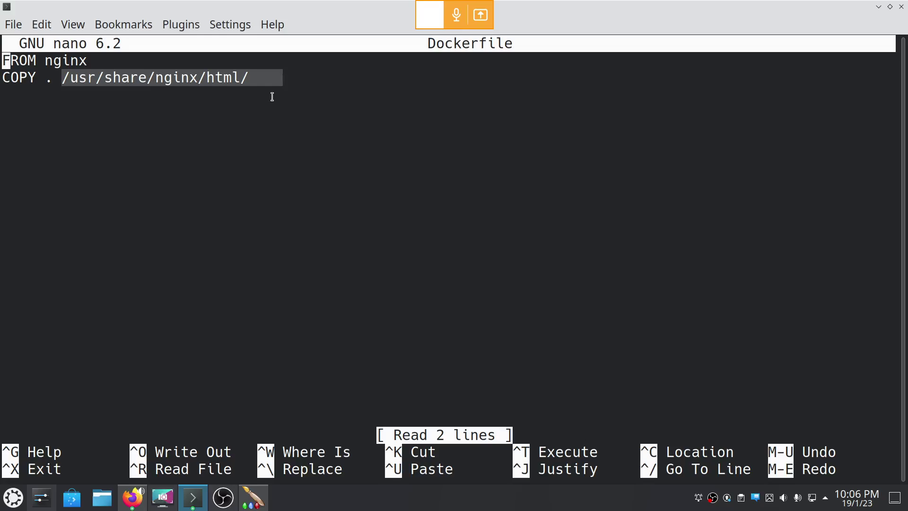
# - Select the /usr/share/nginx/html/ path on the Dockerfile's COPY line, then return to the Jenkins job
pyautogui.click(272, 97)
pyautogui.moveTo(64, 77); pyautogui.dragTo(255, 77)
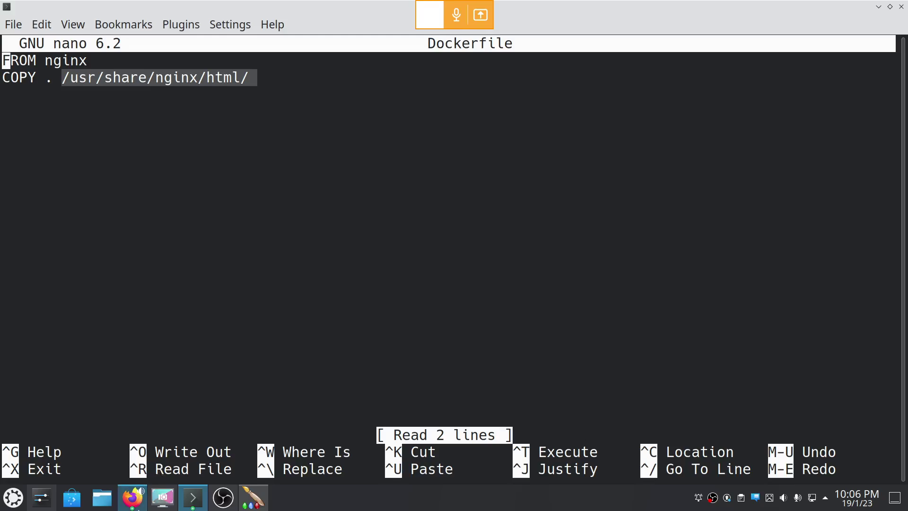
pyautogui.click(133, 498)
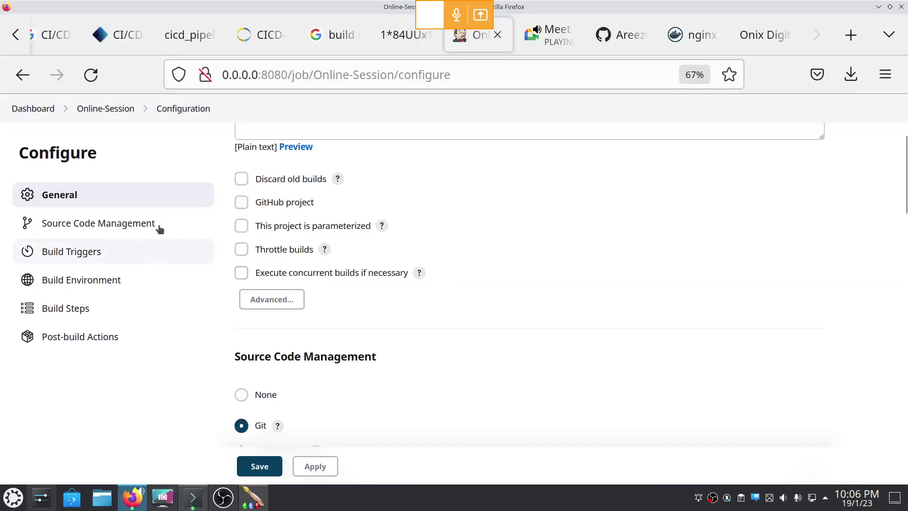
# - Check the job's Git repository URL, then switch to the classs repository on GitHub
pyautogui.moveTo(906, 168); pyautogui.dragTo(906, 235)
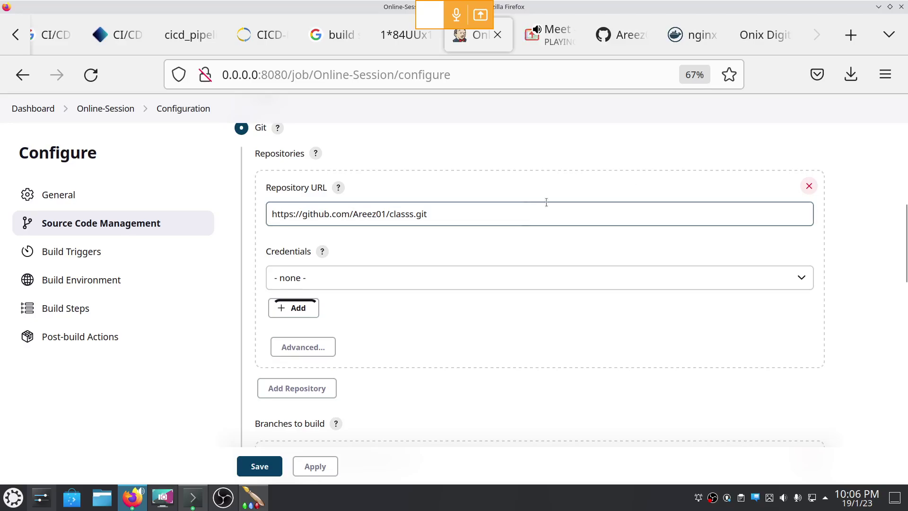
pyautogui.click(621, 48)
pyautogui.click(869, 117)
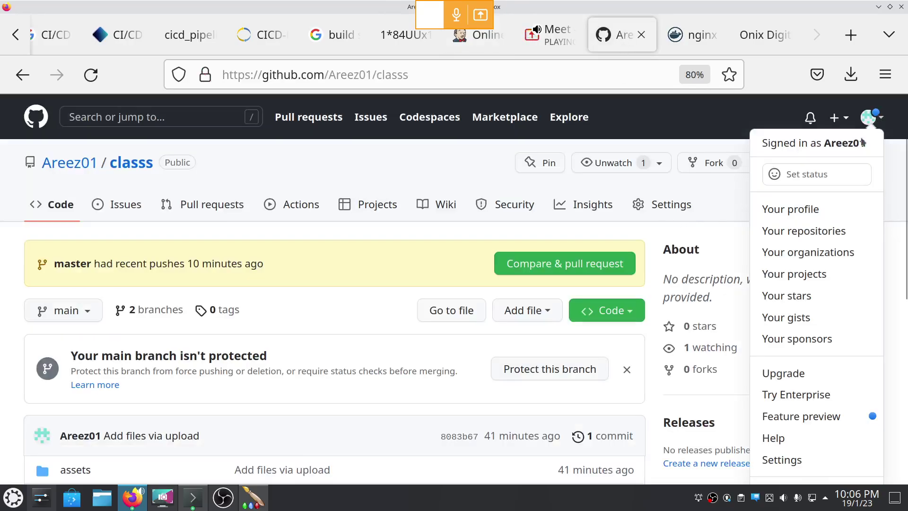
# - Open the account's repository list and view the empty testing-repo
pyautogui.click(785, 231)
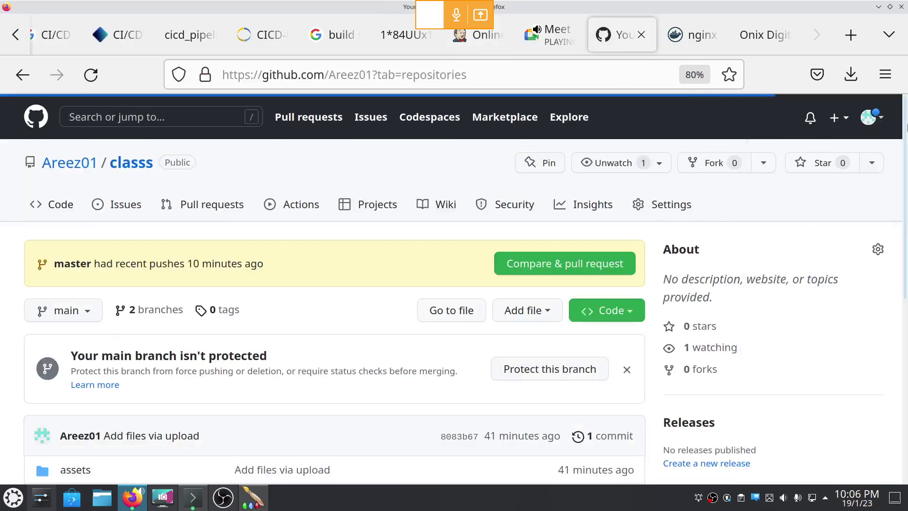
pyautogui.moveTo(907, 127)
pyautogui.mouseDown()
pyautogui.moveTo(907, 424)
pyautogui.moveTo(907, 137)
pyautogui.mouseUp()
pyautogui.click(307, 305)
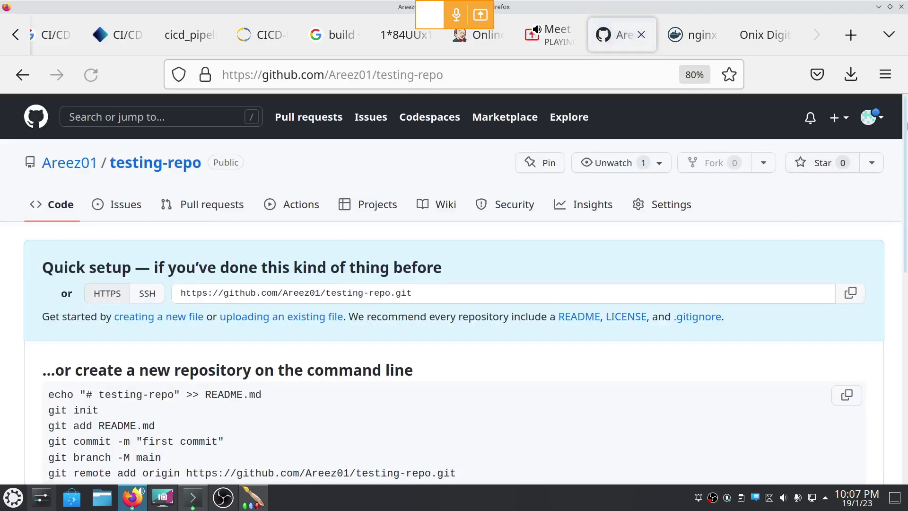
# - Return to the repositories list through the account menu and open a new browser tab
pyautogui.moveTo(907, 125)
pyautogui.mouseDown()
pyautogui.moveTo(907, 314)
pyautogui.moveTo(907, 126)
pyautogui.mouseUp()
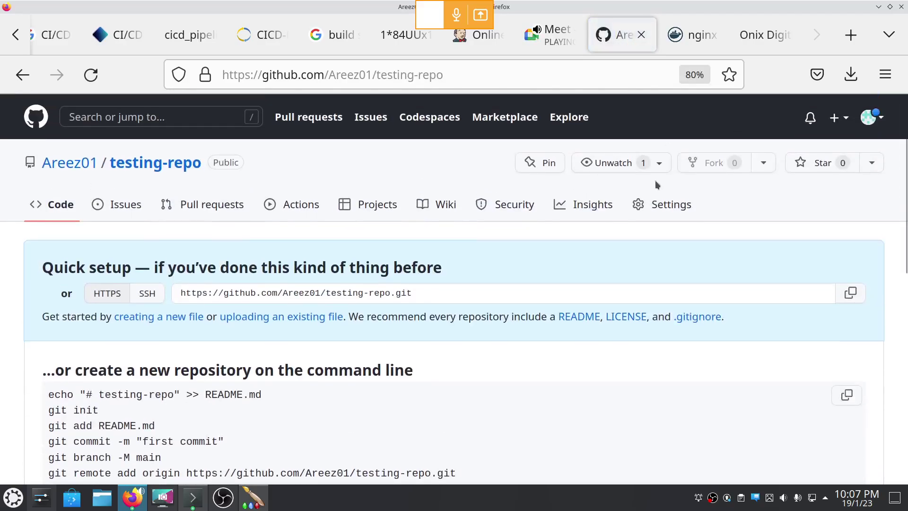
pyautogui.click(873, 117)
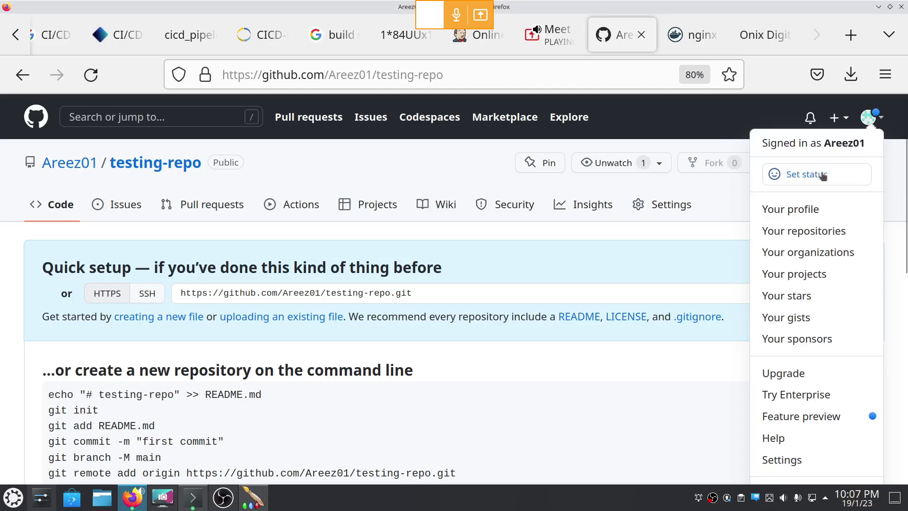
pyautogui.click(807, 230)
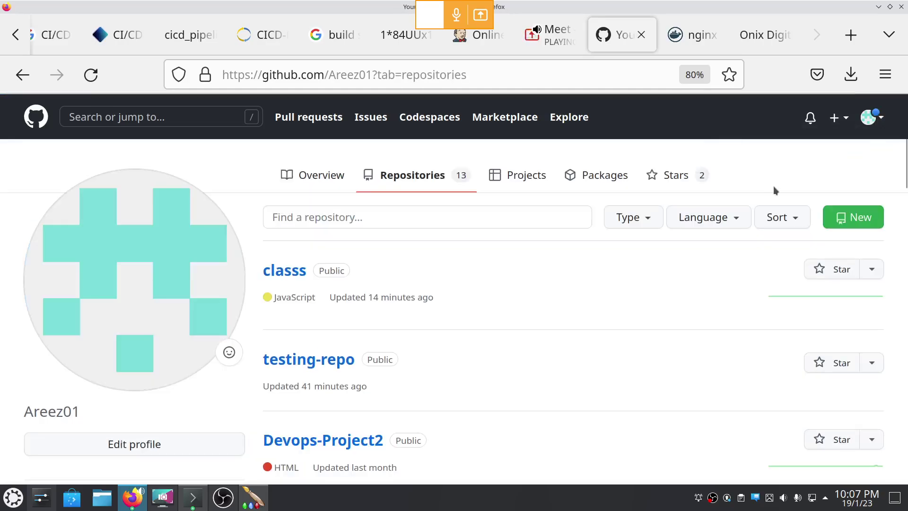
pyautogui.scroll(-1, 776, 191)
pyautogui.click(851, 34)
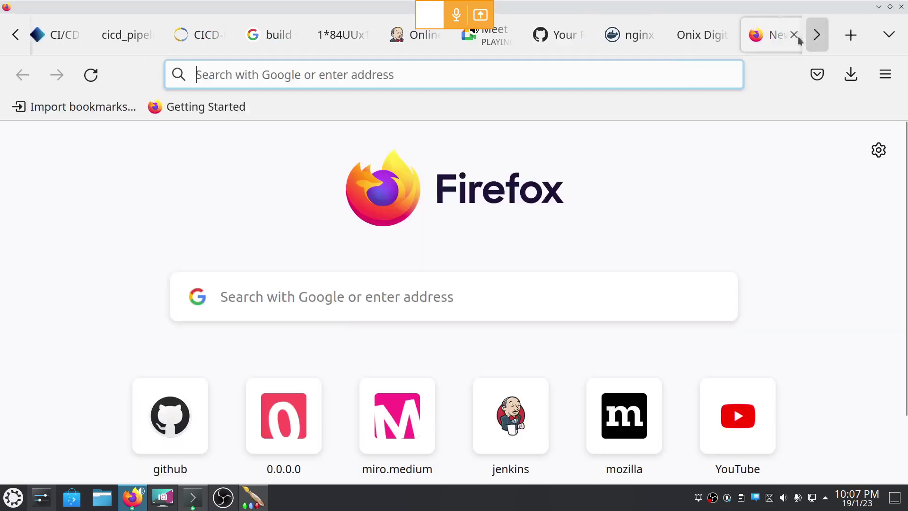
# - Search 'freecss' and open the Free CSS Templates catalogue on free-css.com
pyautogui.write('freecss')
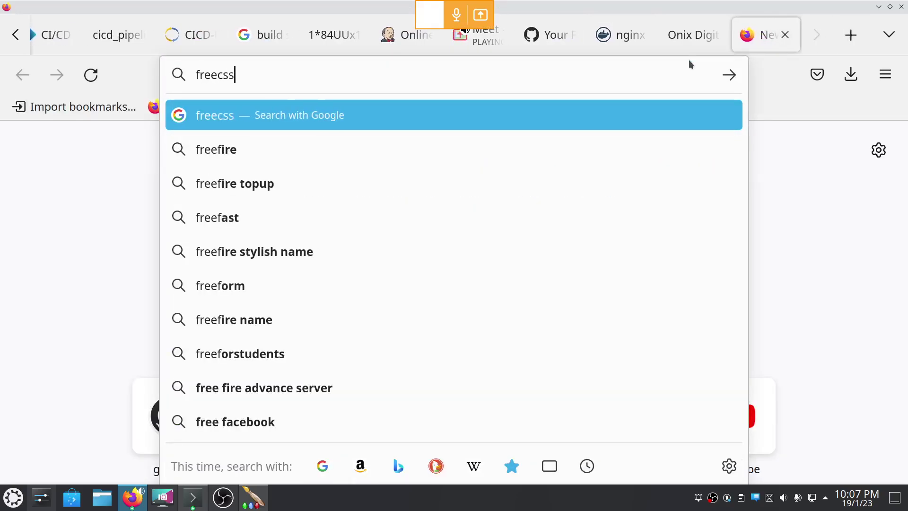
pyautogui.press('Return')
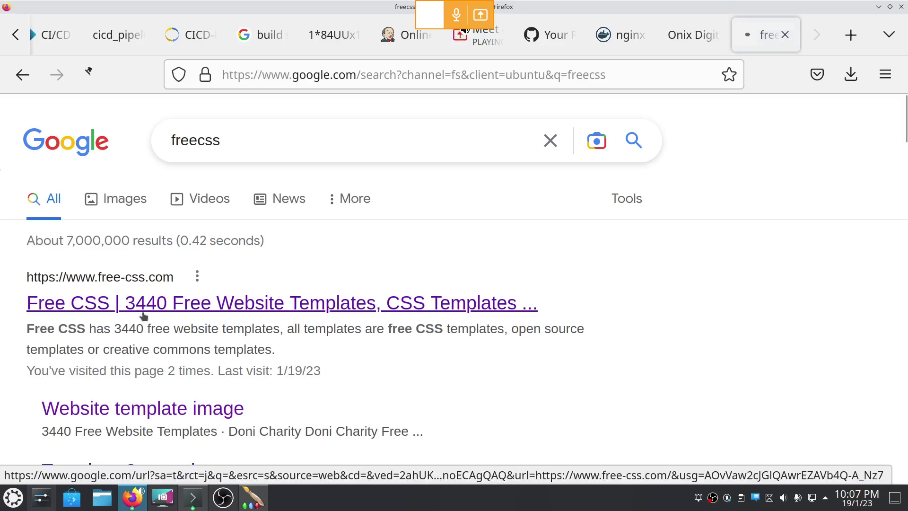
pyautogui.click(143, 316)
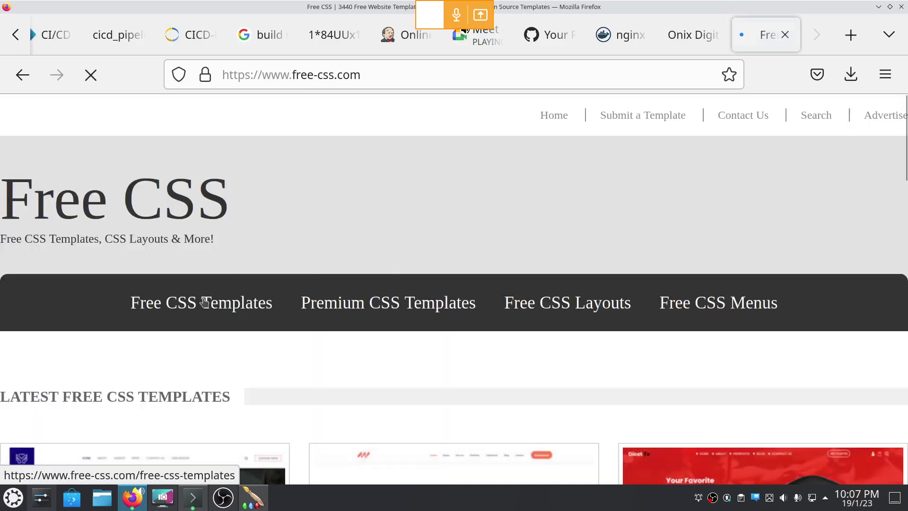
pyautogui.click(205, 302)
pyautogui.scroll(-5, 907, 204)
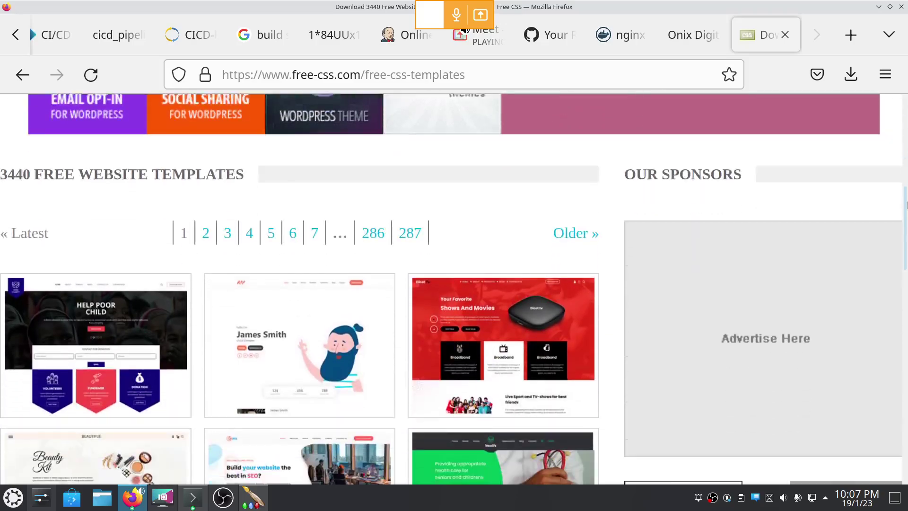
pyautogui.scroll(-4, 907, 205)
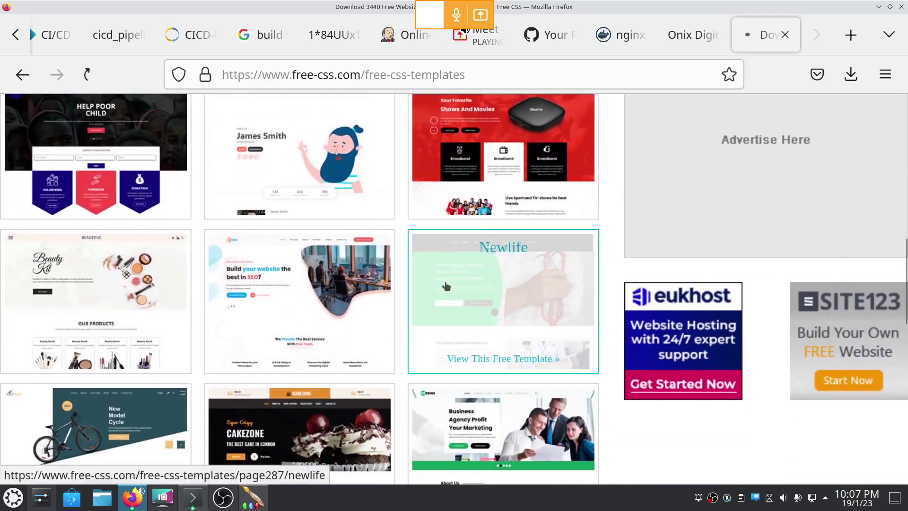
# - Download the Newlife template zip, then bring up the Google Meet in-call messages
pyautogui.click(447, 286)
pyautogui.scroll(-4, 904, 264)
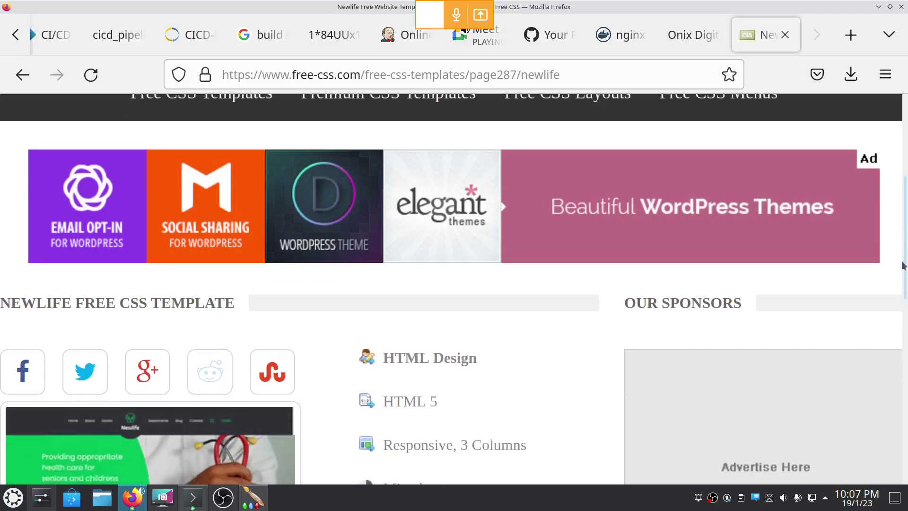
pyautogui.scroll(-2, 903, 265)
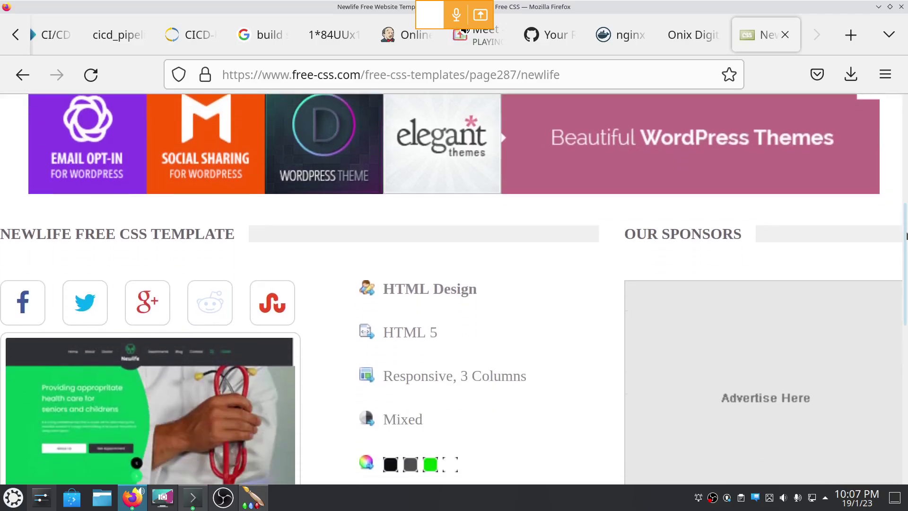
pyautogui.scroll(-4, 907, 298)
pyautogui.scroll(-2, 907, 298)
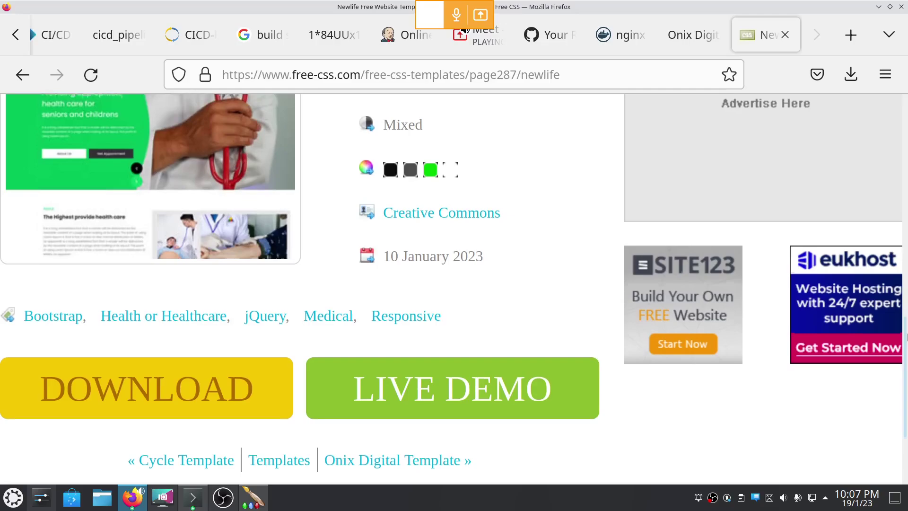
pyautogui.click(148, 385)
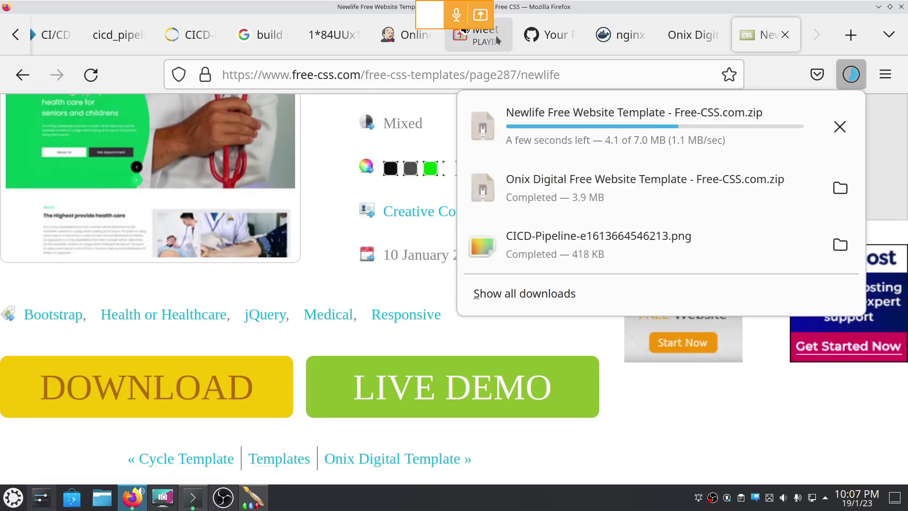
pyautogui.click(479, 35)
pyautogui.click(805, 454)
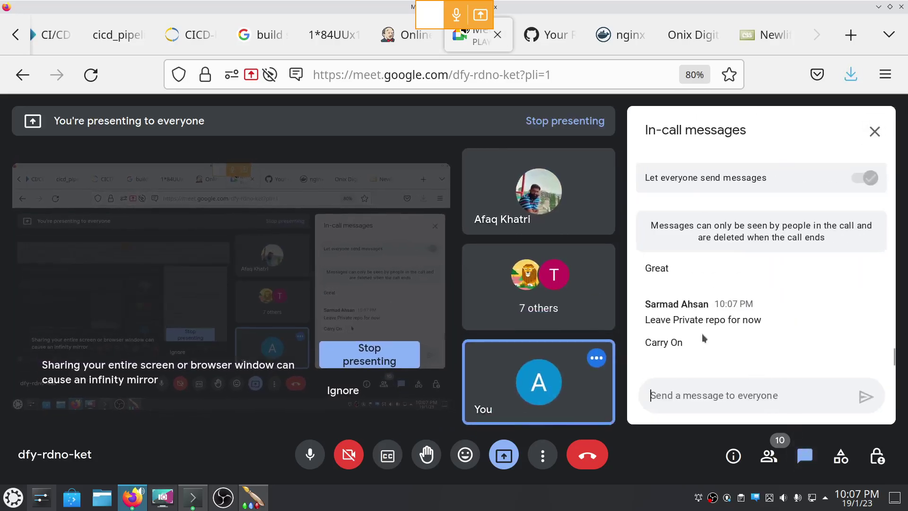
# - Close the Meet in-call messages and go back to the Jenkins Online-Session configuration
pyautogui.click(875, 131)
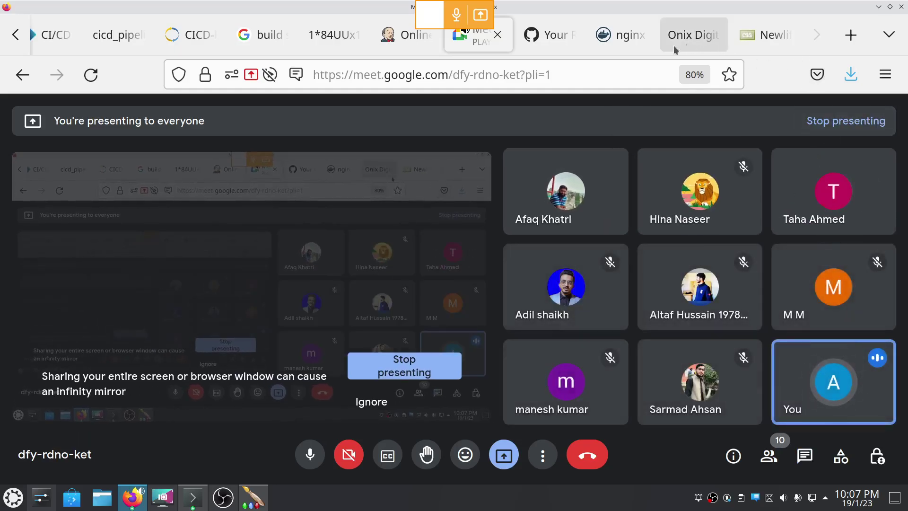
pyautogui.click(548, 34)
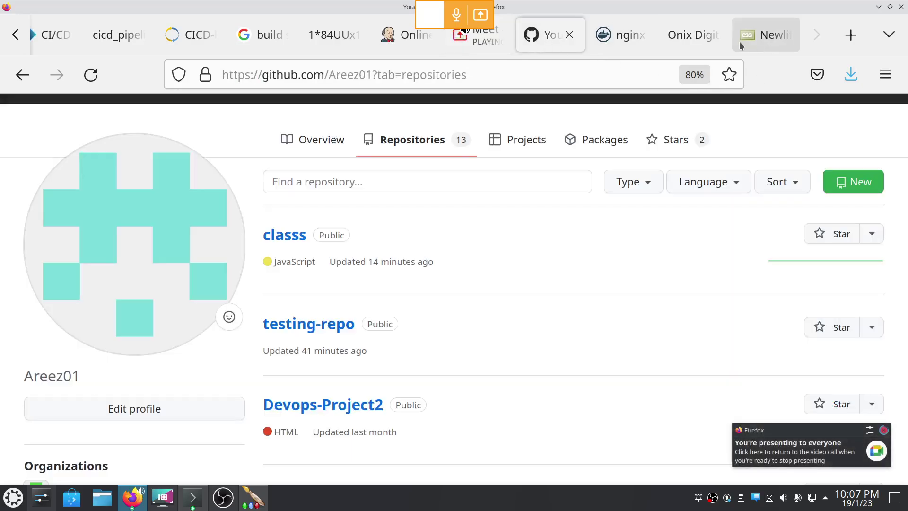
pyautogui.click(482, 44)
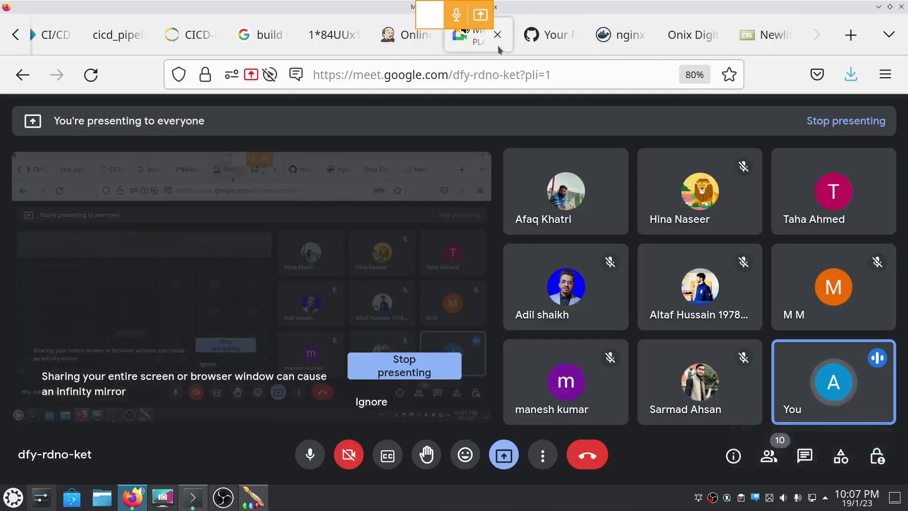
pyautogui.click(542, 42)
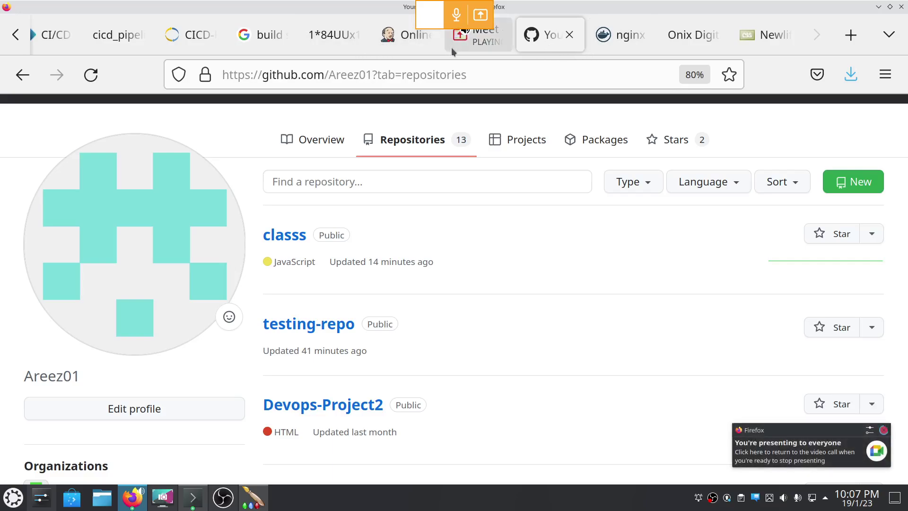
pyautogui.click(401, 47)
pyautogui.scroll(-3, 907, 258)
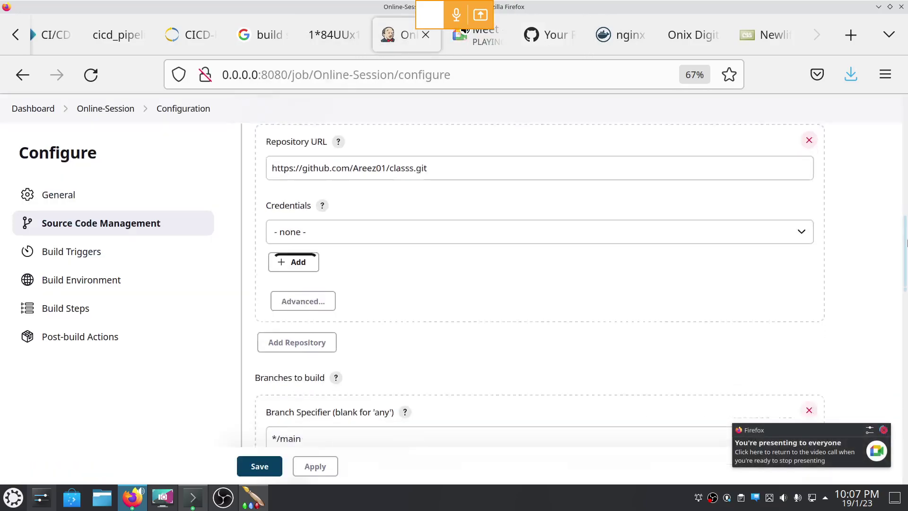
# - Review the */main branch specifier and Build Triggers, then open the Add build step list
pyautogui.scroll(1, 907, 258)
pyautogui.scroll(-1, 907, 251)
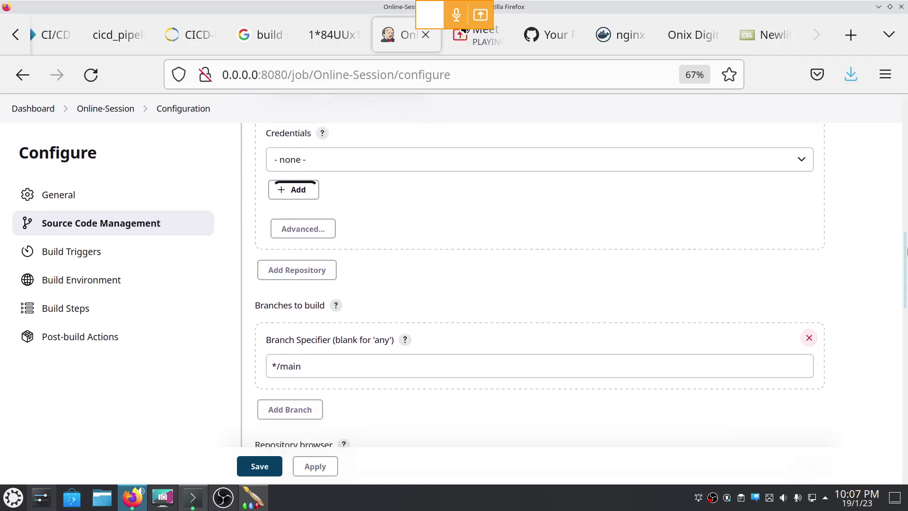
pyautogui.scroll(-1, 906, 252)
pyautogui.scroll(2, 907, 265)
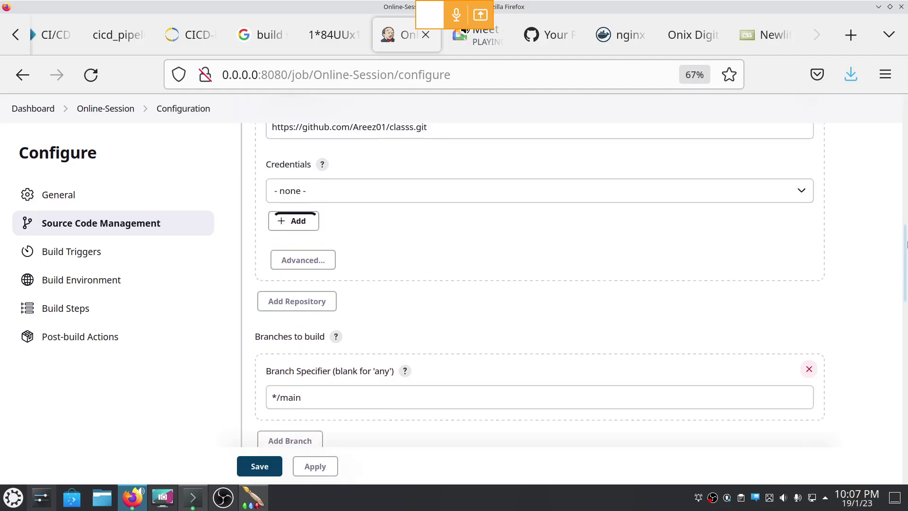
pyautogui.scroll(-3, 907, 265)
pyautogui.click(411, 219)
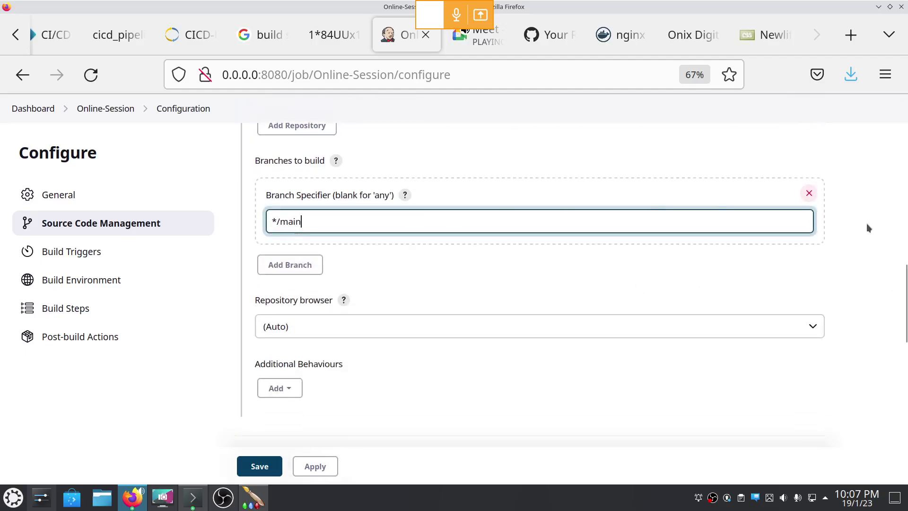
pyautogui.scroll(-2, 906, 319)
pyautogui.moveTo(907, 319); pyautogui.dragTo(907, 428)
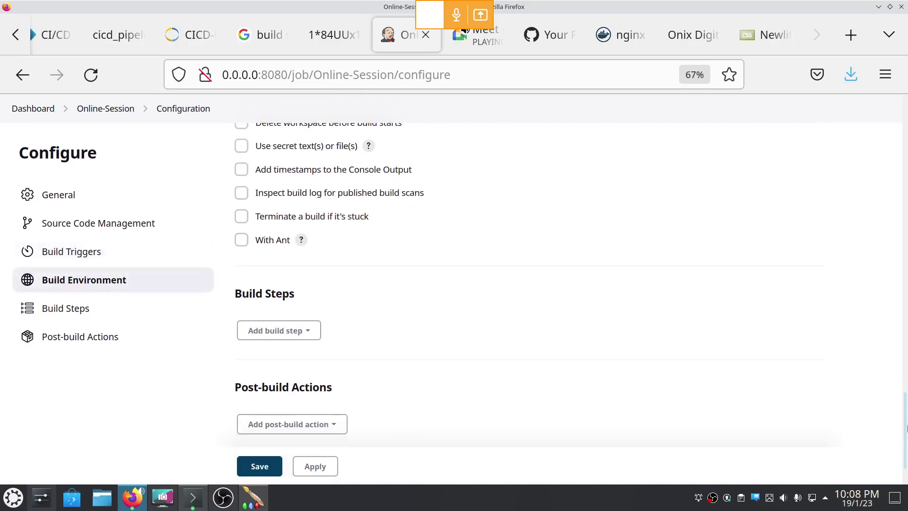
pyautogui.scroll(5, 349, 239)
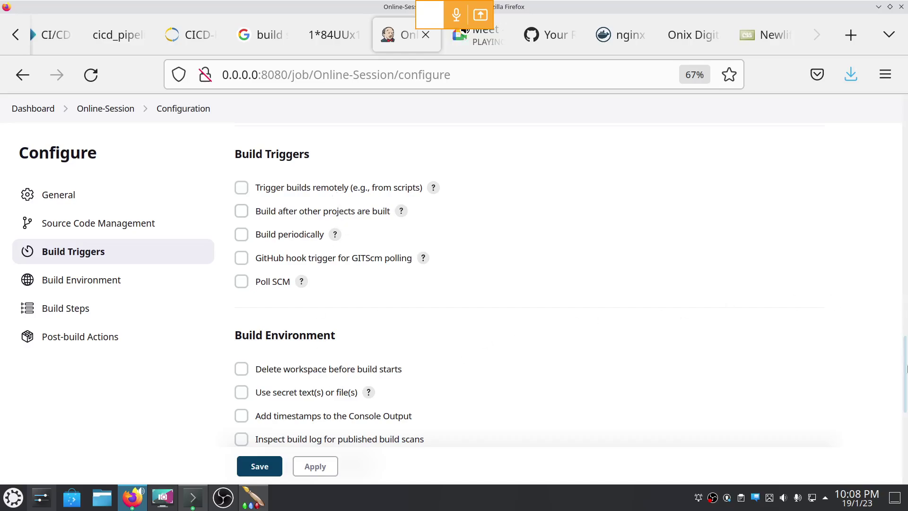
pyautogui.moveTo(906, 368); pyautogui.dragTo(906, 441)
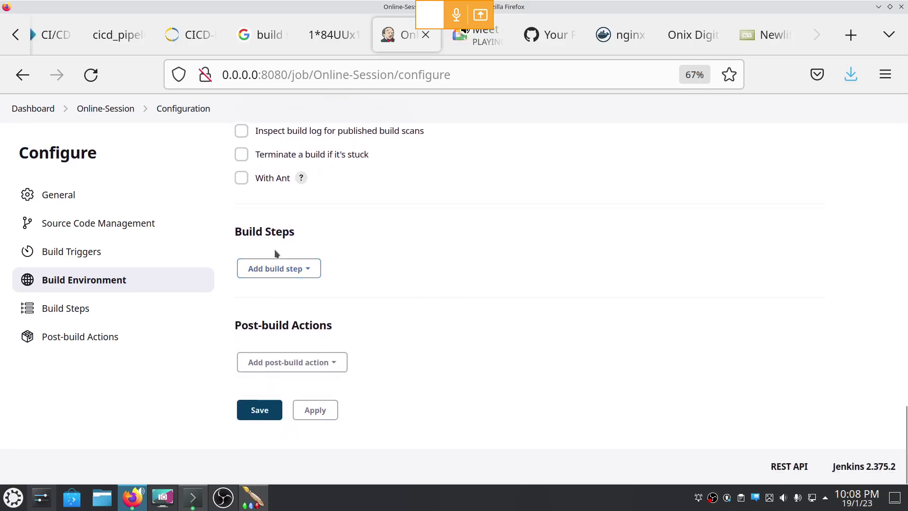
pyautogui.click(310, 273)
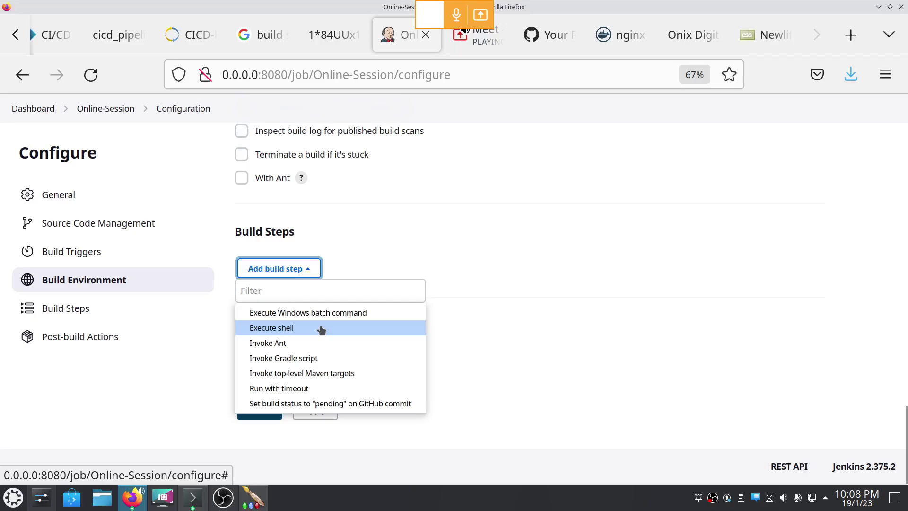
# - Add an empty Execute shell build step, then bring Konsole with the Dockerfile back up
pyautogui.click(296, 329)
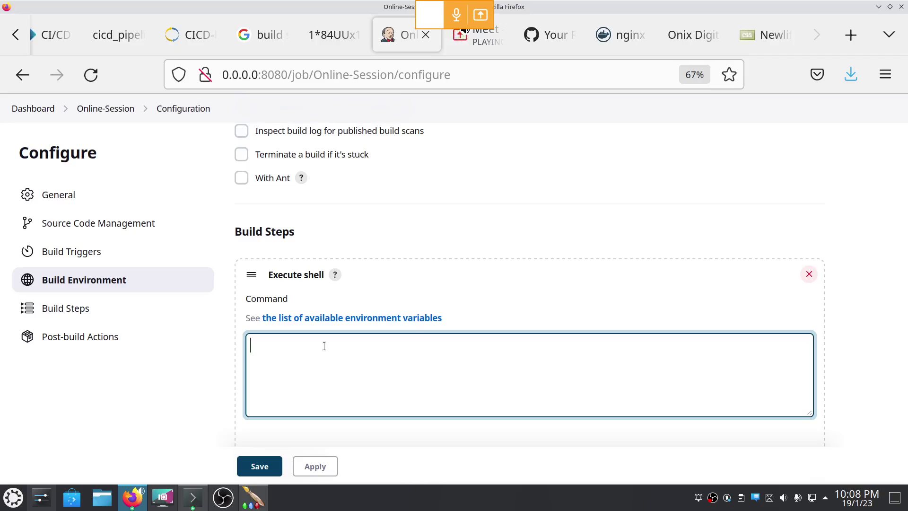
pyautogui.click(192, 496)
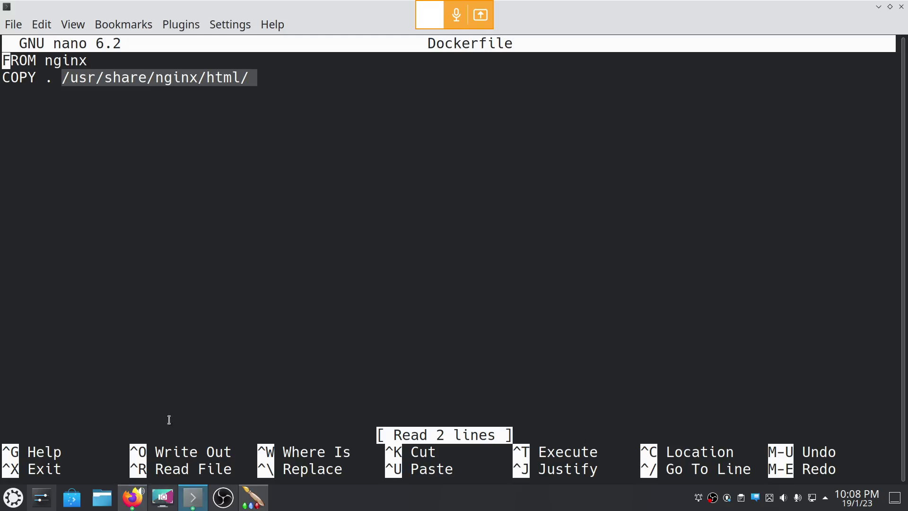
# - Exit nano, clear the terminal and list the Docker images with docker image ls
pyautogui.hotkey('ctrl', 'x')
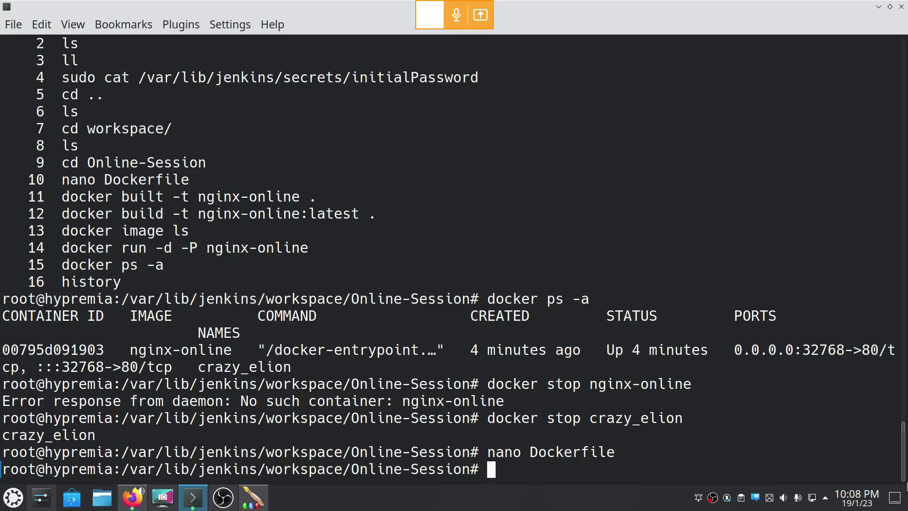
pyautogui.write('clear')
pyautogui.press('Return')
pyautogui.write('docker image ')
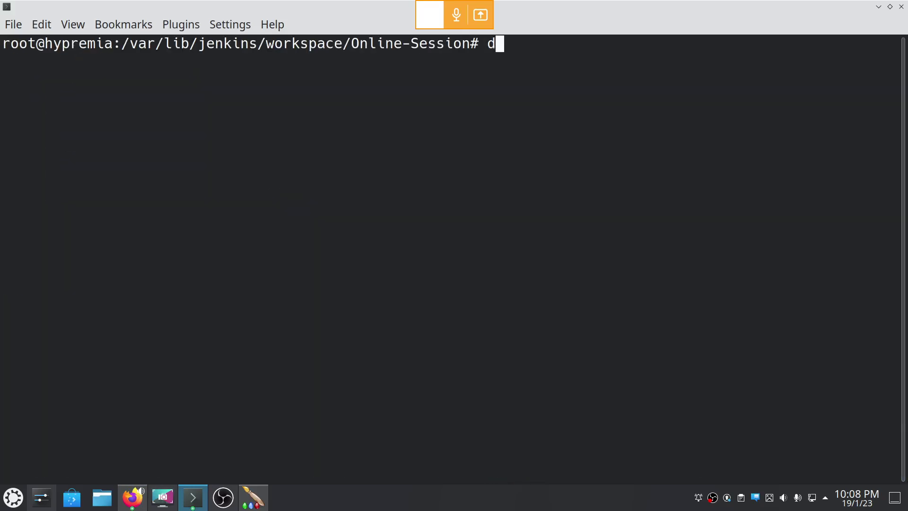
pyautogui.write('ls')
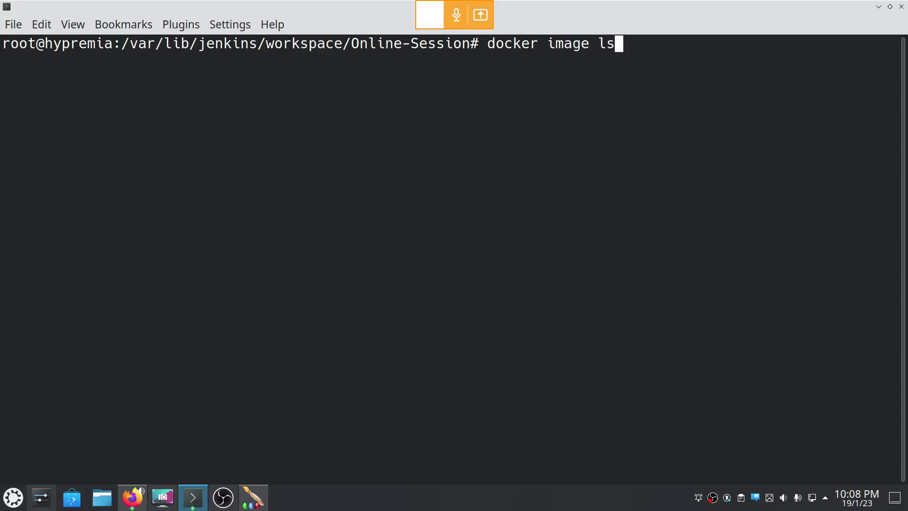
pyautogui.press('Return')
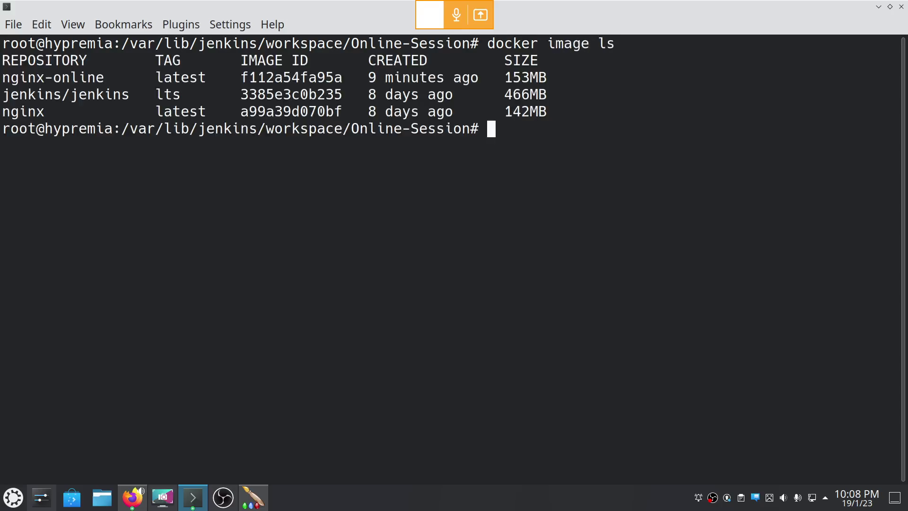
# - Copy the nginx-online image name and switch back to the Jenkins configuration
pyautogui.tripleClick(47, 80)
pyautogui.doubleClick(46, 80)
pyautogui.rightClick(47, 80)
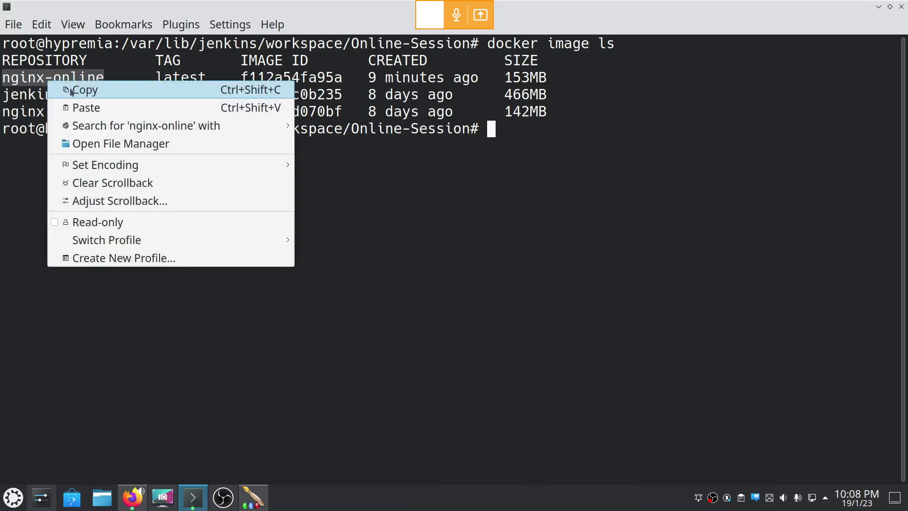
pyautogui.click(71, 91)
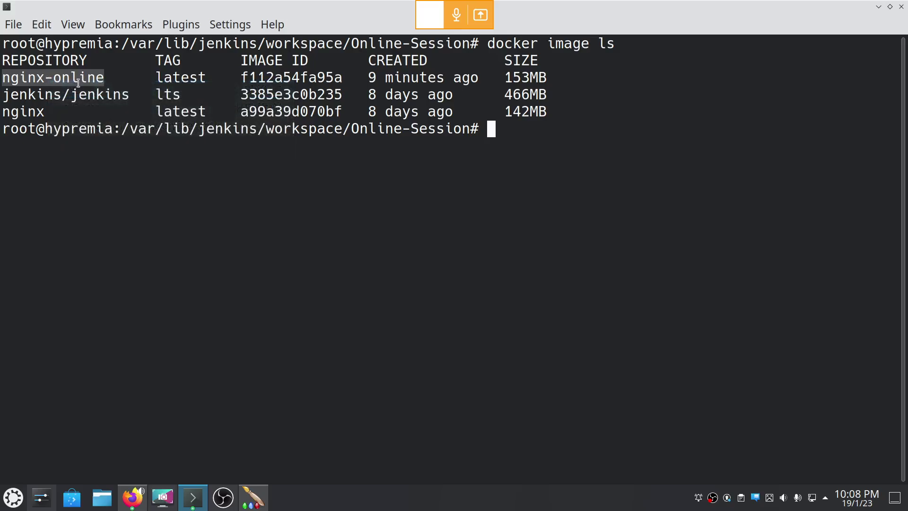
pyautogui.hotkey('alt', 'Tab')
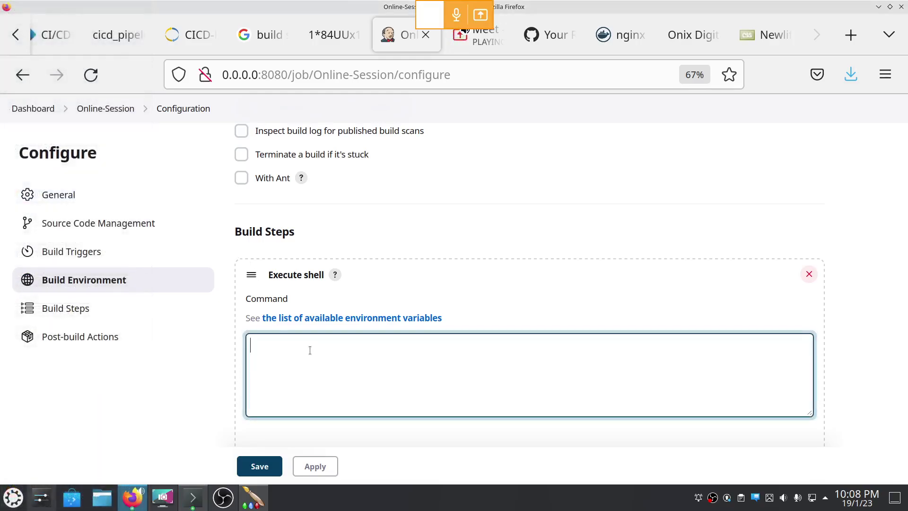
# - Enter 'sudo docker image rm nginx-online' as the shell command and open a blank line above it
pyautogui.write('docke')
pyautogui.press('BackSpace')
pyautogui.press('BackSpace')
pyautogui.press('BackSpace')
pyautogui.press('BackSpace')
pyautogui.press('BackSpace')
pyautogui.write('sudo docker i')
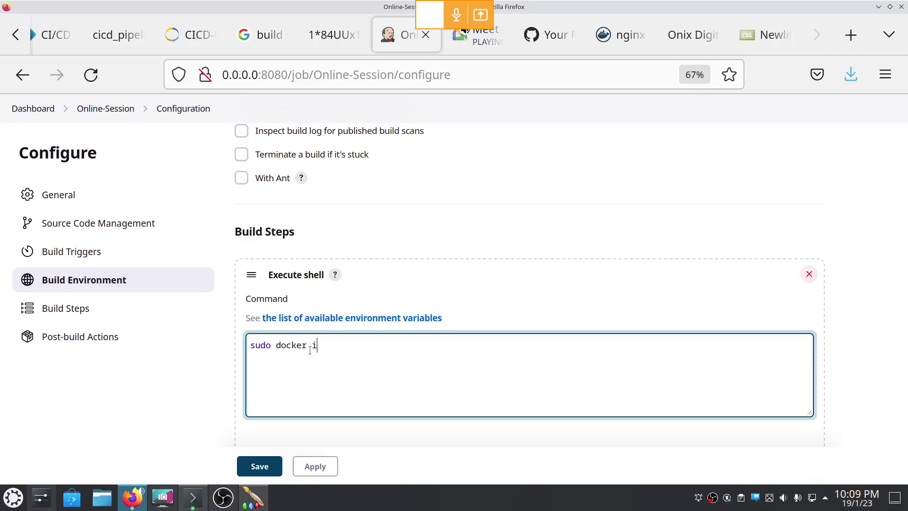
pyautogui.write('mage rm nginx-online')
pyautogui.hotkey('ctrl', 'b')
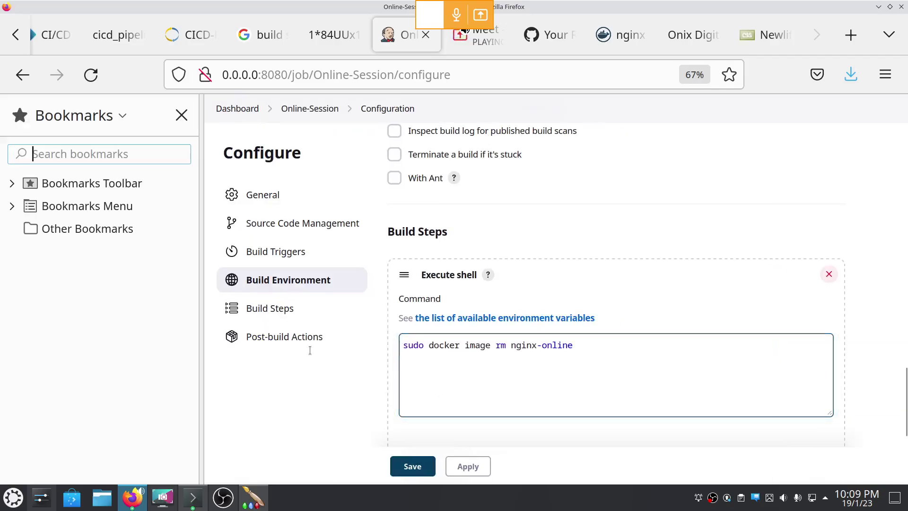
pyautogui.click(181, 115)
pyautogui.click(452, 337)
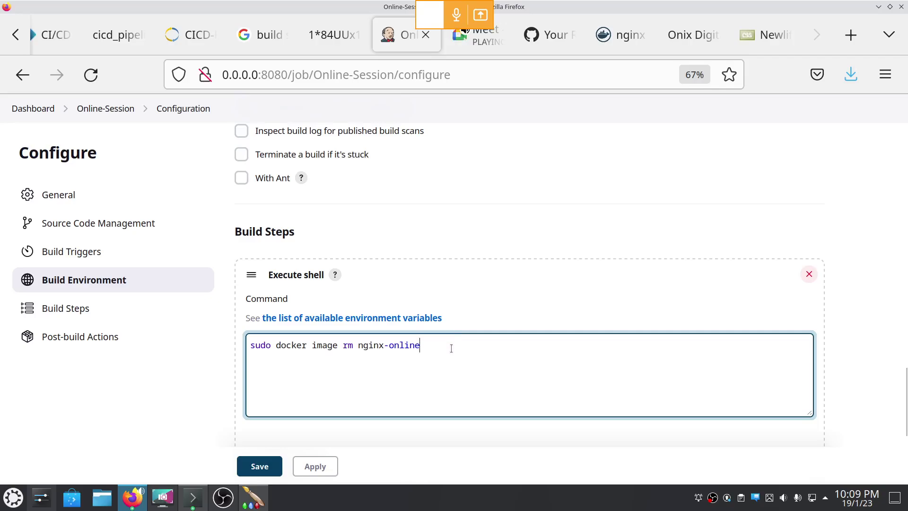
pyautogui.press('Return')
pyautogui.press('Return')
pyautogui.press('Up')
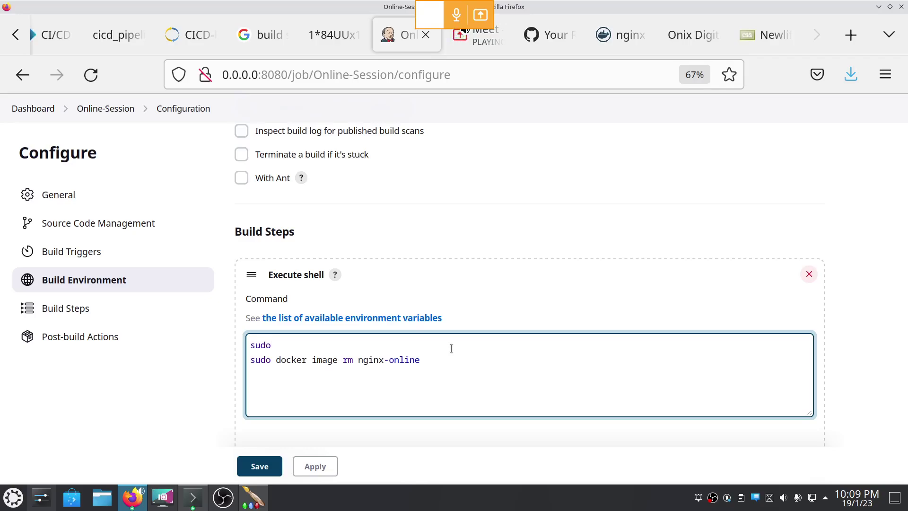
# - Add 'sudo docker stop --force nginx-container', force the rm line, and begin 'sudo docker build -t'
pyautogui.write('sudo docker s')
pyautogui.write('top nginx-container')
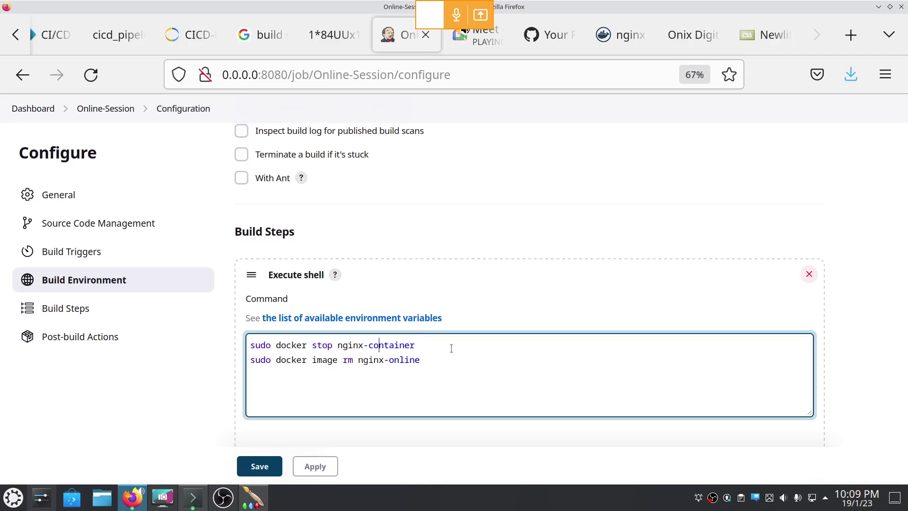
pyautogui.write('--force')
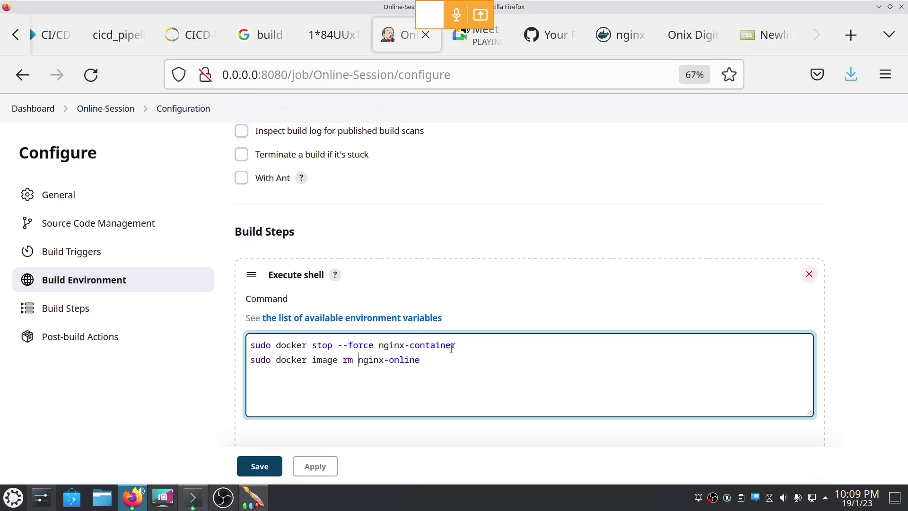
pyautogui.write('--fo')
pyautogui.write('rce')
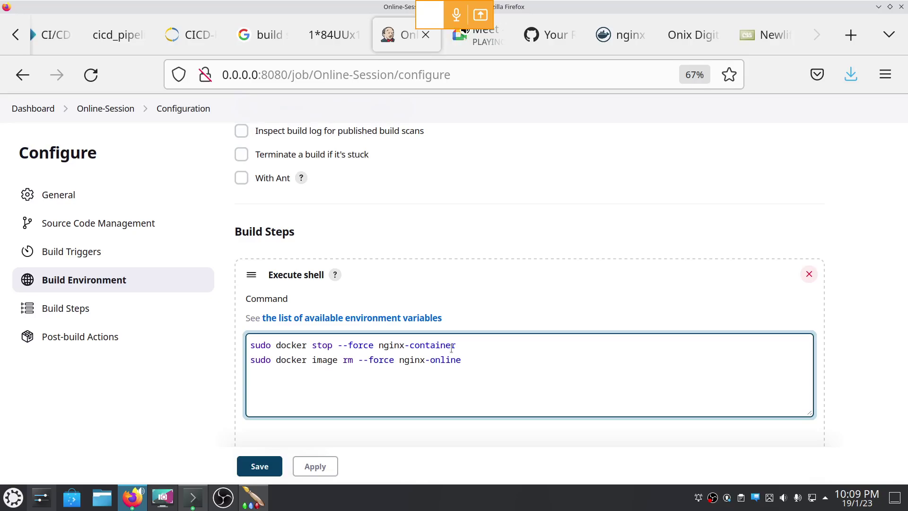
pyautogui.write('sudo docker build -t')
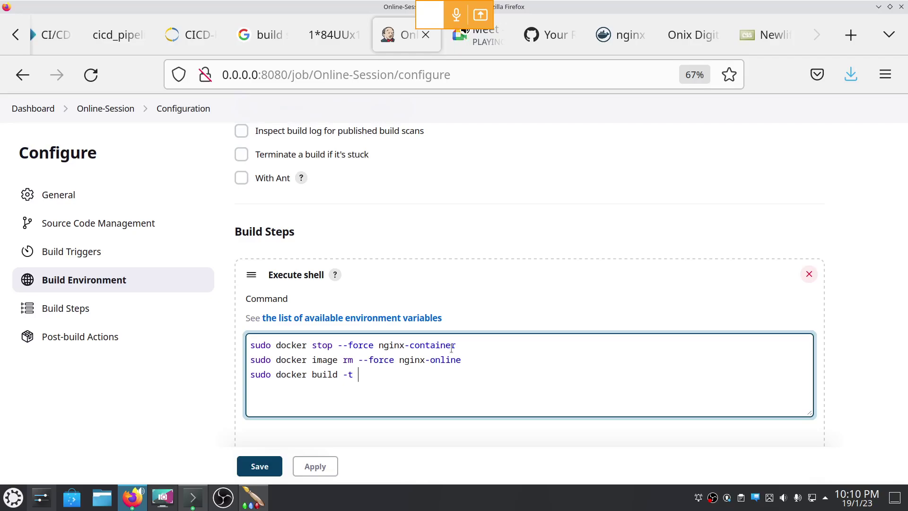
# - Complete the third shell line as 'sudo docker build -t nginx-online .'
pyautogui.write('nginx-online .')
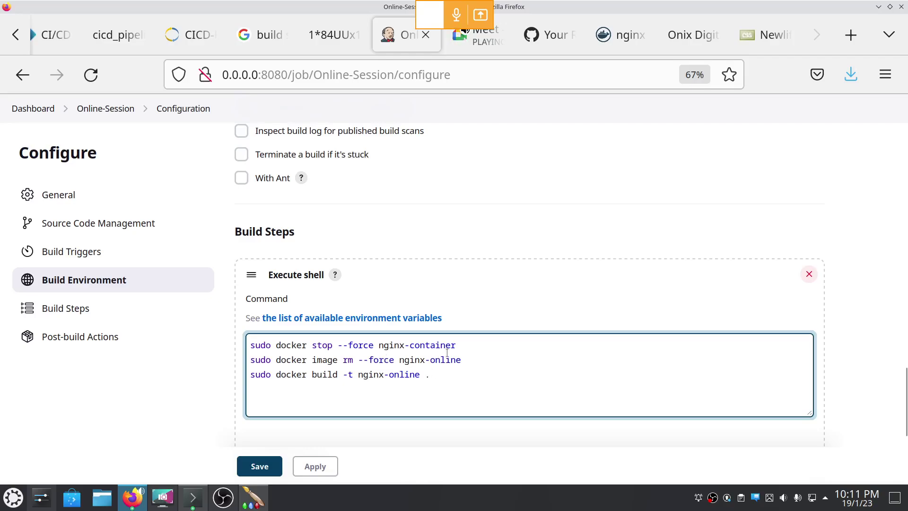
# - Delete the docker image rm line from the Execute shell command
pyautogui.moveTo(482, 358); pyautogui.dragTo(224, 363)
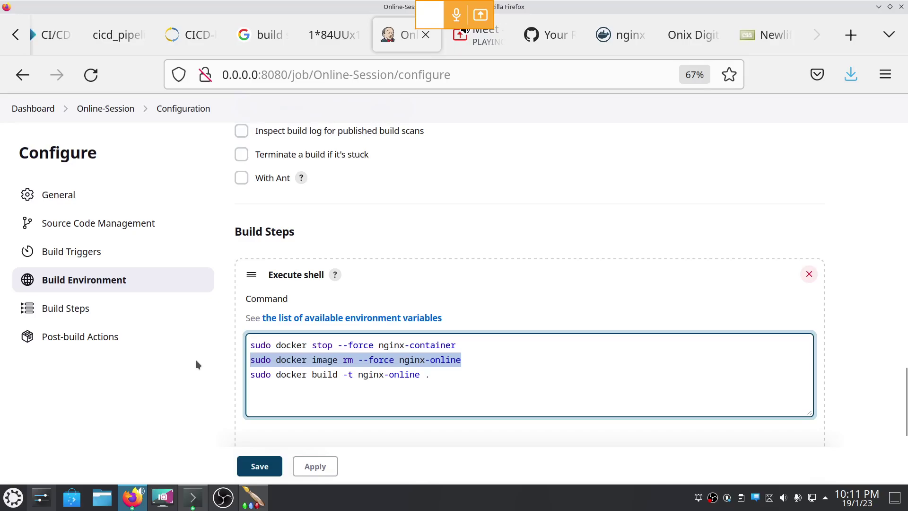
pyautogui.press('BackSpace')
pyautogui.press('BackSpace')
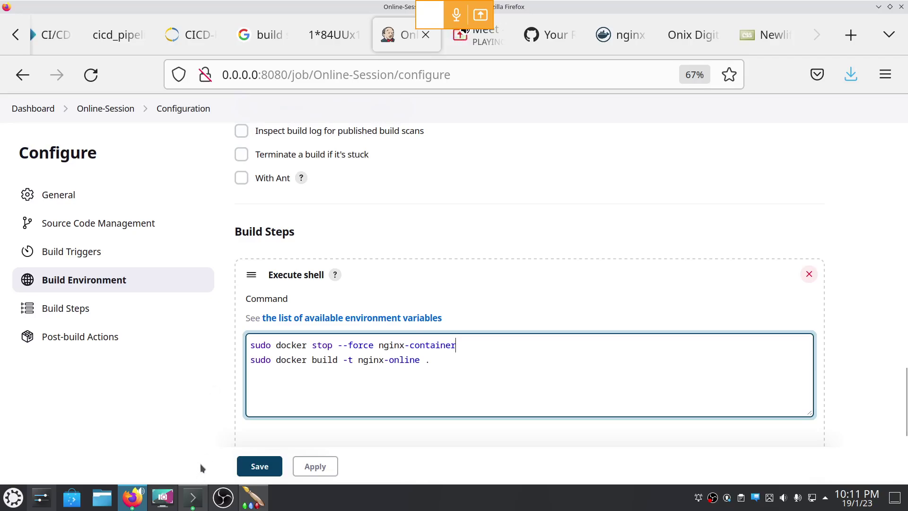
pyautogui.tripleClick(385, 345)
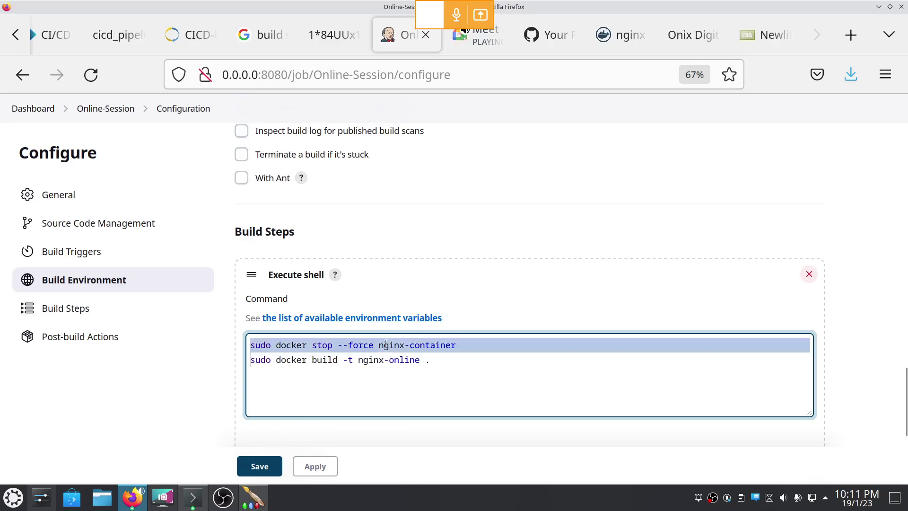
pyautogui.tripleClick(346, 360)
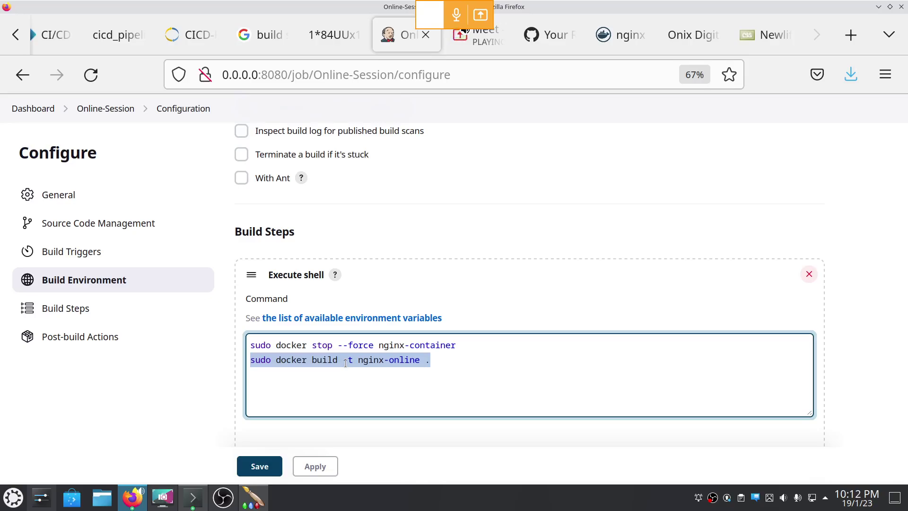
# - Remove sudo from the docker stop and docker build lines and add an empty third line
pyautogui.press('Left')
pyautogui.press('Right')
pyautogui.press('Right')
pyautogui.press('Right')
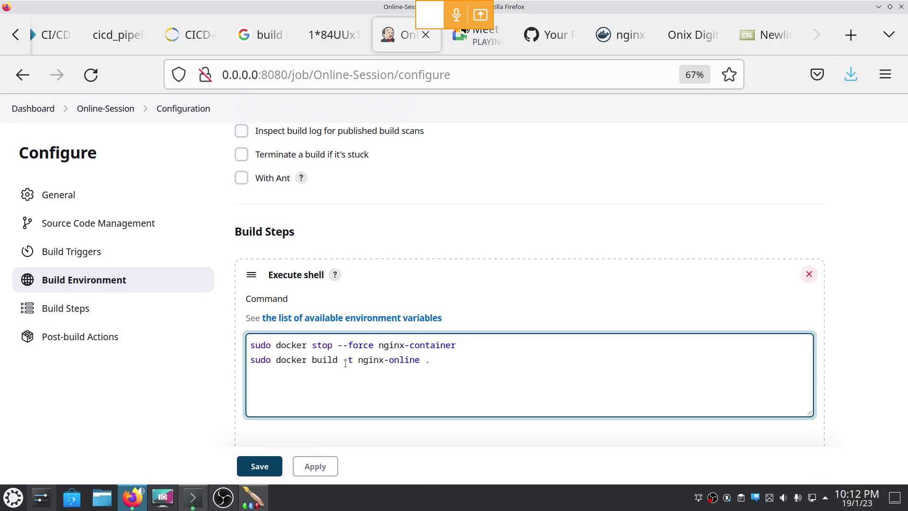
pyautogui.press('Delete')
pyautogui.press('Delete')
pyautogui.press('BackSpace')
pyautogui.press('BackSpace')
pyautogui.press('BackSpace')
pyautogui.press('Up')
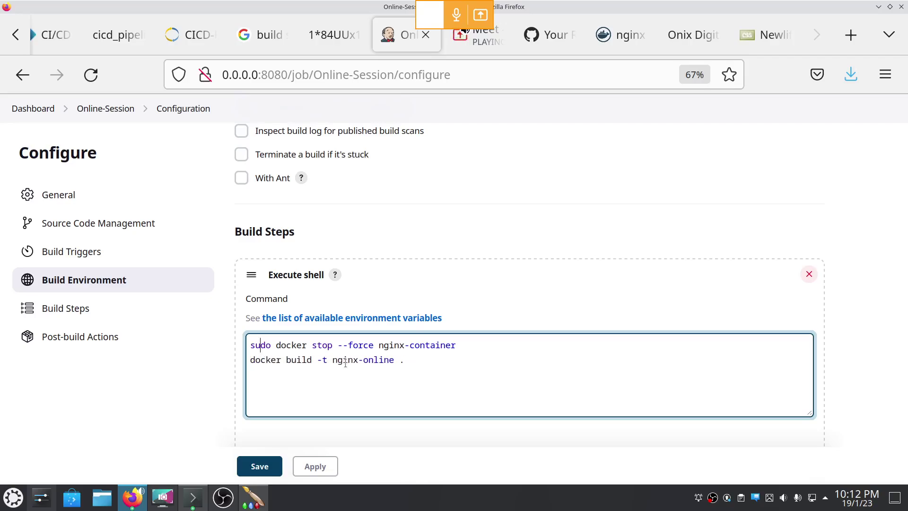
pyautogui.press('Right')
pyautogui.press('Right')
pyautogui.press('Right')
pyautogui.press('BackSpace')
pyautogui.press('BackSpace')
pyautogui.press('BackSpace')
pyautogui.press('BackSpace')
pyautogui.press('BackSpace')
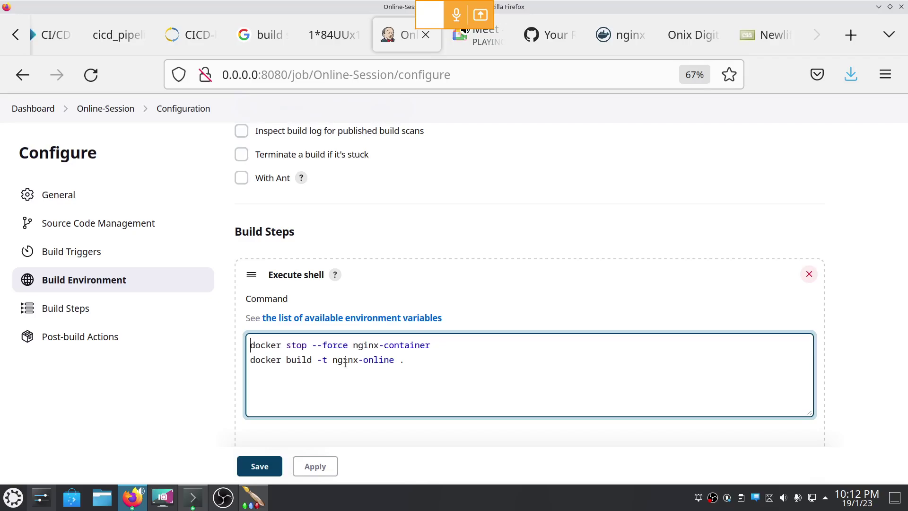
pyautogui.hotkey('ctrl', 'End')
pyautogui.press('Return')
# - In Konsole, try adding the user to the Docker group with useradd, then leave the root shell
pyautogui.hotkey('alt', 'Tab')
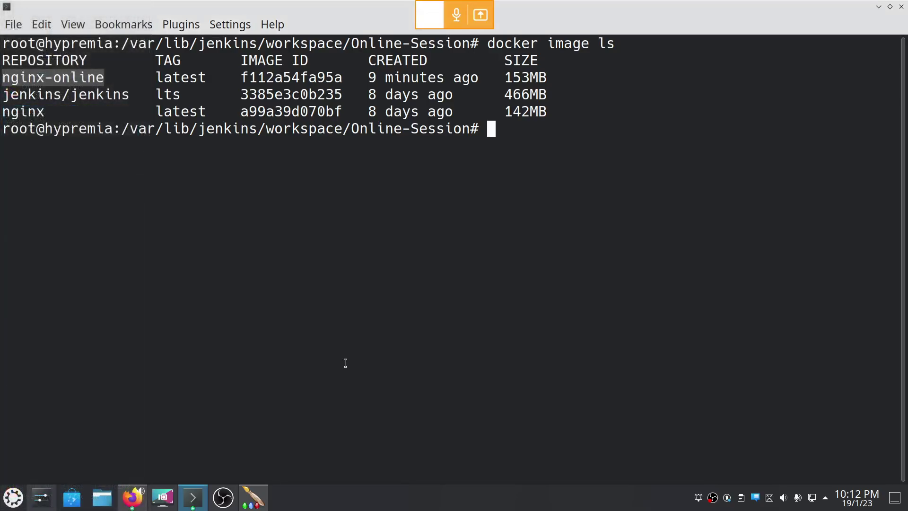
pyautogui.write('userm')
pyautogui.press('BackSpace')
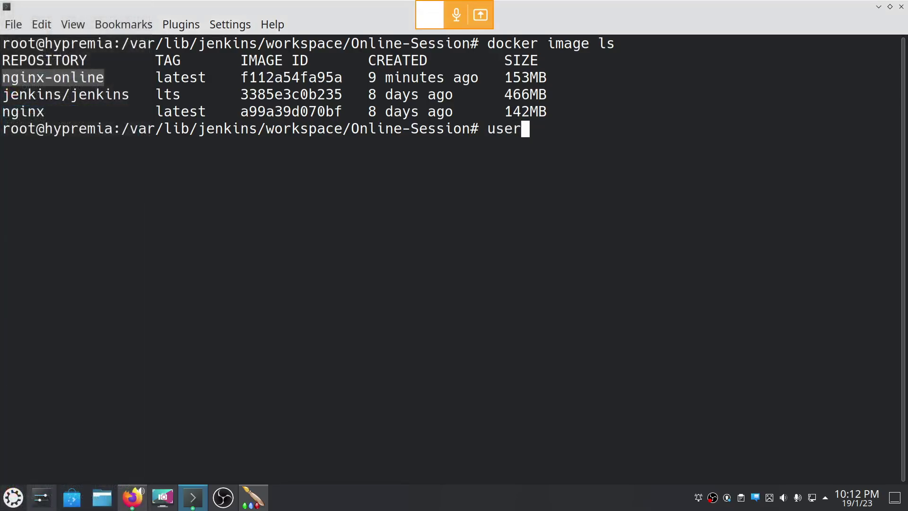
pyautogui.write('add -g ')
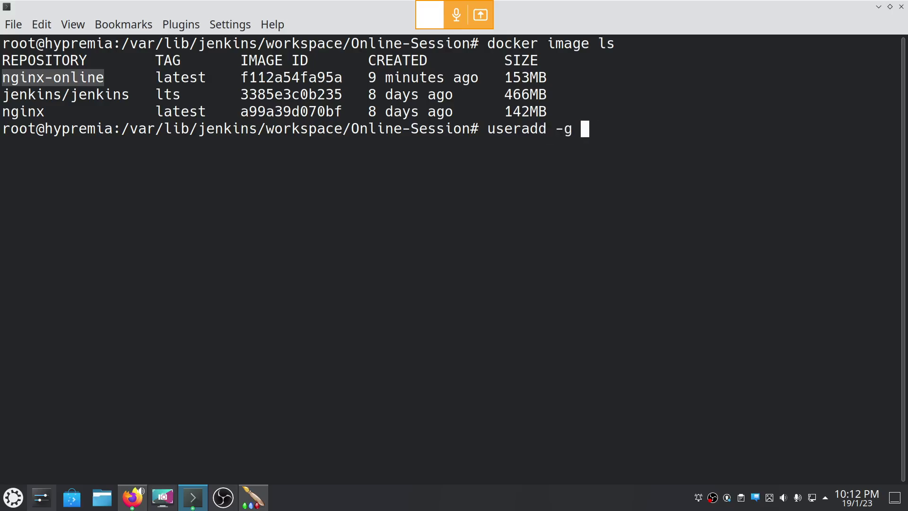
pyautogui.write('aareez')
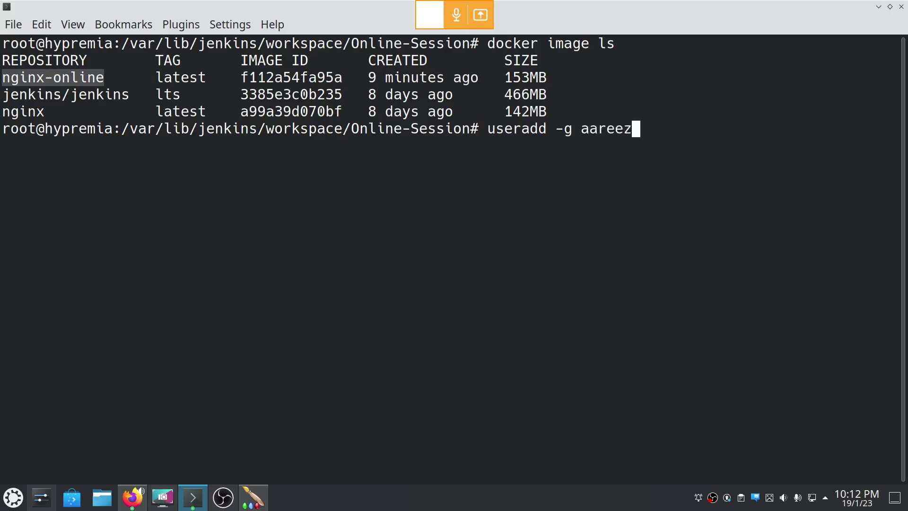
pyautogui.write(' Docker')
pyautogui.press('Return')
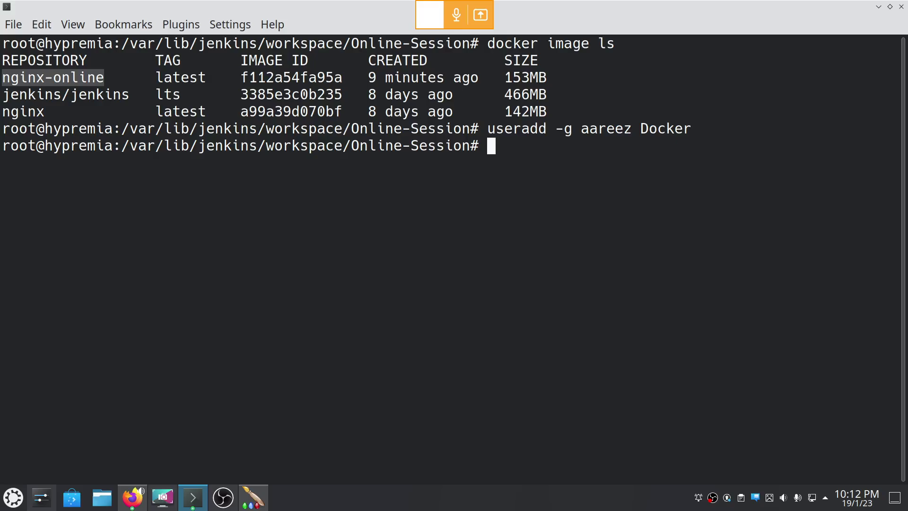
pyautogui.write('exit')
pyautogui.press('Return')
# - List all containers with docker ps -a
pyautogui.write('dock')
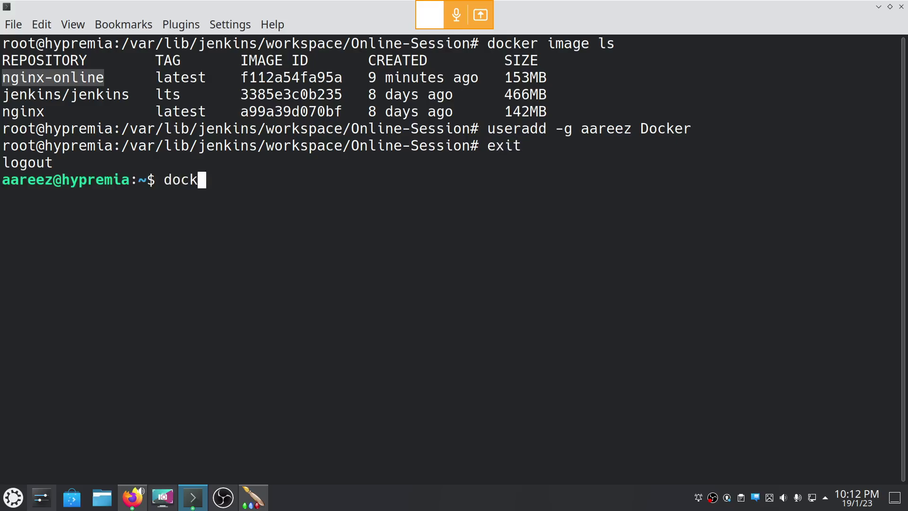
pyautogui.write('er ps a')
pyautogui.press('Return')
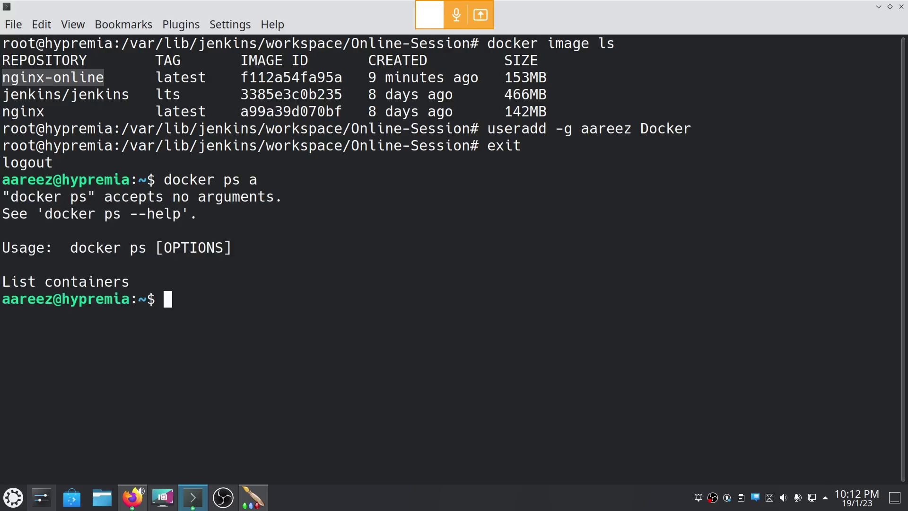
pyautogui.press('Up')
pyautogui.press('BackSpace')
pyautogui.write('-a')
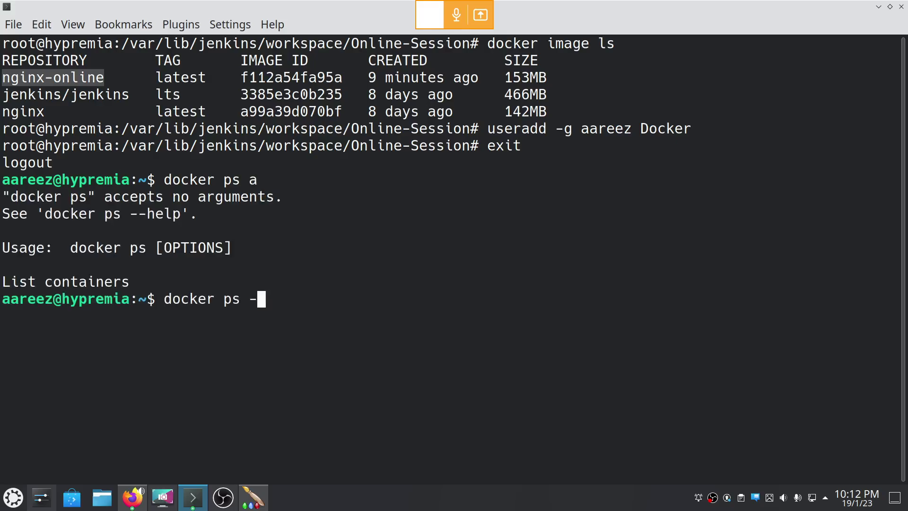
pyautogui.press('Return')
# - Add the current user to the docker group with sudo usermod -aG docker, entering the sudo password
pyautogui.press('Up')
pyautogui.press('Up')
pyautogui.press('Up')
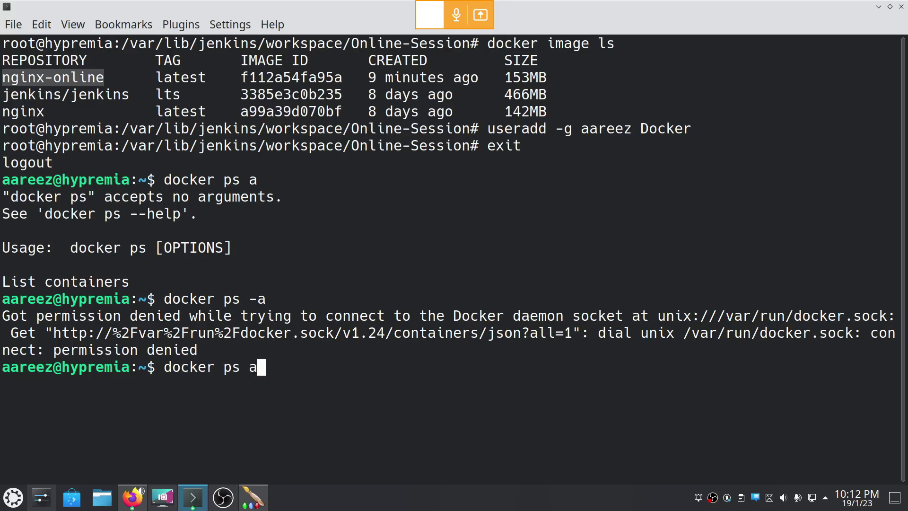
pyautogui.press('Up')
pyautogui.press('Up')
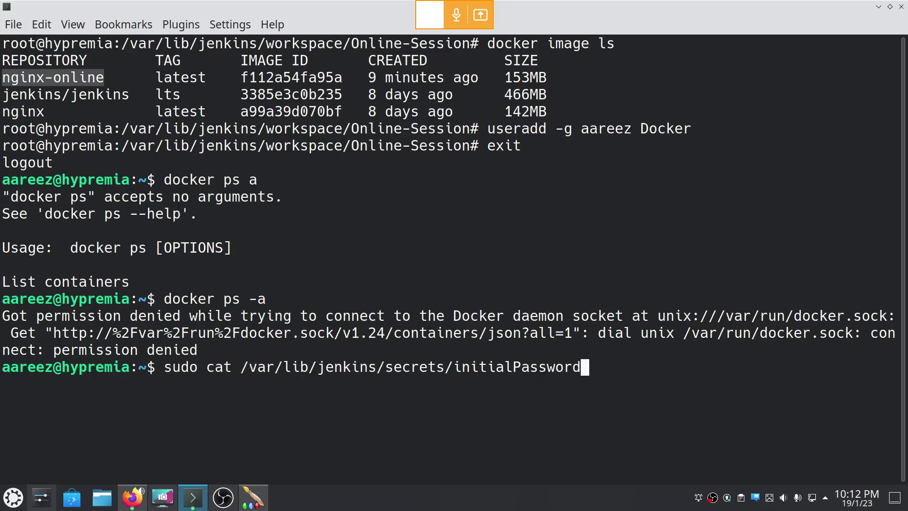
pyautogui.press('Up')
pyautogui.press('BackSpace')
pyautogui.press('BackSpace')
pyautogui.press('BackSpace')
pyautogui.press('BackSpace')
pyautogui.press('BackSpace')
pyautogui.write('sudo ')
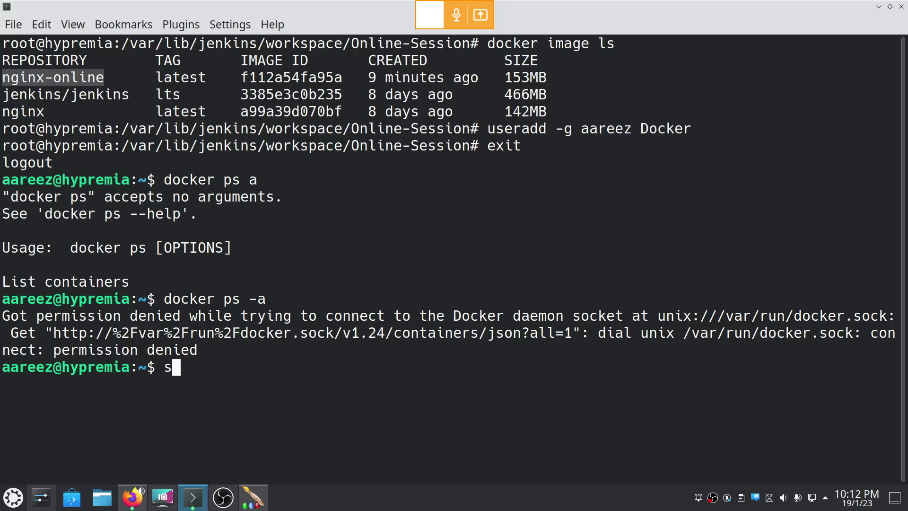
pyautogui.write('usermod')
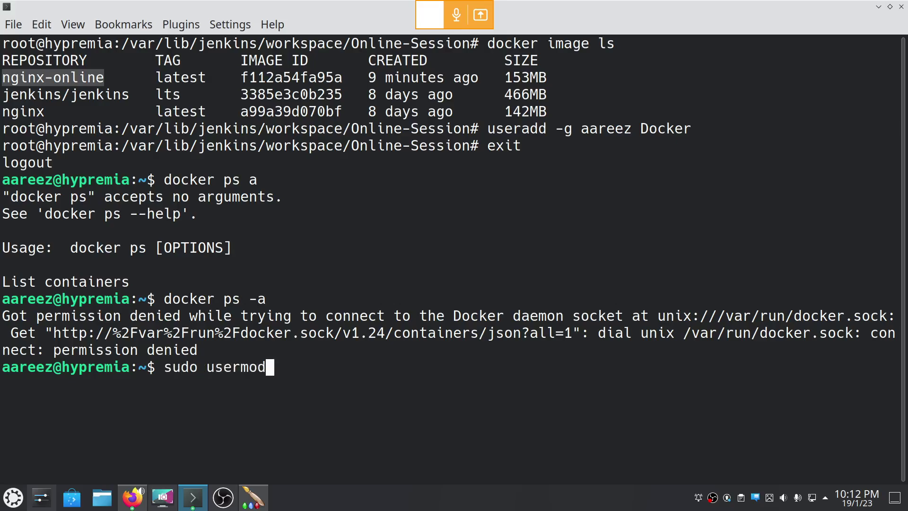
pyautogui.write(' -aG ')
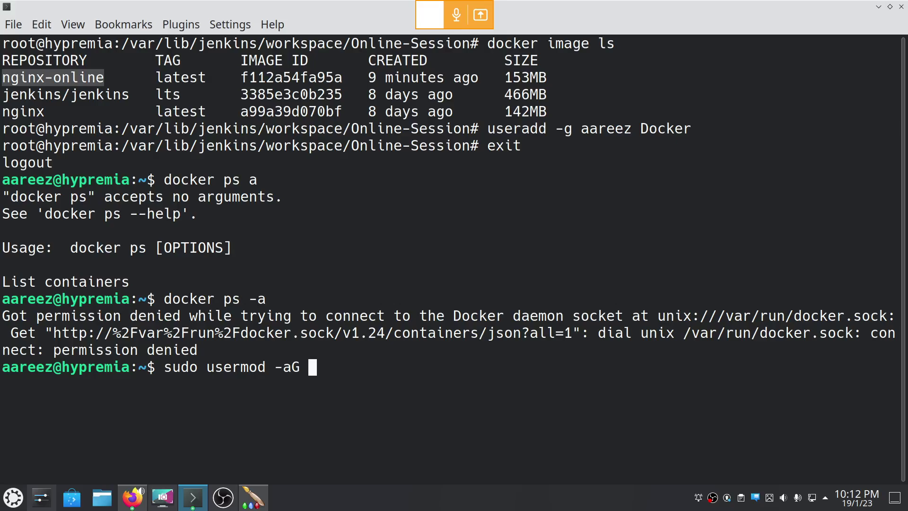
pyautogui.write('docker ')
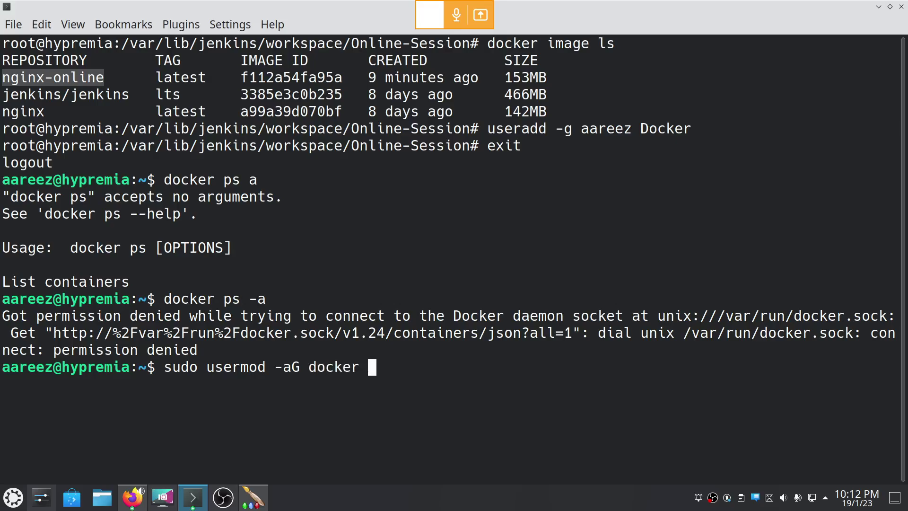
pyautogui.write('aareez')
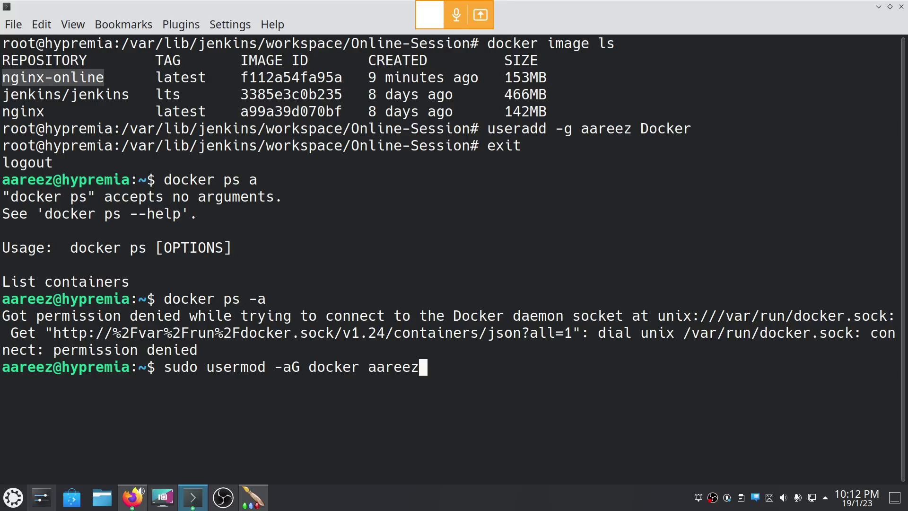
pyautogui.press('Return')
pyautogui.press('Return')
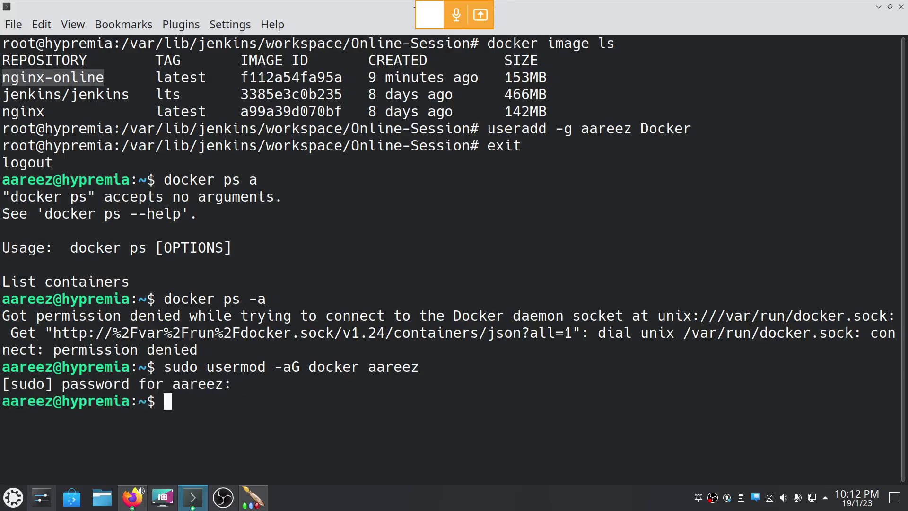
pyautogui.write('docker ps -a')
pyautogui.press('Return')
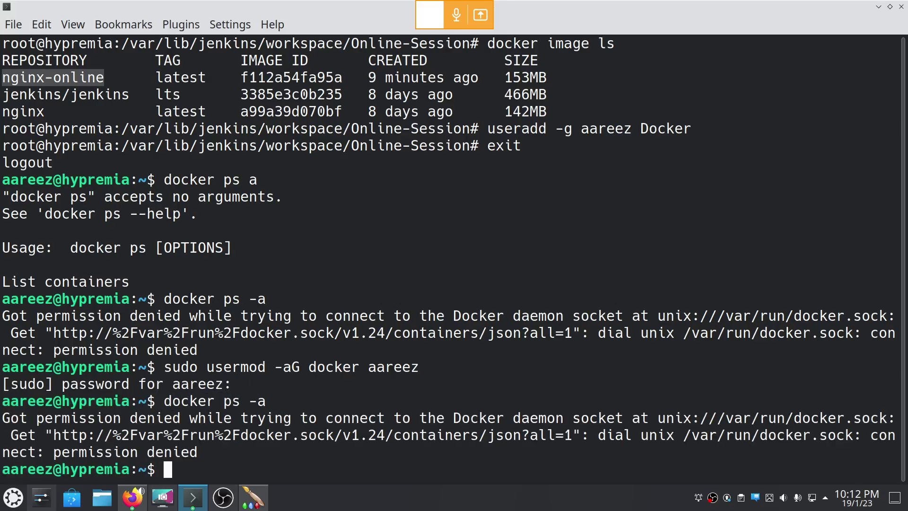
# - Search 'add user to docker group' in a new Firefox tab
pyautogui.click(132, 498)
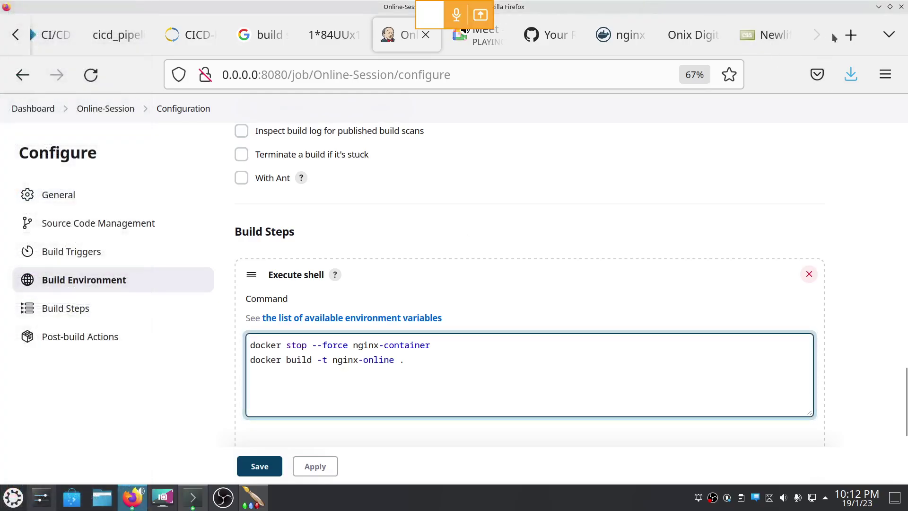
pyautogui.click(851, 35)
pyautogui.write('add u')
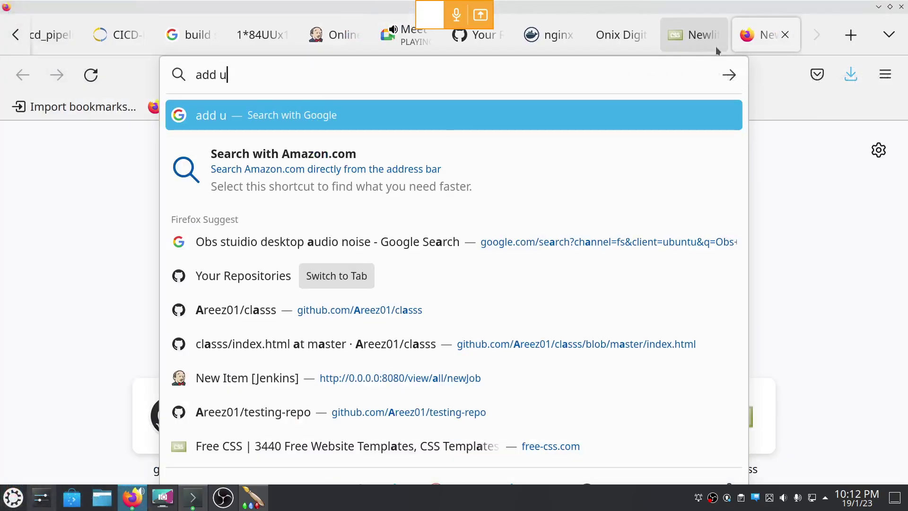
pyautogui.write('ser to docker gr')
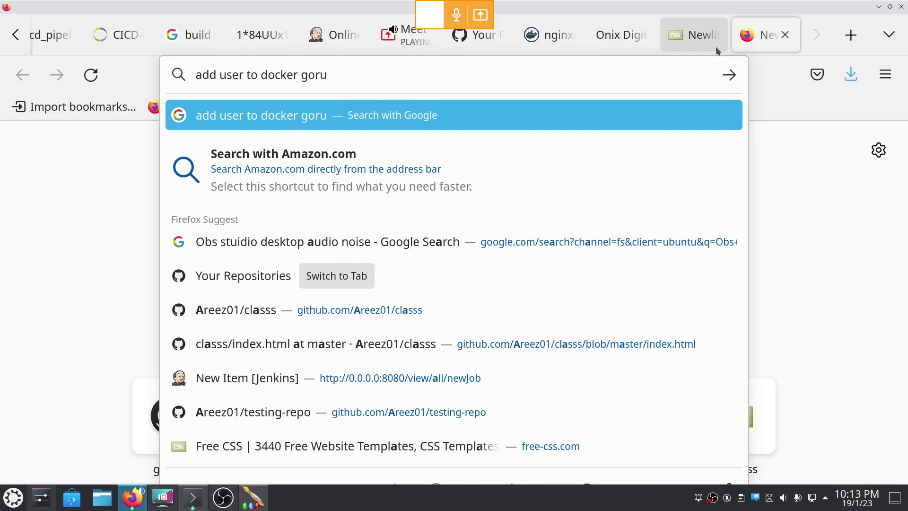
pyautogui.write('oup')
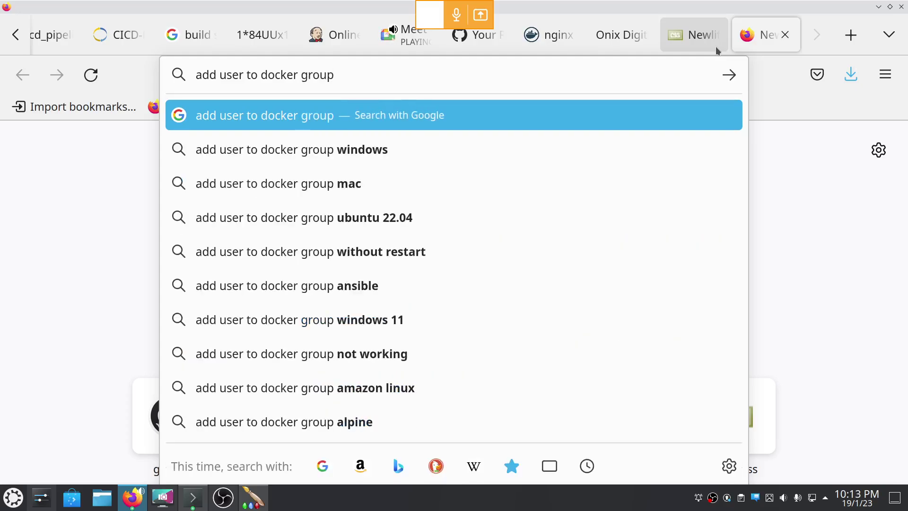
pyautogui.press('Return')
# - Admit the waiting participant in Google Meet and open the in-call messages before returning to Konsole
pyautogui.click(781, 415)
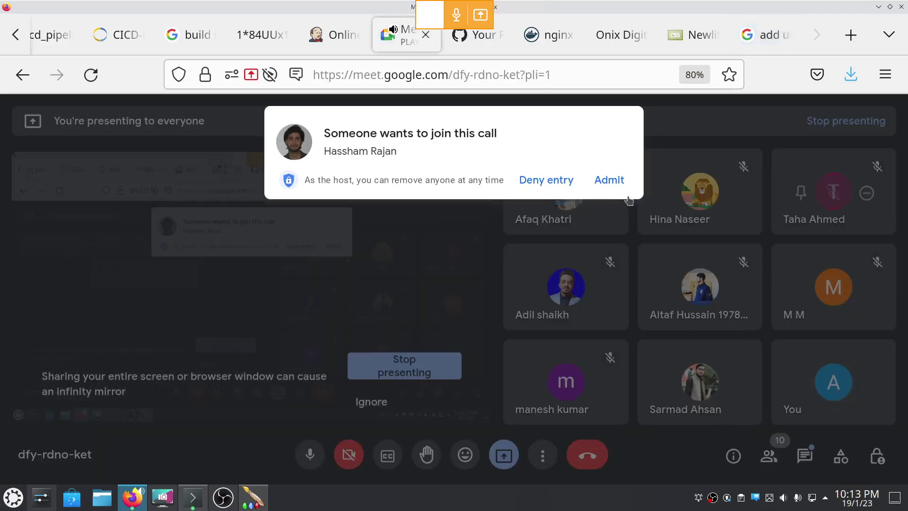
pyautogui.click(609, 179)
pyautogui.click(804, 457)
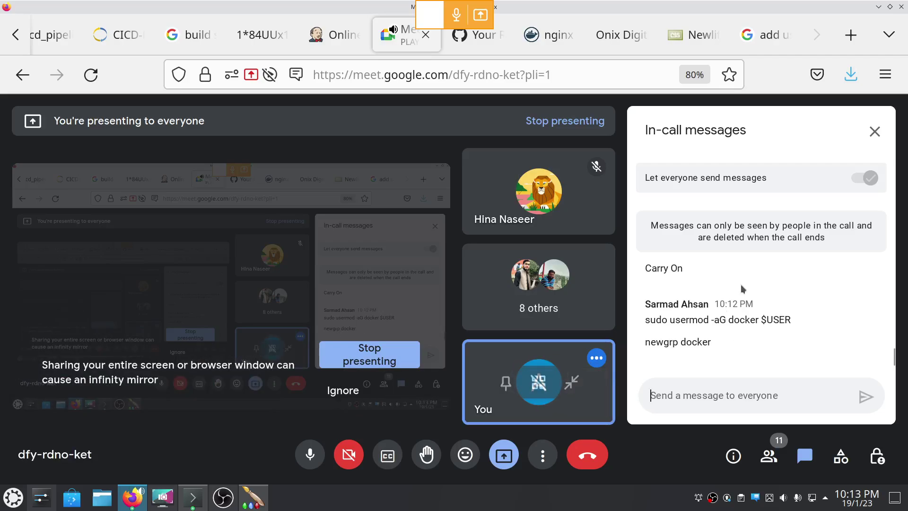
pyautogui.hotkey('alt', 'Tab')
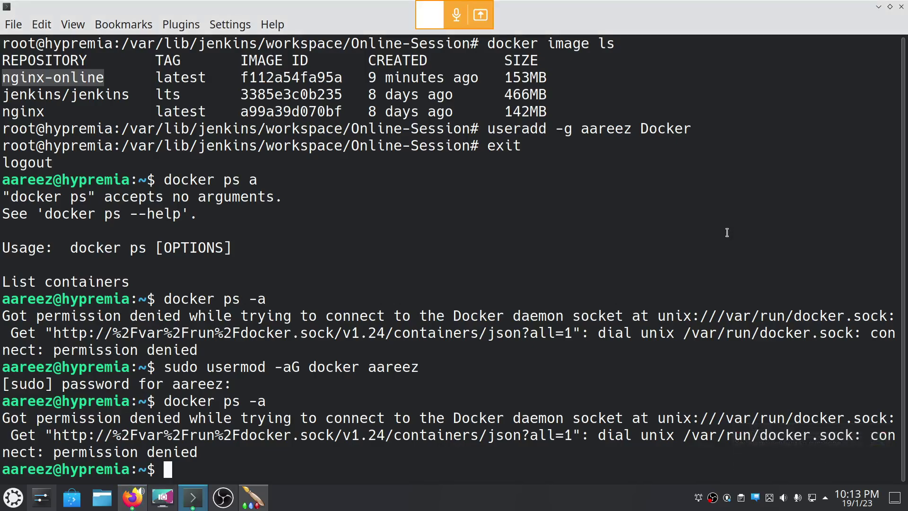
# - Activate the docker group with newgrp docker and list all containers with docker ps -a
pyautogui.hotkey('alt', 'Tab')
pyautogui.hotkey('alt', 'Tab')
pyautogui.write('netg')
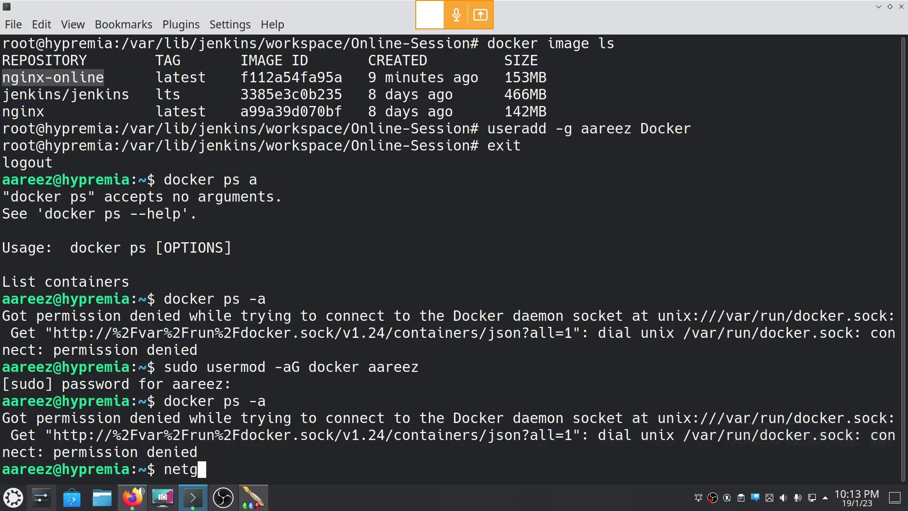
pyautogui.press('BackSpace')
pyautogui.press('BackSpace')
pyautogui.write('wgrp docker')
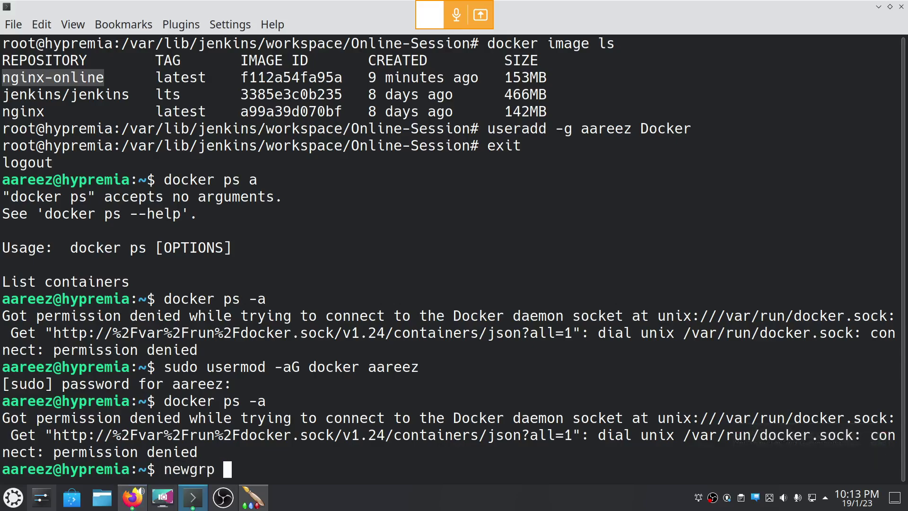
pyautogui.press('Return')
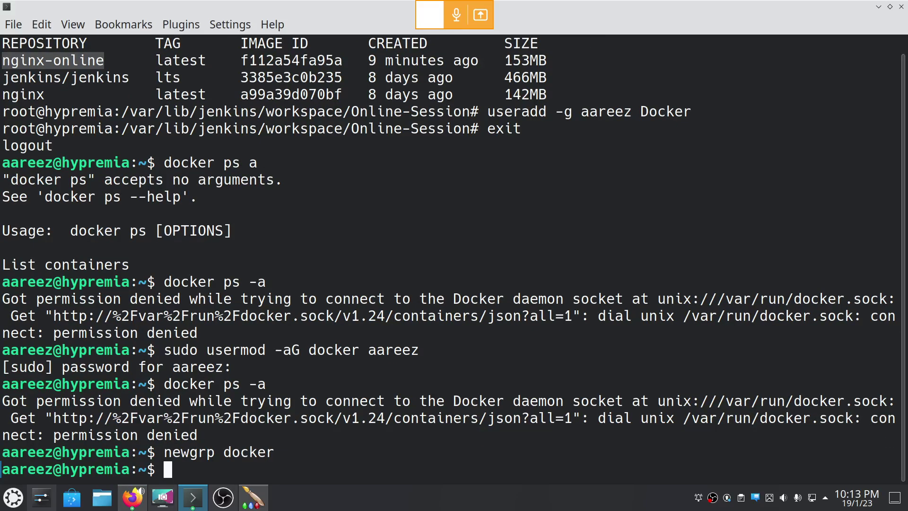
pyautogui.write('docker ps -a')
pyautogui.press('Return')
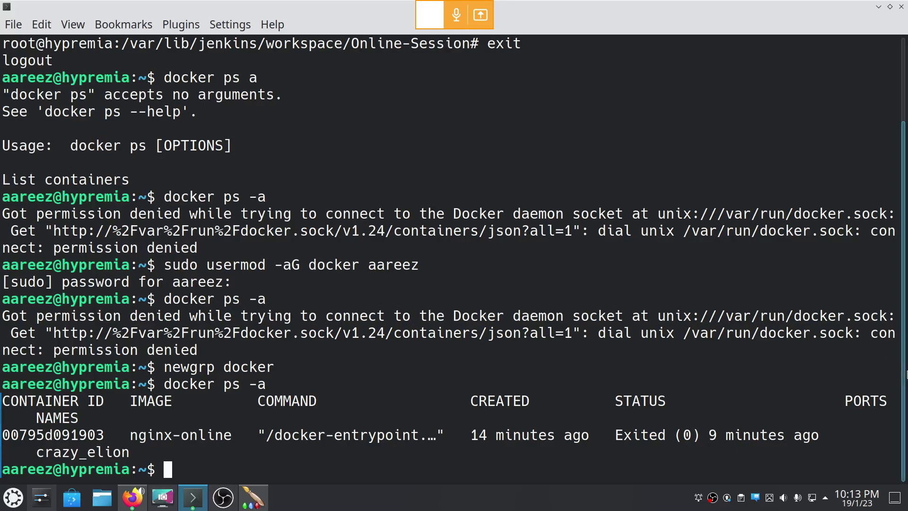
# - Run docker run hello-world to confirm Docker works
pyautogui.hotkey('alt', 'Tab')
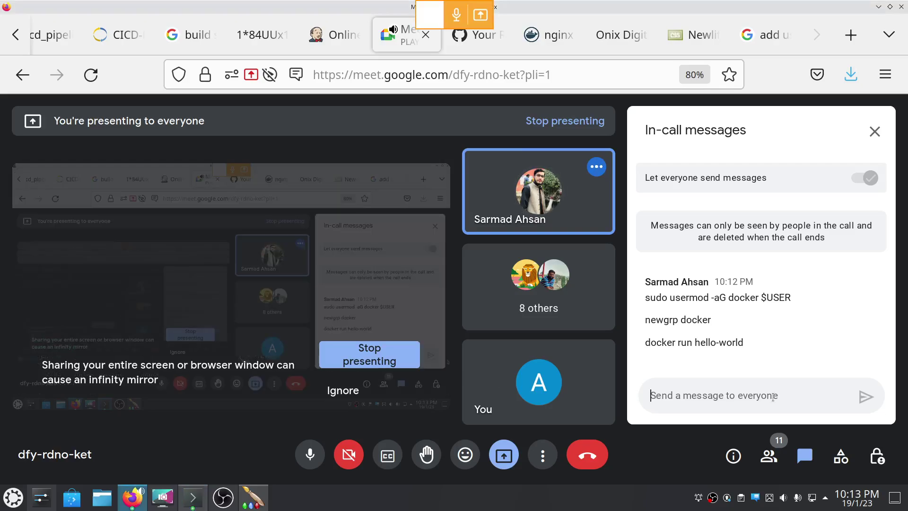
pyautogui.hotkey('alt', 'Tab')
pyautogui.write('docke')
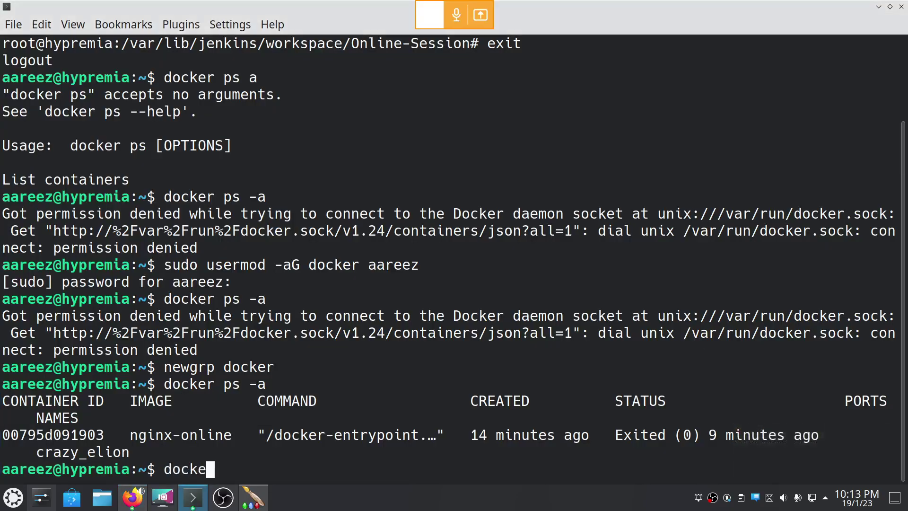
pyautogui.write('r run hellp')
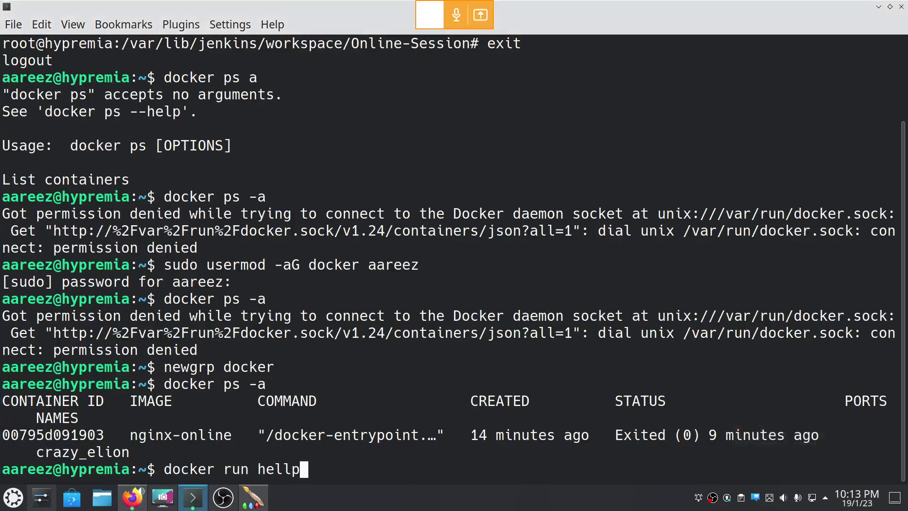
pyautogui.press('BackSpace')
pyautogui.write('o-world')
pyautogui.press('Return')
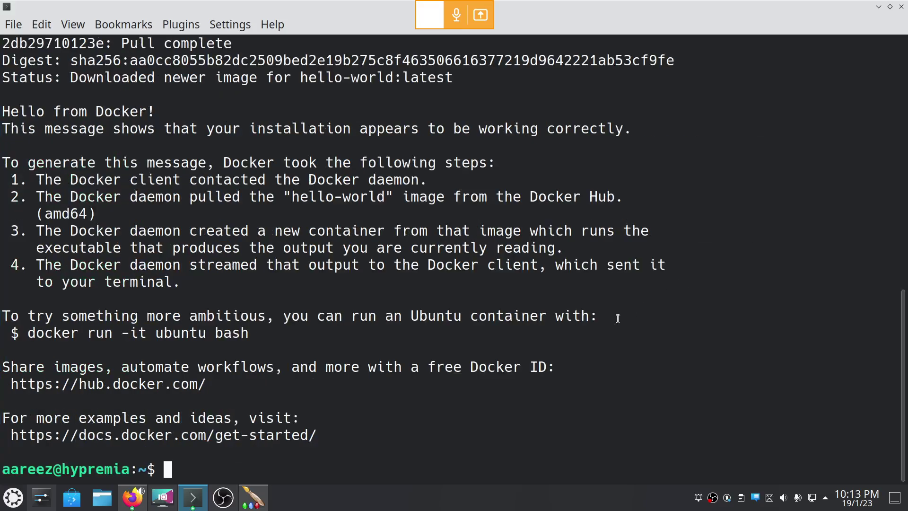
# - Type sudo useradd -aG docker $USER in Konsole without running it yet
pyautogui.write('u')
pyautogui.press('BackSpace')
pyautogui.write('sudo ')
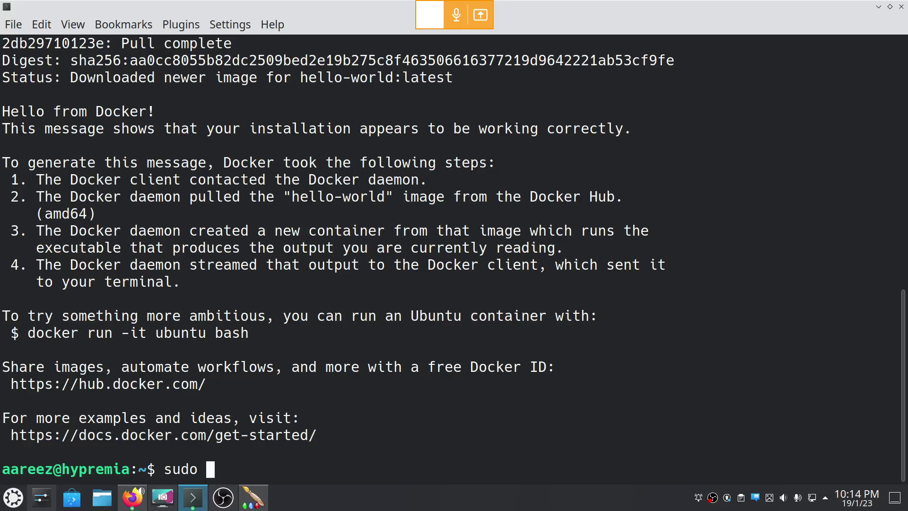
pyautogui.write('useradd -')
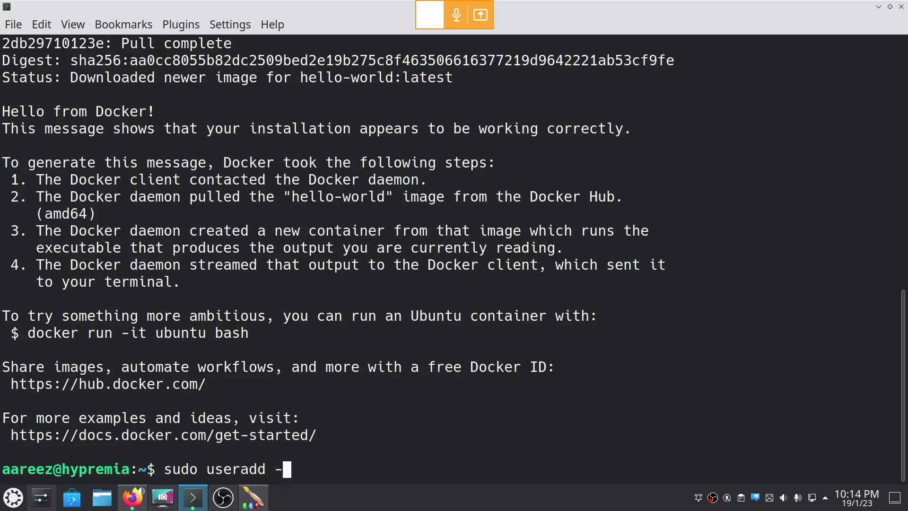
pyautogui.write('aG')
pyautogui.press('Left')
pyautogui.press('Right')
pyautogui.write('docker ')
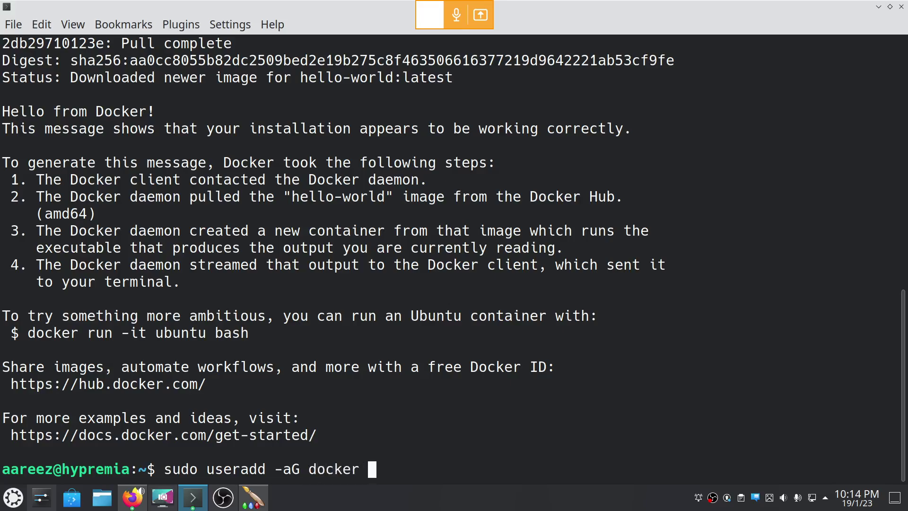
pyautogui.write('#$')
pyautogui.press('BackSpace')
pyautogui.press('BackSpace')
pyautogui.write('#$')
pyautogui.press('BackSpace')
pyautogui.press('BackSpace')
pyautogui.write('$USER')
pyautogui.press('BackSpace')
pyautogui.press('BackSpace')
pyautogui.press('BackSpace')
pyautogui.press('BackSpace')
pyautogui.press('BackSpace')
pyautogui.write('aareez')
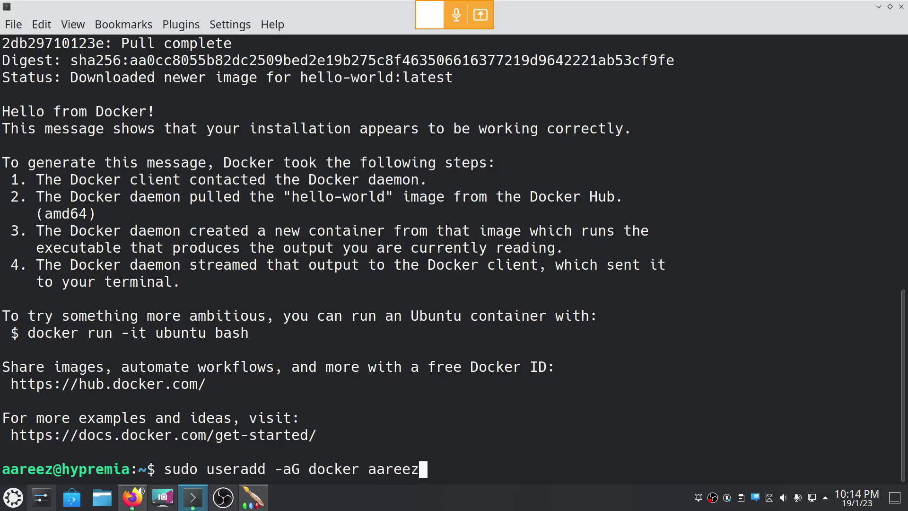
pyautogui.press('BackSpace')
pyautogui.press('BackSpace')
pyautogui.press('BackSpace')
pyautogui.press('BackSpace')
pyautogui.press('BackSpace')
pyautogui.press('BackSpace')
pyautogui.write('#')
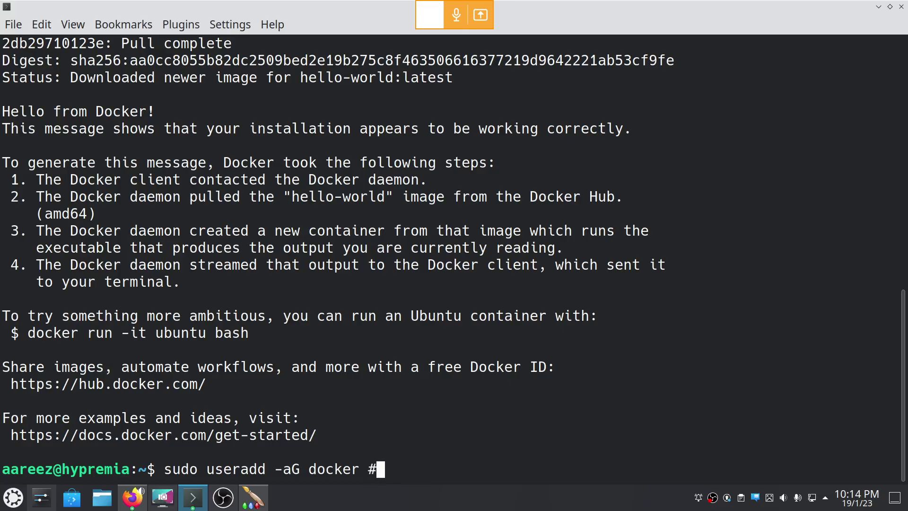
pyautogui.press('BackSpace')
pyautogui.write('$USER')
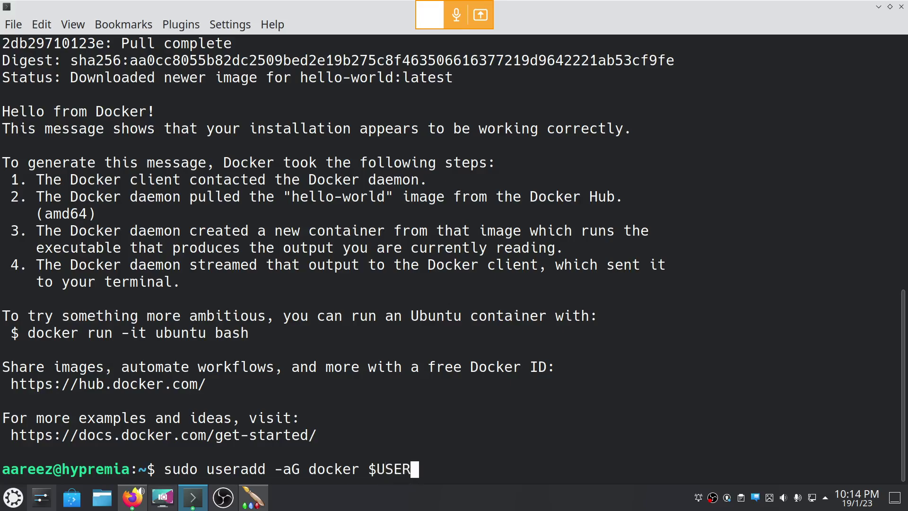
# - Admit the person waiting in the Google Meet lobby, then return to the terminal
pyautogui.hotkey('alt', 'Tab')
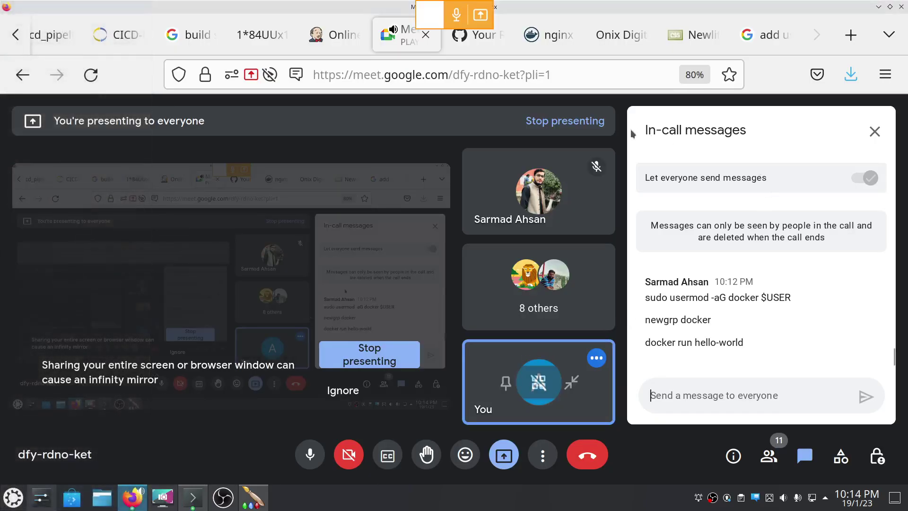
pyautogui.hotkey('alt', 'Tab')
pyautogui.hotkey('alt', 'shift', 'Tab')
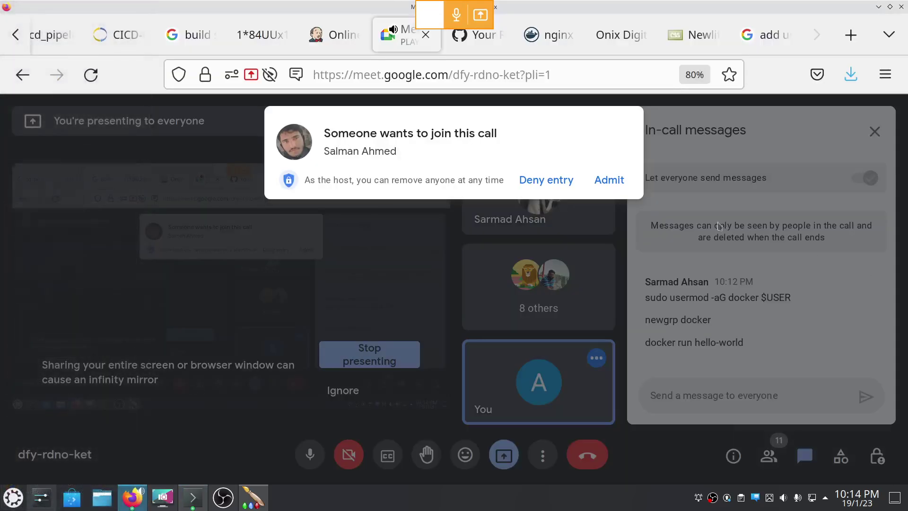
pyautogui.click(615, 182)
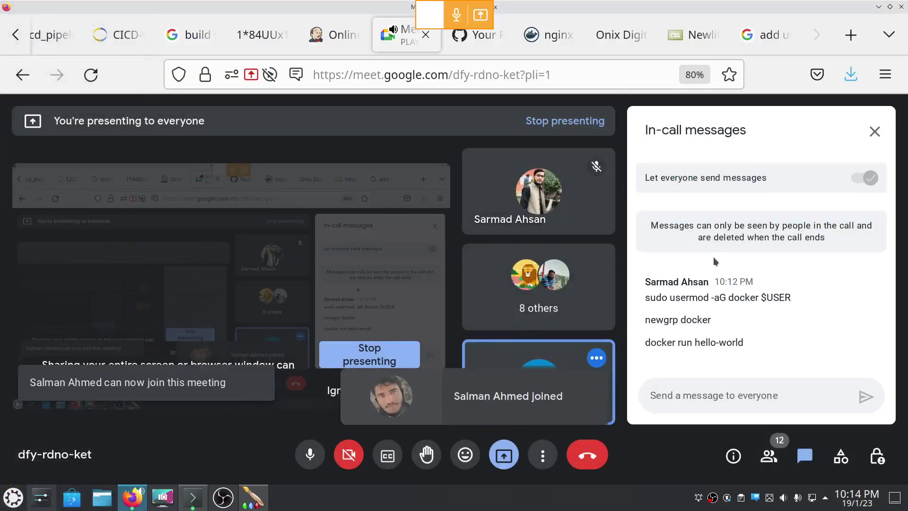
pyautogui.hotkey('alt', 'Tab')
# - Run the useradd command, then edit it to use the explicit username and review the invalid-option error
pyautogui.press('Return')
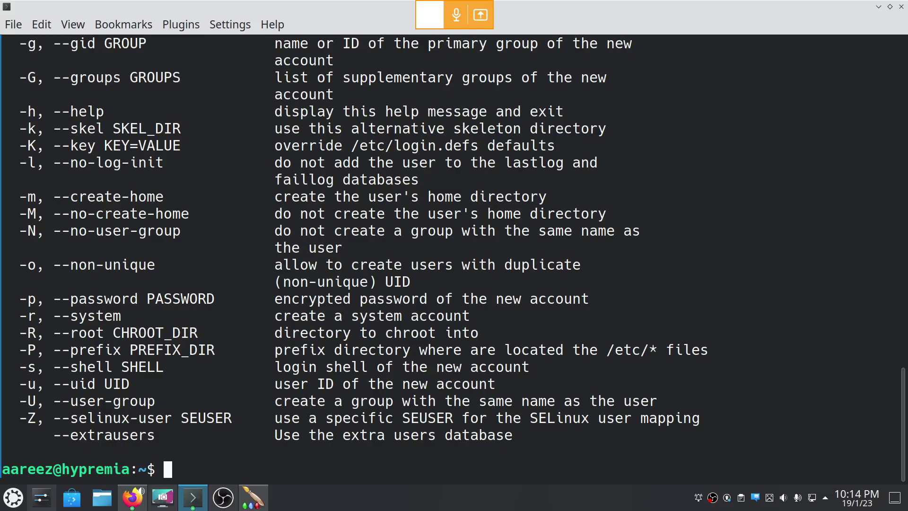
pyautogui.press('Up')
pyautogui.press('Left')
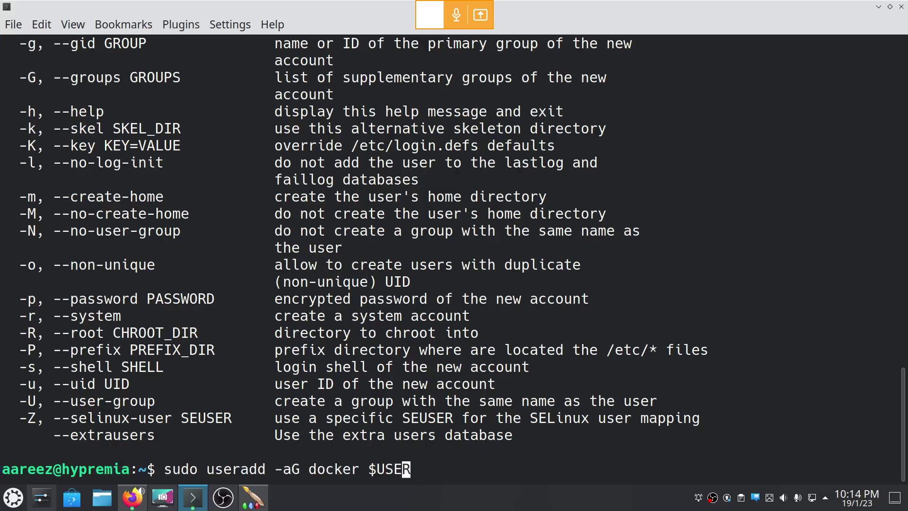
pyautogui.press('Left')
pyautogui.press('Left')
pyautogui.press('Left')
pyautogui.press('Right')
pyautogui.press('Right')
pyautogui.press('Right')
pyautogui.press('Right')
pyautogui.press('BackSpace')
pyautogui.press('BackSpace')
pyautogui.press('BackSpace')
pyautogui.press('BackSpace')
pyautogui.press('BackSpace')
pyautogui.write('aareez')
pyautogui.hotkey('ctrl', 'u')
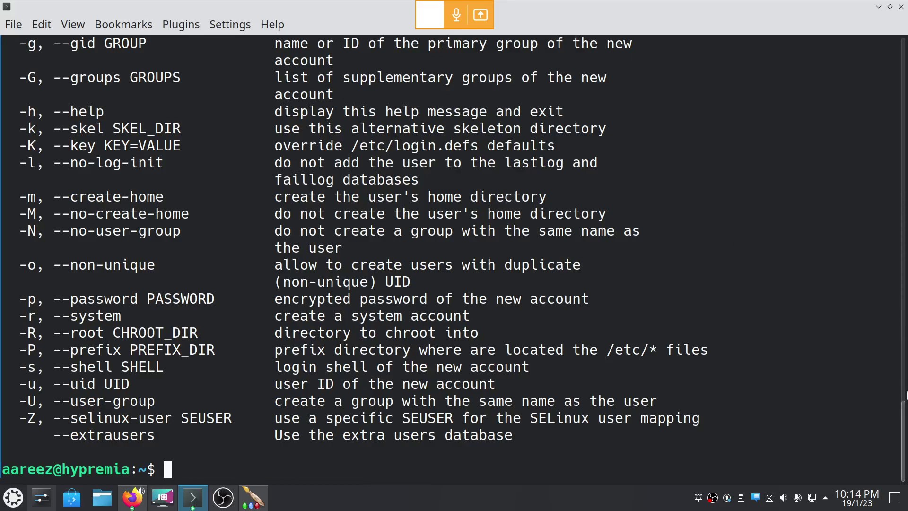
pyautogui.scroll(7, 906, 400)
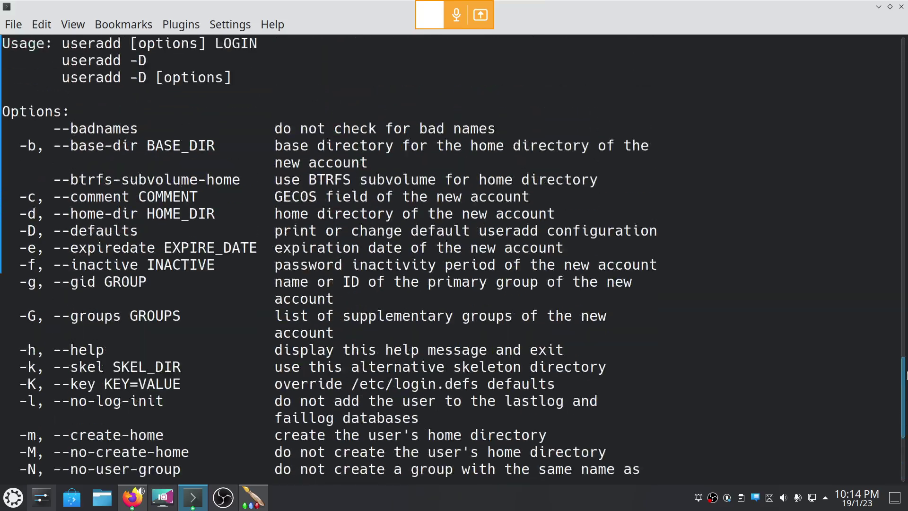
pyautogui.moveTo(907, 357); pyautogui.dragTo(907, 350)
pyautogui.scroll(1, 906, 352)
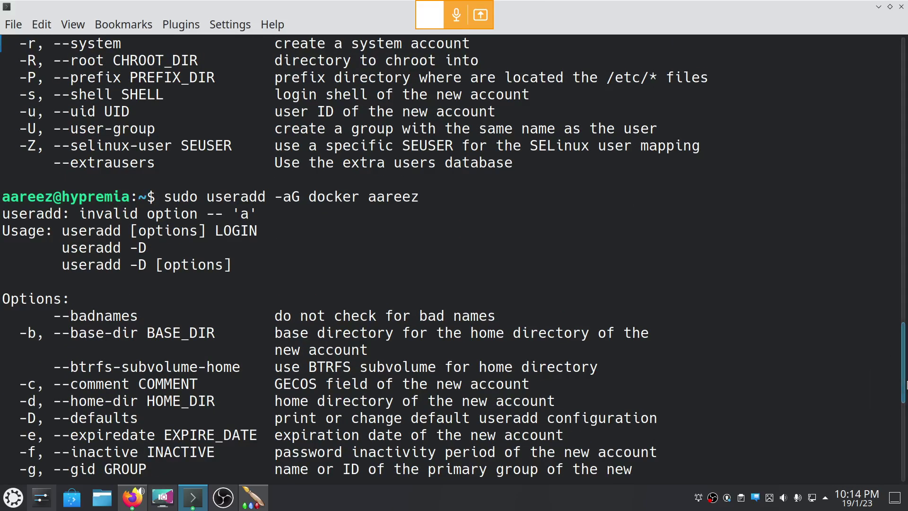
# - Change useradd to usermod and run sudo usermod -aG docker for the user
pyautogui.hotkey('alt', 'Tab')
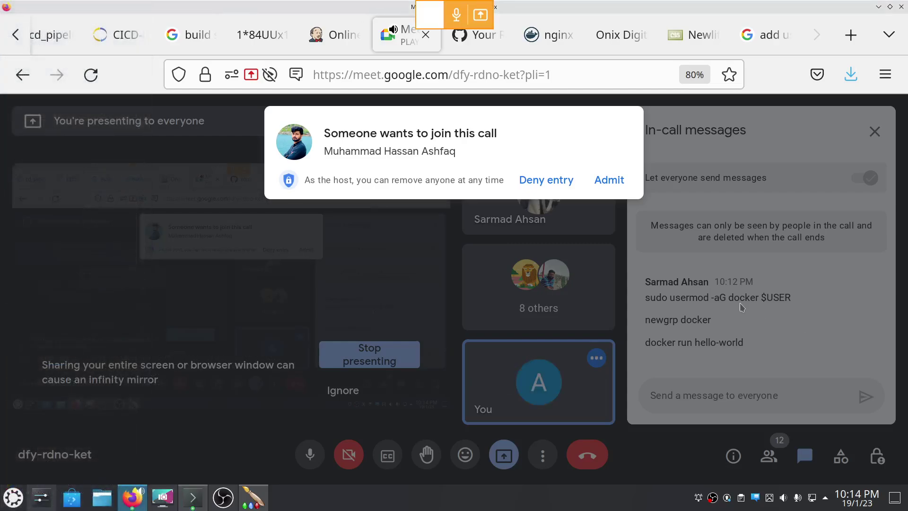
pyautogui.hotkey('alt', 'Tab')
pyautogui.press('Left')
pyautogui.press('Left')
pyautogui.press('Left')
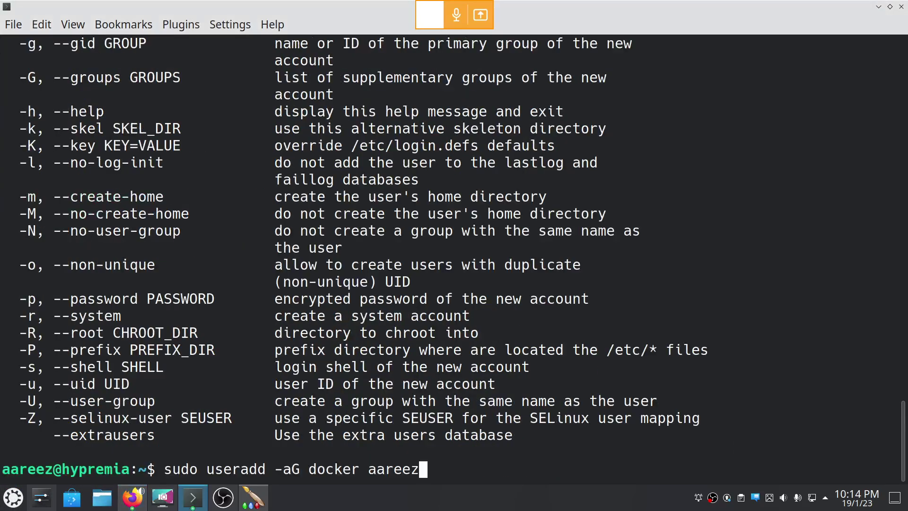
pyautogui.press('Left')
pyautogui.press('Left')
pyautogui.press('Left')
pyautogui.press('Left')
pyautogui.press('Left')
pyautogui.press('Left')
pyautogui.press('Left')
pyautogui.press('Left')
pyautogui.press('Left')
pyautogui.press('Left')
pyautogui.press('Left')
pyautogui.press('Left')
pyautogui.press('Left')
pyautogui.press('Left')
pyautogui.press('Left')
pyautogui.press('BackSpace')
pyautogui.press('BackSpace')
pyautogui.press('BackSpace')
pyautogui.write('mod')
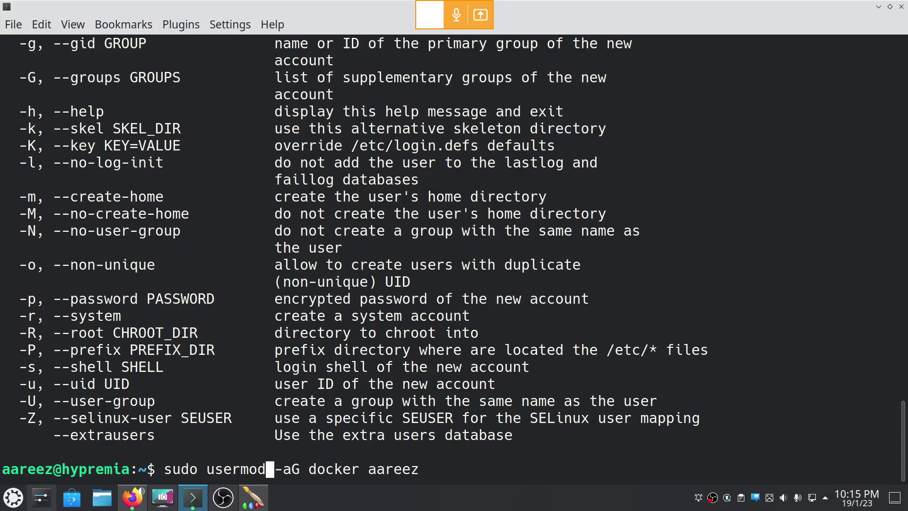
pyautogui.press('Right')
pyautogui.press('Right')
pyautogui.press('Right')
pyautogui.press('Right')
pyautogui.press('Right')
pyautogui.press('Right')
pyautogui.press('Right')
pyautogui.press('Right')
pyautogui.press('Right')
pyautogui.press('Right')
pyautogui.press('Right')
pyautogui.press('Right')
pyautogui.press('Right')
pyautogui.press('Right')
pyautogui.press('Right')
pyautogui.press('Right')
pyautogui.press('Right')
pyautogui.press('Right')
pyautogui.press('Return')
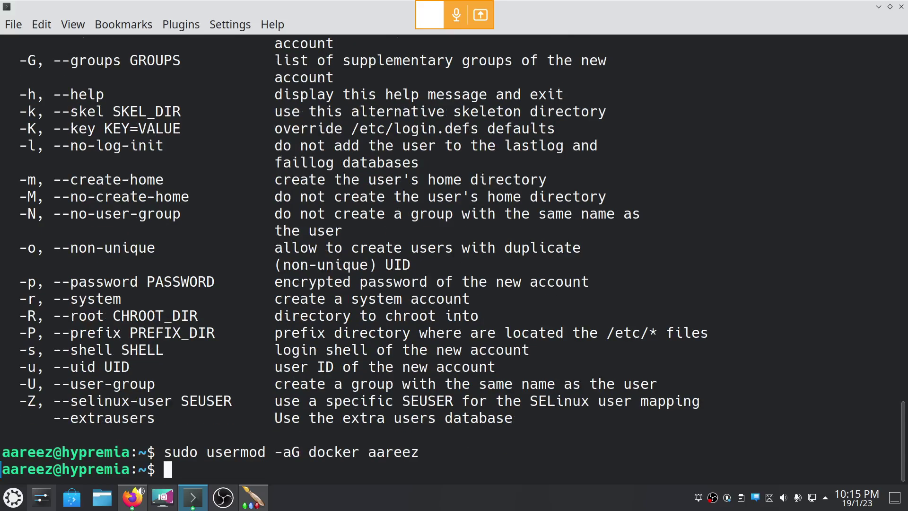
# - Admit another Meet participant and highlight the newgrp tip in the chat
pyautogui.hotkey('alt', 'Tab')
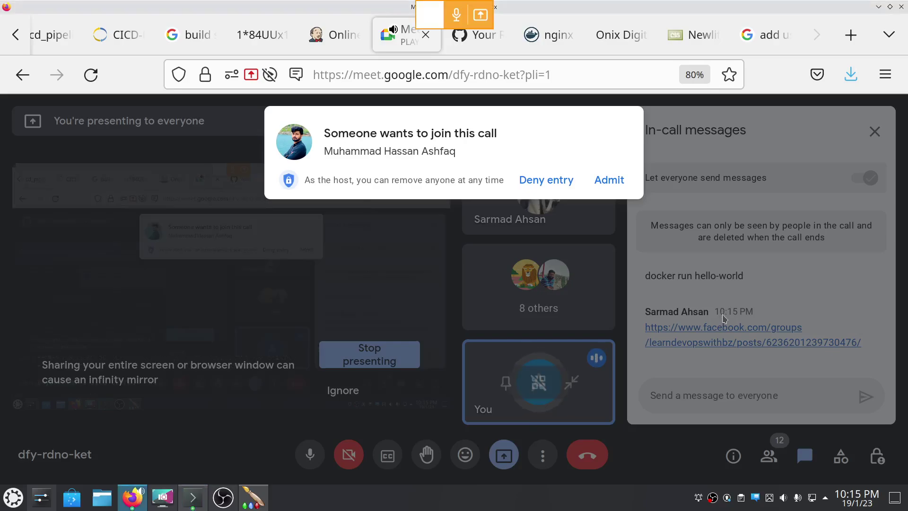
pyautogui.click(611, 179)
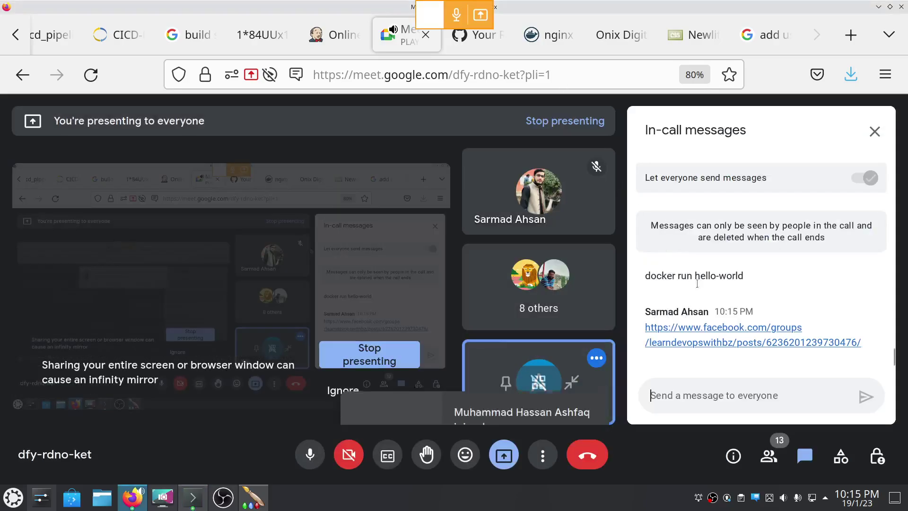
pyautogui.moveTo(894, 357)
pyautogui.mouseDown()
pyautogui.moveTo(899, 343)
pyautogui.moveTo(899, 352)
pyautogui.mouseUp()
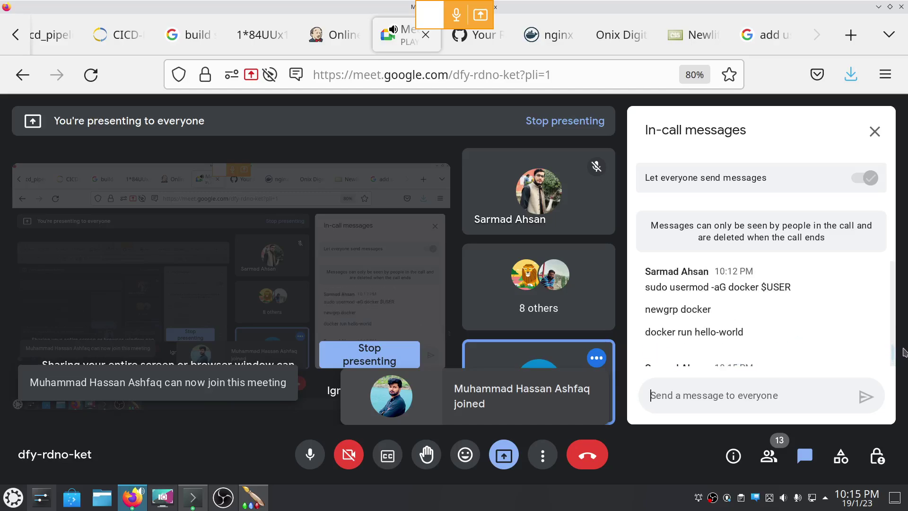
pyautogui.doubleClick(662, 309)
pyautogui.hotkey('alt', 'Tab')
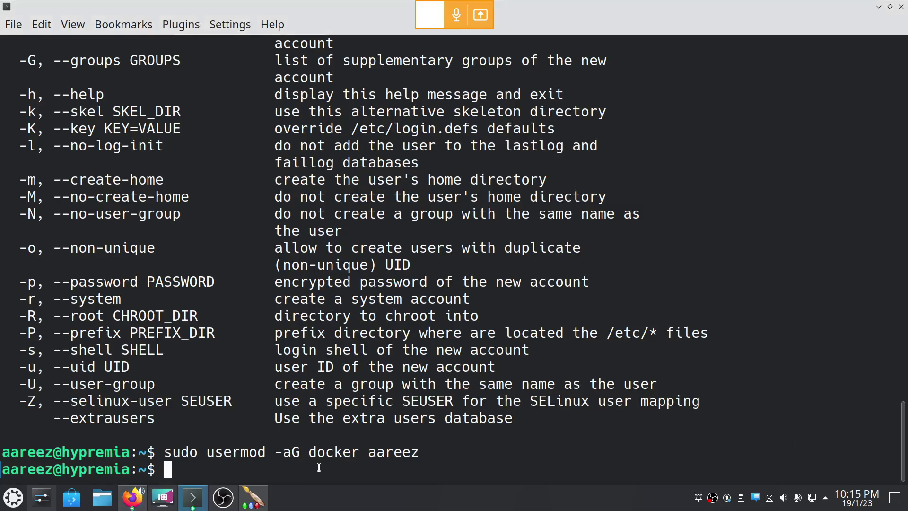
# - Drop the half-typed newgrp, run /bin/bash for a fresh shell, then bring Meet forward
pyautogui.write('netg')
pyautogui.press('BackSpace')
pyautogui.press('BackSpace')
pyautogui.write('w')
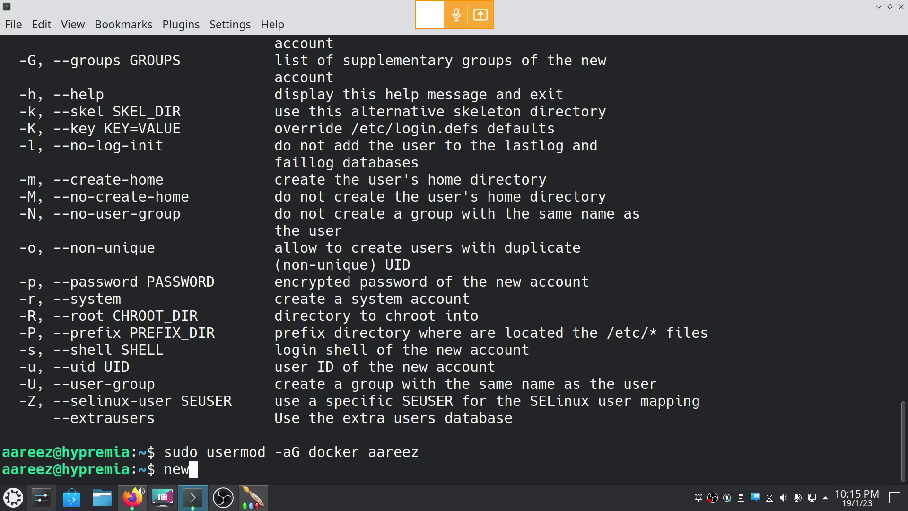
pyautogui.press('BackSpace')
pyautogui.press('BackSpace')
pyautogui.press('BackSpace')
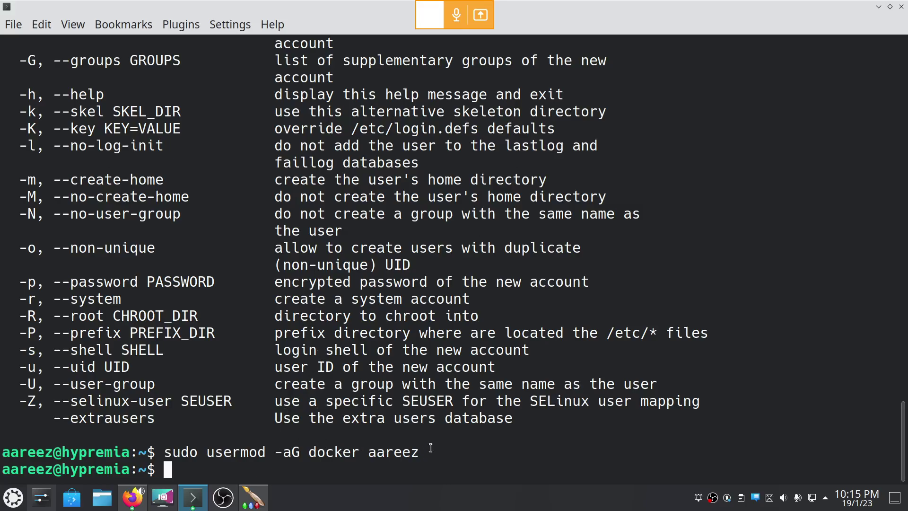
pyautogui.write('/bin/bash')
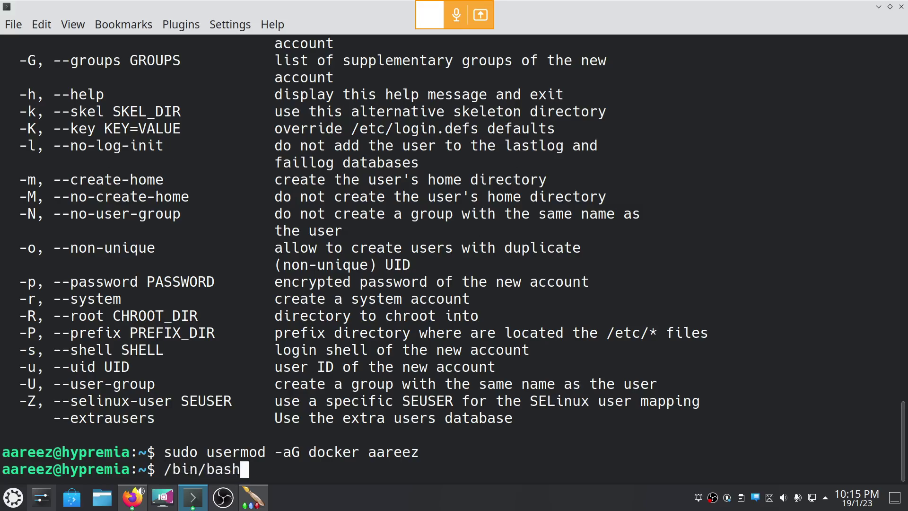
pyautogui.press('Return')
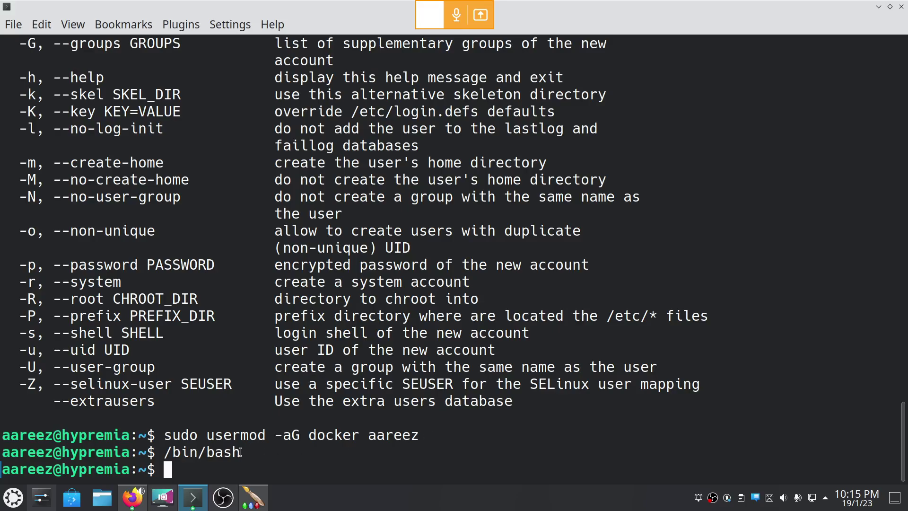
pyautogui.moveTo(240, 452); pyautogui.dragTo(163, 452)
pyautogui.click(277, 452)
pyautogui.hotkey('alt', 'Tab')
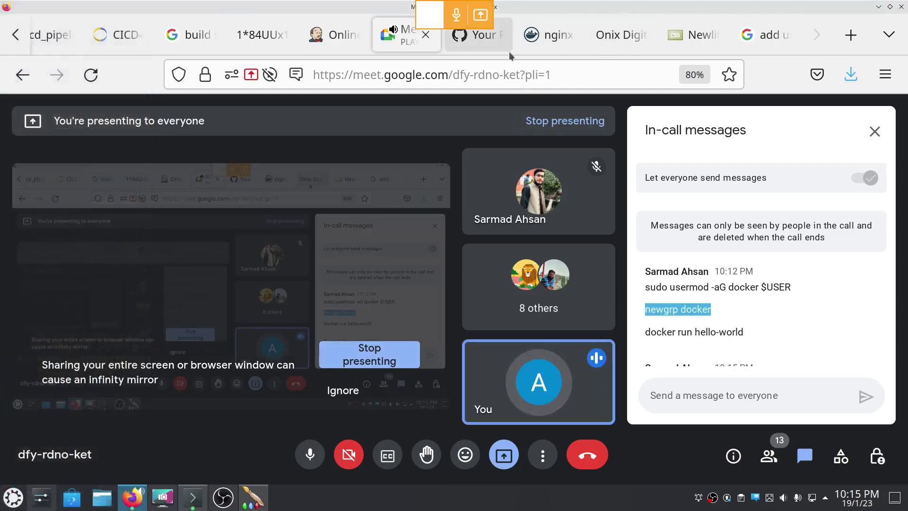
# - Go to the Online-Session job configuration page in Jenkins
pyautogui.click(487, 47)
pyautogui.click(535, 38)
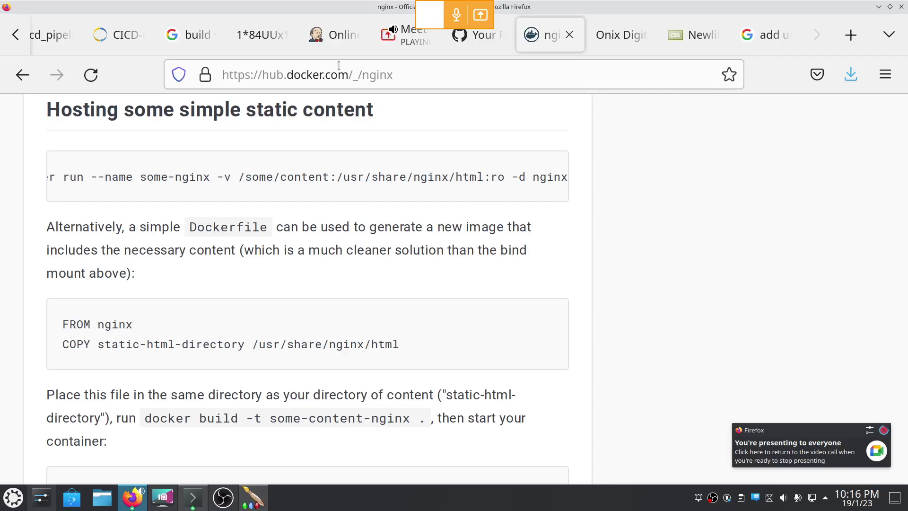
pyautogui.click(336, 44)
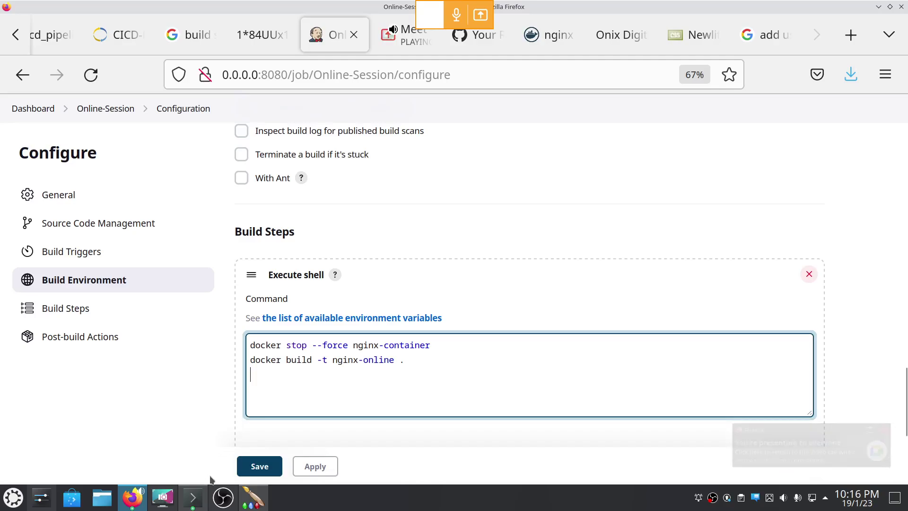
# - Check the docker stop and 'docker build -t nginx-online .' lines, then Apply and Save
pyautogui.moveTo(455, 347); pyautogui.dragTo(245, 350)
pyautogui.click(308, 344)
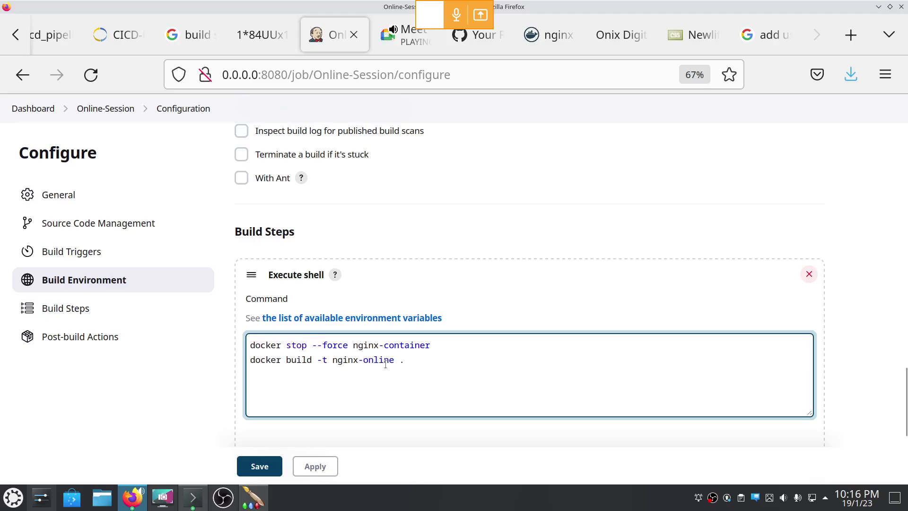
pyautogui.moveTo(405, 361)
pyautogui.mouseDown()
pyautogui.moveTo(370, 361)
pyautogui.moveTo(406, 362)
pyautogui.mouseUp()
pyautogui.moveTo(331, 361); pyautogui.dragTo(394, 361)
pyautogui.click(400, 360)
pyautogui.doubleClick(402, 361)
pyautogui.click(417, 363)
pyautogui.moveTo(407, 362); pyautogui.dragTo(401, 364)
pyautogui.click(331, 464)
pyautogui.click(276, 466)
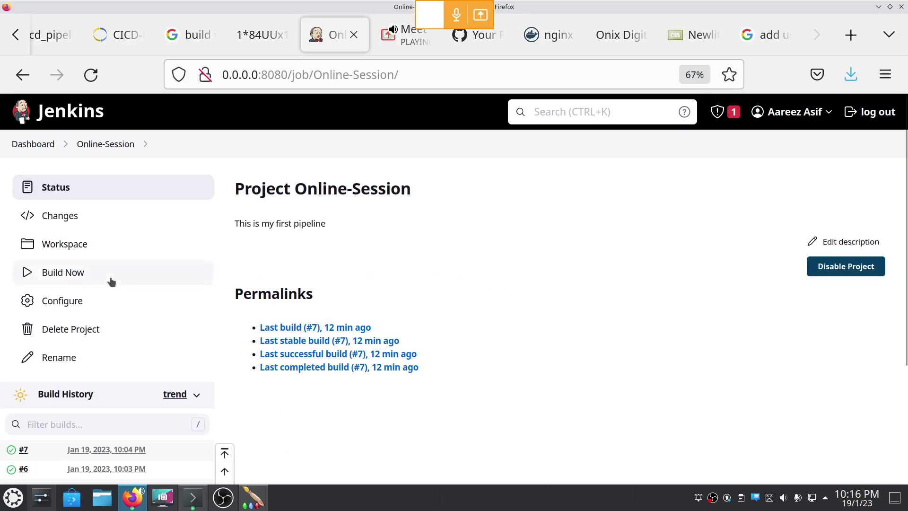
# - Run build #8 of Online-Session and read its console log, which fails on the unknown --force flag
pyautogui.click(57, 281)
pyautogui.scroll(-3, 903, 210)
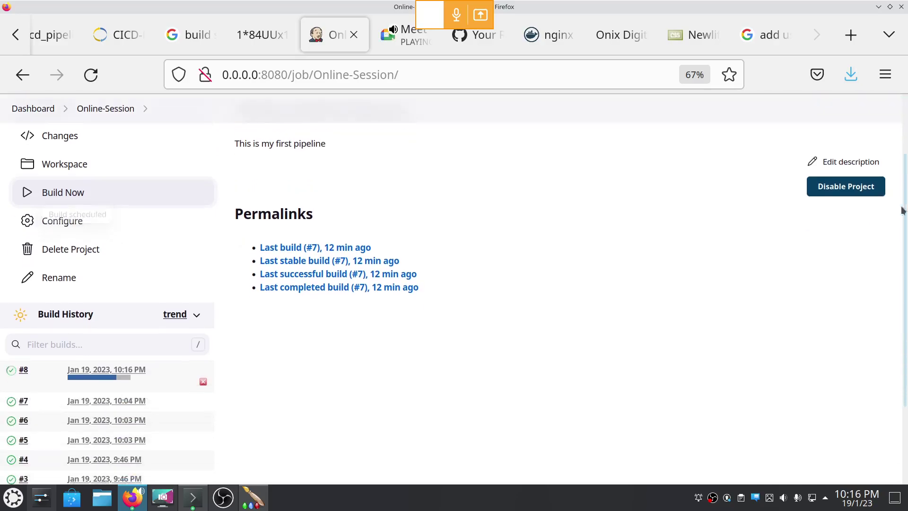
pyautogui.click(9, 367)
pyautogui.scroll(-5, 906, 280)
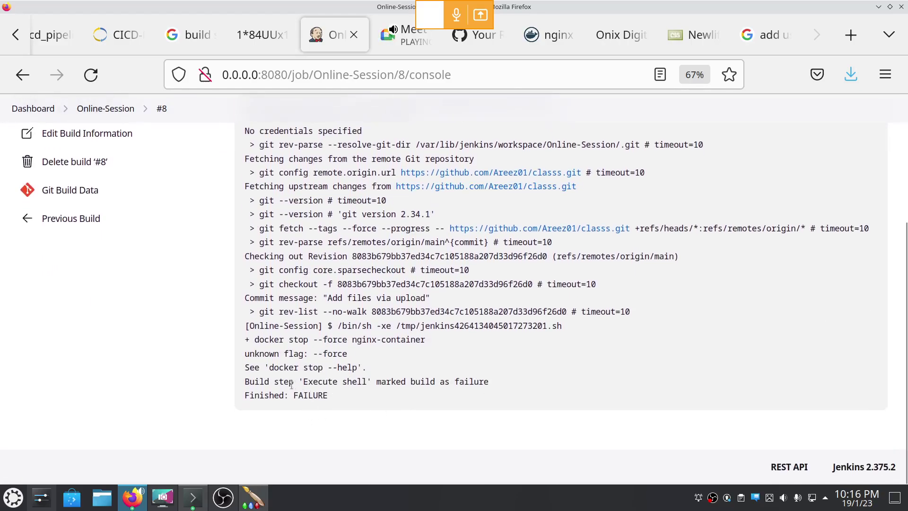
pyautogui.moveTo(344, 381); pyautogui.dragTo(471, 381)
pyautogui.click(275, 350)
# - Return to the Online-Session project and reopen its job configuration
pyautogui.scroll(3, 906, 265)
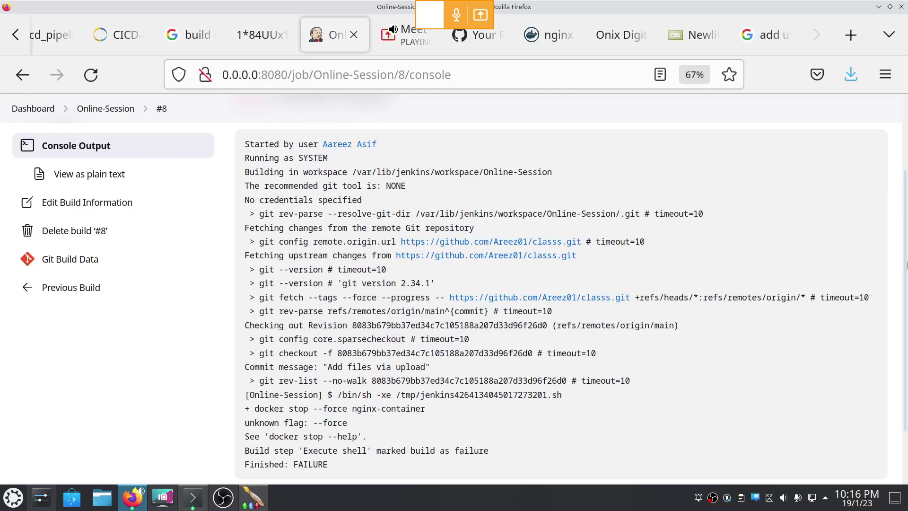
pyautogui.scroll(3, 906, 265)
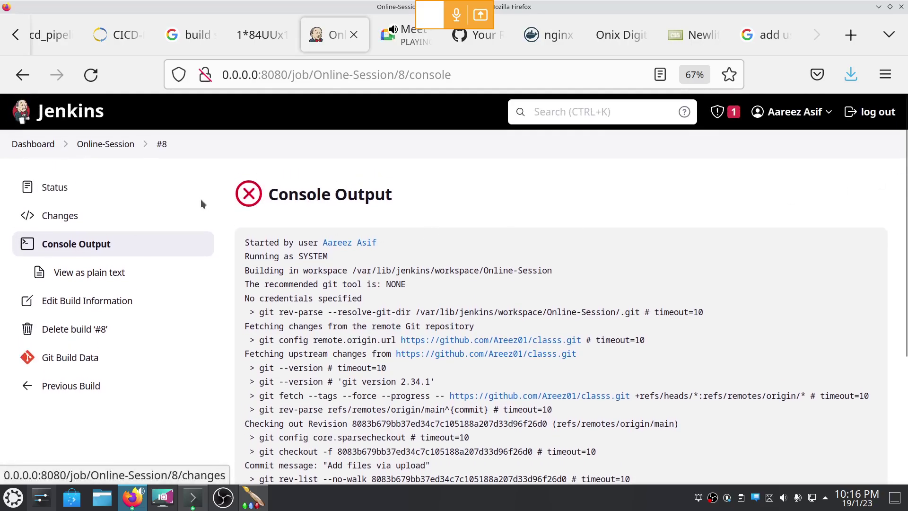
pyautogui.click(109, 147)
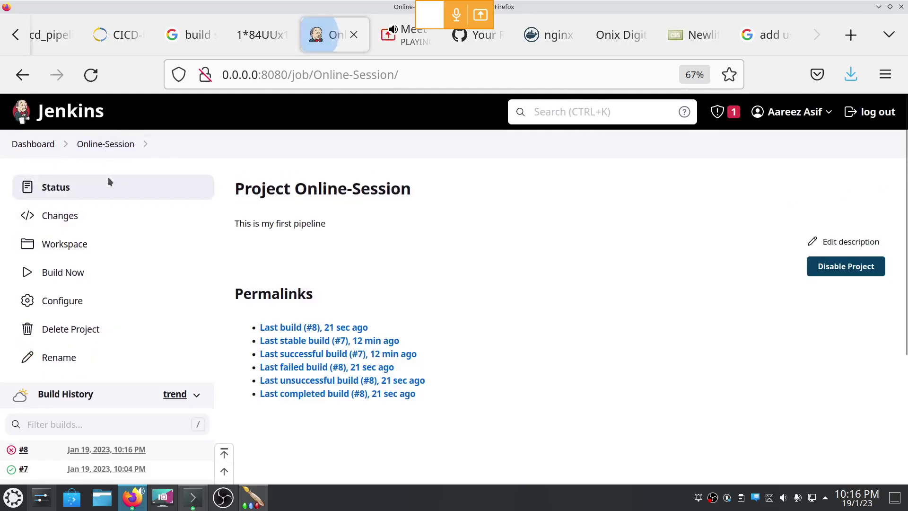
pyautogui.click(70, 300)
pyautogui.moveTo(905, 157); pyautogui.dragTo(905, 428)
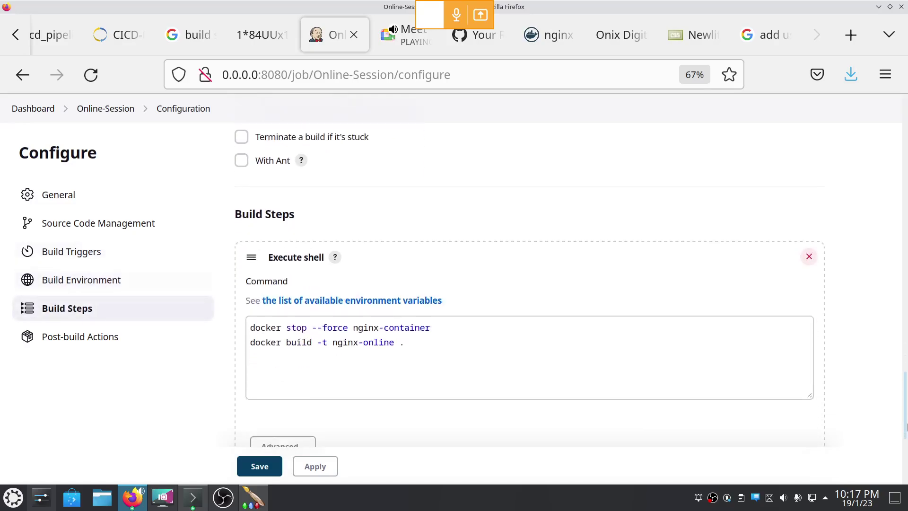
# - Re-enter the --force flag on the docker stop command and apply and save the configuration
pyautogui.click(350, 328)
pyautogui.press('BackSpace')
pyautogui.press('BackSpace')
pyautogui.press('BackSpace')
pyautogui.press('BackSpace')
pyautogui.press('BackSpace')
pyautogui.press('BackSpace')
pyautogui.press('BackSpace')
pyautogui.press('BackSpace')
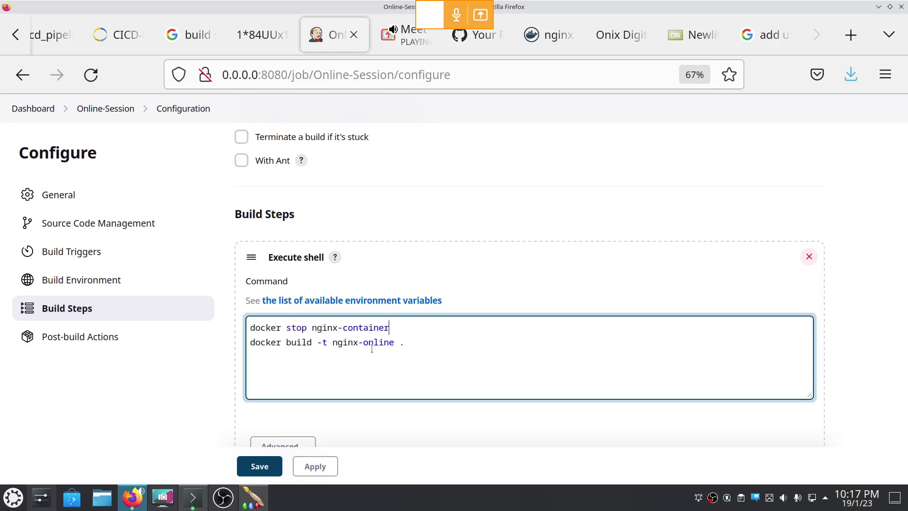
pyautogui.write('--force')
pyautogui.click(315, 466)
pyautogui.click(251, 468)
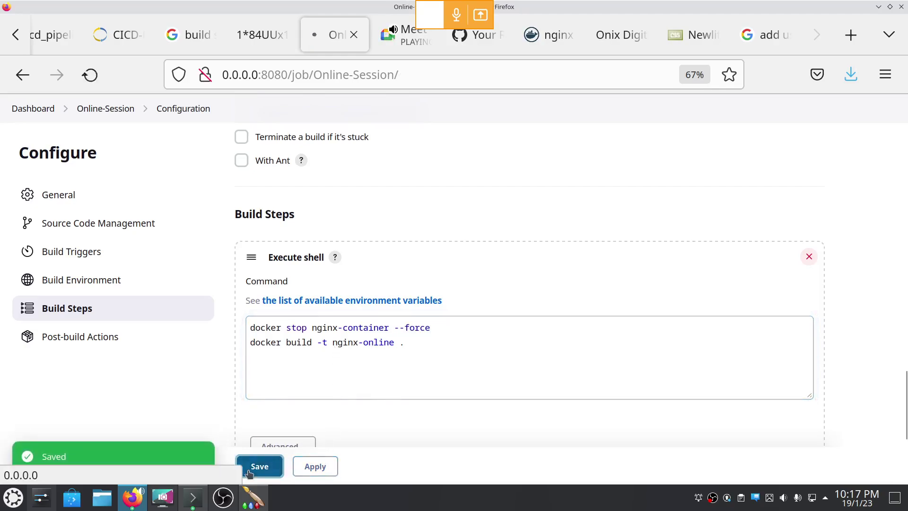
pyautogui.click(74, 274)
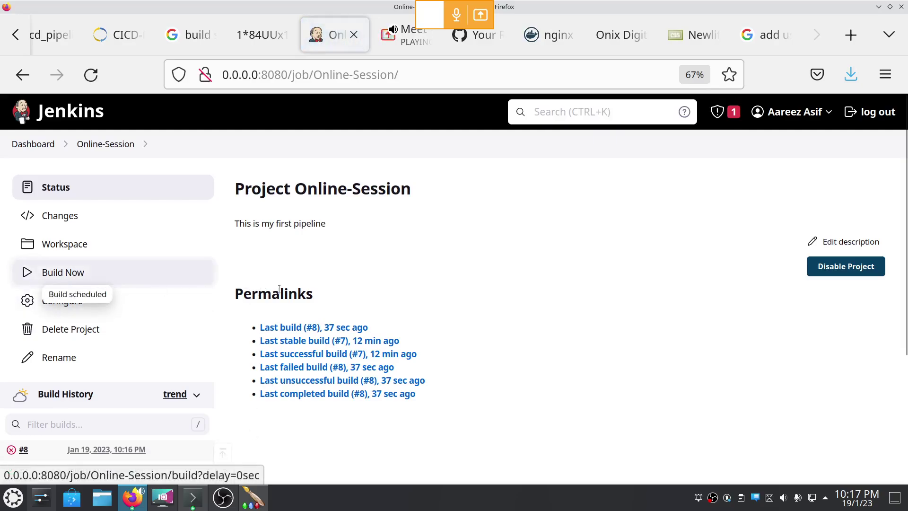
# - Run build #9 and read its console log, which fails on docker stop's unknown --force flag
pyautogui.click(40, 279)
pyautogui.scroll(-3, 266, 292)
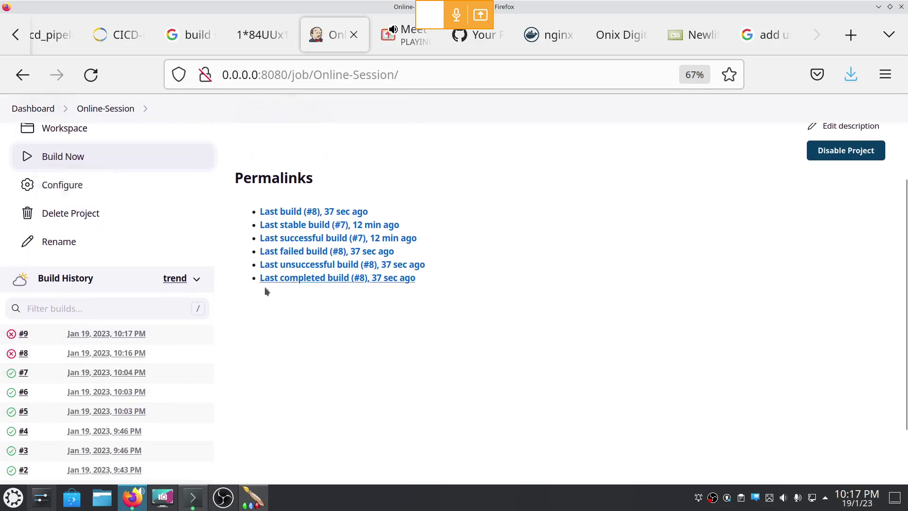
pyautogui.click(11, 334)
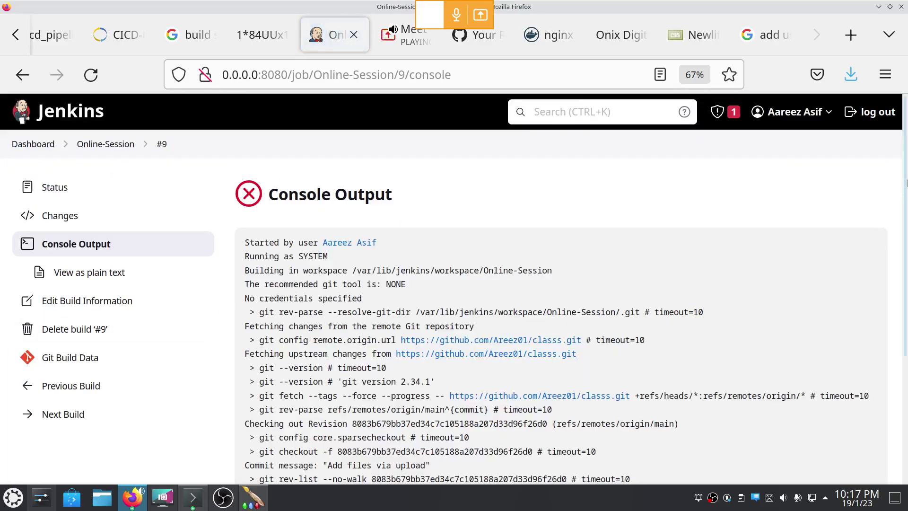
pyautogui.moveTo(907, 183); pyautogui.dragTo(907, 228)
pyautogui.scroll(-3, 353, 379)
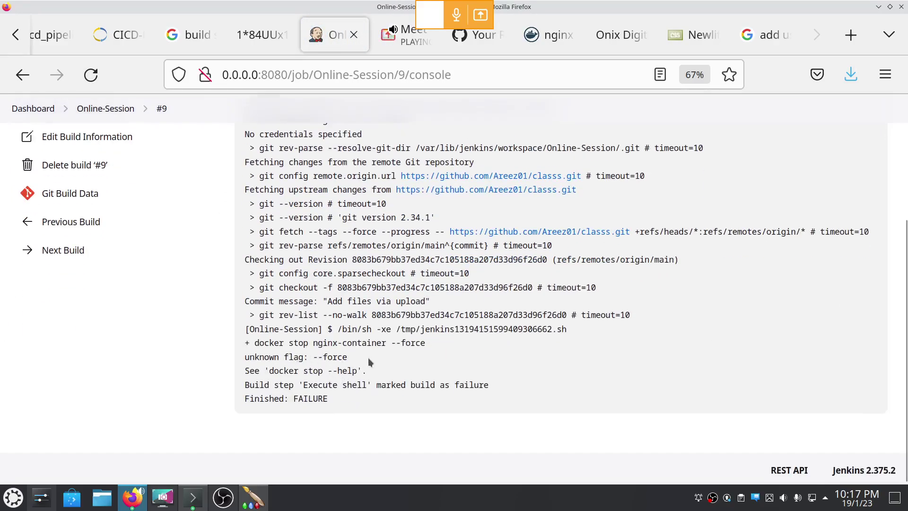
pyautogui.hotkey('alt', 'Tab')
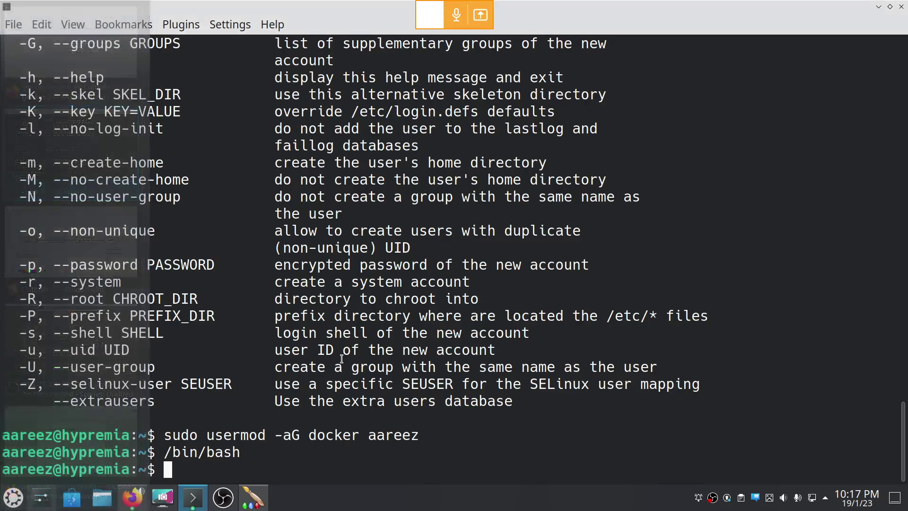
# - Run docker stop --help in Konsole, which lists only -t/--time, then go back to build #9's log
pyautogui.write('doc')
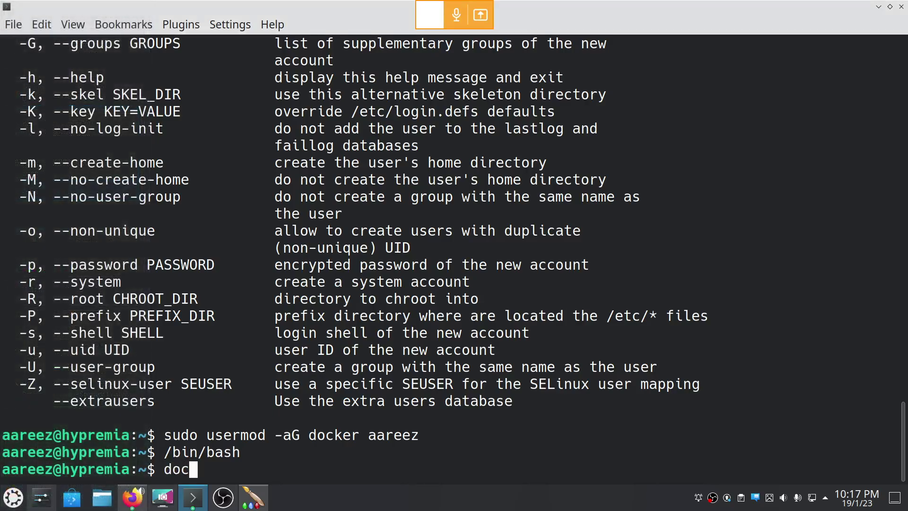
pyautogui.write('ker stop --help')
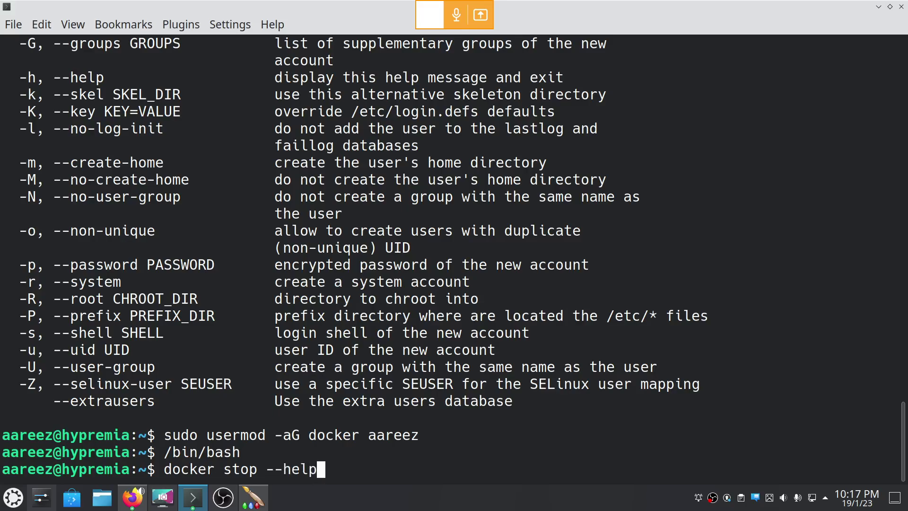
pyautogui.press('Return')
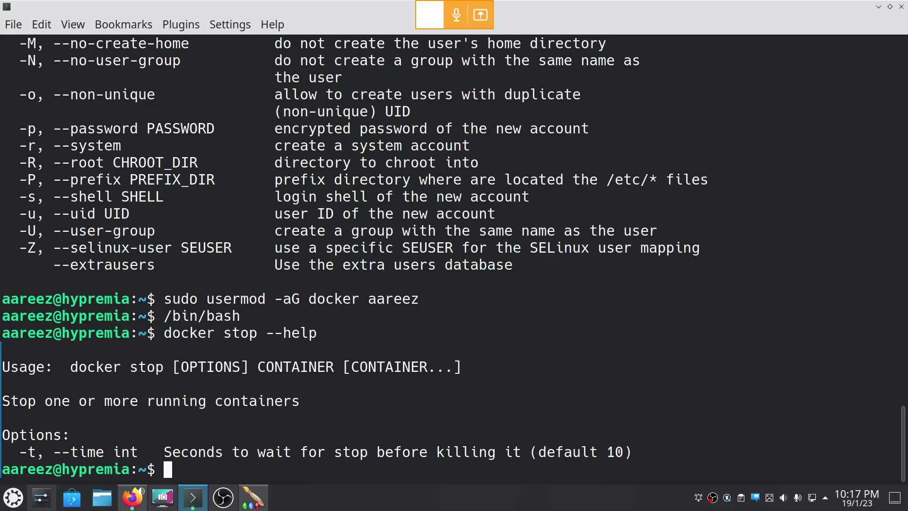
pyautogui.hotkey('alt', 'Tab')
pyautogui.press('Home')
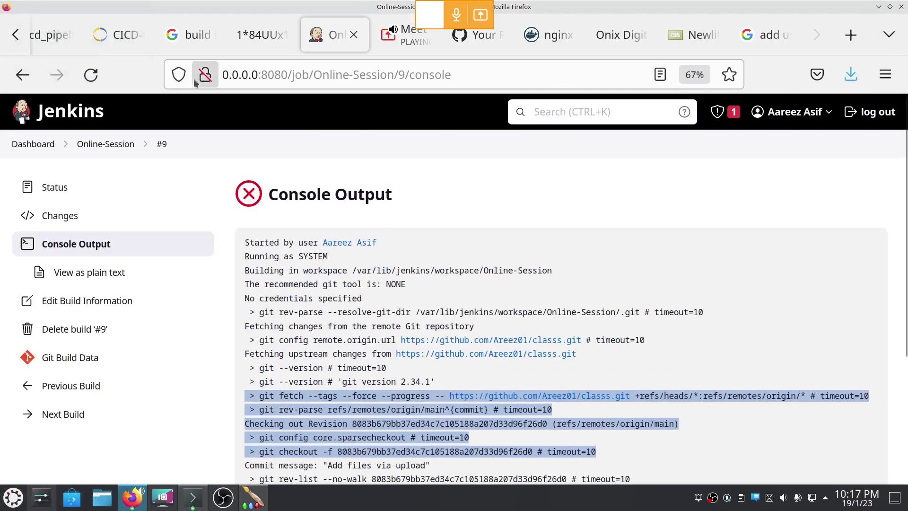
# - Delete the --force flag from the docker stop shell command and save the job configuration
pyautogui.click(116, 144)
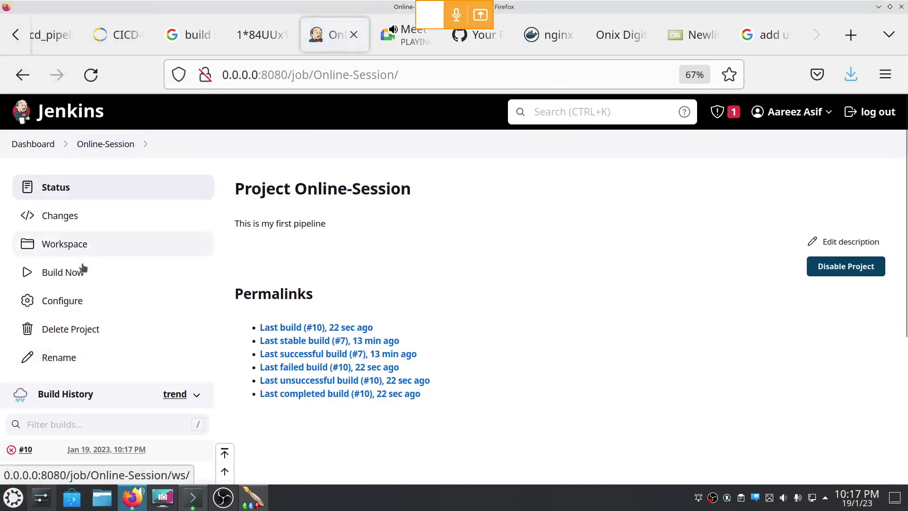
pyautogui.click(62, 301)
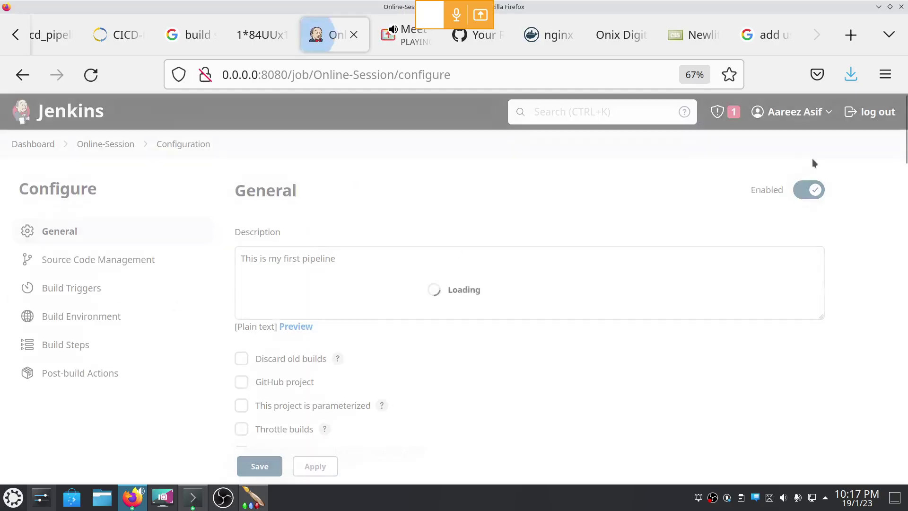
pyautogui.moveTo(906, 156); pyautogui.dragTo(906, 236)
pyautogui.scroll(-10, 906, 237)
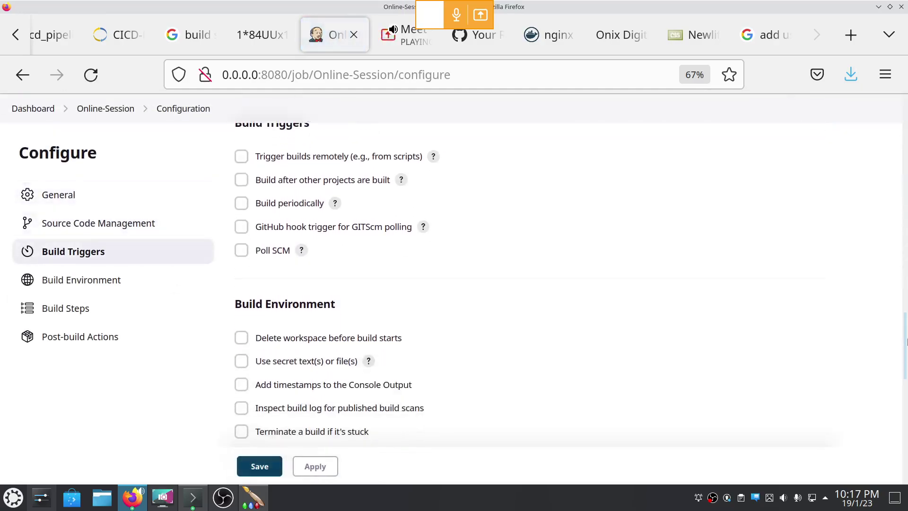
pyautogui.click(587, 252)
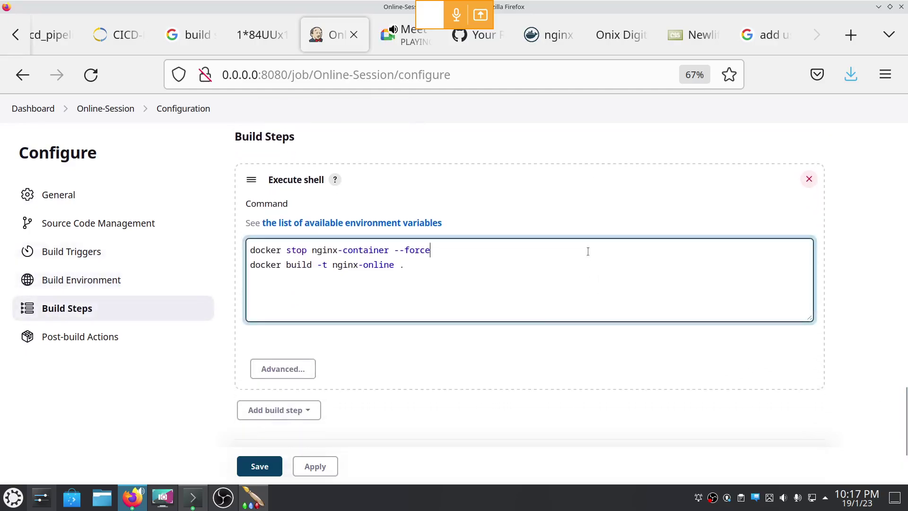
pyautogui.press('BackSpace')
pyautogui.press('BackSpace')
pyautogui.press('BackSpace')
pyautogui.press('BackSpace')
pyautogui.press('BackSpace')
pyautogui.press('BackSpace')
pyautogui.press('BackSpace')
pyautogui.click(317, 465)
pyautogui.click(259, 466)
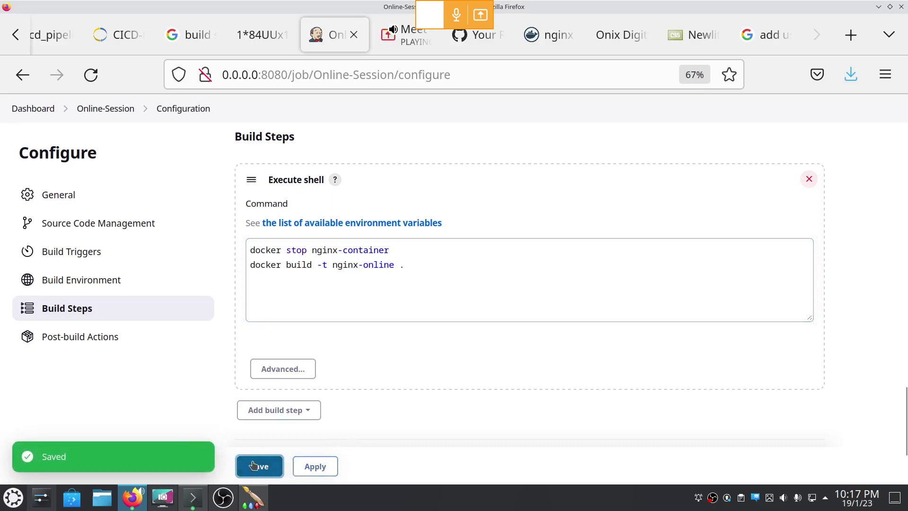
# - Run a new build and check build #11's console output
pyautogui.click(67, 268)
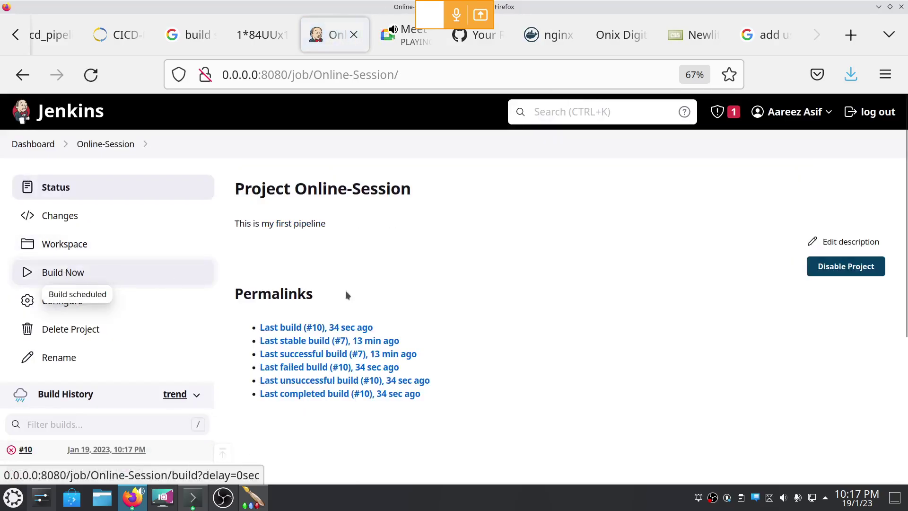
pyautogui.scroll(-3, 126, 340)
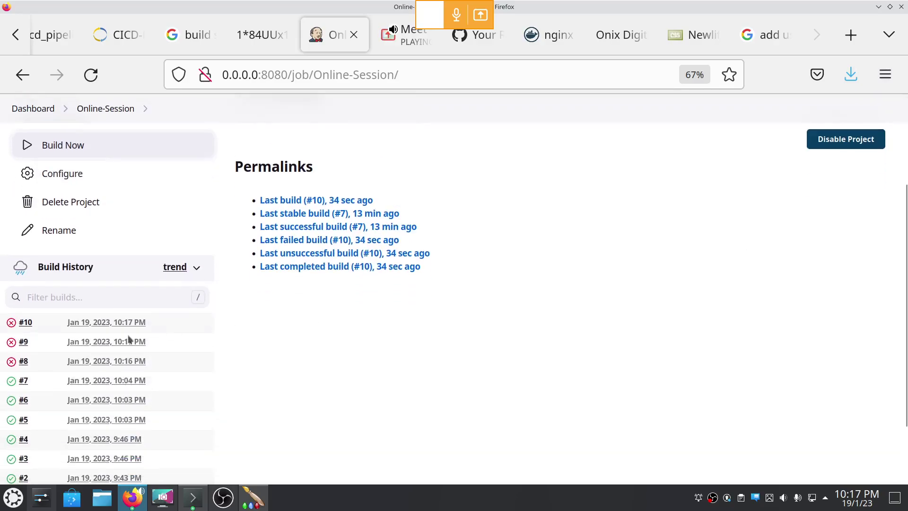
pyautogui.click(24, 325)
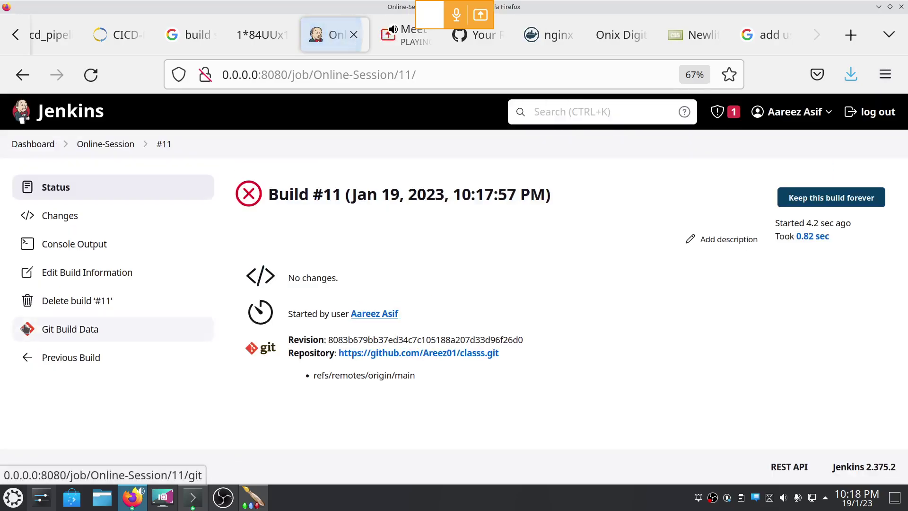
pyautogui.click(58, 244)
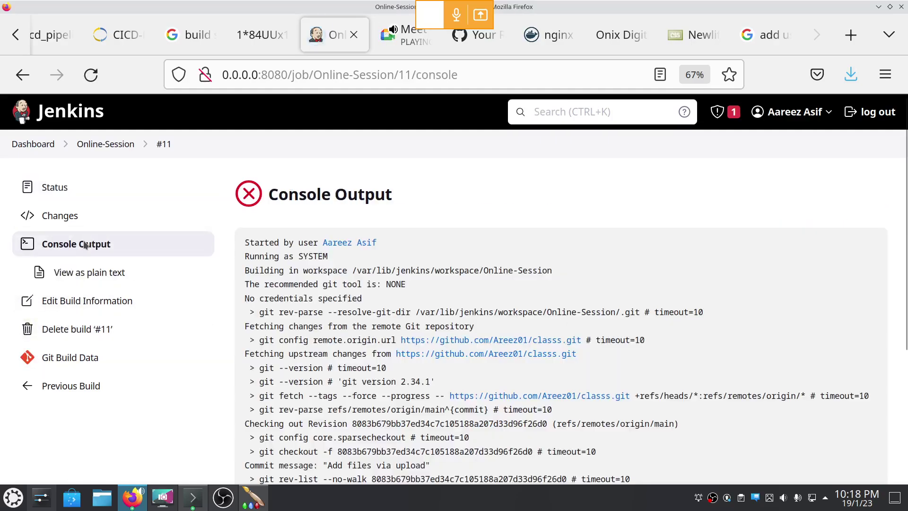
pyautogui.click(102, 145)
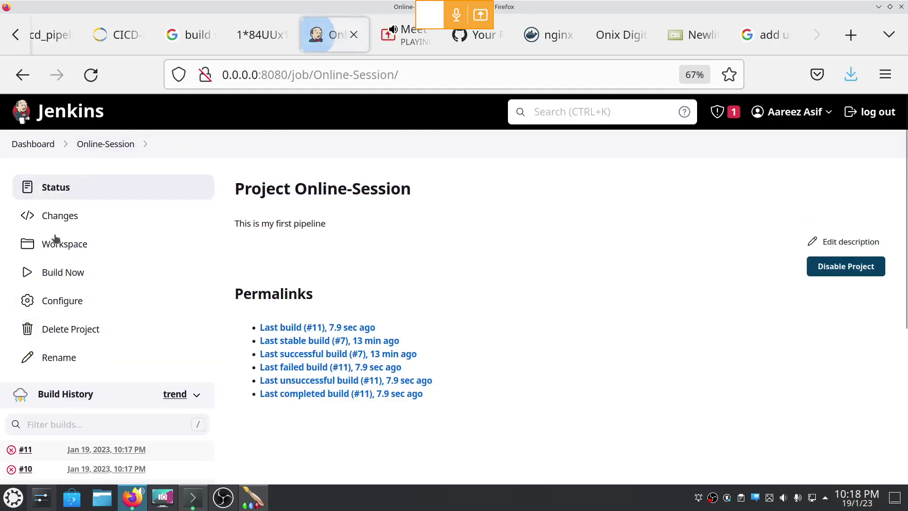
# - Schedule another build and read build #12's Docker socket permission-denied failure
pyautogui.click(59, 274)
pyautogui.scroll(-3, 331, 293)
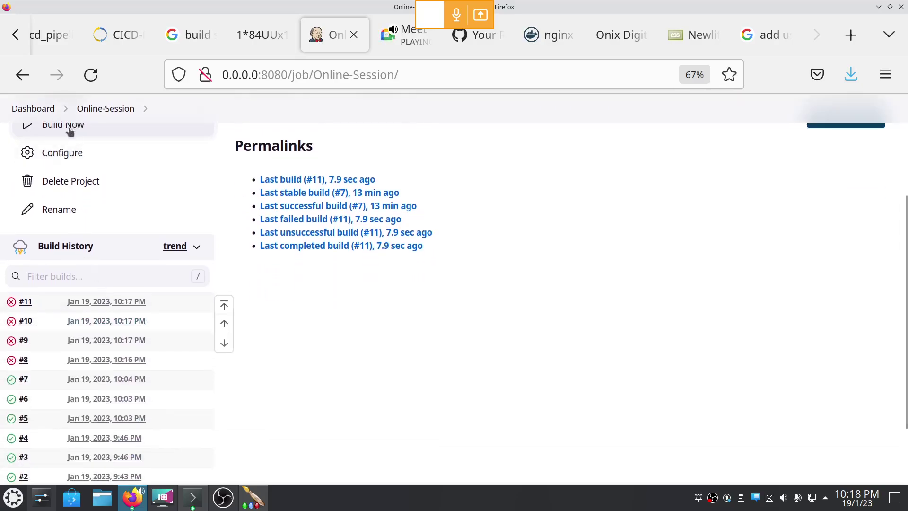
pyautogui.click(69, 130)
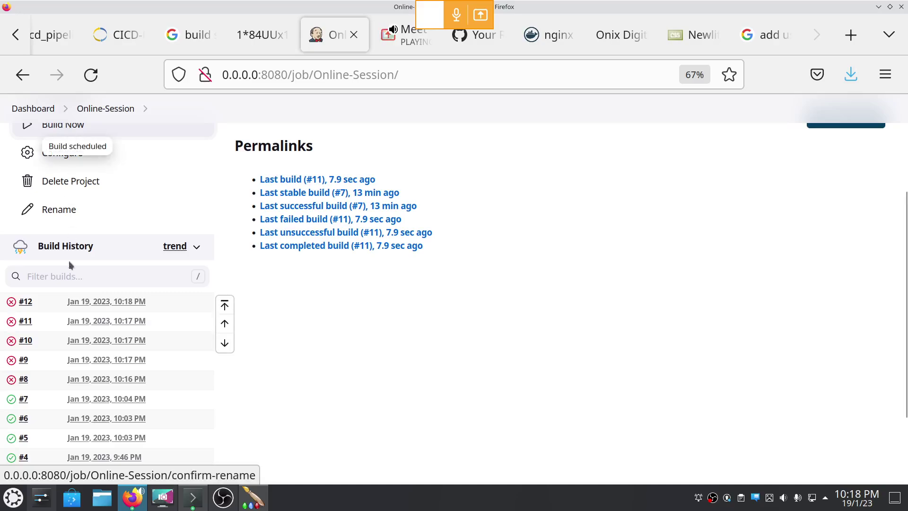
pyautogui.click(26, 301)
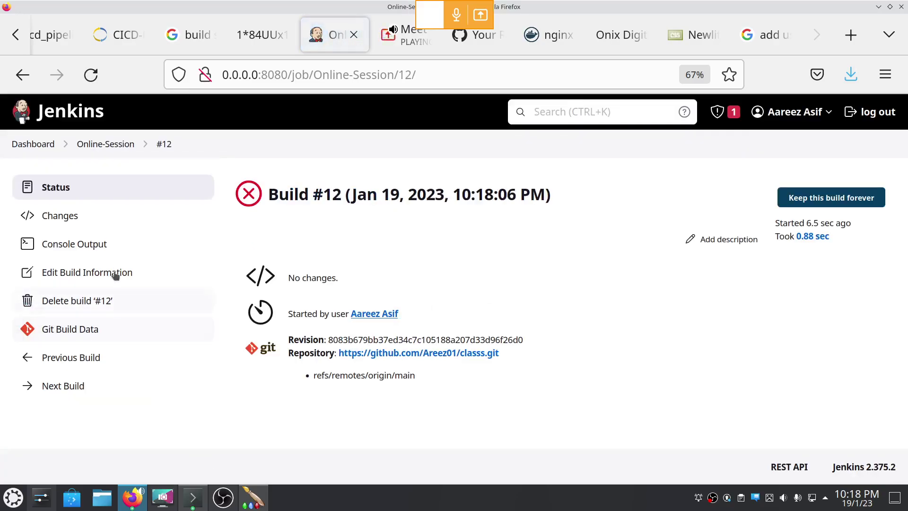
pyautogui.click(116, 245)
pyautogui.scroll(-2, 906, 137)
pyautogui.scroll(-4, 906, 138)
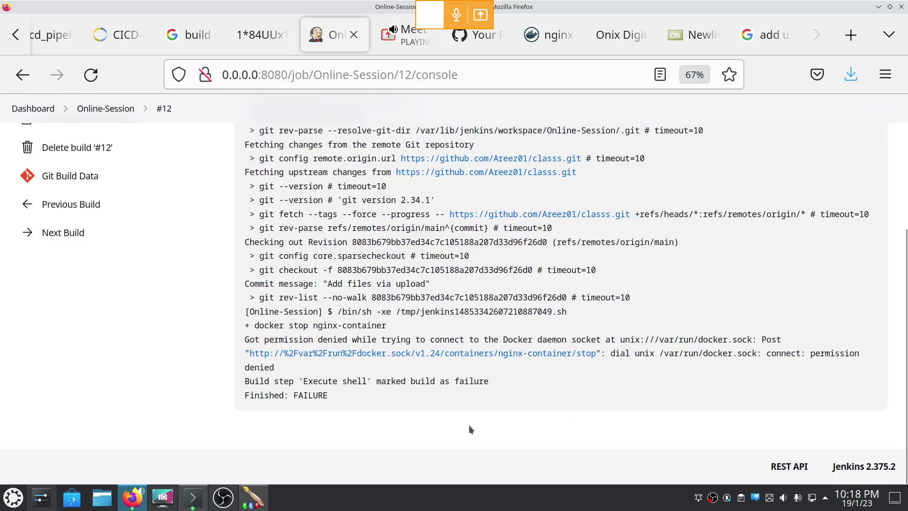
pyautogui.click(193, 497)
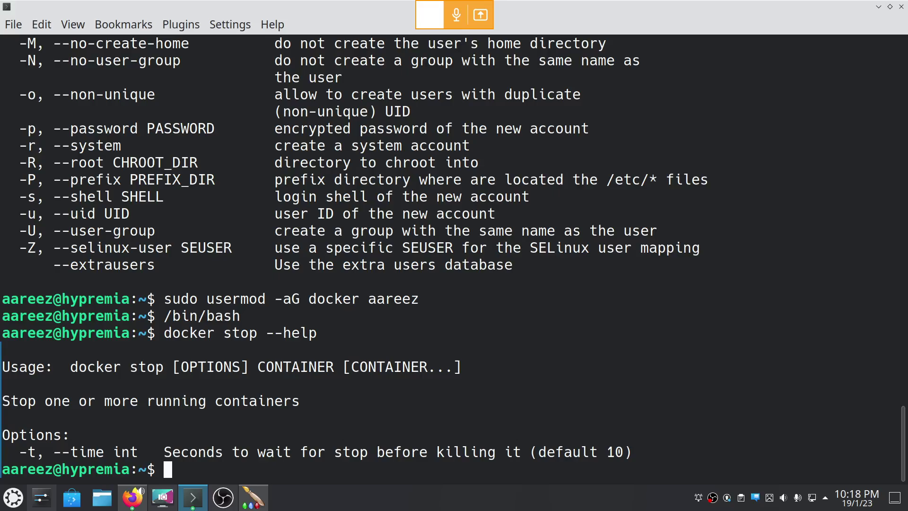
# - Run sudo usermod -aG docker jenkins, then start a fresh /bin/bash shell
pyautogui.write('use')
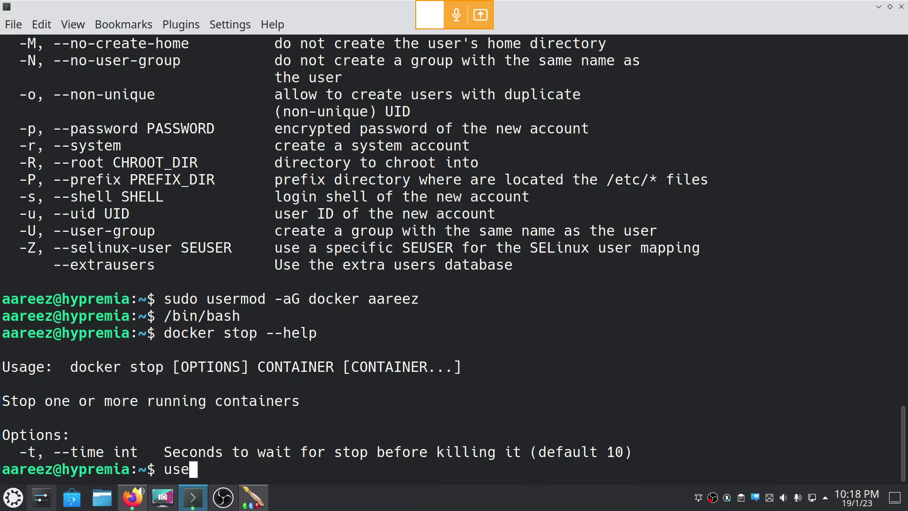
pyautogui.write('r')
pyautogui.press('BackSpace')
pyautogui.press('BackSpace')
pyautogui.press('BackSpace')
pyautogui.press('BackSpace')
pyautogui.write('sudo ')
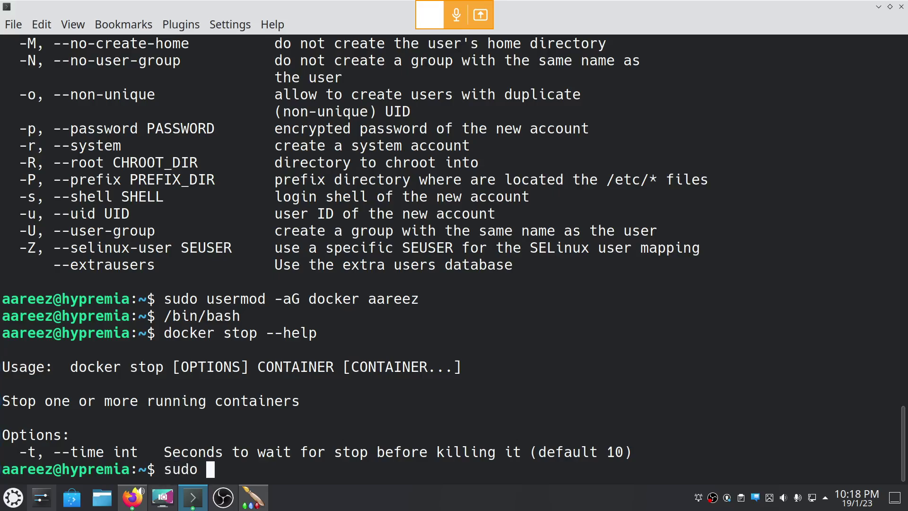
pyautogui.write('usermod -aG')
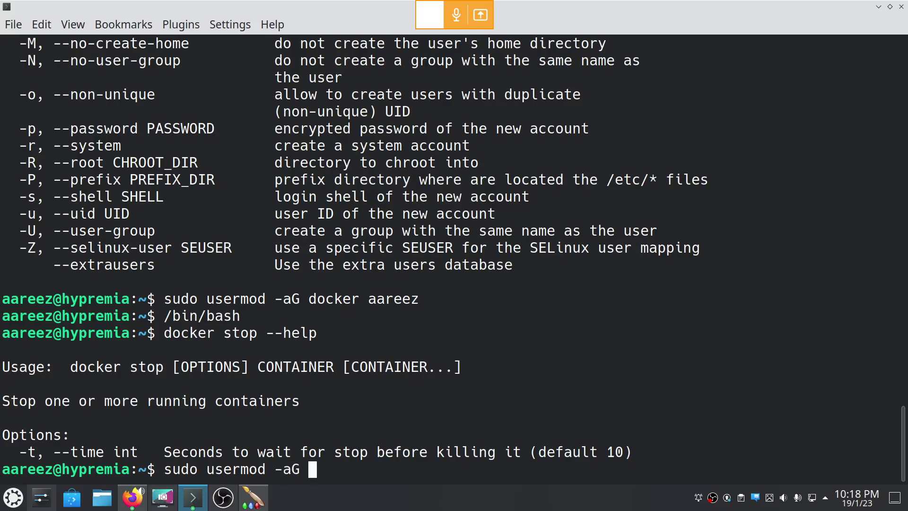
pyautogui.write(' docker jenkins')
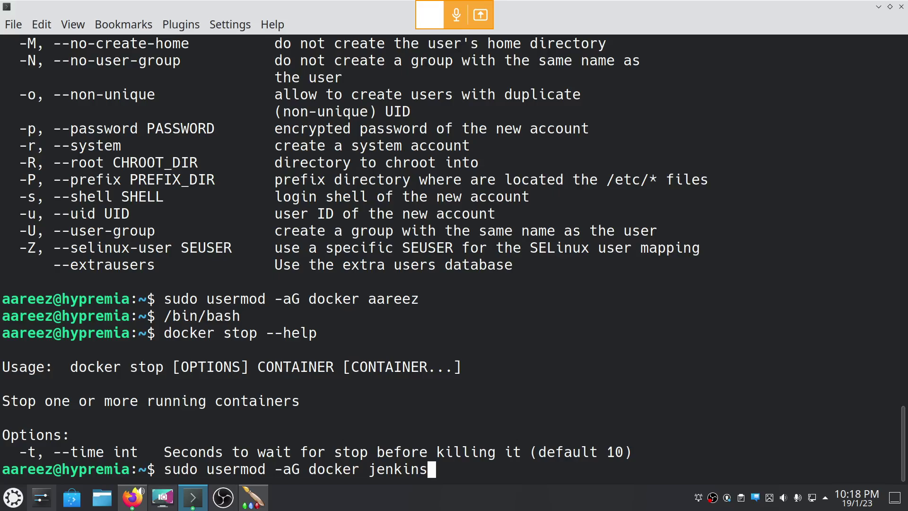
pyautogui.press('Return')
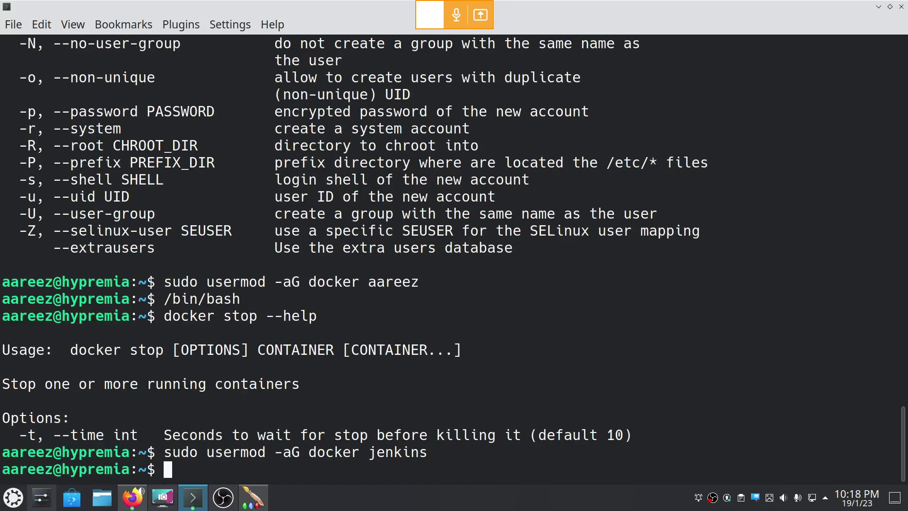
pyautogui.write('/bin/b')
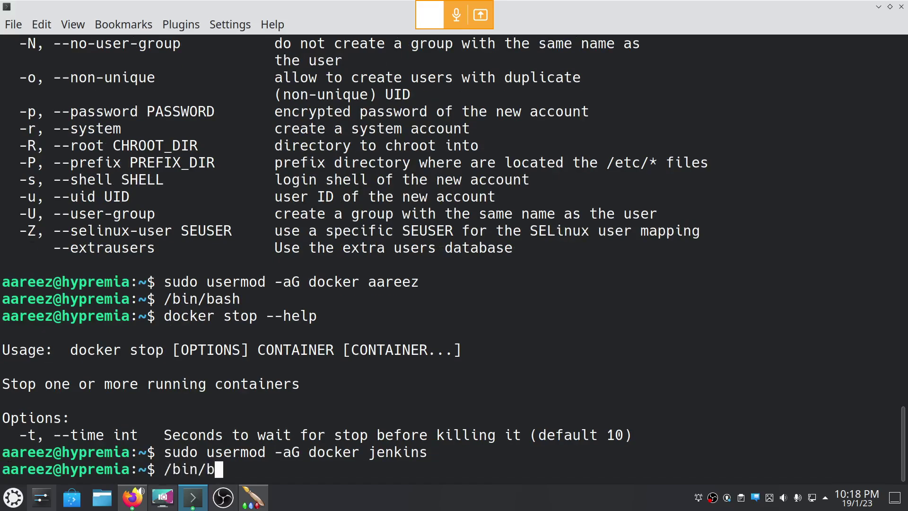
pyautogui.write('ash')
pyautogui.press('Return')
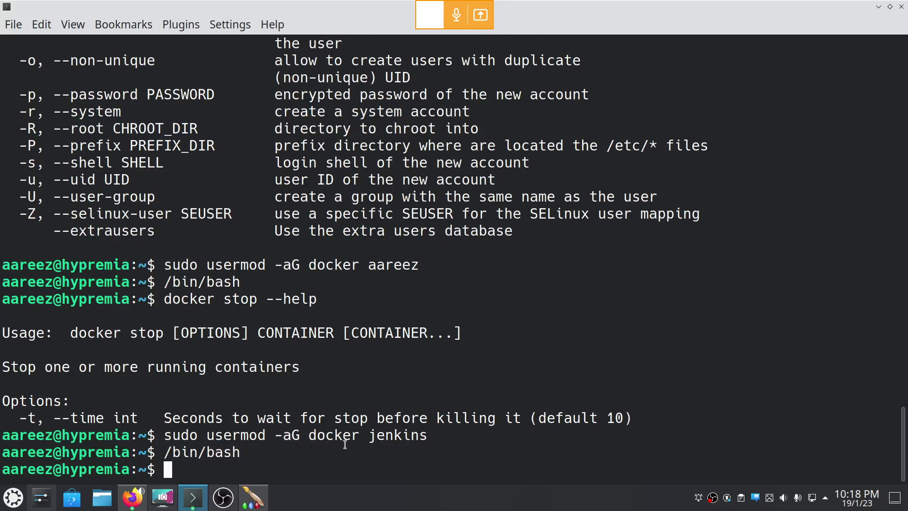
pyautogui.hotkey('alt', 'Tab')
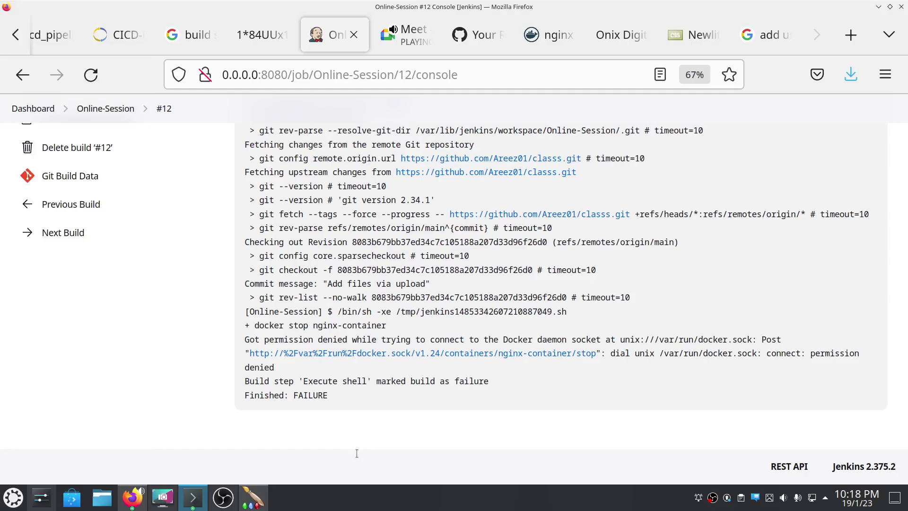
# - Copy 'newgrp docker' from the meeting chat and run it in Konsole, then return to build #12's log
pyautogui.click(412, 41)
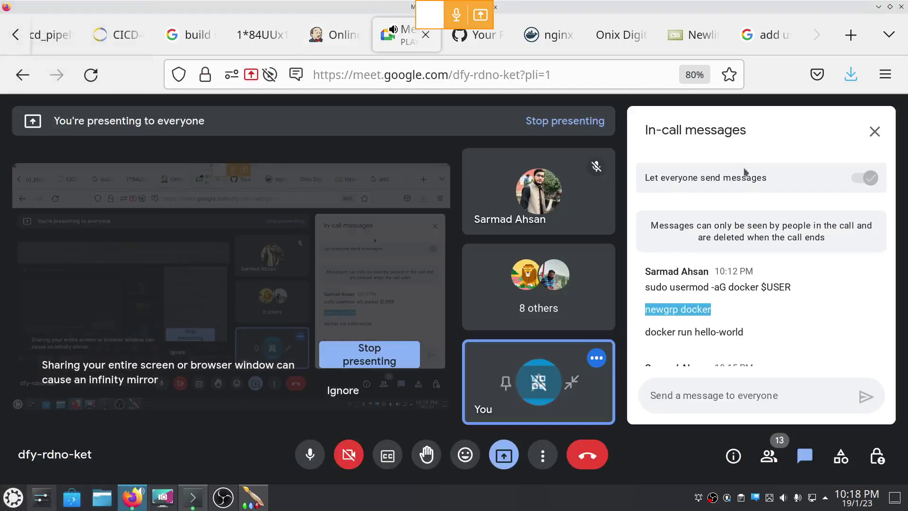
pyautogui.rightClick(683, 310)
pyautogui.click(714, 321)
pyautogui.hotkey('alt', 'Tab')
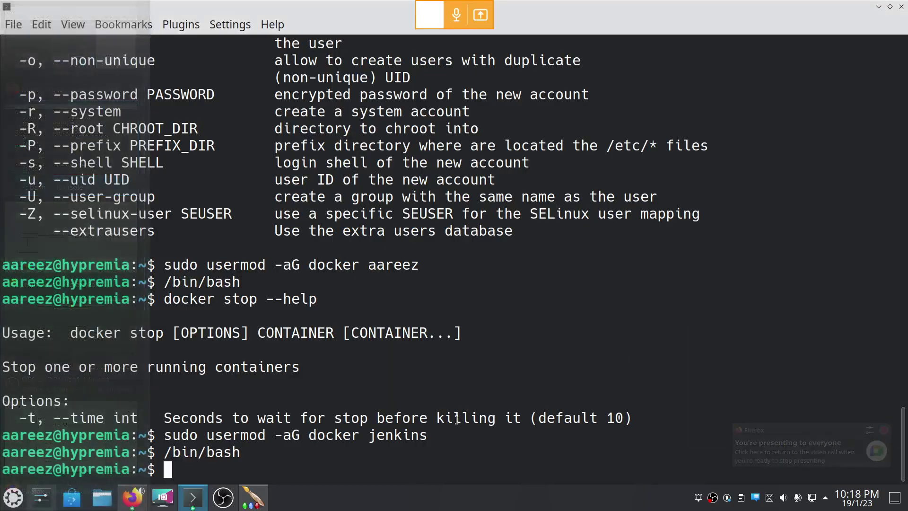
pyautogui.hotkey('ctrl', 'shift', 'v')
pyautogui.press('Return')
pyautogui.press('Return')
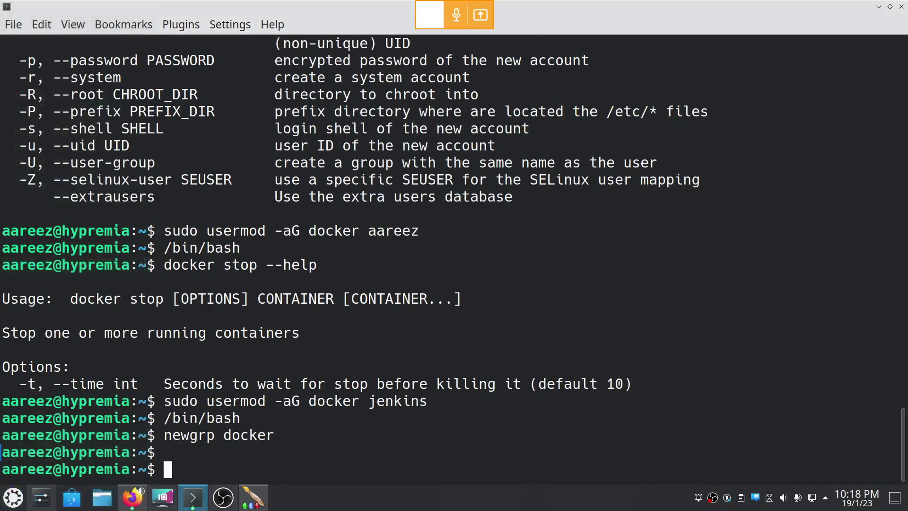
pyautogui.hotkey('alt', 'Tab')
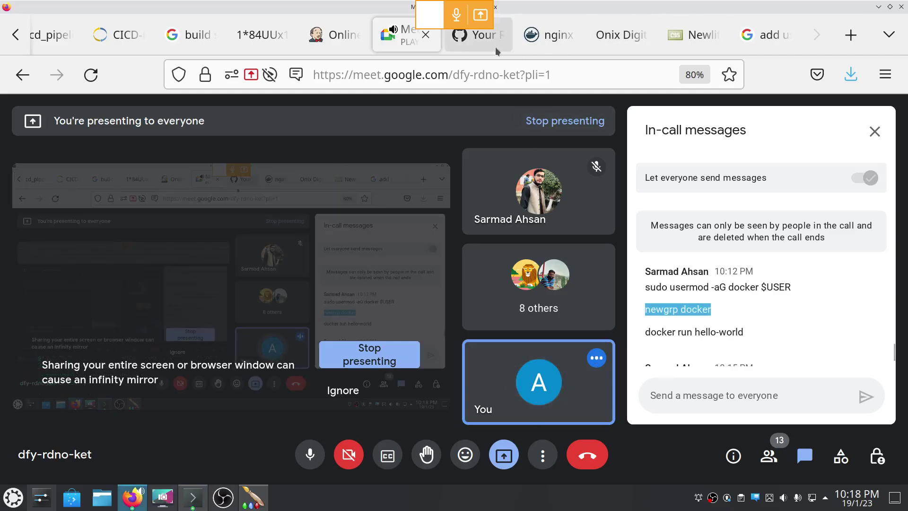
pyautogui.click(337, 49)
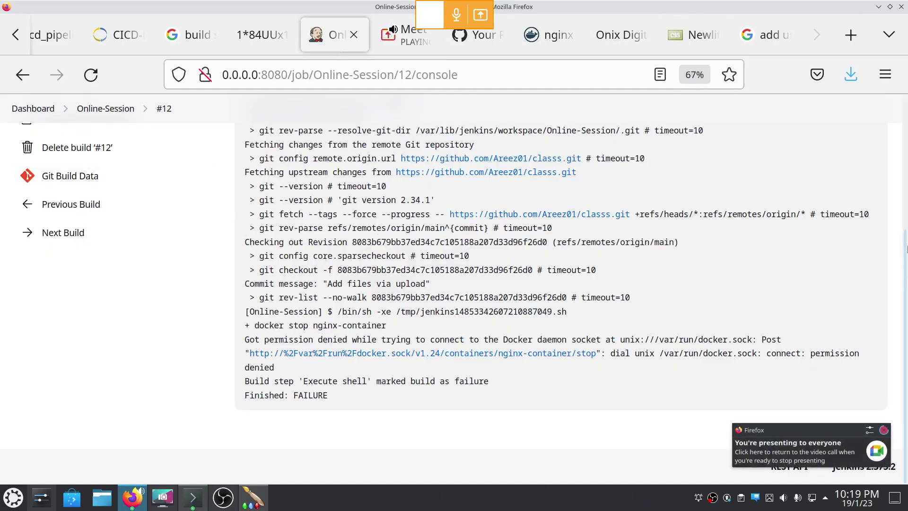
# - Start build #14 of Online-Session and open its console output
pyautogui.tripleClick(308, 270)
pyautogui.scroll(3, 308, 256)
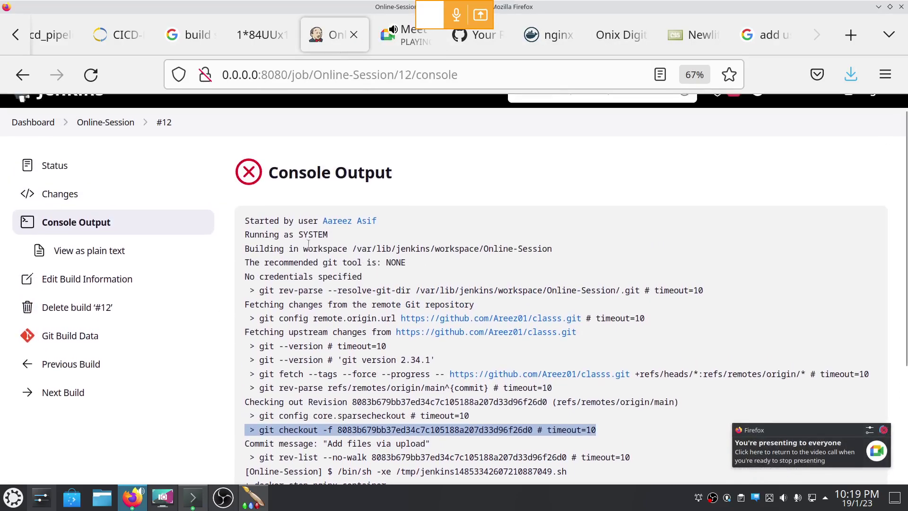
pyautogui.click(111, 123)
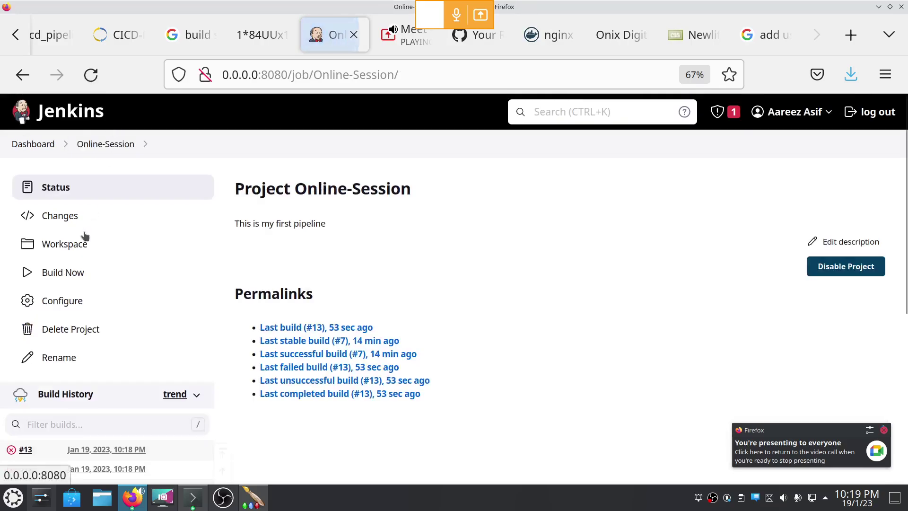
pyautogui.click(75, 281)
pyautogui.scroll(-3, 906, 208)
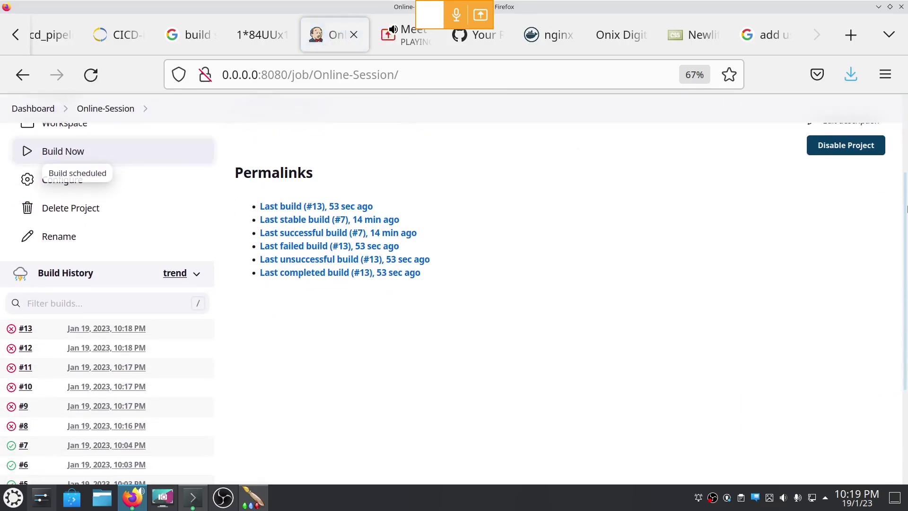
pyautogui.scroll(1, 94, 182)
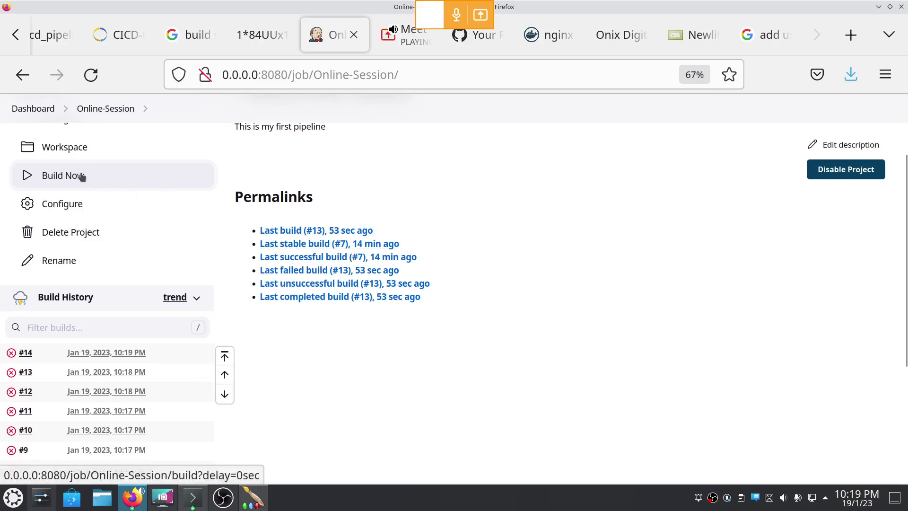
pyautogui.click(12, 352)
# - Inspect build #14's log, which fails again with Docker socket permission denied
pyautogui.scroll(-5, 570, 349)
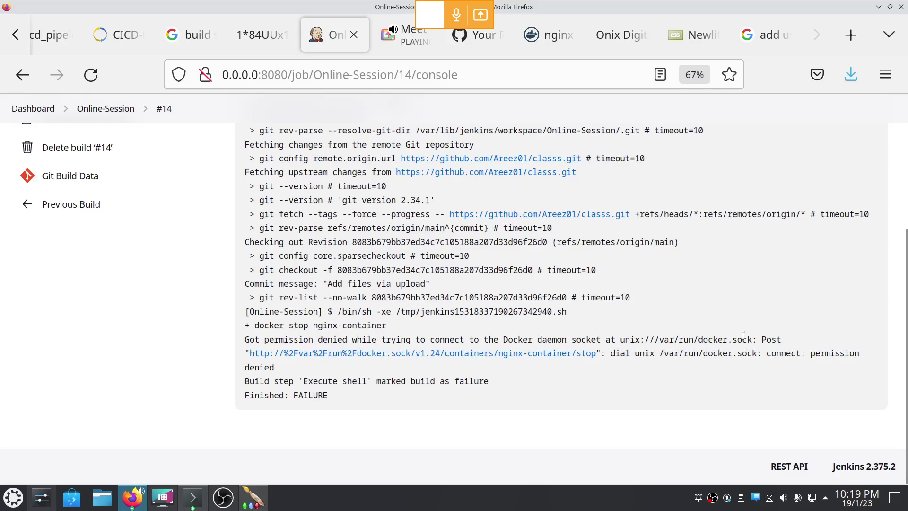
pyautogui.tripleClick(806, 351)
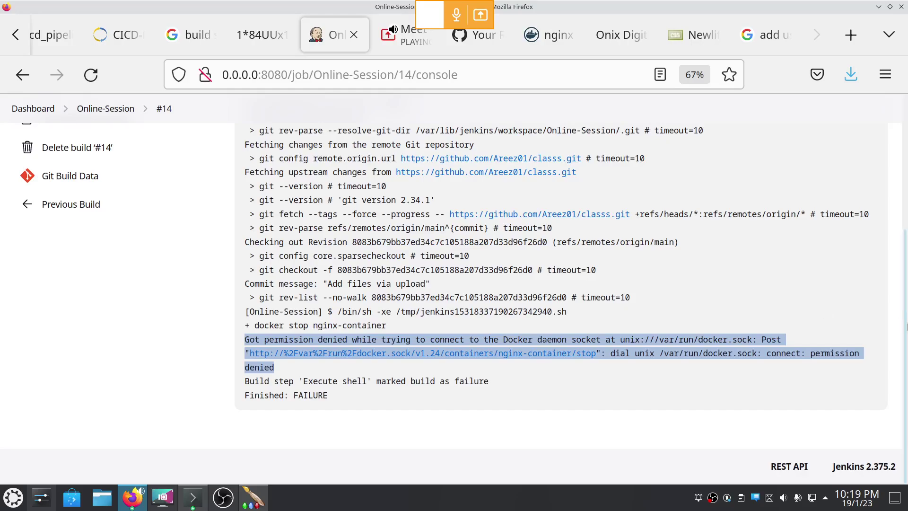
pyautogui.moveTo(907, 324); pyautogui.dragTo(907, 266)
pyautogui.scroll(-3, 795, 351)
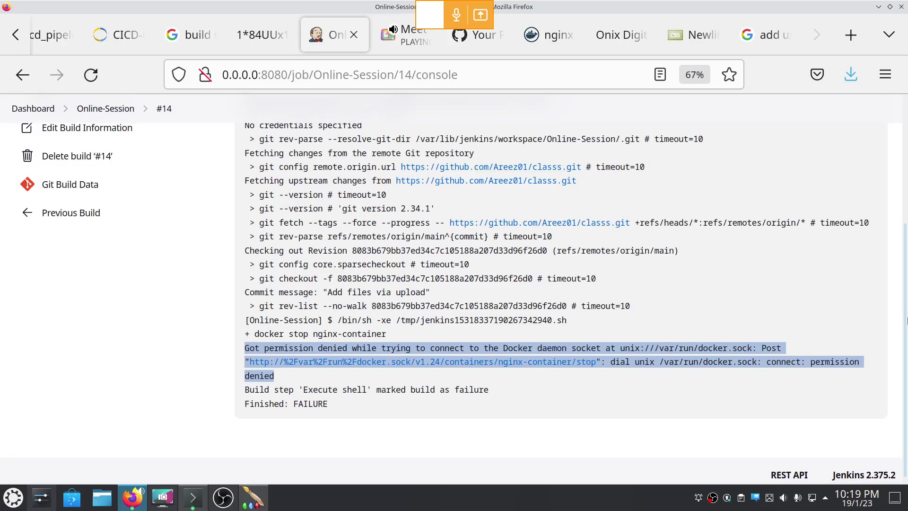
pyautogui.click(794, 363)
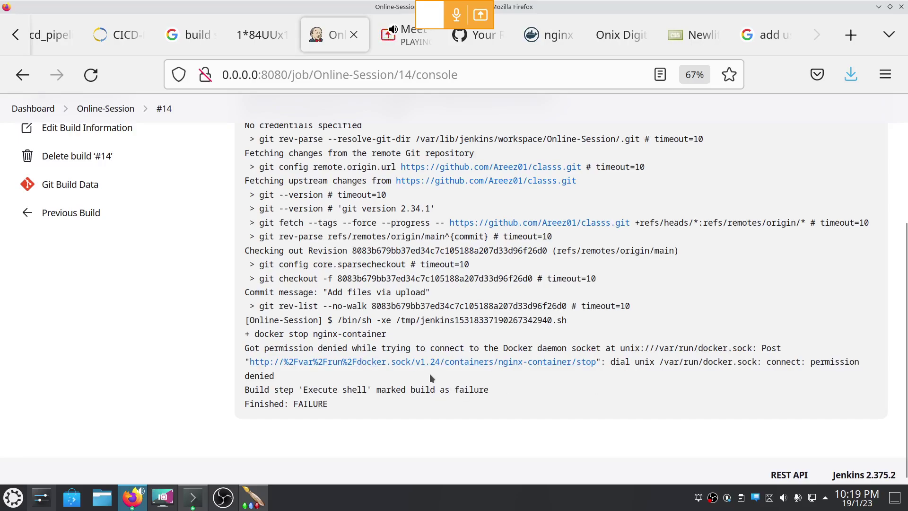
pyautogui.scroll(-1, 907, 317)
# - Try sudo usermod -aG docker jenkin, which fails because the user doesn't exist
pyautogui.hotkey('alt', 'Tab')
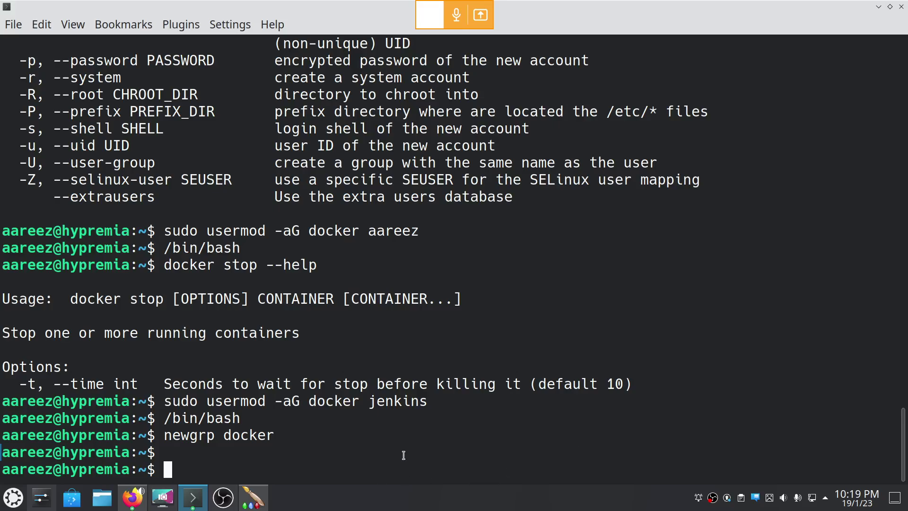
pyautogui.write('sudo userm')
pyautogui.write('od -')
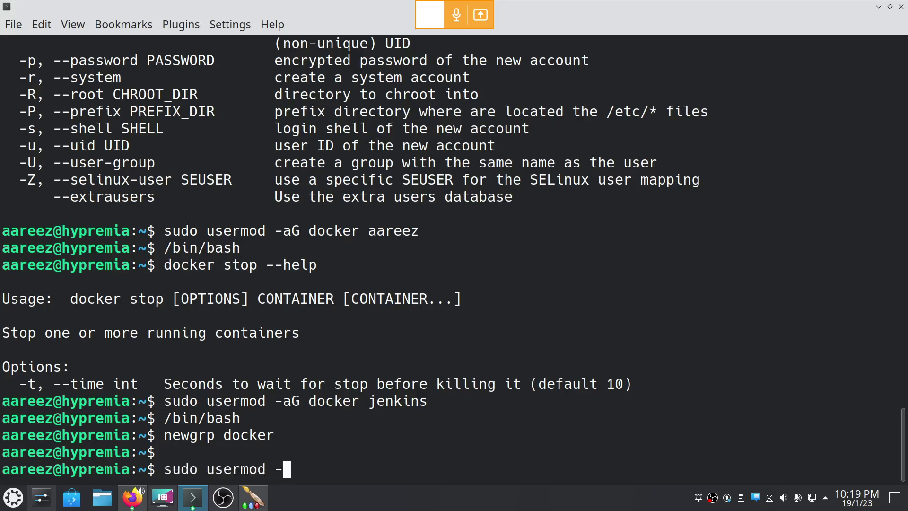
pyautogui.write('aG docker jenkin')
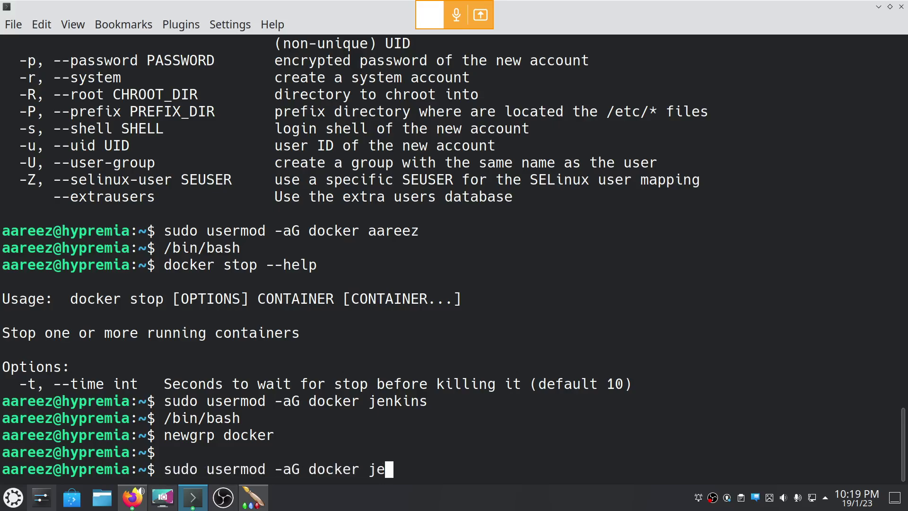
pyautogui.press('Return')
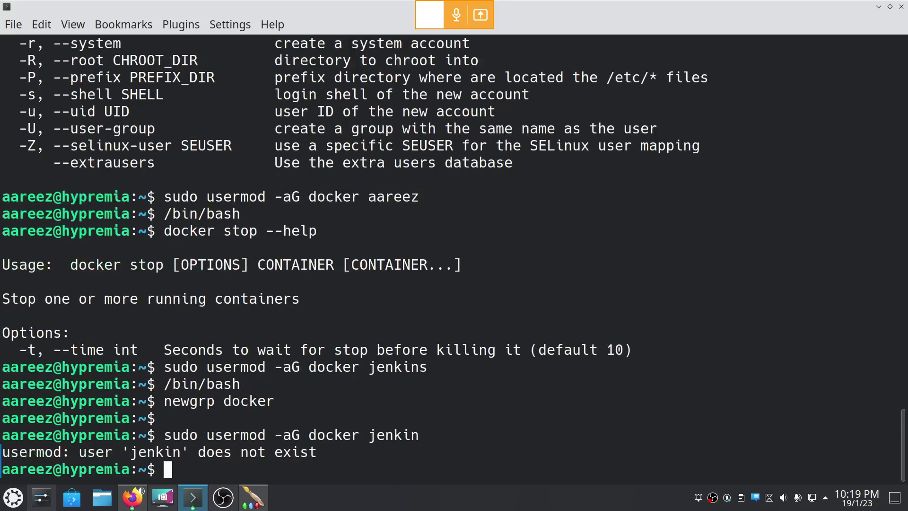
# - Print the contents of /etc/sudoers with sudo cat /etc/sudoers
pyautogui.press('Up')
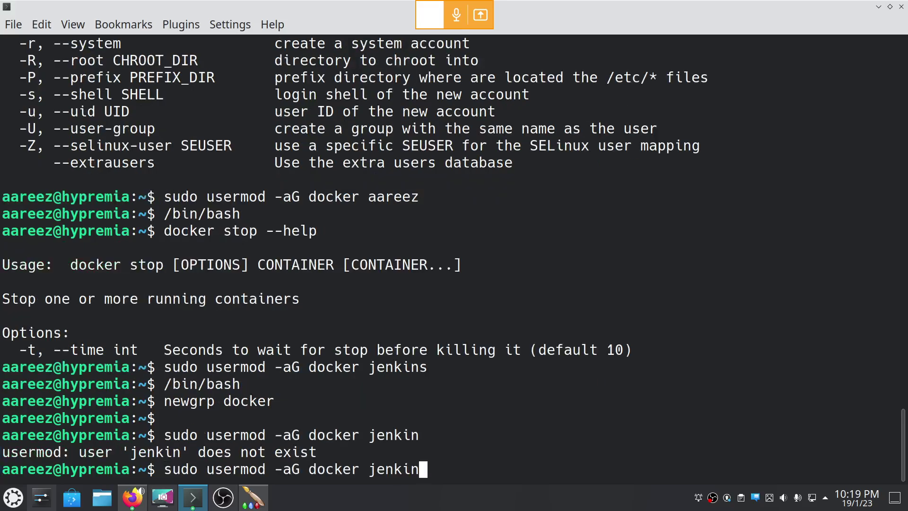
pyautogui.press('BackSpace')
pyautogui.press('BackSpace')
pyautogui.press('BackSpace')
pyautogui.press('BackSpace')
pyautogui.press('BackSpace')
pyautogui.press('BackSpace')
pyautogui.press('BackSpace')
pyautogui.press('BackSpace')
pyautogui.press('BackSpace')
pyautogui.press('BackSpace')
pyautogui.press('BackSpace')
pyautogui.press('BackSpace')
pyautogui.press('BackSpace')
pyautogui.press('BackSpace')
pyautogui.press('BackSpace')
pyautogui.press('BackSpace')
pyautogui.press('BackSpace')
pyautogui.press('BackSpace')
pyautogui.press('BackSpace')
pyautogui.press('BackSpace')
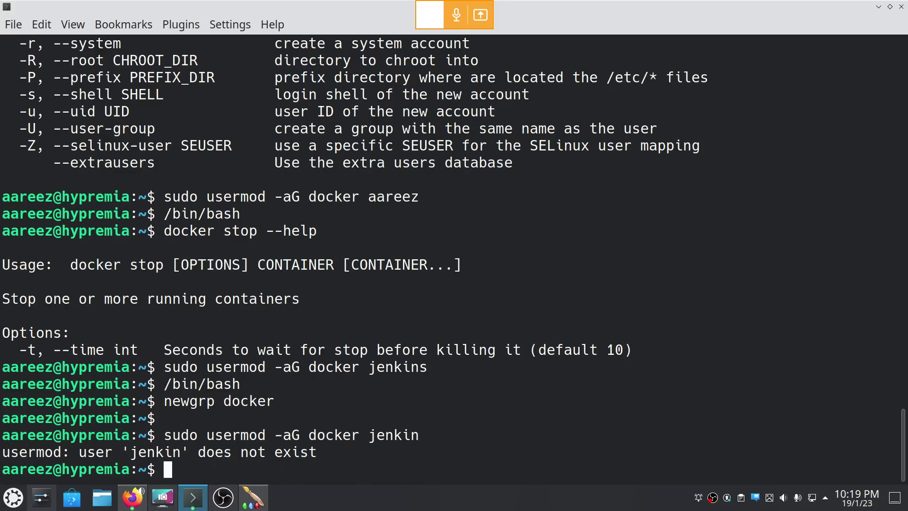
pyautogui.write('sudo /etc/s')
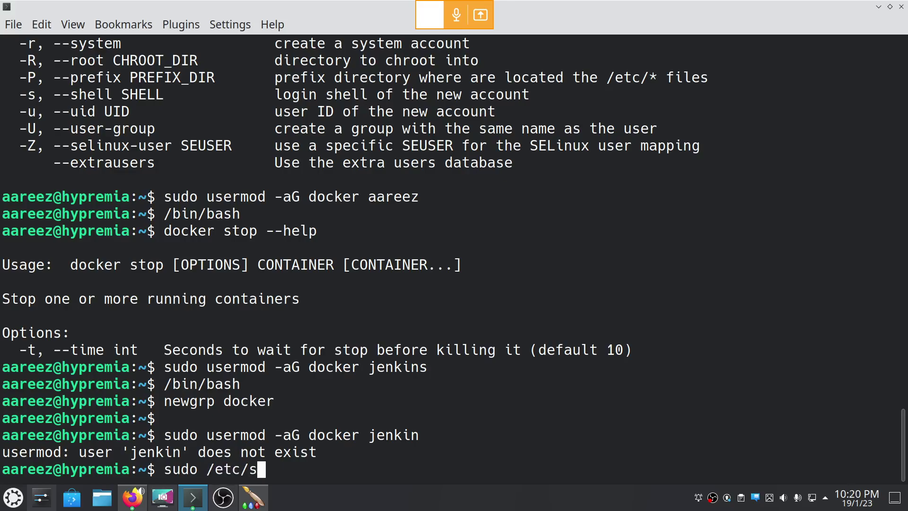
pyautogui.write('udoers.d/')
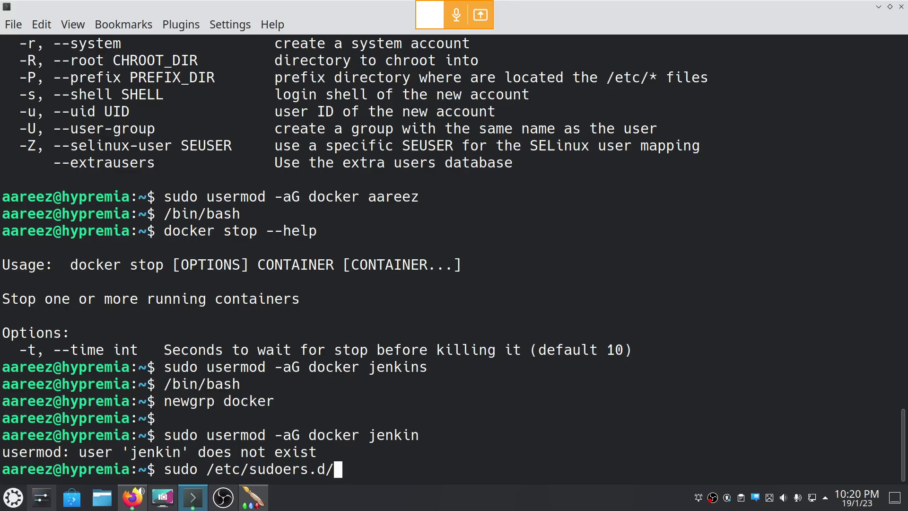
pyautogui.press('Left')
pyautogui.press('Left')
pyautogui.press('Left')
pyautogui.press('Left')
pyautogui.press('Left')
pyautogui.press('Left')
pyautogui.press('Left')
pyautogui.press('Left')
pyautogui.press('Left')
pyautogui.press('Left')
pyautogui.press('Left')
pyautogui.press('Left')
pyautogui.press('Left')
pyautogui.press('Left')
pyautogui.press('Left')
pyautogui.write('cat')
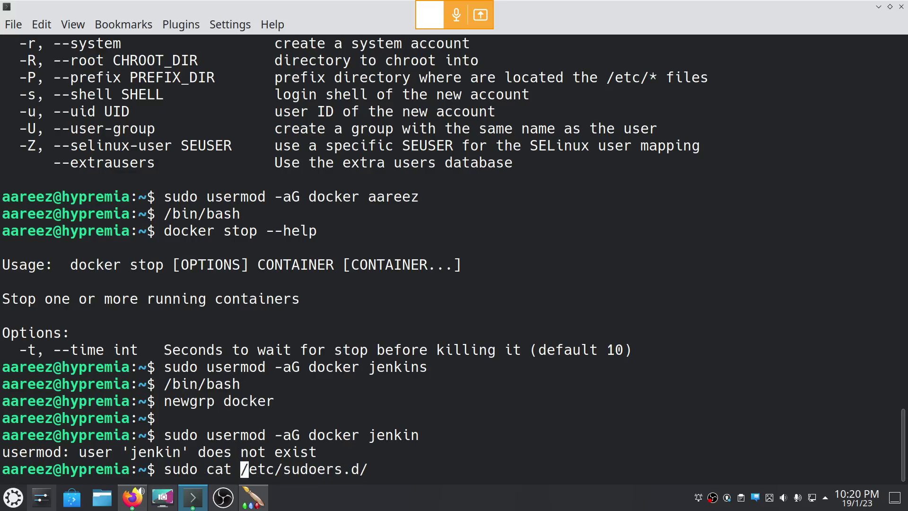
pyautogui.press('Right')
pyautogui.press('Right')
pyautogui.press('Right')
pyautogui.press('Right')
pyautogui.press('Right')
pyautogui.press('Right')
pyautogui.press('Right')
pyautogui.press('Right')
pyautogui.press('Right')
pyautogui.press('Right')
pyautogui.press('Right')
pyautogui.press('Right')
pyautogui.press('Right')
pyautogui.press('Right')
pyautogui.press('Right')
pyautogui.press('Tab')
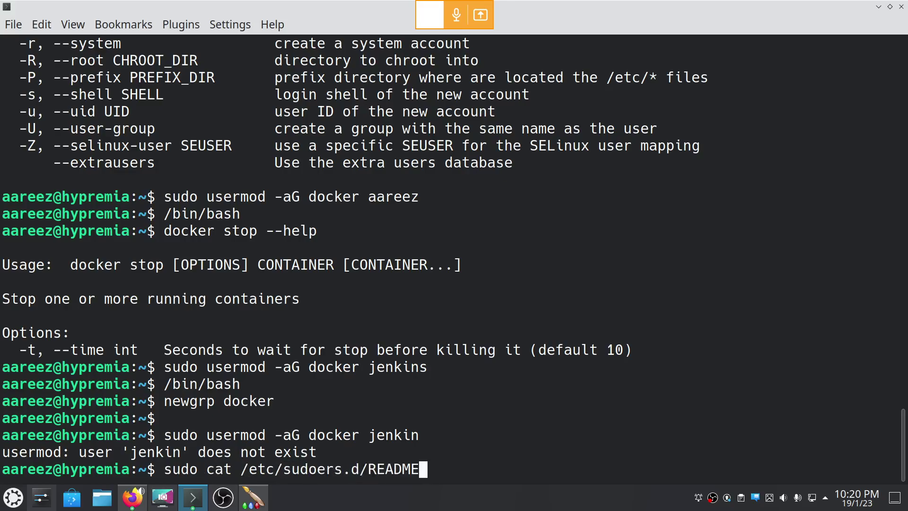
pyautogui.press('BackSpace')
pyautogui.press('BackSpace')
pyautogui.press('BackSpace')
pyautogui.press('BackSpace')
pyautogui.press('BackSpace')
pyautogui.press('BackSpace')
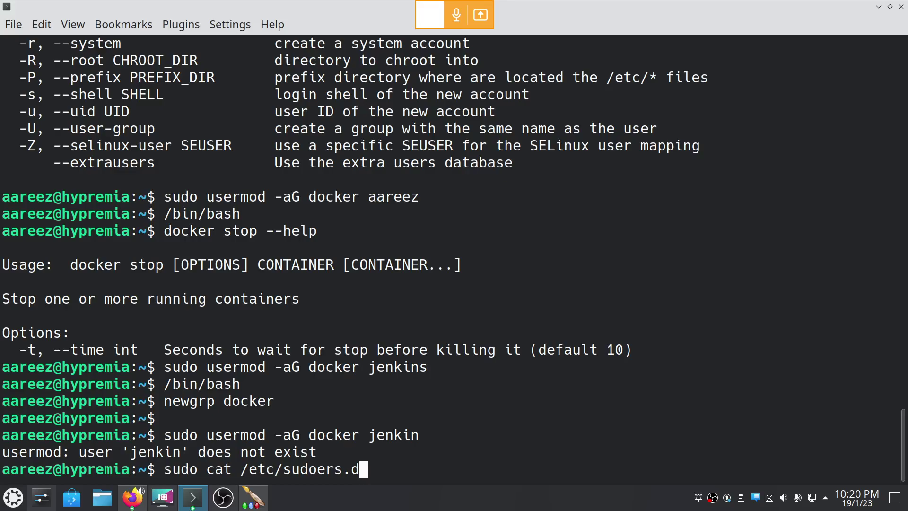
pyautogui.press('Left')
pyautogui.press('Left')
pyautogui.press('Left')
pyautogui.press('Left')
pyautogui.press('Left')
pyautogui.press('Left')
pyautogui.press('Left')
pyautogui.press('Left')
pyautogui.press('Left')
pyautogui.press('Left')
pyautogui.press('Left')
pyautogui.press('Left')
pyautogui.press('Left')
pyautogui.press('Left')
pyautogui.press('Left')
pyautogui.press('Right')
pyautogui.press('Right')
pyautogui.press('Right')
pyautogui.press('Right')
pyautogui.press('Right')
pyautogui.press('Right')
pyautogui.press('Right')
pyautogui.press('Right')
pyautogui.press('Right')
pyautogui.press('Right')
pyautogui.press('Right')
pyautogui.press('Right')
pyautogui.press('Right')
pyautogui.press('Right')
pyautogui.press('Right')
pyautogui.press('Right')
pyautogui.press('BackSpace')
pyautogui.press('Return')
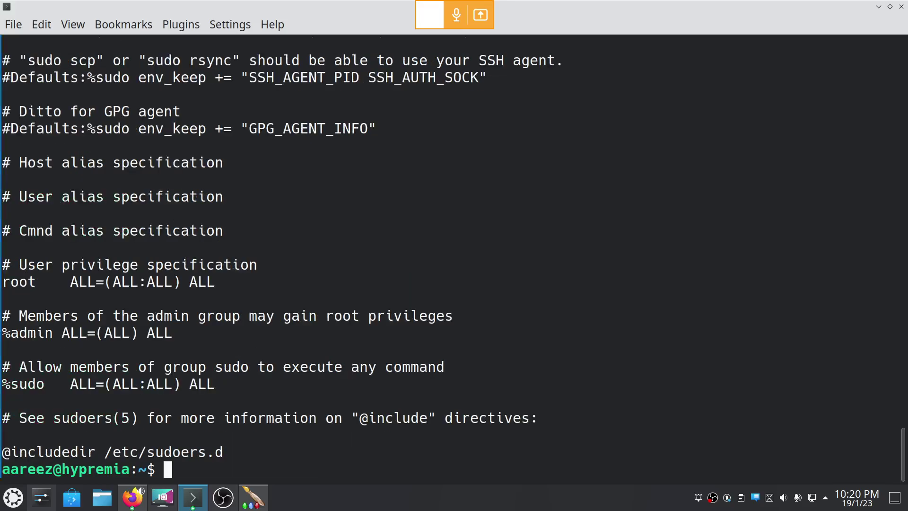
# - Open /etc/sudoers in nano as root with sudo
pyautogui.write('nano /etc/')
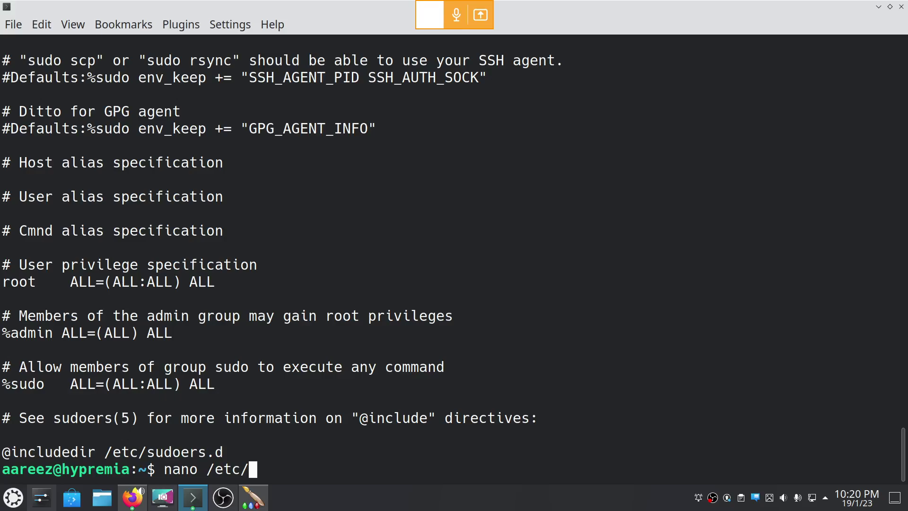
pyautogui.write('sudo')
pyautogui.press('Tab')
pyautogui.press('Tab')
pyautogui.write('er')
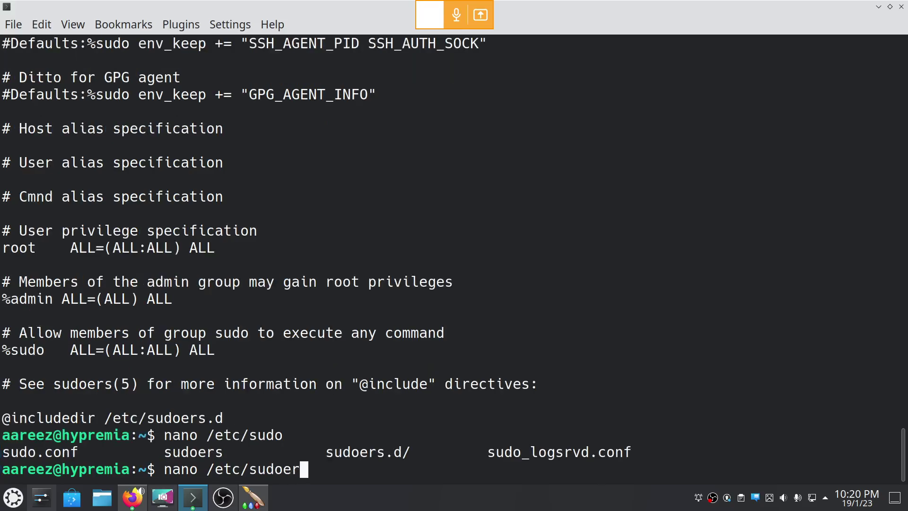
pyautogui.write('s')
pyautogui.press('Home')
pyautogui.write('sudo')
pyautogui.press('Return')
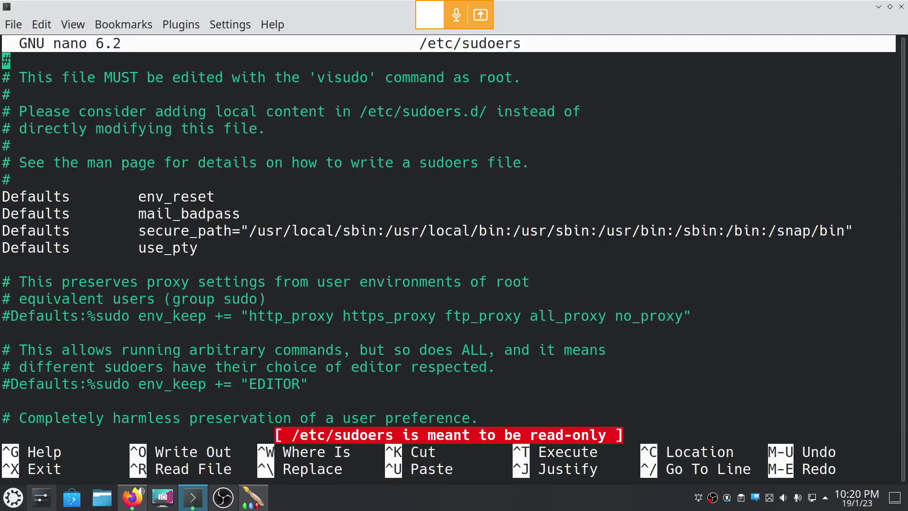
# - Add 'jenkins ALL=(ALL) ALL' below the %admin rule, save and exit nano, and start a fresh bash
pyautogui.press('Down')
pyautogui.press('Down')
pyautogui.press('Down')
pyautogui.press('Down')
pyautogui.press('Down')
pyautogui.press('Down')
pyautogui.press('Down')
pyautogui.press('Down')
pyautogui.press('Down')
pyautogui.press('Down')
pyautogui.press('Down')
pyautogui.press('Down')
pyautogui.press('Down')
pyautogui.press('Down')
pyautogui.press('Down')
pyautogui.press('Down')
pyautogui.press('Down')
pyautogui.press('Down')
pyautogui.press('Down')
pyautogui.press('Down')
pyautogui.press('Down')
pyautogui.press('Down')
pyautogui.press('Down')
pyautogui.press('Down')
pyautogui.press('Down')
pyautogui.press('Down')
pyautogui.press('Down')
pyautogui.press('Down')
pyautogui.press('Down')
pyautogui.press('Down')
pyautogui.press('Down')
pyautogui.press('Down')
pyautogui.press('Down')
pyautogui.press('Down')
pyautogui.press('Down')
pyautogui.press('Down')
pyautogui.press('Down')
pyautogui.press('Down')
pyautogui.press('Down')
pyautogui.press('Down')
pyautogui.press('Up')
pyautogui.press('Up')
pyautogui.press('Up')
pyautogui.press('Up')
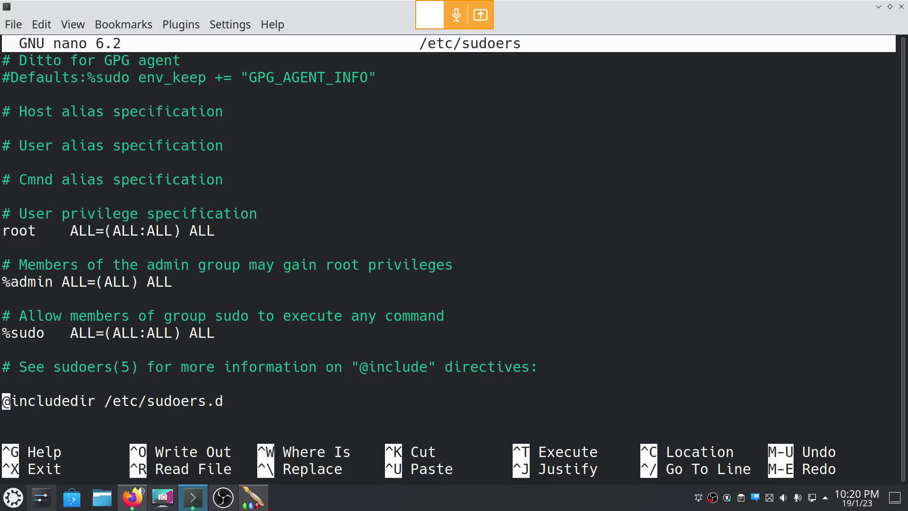
pyautogui.press('Up')
pyautogui.press('Up')
pyautogui.press('Up')
pyautogui.write('jenkins ')
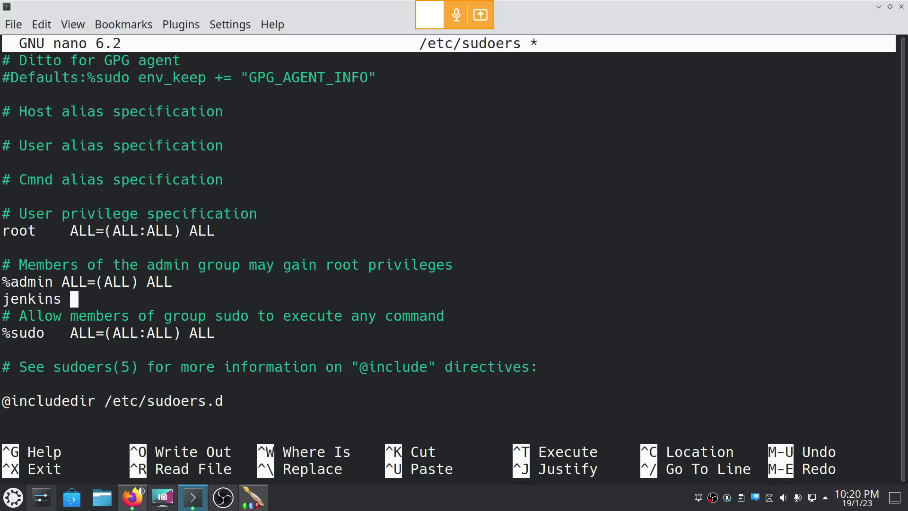
pyautogui.write('ALL=()')
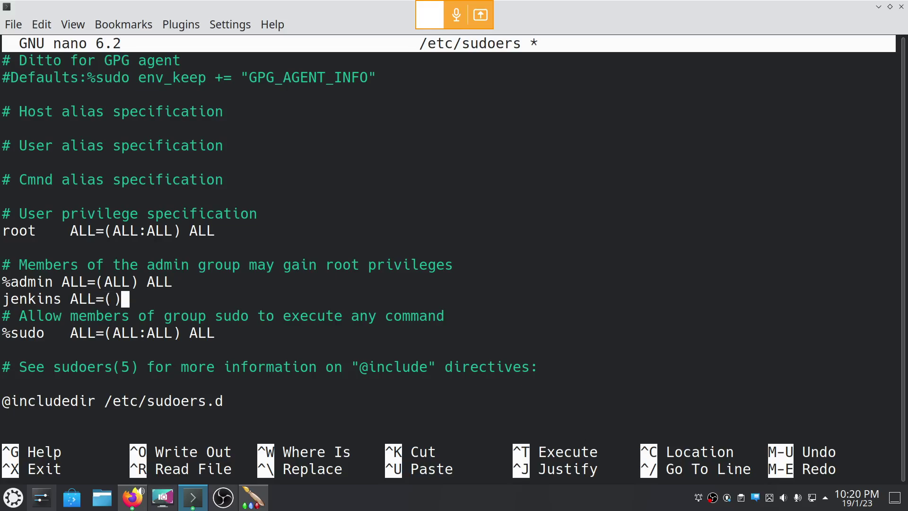
pyautogui.write('ALL')
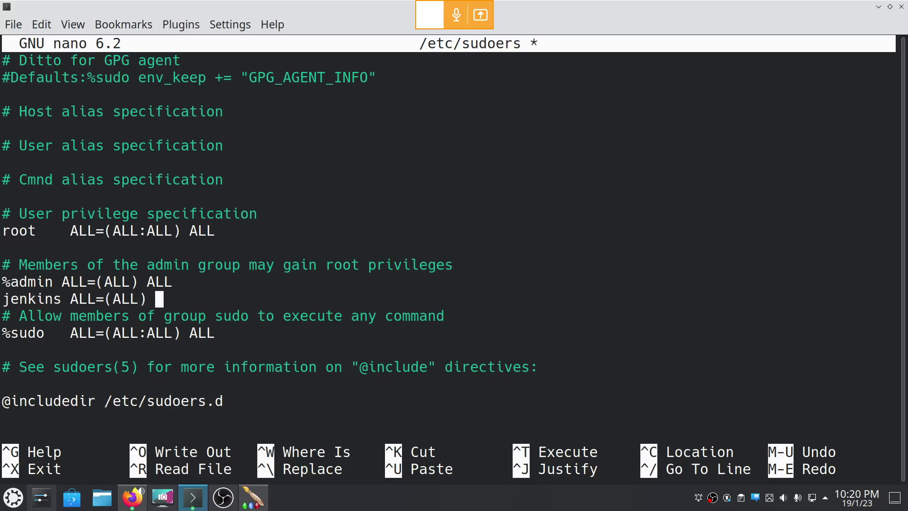
pyautogui.write(' ALL')
pyautogui.hotkey('ctrl', 'o')
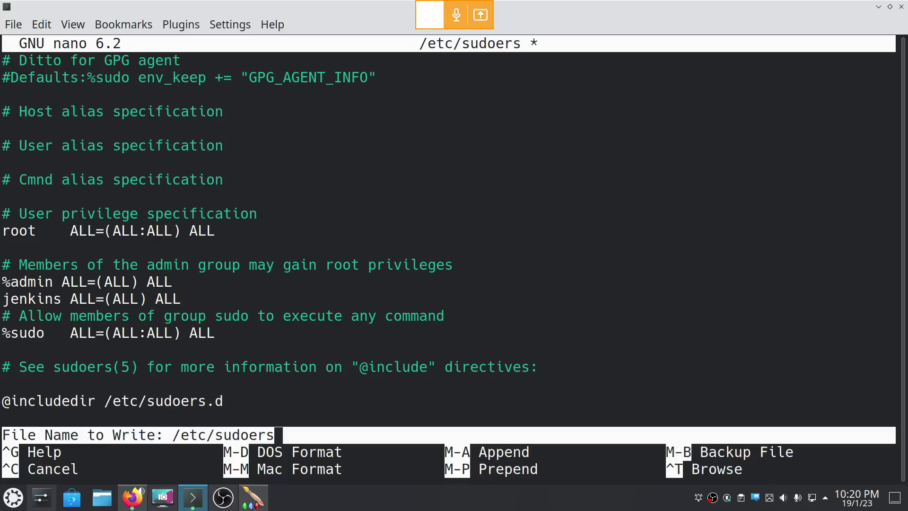
pyautogui.press('Return')
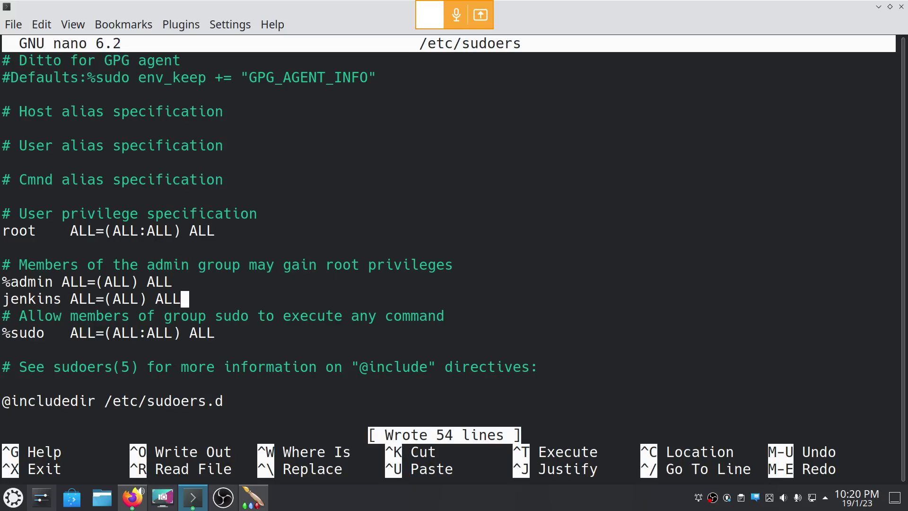
pyautogui.hotkey('ctrl', 'x')
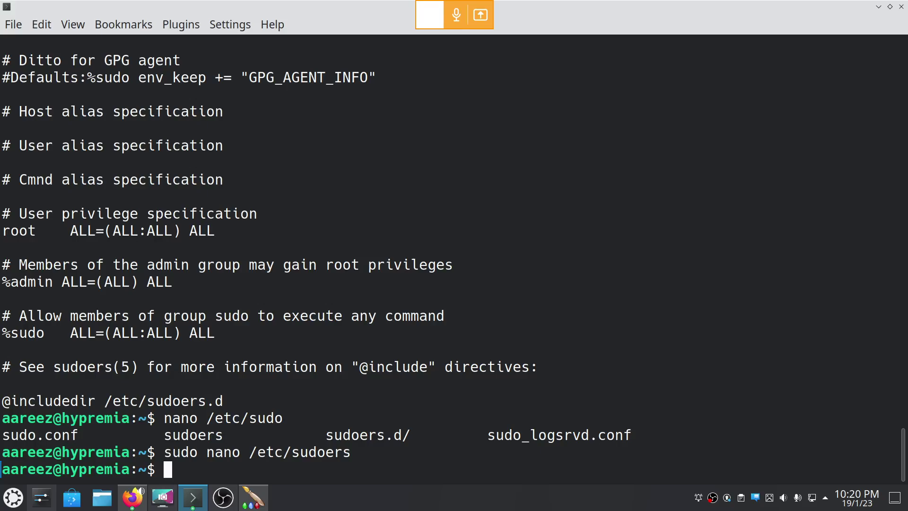
pyautogui.write('/bin')
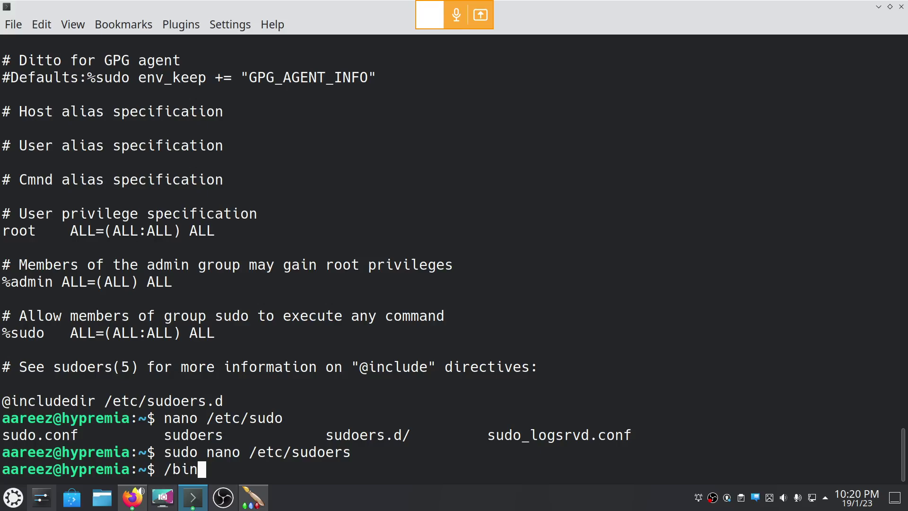
pyautogui.write('/bas')
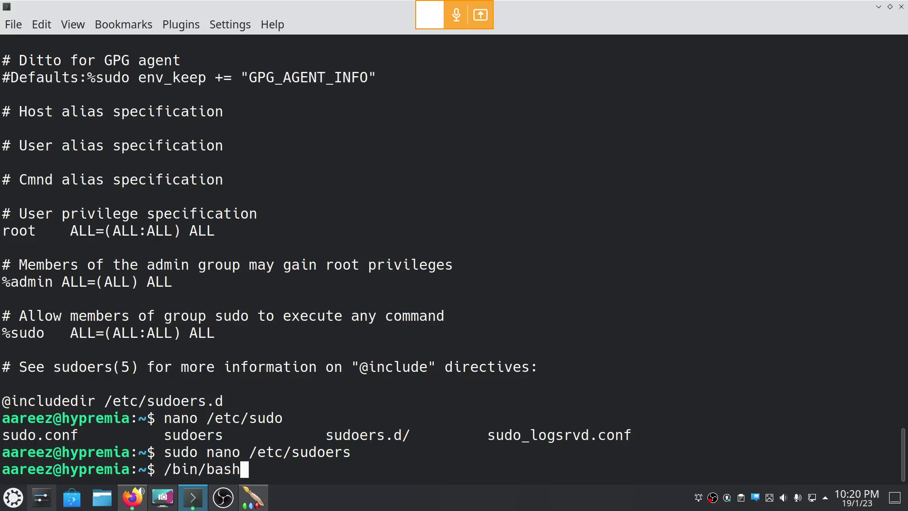
pyautogui.write('h')
pyautogui.press('Return')
pyautogui.hotkey('alt', 'Tab')
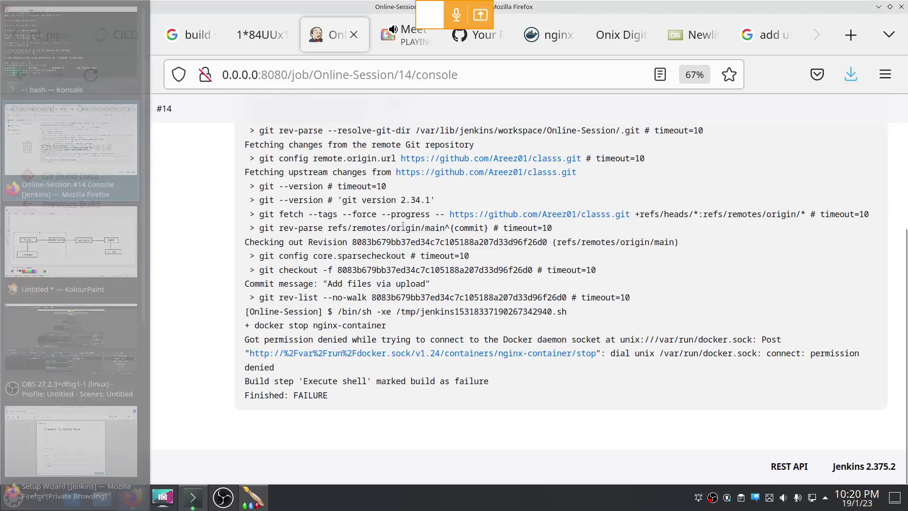
# - Rerun Online-Session and view build #15's console, still failing with Docker socket permission denied
pyautogui.scroll(4, 521, 284)
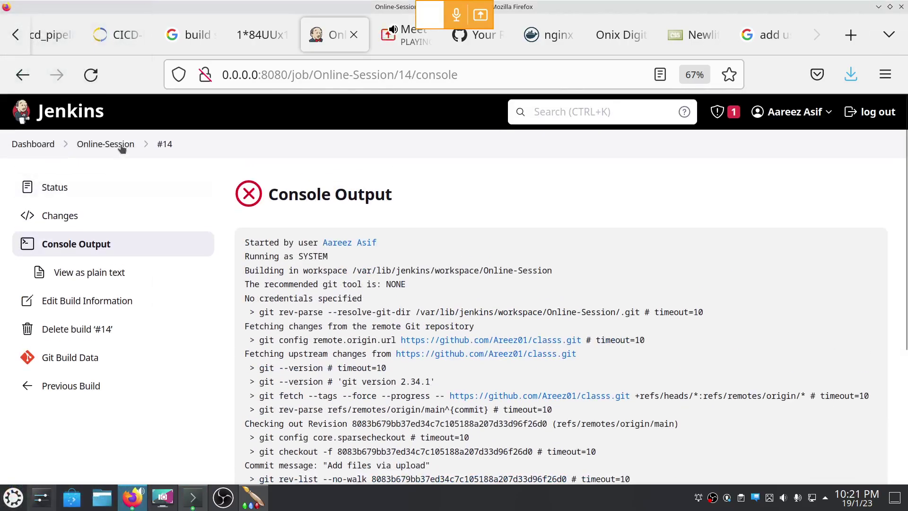
pyautogui.click(105, 144)
pyautogui.click(81, 269)
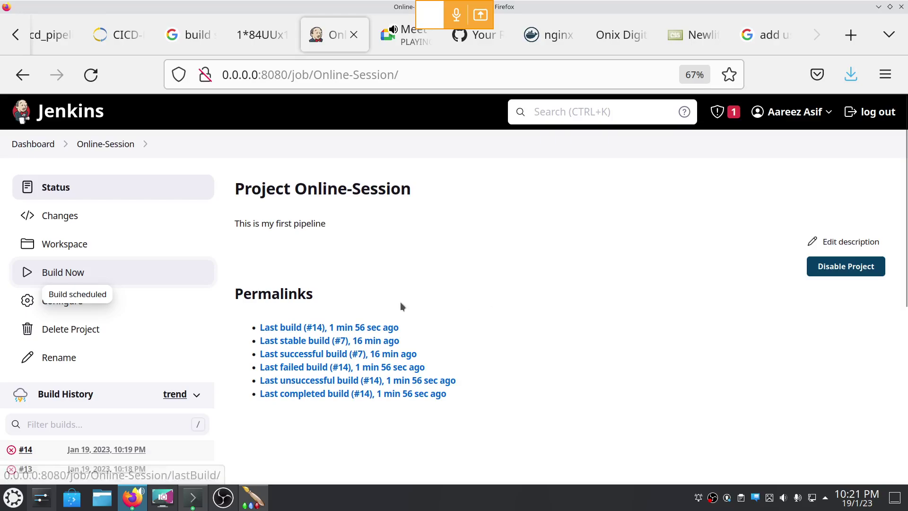
pyautogui.moveTo(906, 152); pyautogui.dragTo(907, 211)
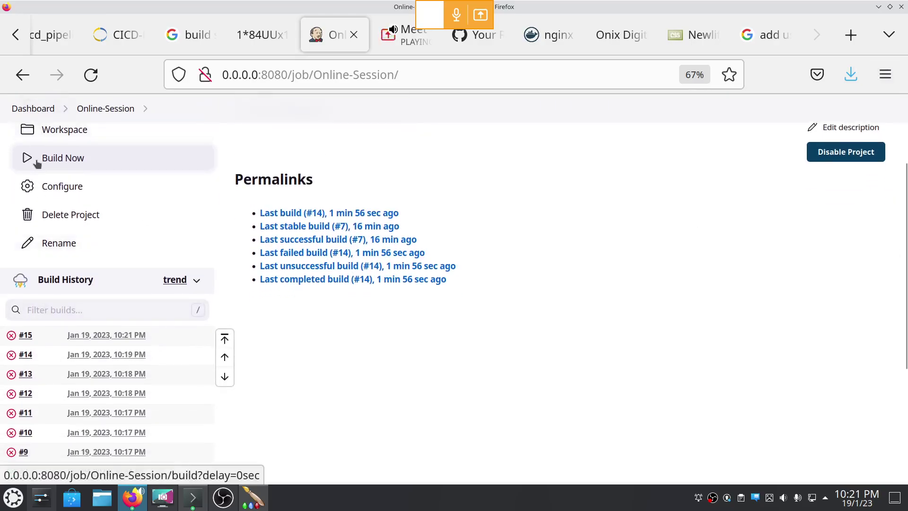
pyautogui.click(11, 336)
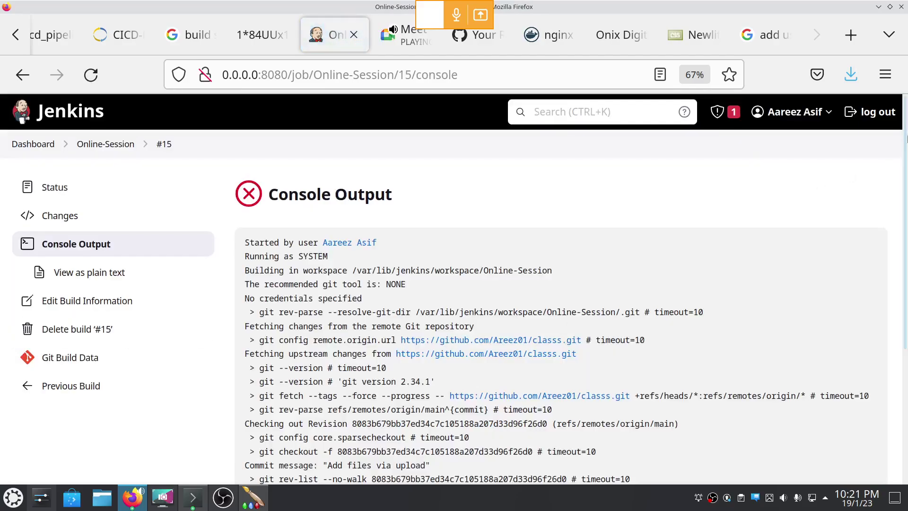
pyautogui.moveTo(907, 137); pyautogui.dragTo(907, 293)
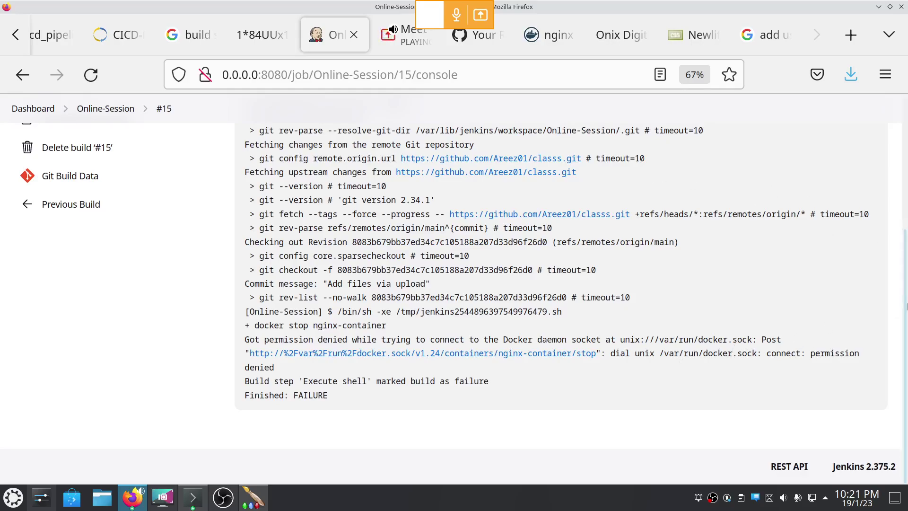
pyautogui.moveTo(907, 335); pyautogui.dragTo(907, 280)
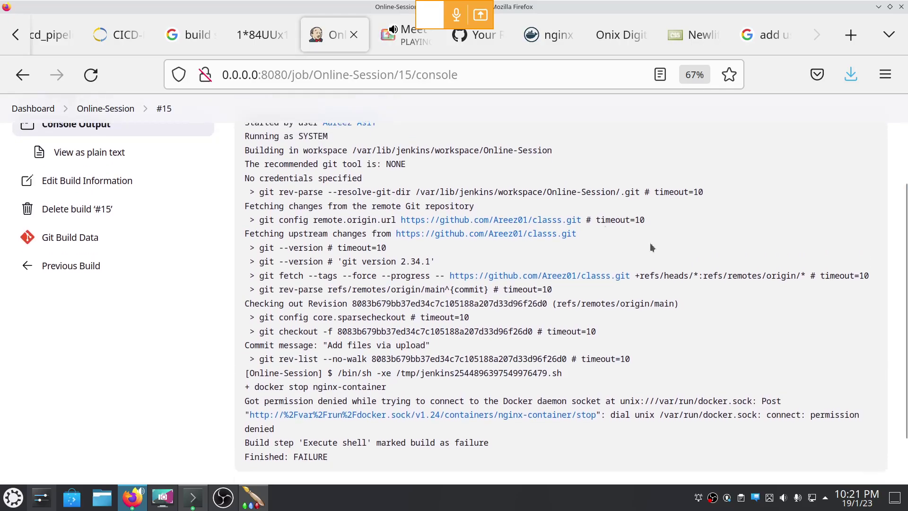
pyautogui.click(419, 41)
# - Admit the waiting participant to the Meet call, then go back to build #15's Jenkins log
pyautogui.click(602, 182)
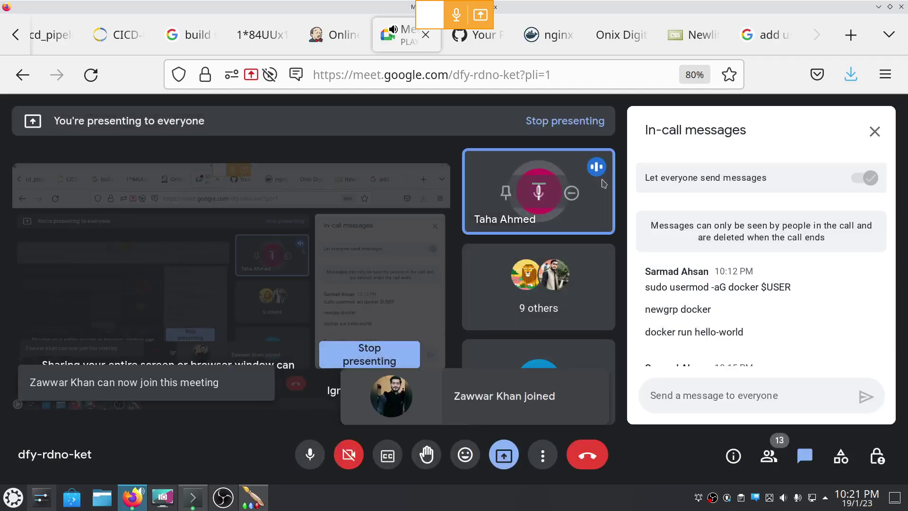
pyautogui.click(337, 40)
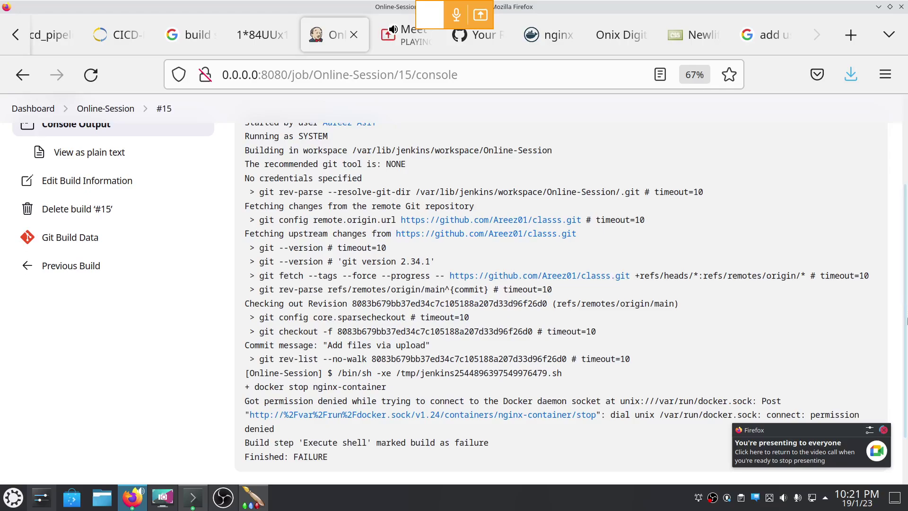
# - Scroll through build #15's console log, then return to the Online-Session project page
pyautogui.scroll(-3, 907, 322)
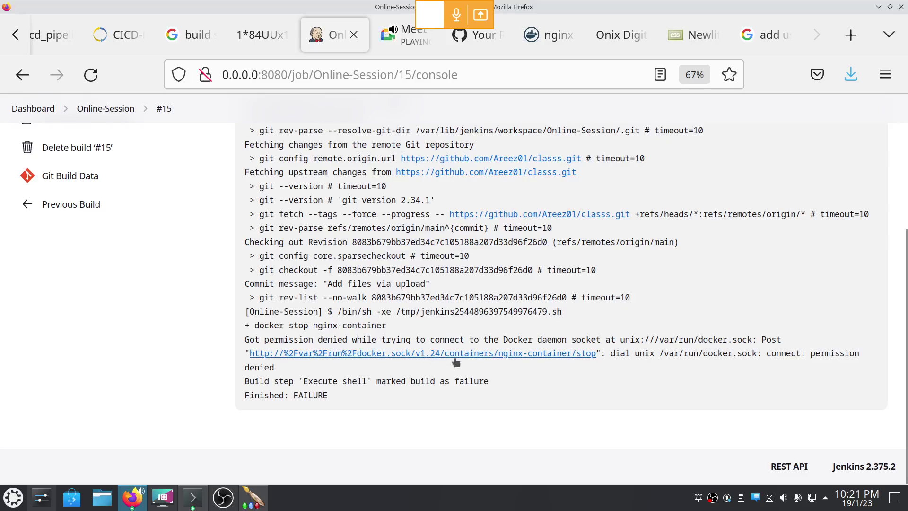
pyautogui.scroll(5, 150, 123)
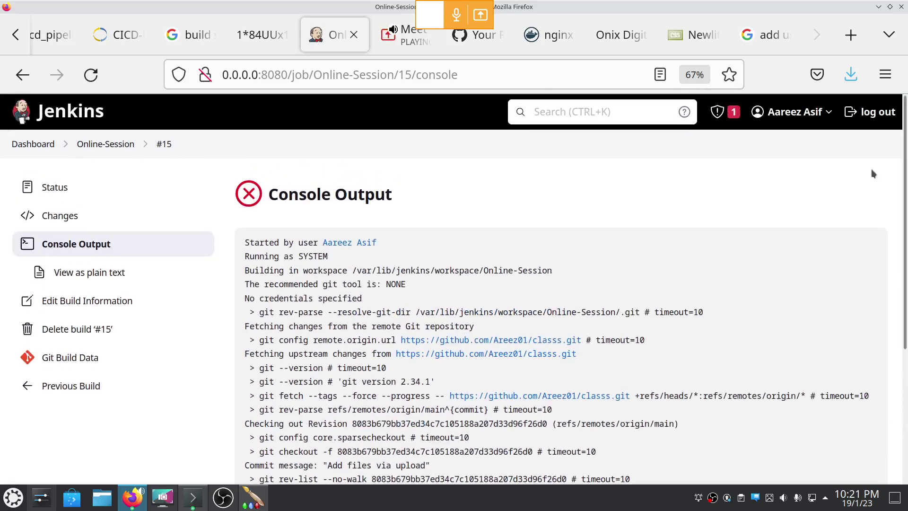
pyautogui.click(118, 144)
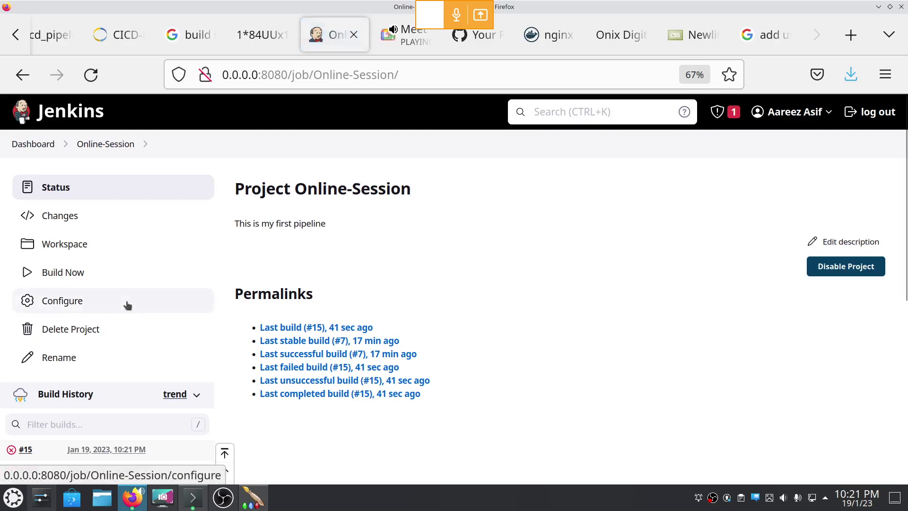
# - Glance at the Online-Session configuration, then reach Manage Jenkins via the dashboard and scroll through it
pyautogui.click(97, 308)
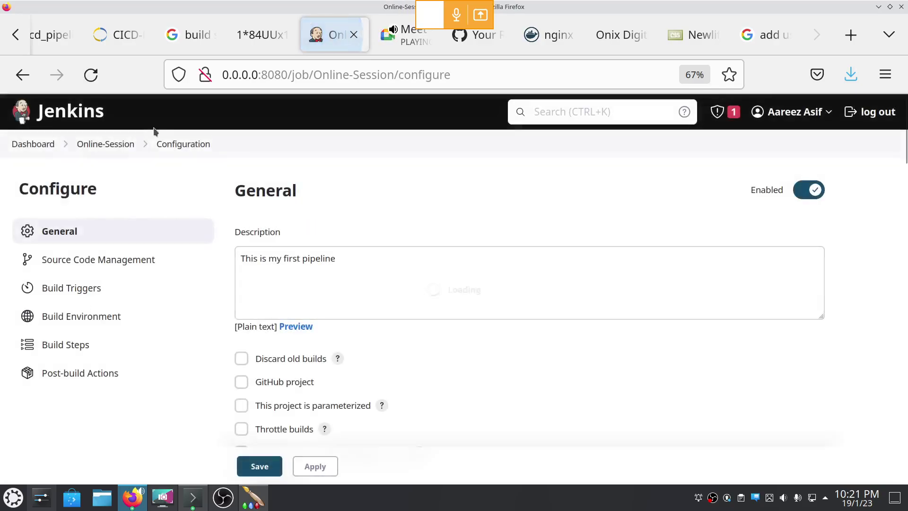
pyautogui.click(31, 144)
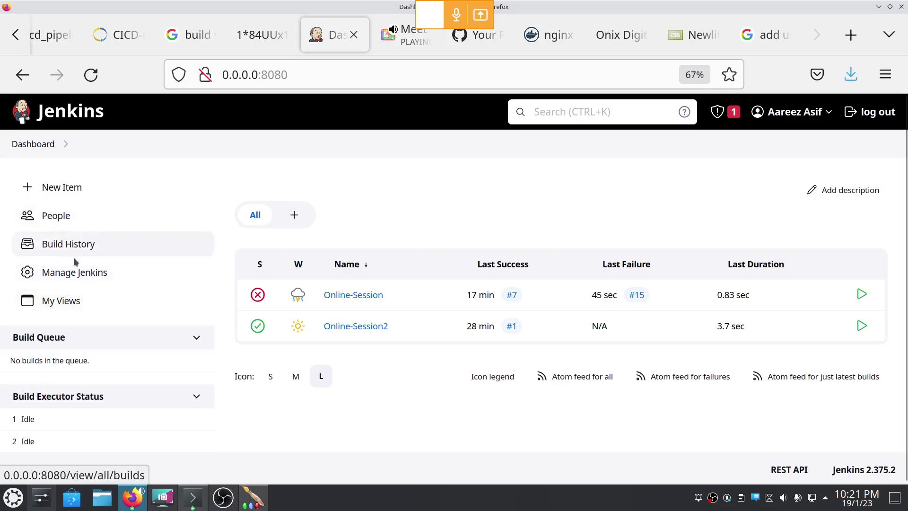
pyautogui.click(41, 274)
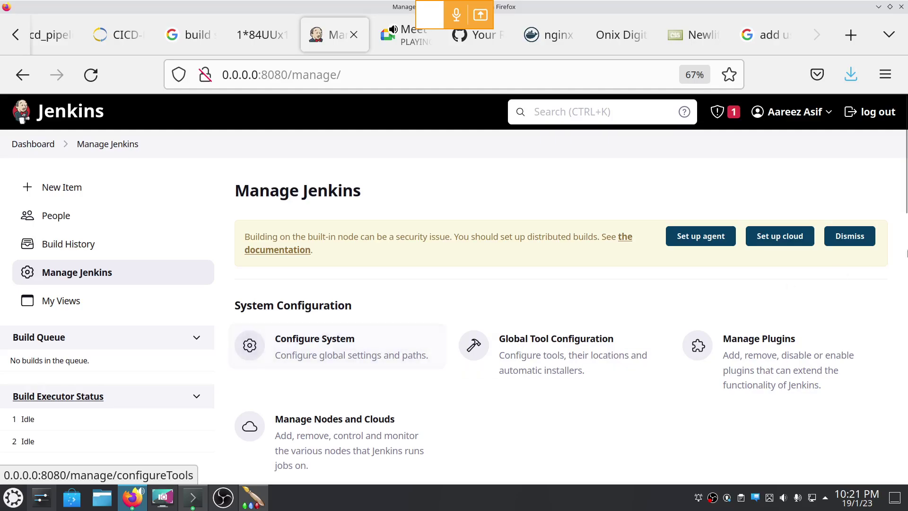
pyautogui.scroll(-4, 907, 229)
pyautogui.scroll(-3, 906, 229)
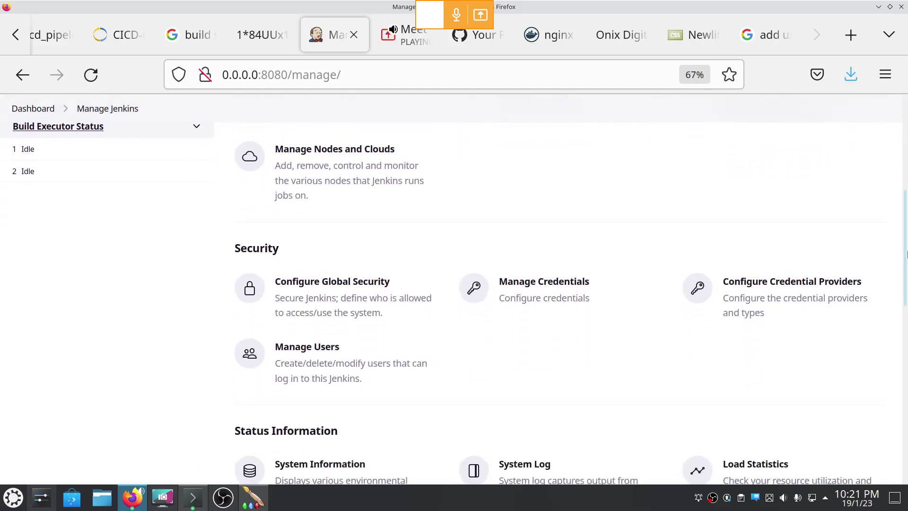
pyautogui.scroll(-2, 907, 265)
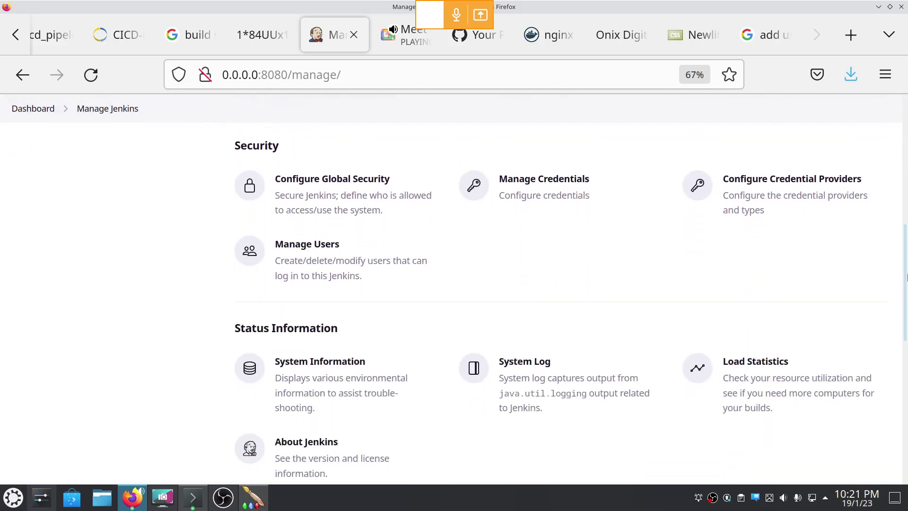
pyautogui.scroll(-1, 907, 266)
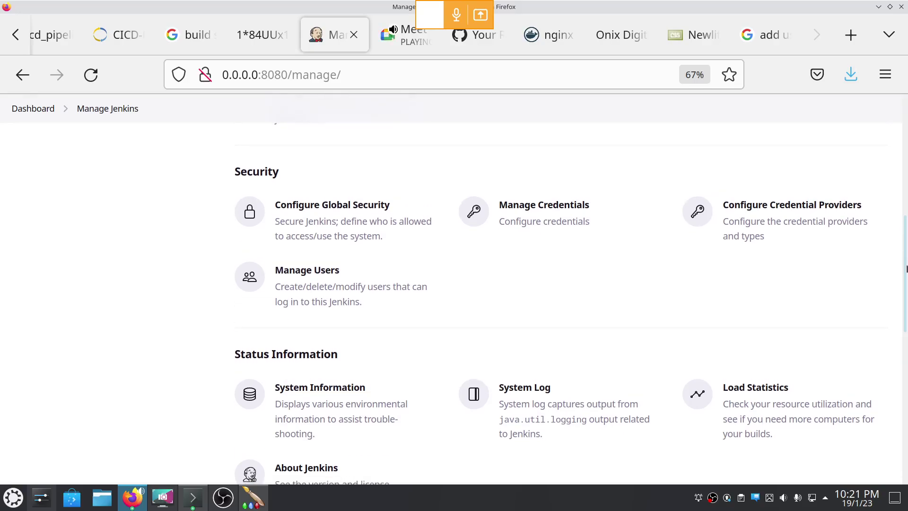
pyautogui.moveTo(906, 268); pyautogui.dragTo(907, 191)
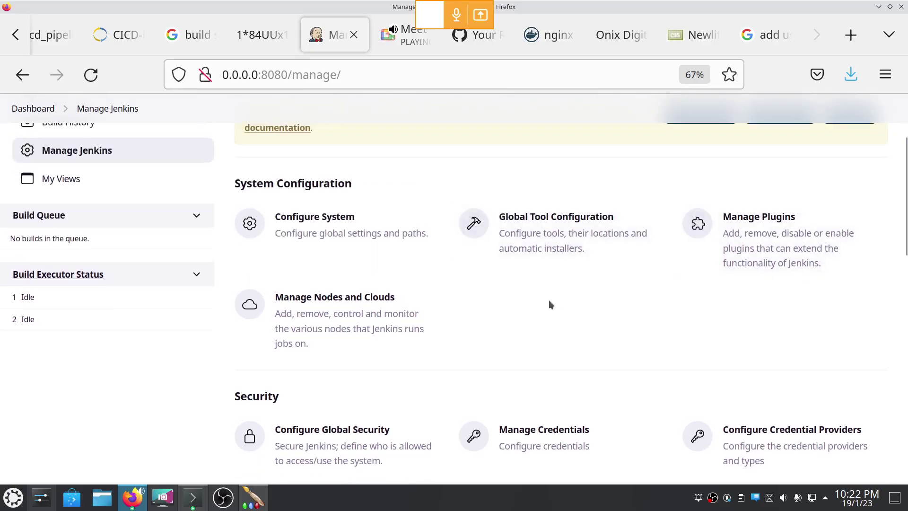
# - Look through Configure System's global settings, including Extended E-mail Notification, then go back to Manage Jenkins
pyautogui.click(377, 236)
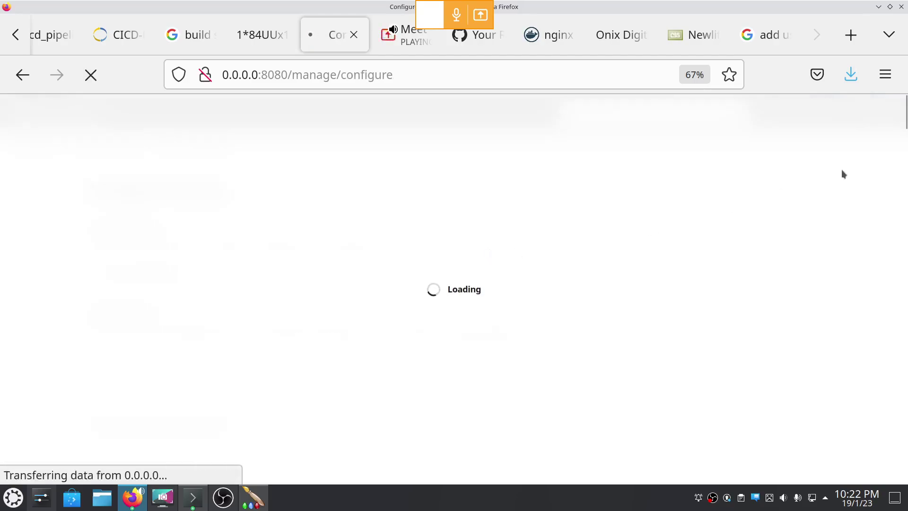
pyautogui.scroll(-2, 905, 116)
pyautogui.moveTo(906, 116); pyautogui.dragTo(906, 351)
pyautogui.click(23, 75)
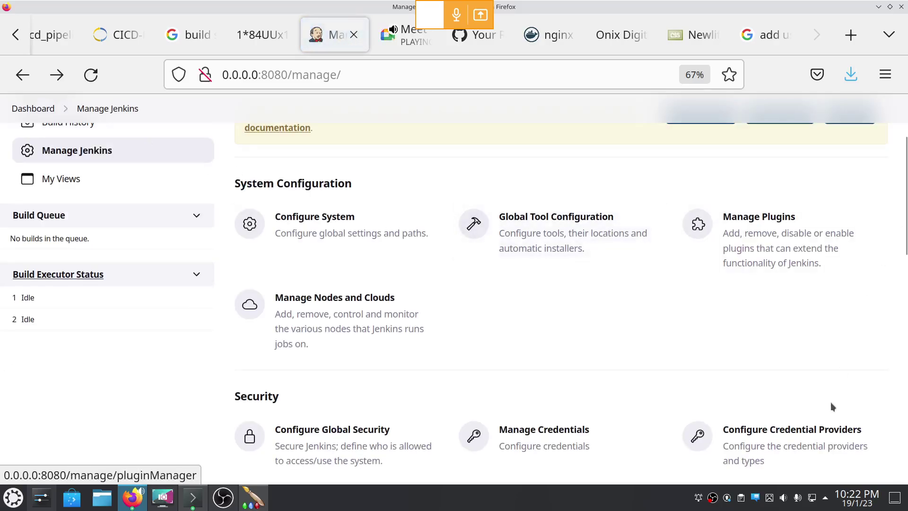
# - Review the Configure Global Security settings and return to Manage Jenkins
pyautogui.click(377, 442)
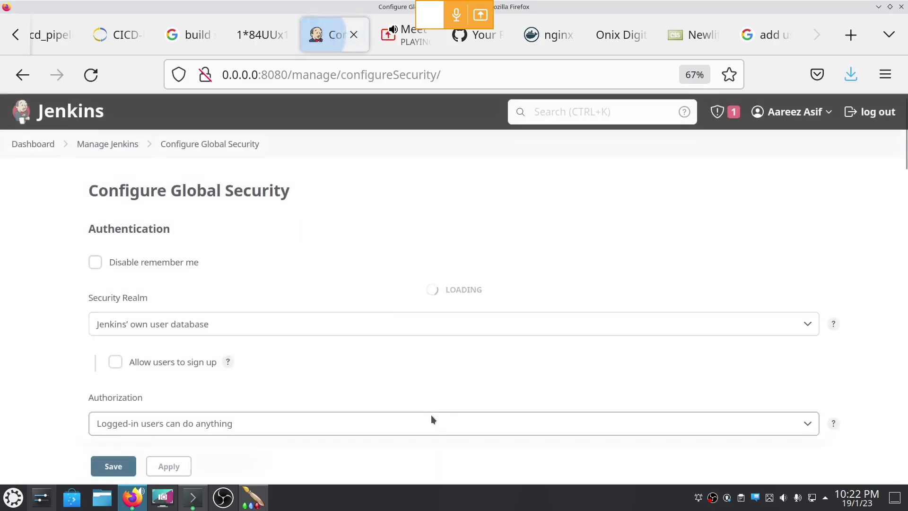
pyautogui.moveTo(906, 142); pyautogui.dragTo(901, 456)
pyautogui.click(23, 75)
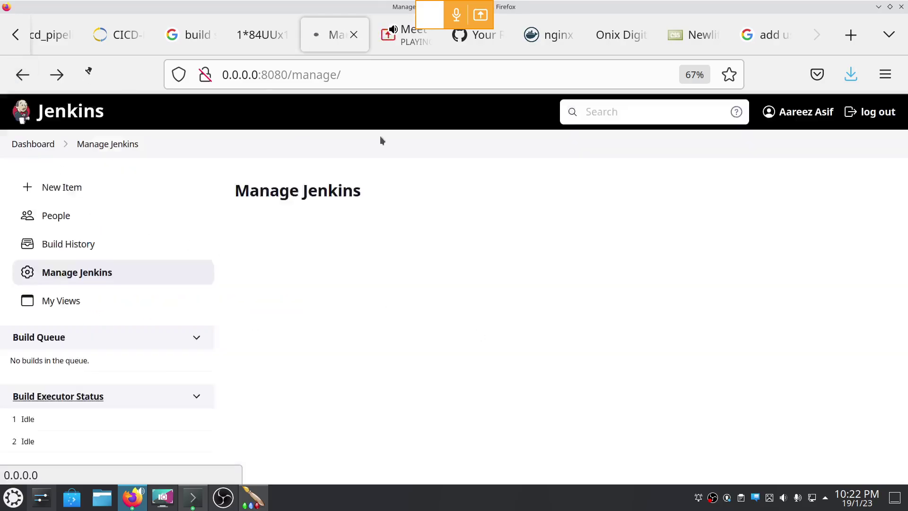
# - Check the Meet call briefly, then return to the Jenkins dashboard showing Online-Session's failed builds
pyautogui.moveTo(907, 220)
pyautogui.mouseDown()
pyautogui.moveTo(907, 212)
pyautogui.moveTo(907, 237)
pyautogui.mouseUp()
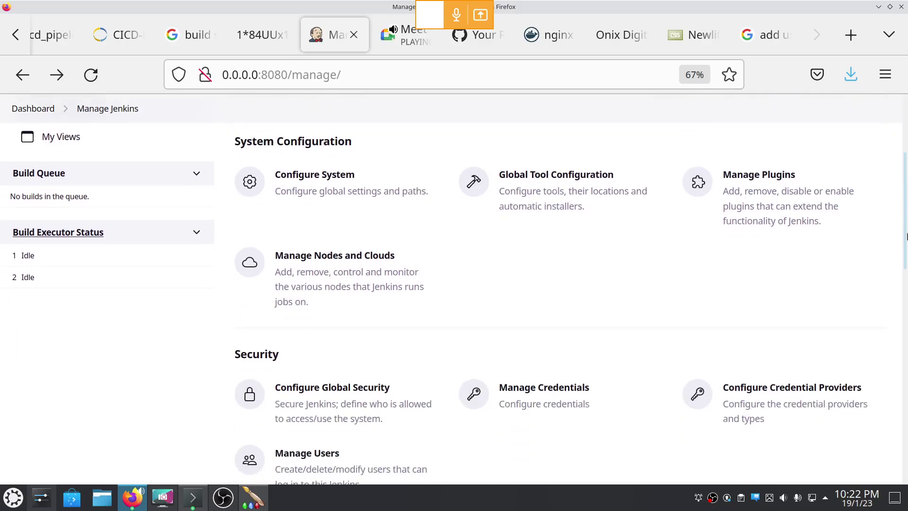
pyautogui.click(416, 50)
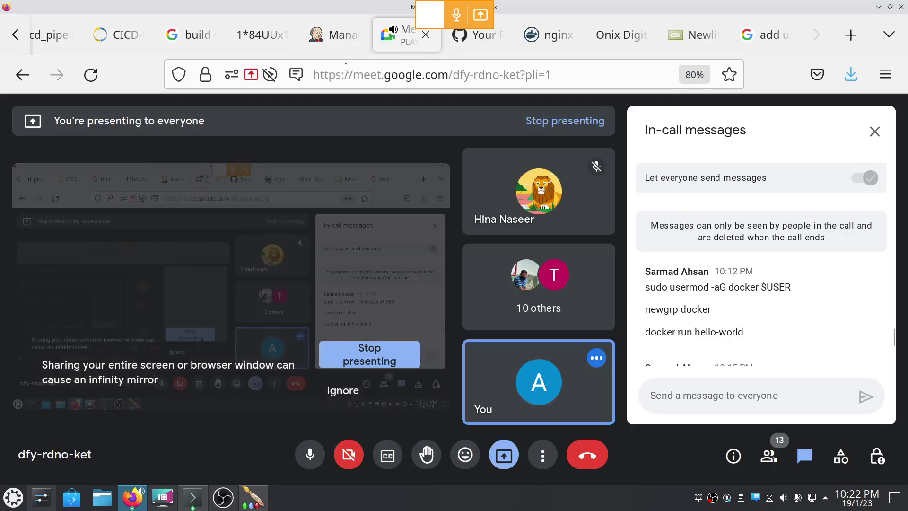
pyautogui.click(341, 45)
pyautogui.scroll(5, 906, 249)
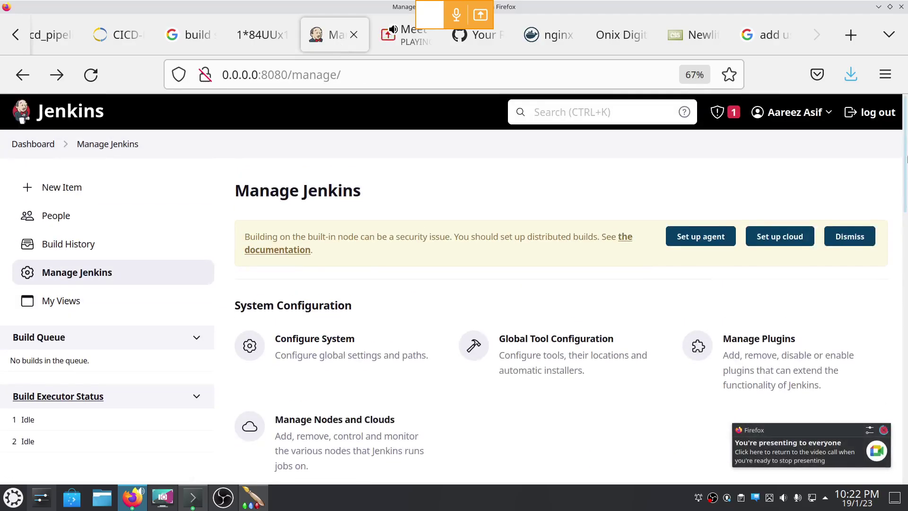
pyautogui.click(21, 144)
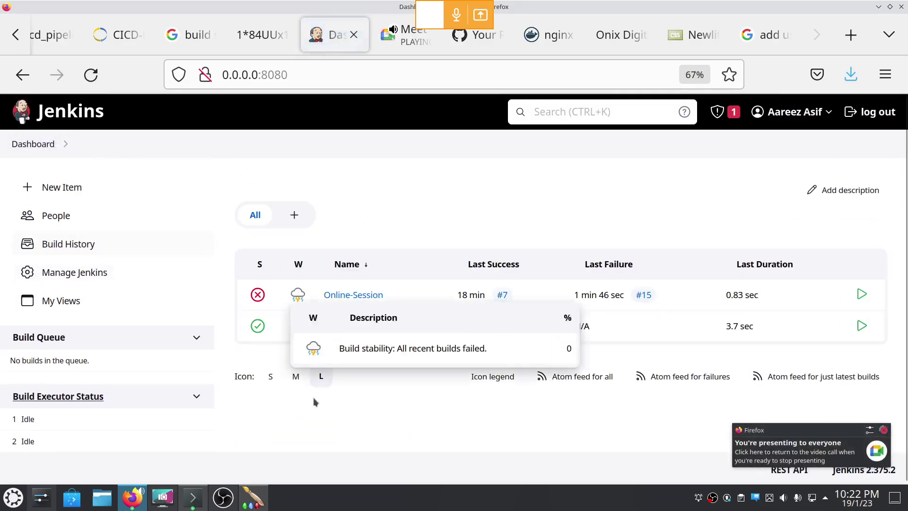
# - In Konsole, open /etc/sudoers with sudo nano, reopening it after one exit
pyautogui.hotkey('alt', 'Tab')
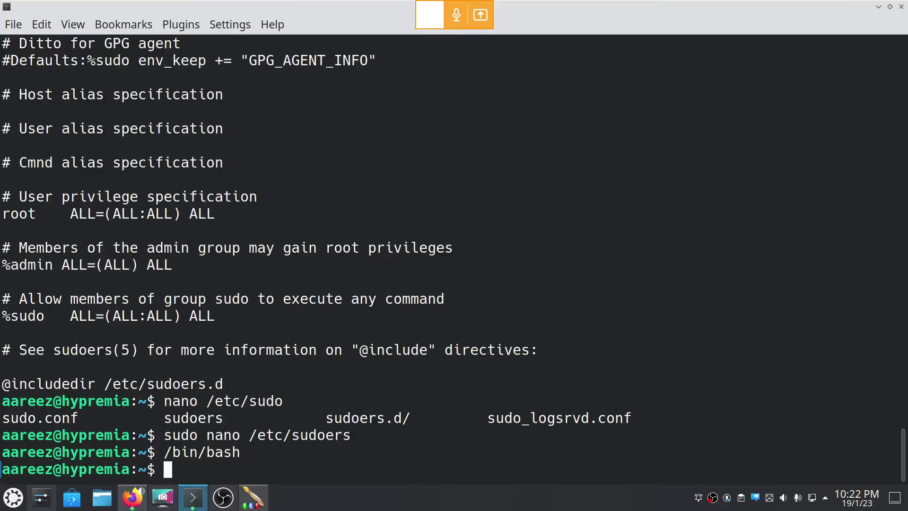
pyautogui.hotkey('ctrl', 'c')
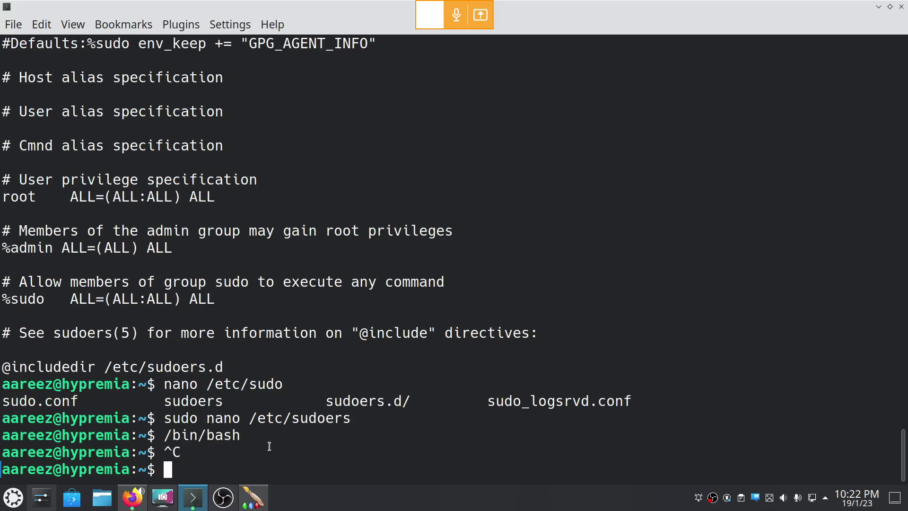
pyautogui.write('sudo ')
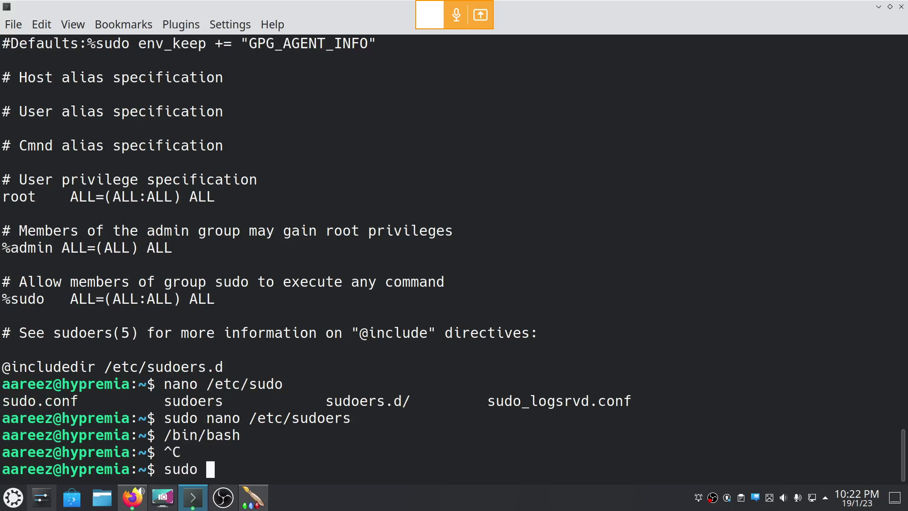
pyautogui.write('nano /etc/sudo')
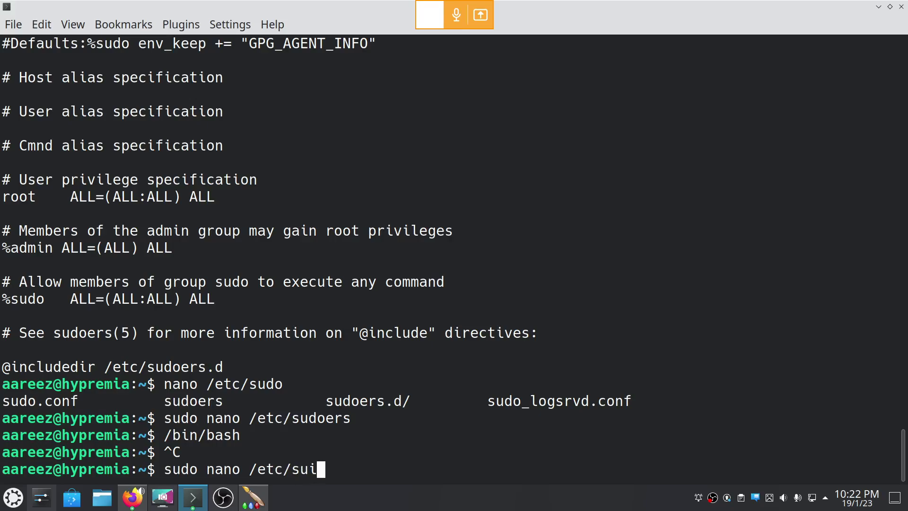
pyautogui.write('ers')
pyautogui.press('Return')
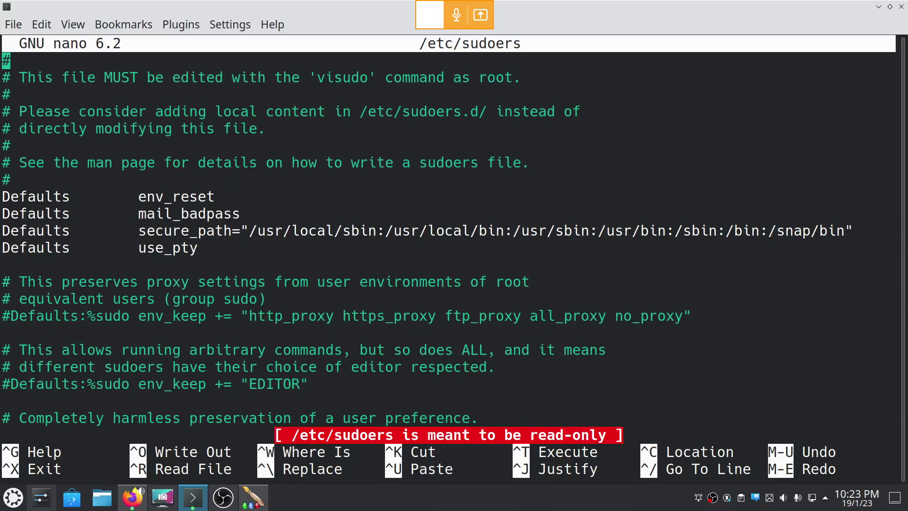
pyautogui.hotkey('ctrl', 'x')
pyautogui.press('Up')
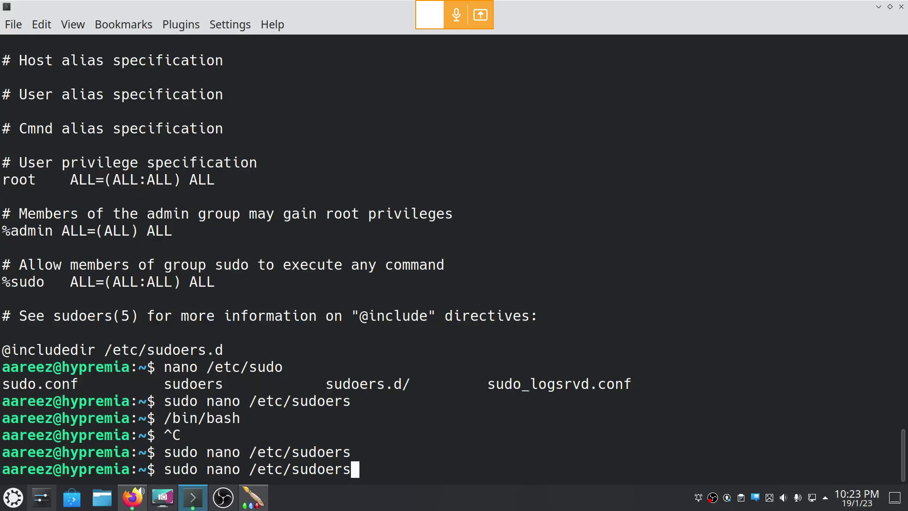
pyautogui.press('Return')
# - Confirm the jenkins ALL=(ALL) ALL line, exit nano, and return to the Jenkins dashboard in Firefox
pyautogui.press('Down')
pyautogui.press('Down')
pyautogui.press('Down')
pyautogui.press('Down')
pyautogui.press('Down')
pyautogui.press('Down')
pyautogui.press('Down')
pyautogui.press('Down')
pyautogui.press('Down')
pyautogui.press('Down')
pyautogui.press('Down')
pyautogui.press('Down')
pyautogui.press('Down')
pyautogui.press('Down')
pyautogui.press('Down')
pyautogui.press('Down')
pyautogui.press('Down')
pyautogui.press('Down')
pyautogui.press('Down')
pyautogui.press('Down')
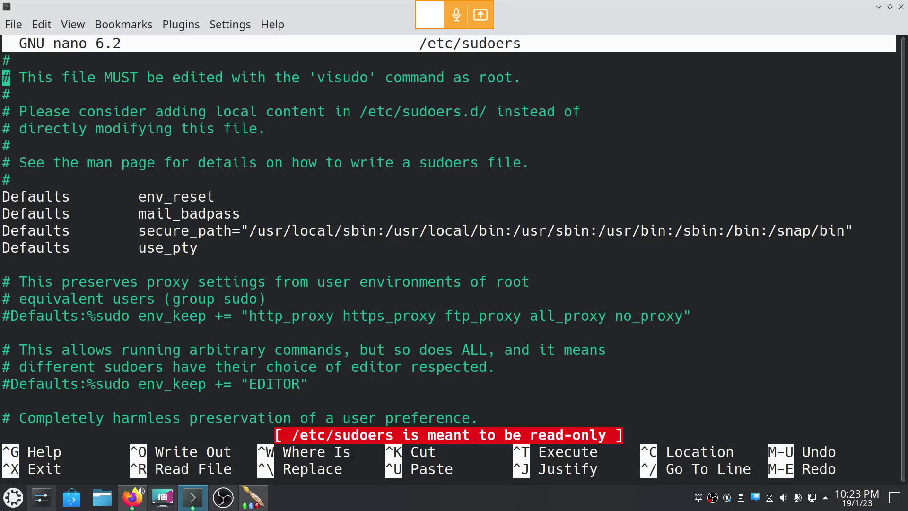
pyautogui.press('Down')
pyautogui.press('Down')
pyautogui.press('Down')
pyautogui.press('Down')
pyautogui.press('Down')
pyautogui.press('Down')
pyautogui.press('Down')
pyautogui.press('Down')
pyautogui.press('Down')
pyautogui.press('Down')
pyautogui.press('Down')
pyautogui.press('Down')
pyautogui.press('Down')
pyautogui.press('Down')
pyautogui.press('Down')
pyautogui.press('Down')
pyautogui.press('Down')
pyautogui.press('Down')
pyautogui.press('Down')
pyautogui.press('Down')
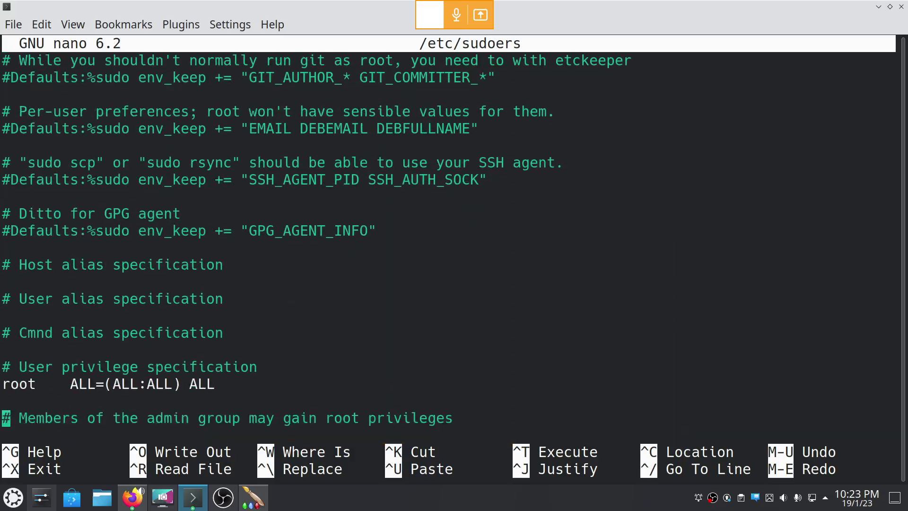
pyautogui.press('Up')
pyautogui.press('Up')
pyautogui.press('Up')
pyautogui.press('Up')
pyautogui.press('Up')
pyautogui.press('Up')
pyautogui.press('Up')
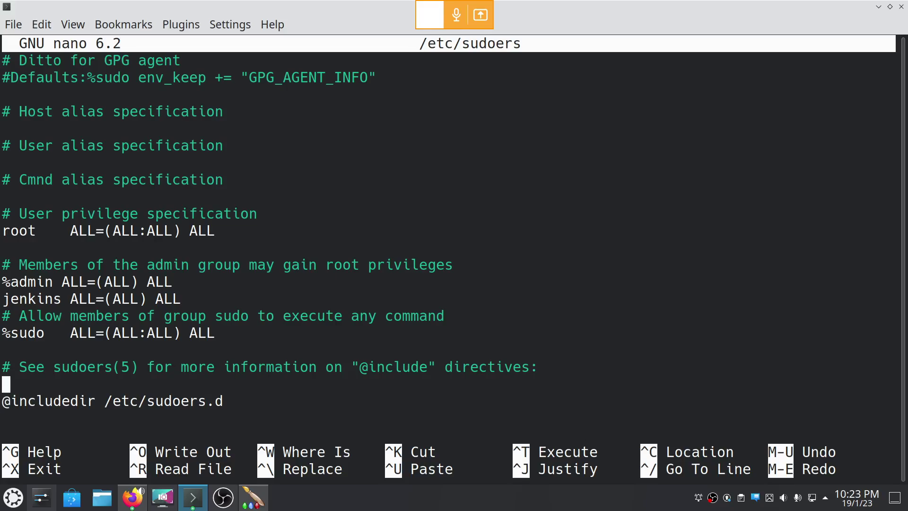
pyautogui.press('Down')
pyautogui.press('Down')
pyautogui.press('Down')
pyautogui.press('Down')
pyautogui.press('Down')
pyautogui.press('Down')
pyautogui.press('Down')
pyautogui.press('Down')
pyautogui.hotkey('ctrl', 'x')
pyautogui.hotkey('alt', 'Tab')
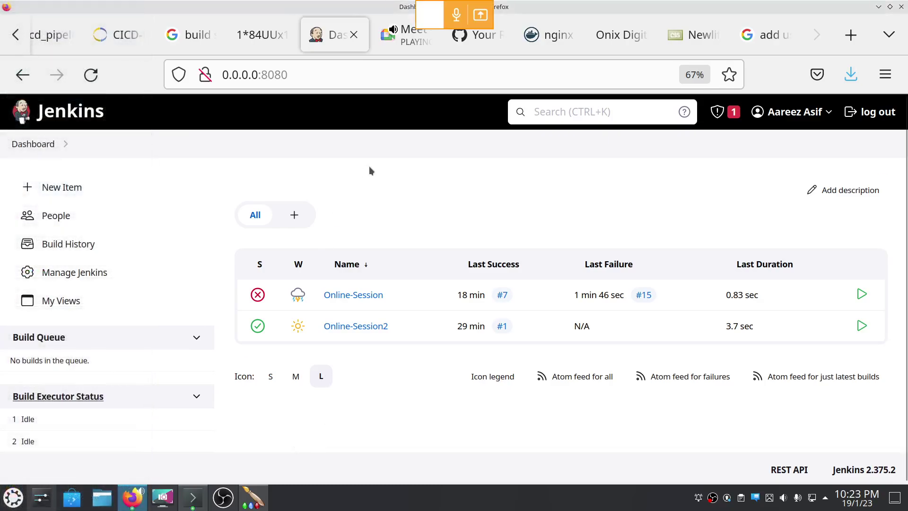
# - Go from Manage Jenkins into Manage Credentials and open the System credentials store
pyautogui.click(115, 271)
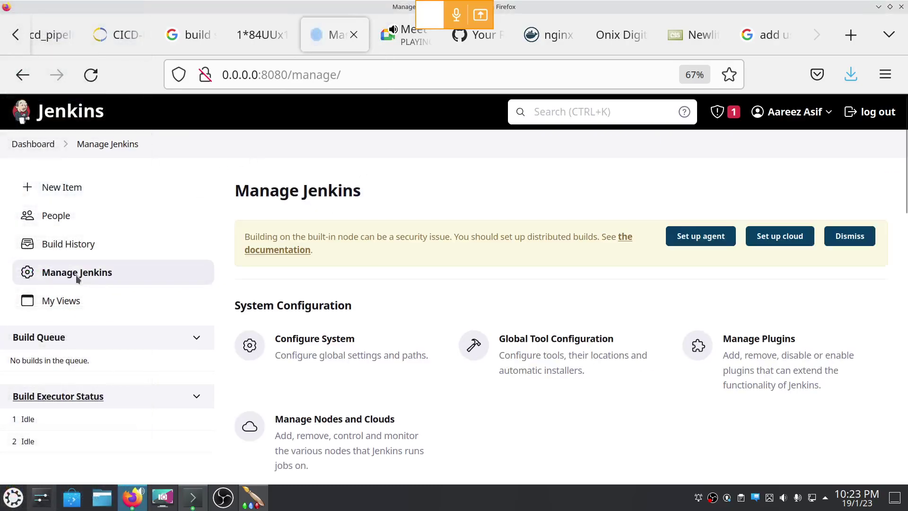
pyautogui.moveTo(907, 152); pyautogui.dragTo(907, 278)
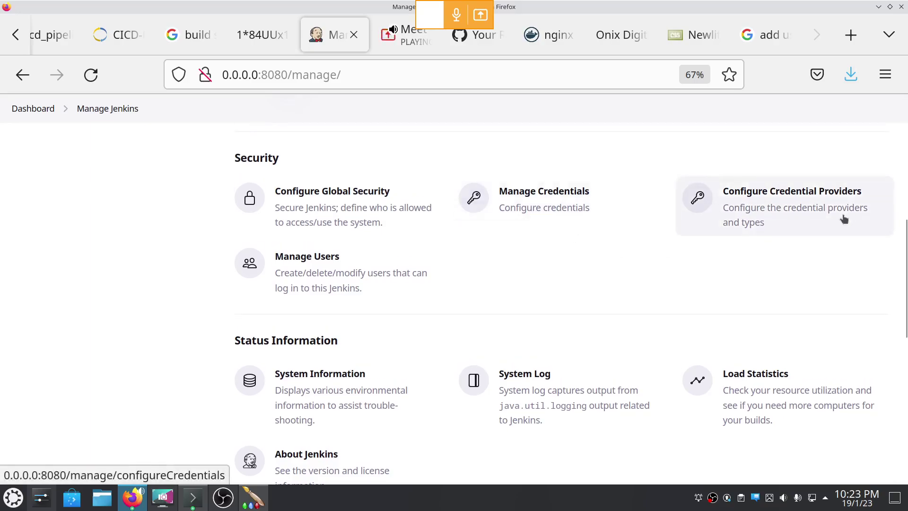
pyautogui.click(582, 215)
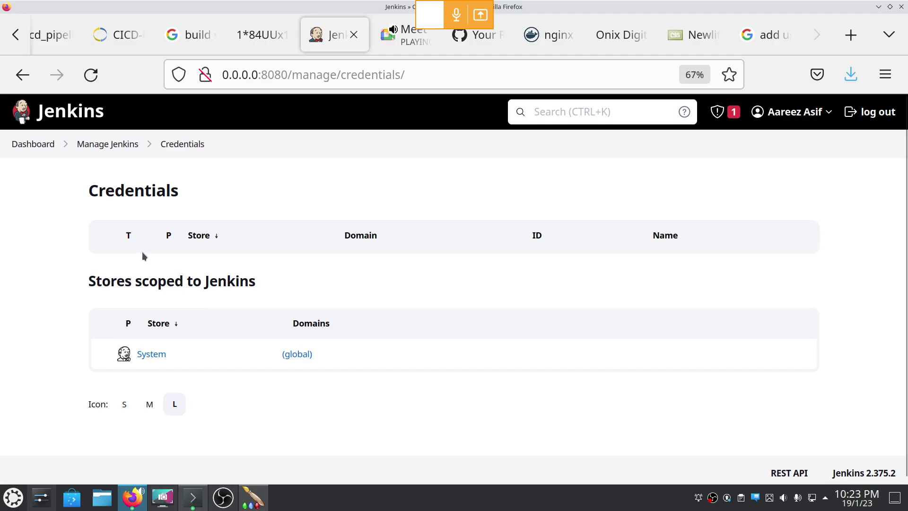
pyautogui.click(150, 355)
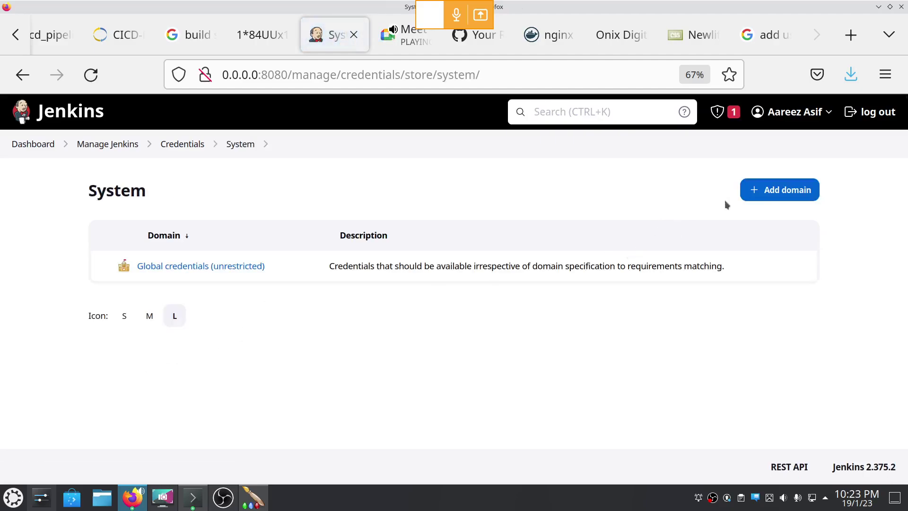
# - Inspect the New domain form's specification types without creating a domain, then return to Manage Jenkins
pyautogui.click(778, 193)
pyautogui.scroll(-2, 906, 217)
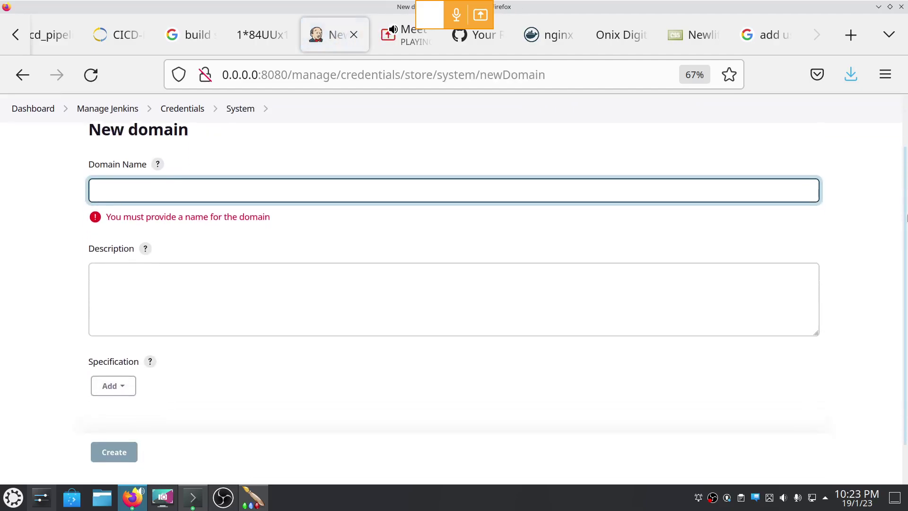
pyautogui.scroll(-2, 906, 217)
pyautogui.click(120, 345)
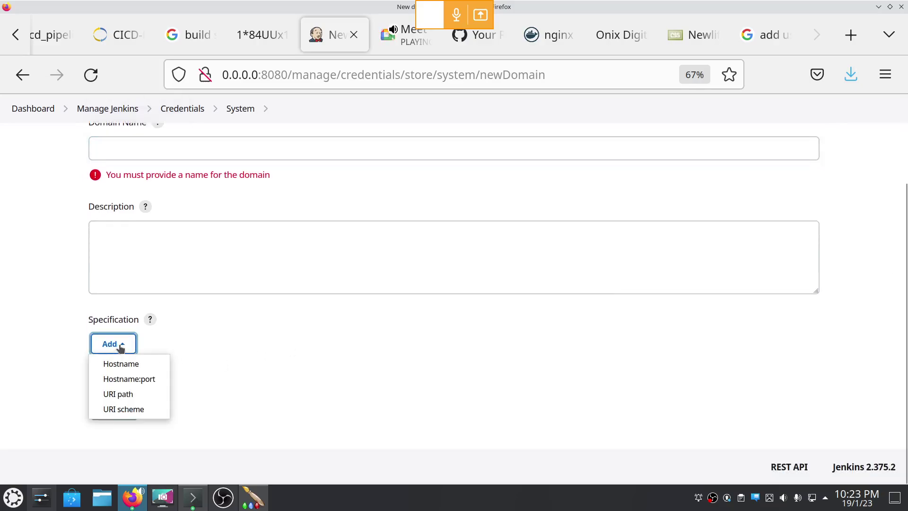
pyautogui.click(121, 346)
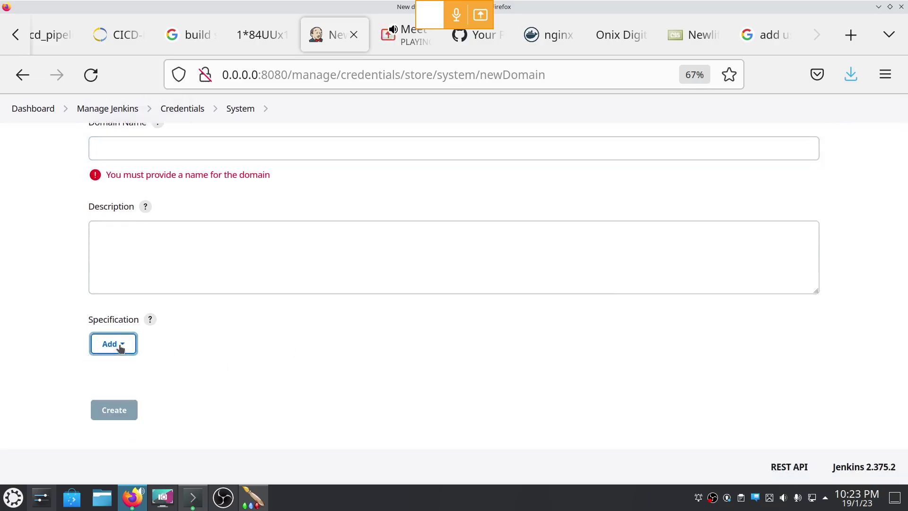
pyautogui.click(10, 75)
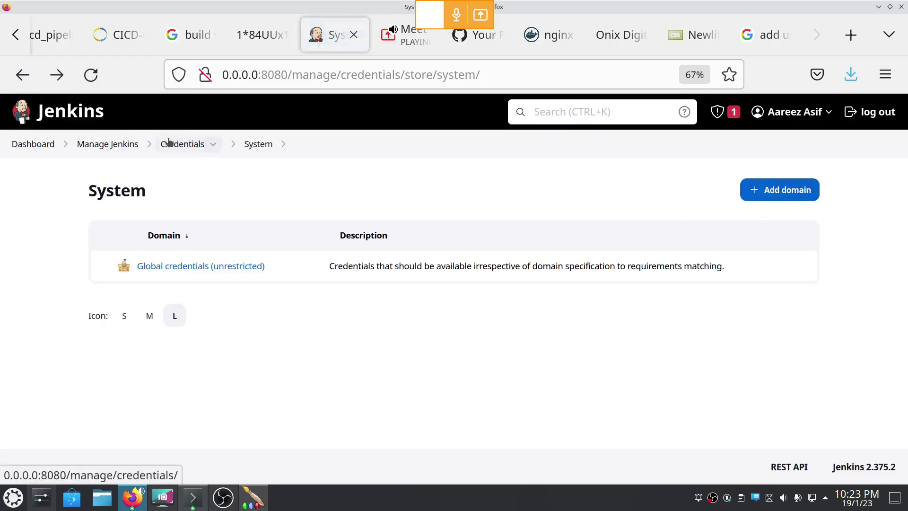
pyautogui.click(183, 145)
pyautogui.click(112, 144)
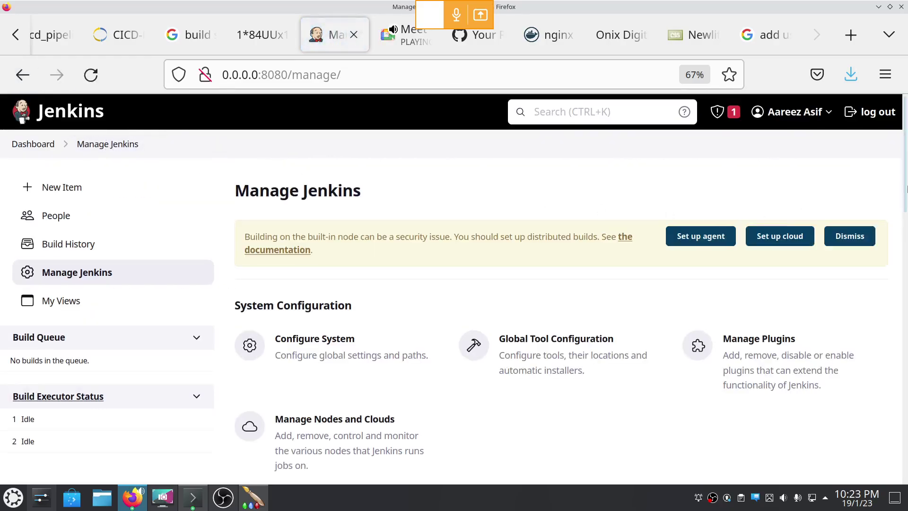
# - Scroll through Manage Jenkins, then return to the dashboard listing Online-Session and Online-Session2
pyautogui.scroll(-5, 907, 227)
pyautogui.moveTo(907, 298); pyautogui.dragTo(907, 468)
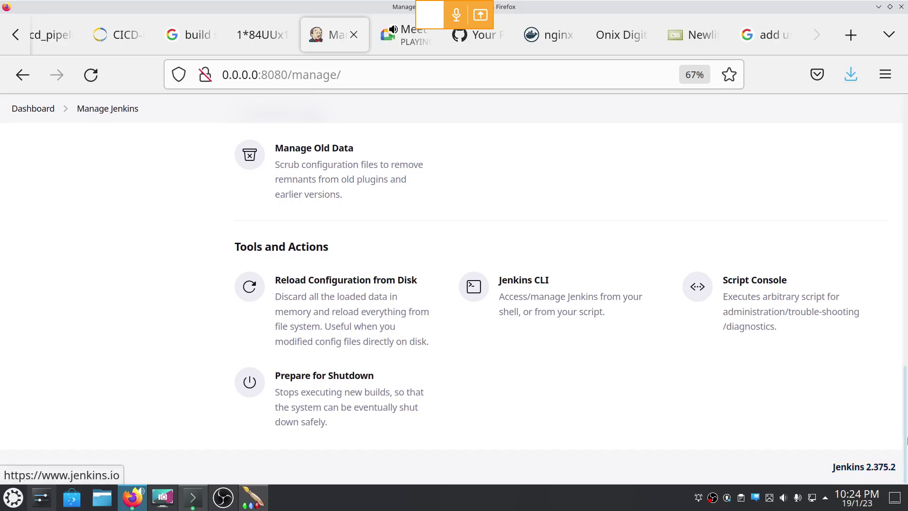
pyautogui.moveTo(907, 408); pyautogui.dragTo(907, 128)
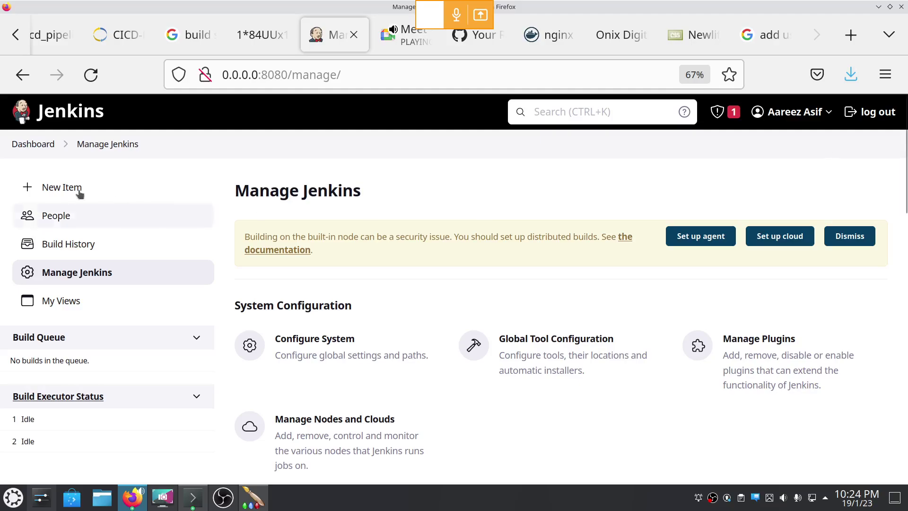
pyautogui.click(28, 144)
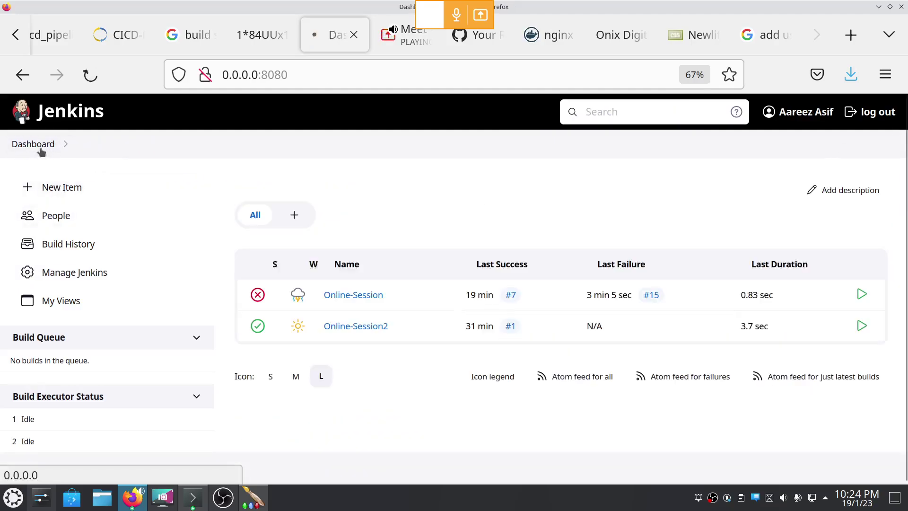
# - Open Online-Session build #15's console output, ending in the Docker socket permission-denied failure
pyautogui.click(345, 296)
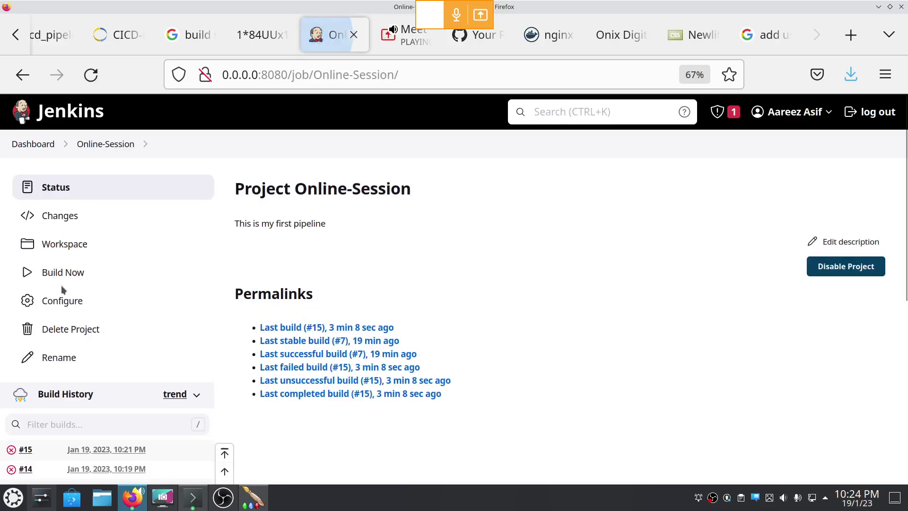
pyautogui.click(75, 304)
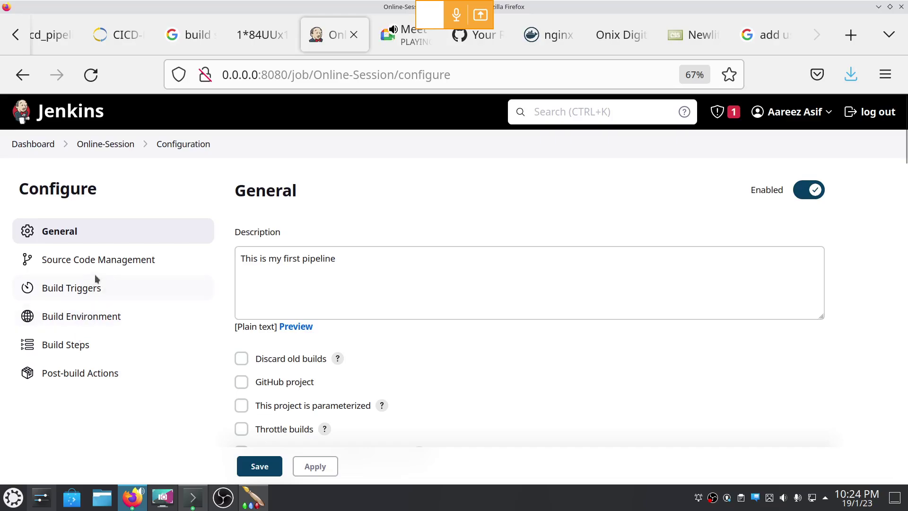
pyautogui.click(97, 145)
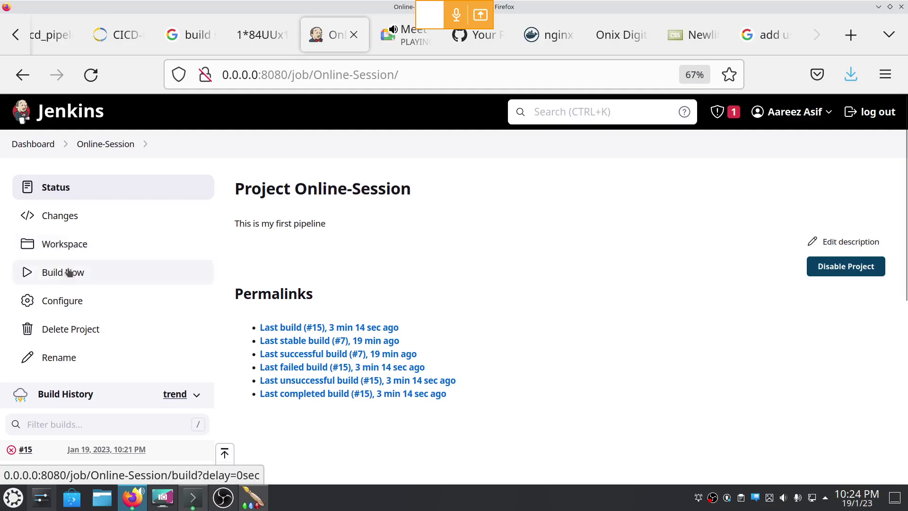
pyautogui.click(11, 449)
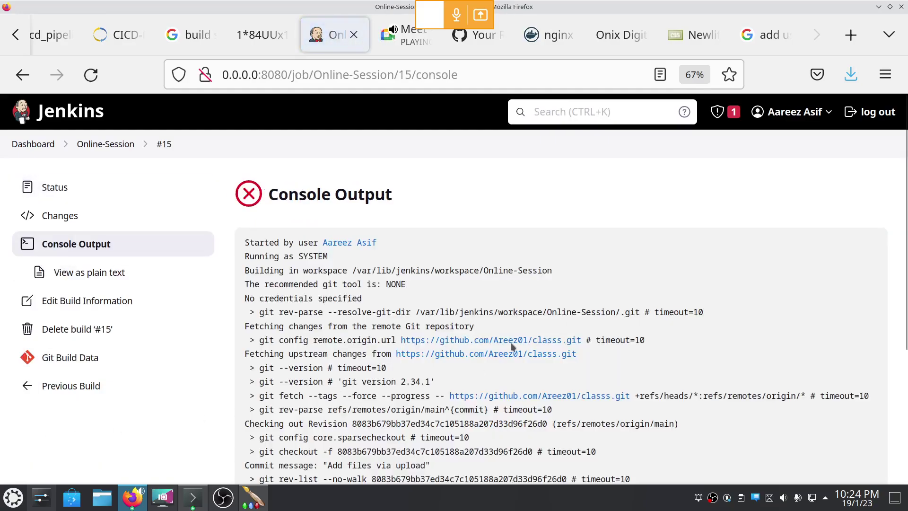
pyautogui.scroll(-4, 906, 317)
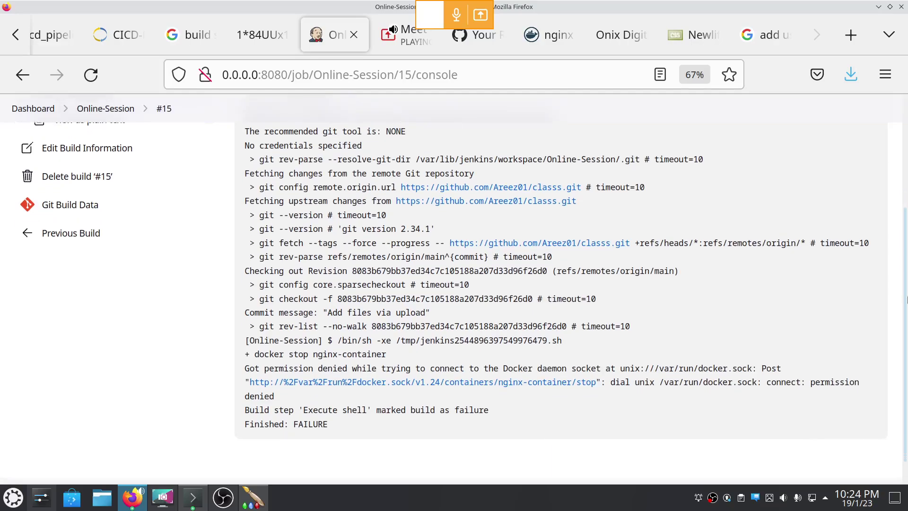
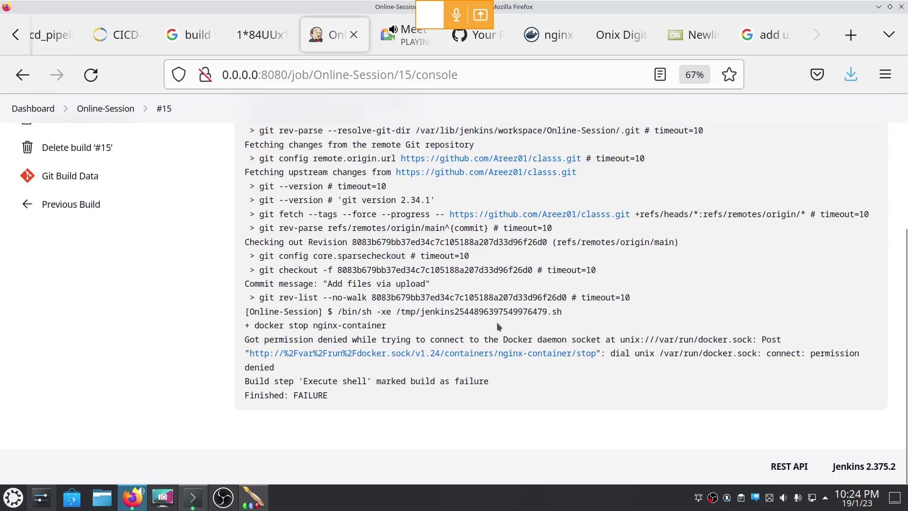
# - Review build #15's Docker socket permission error, then return to the Online-Session project page
pyautogui.scroll(5, 906, 237)
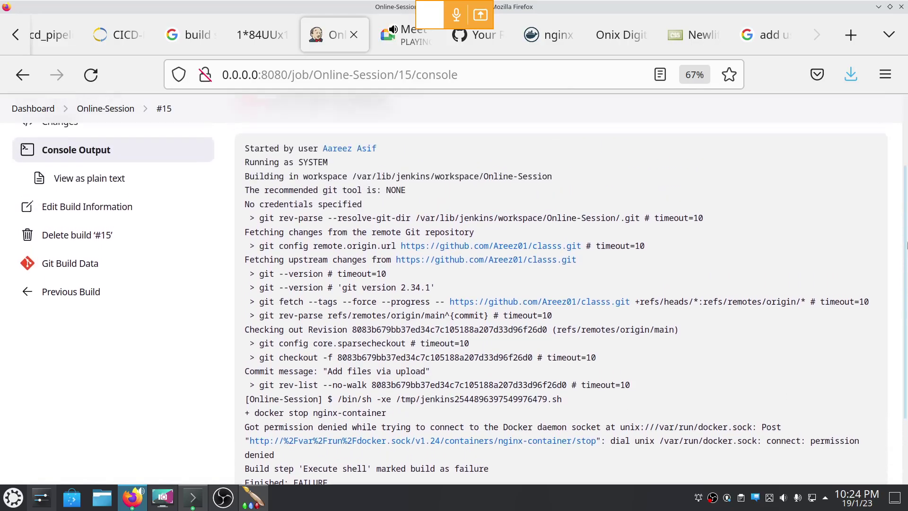
pyautogui.scroll(-2, 907, 232)
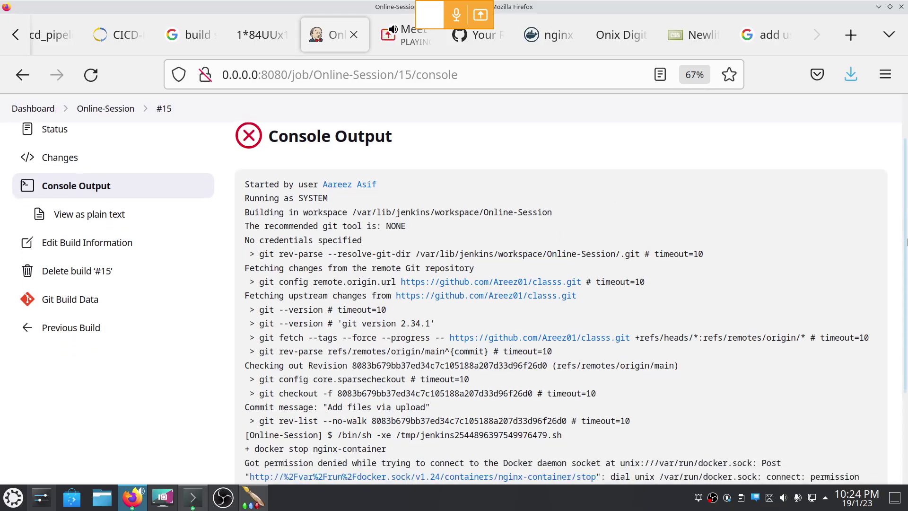
pyautogui.scroll(-2, 907, 265)
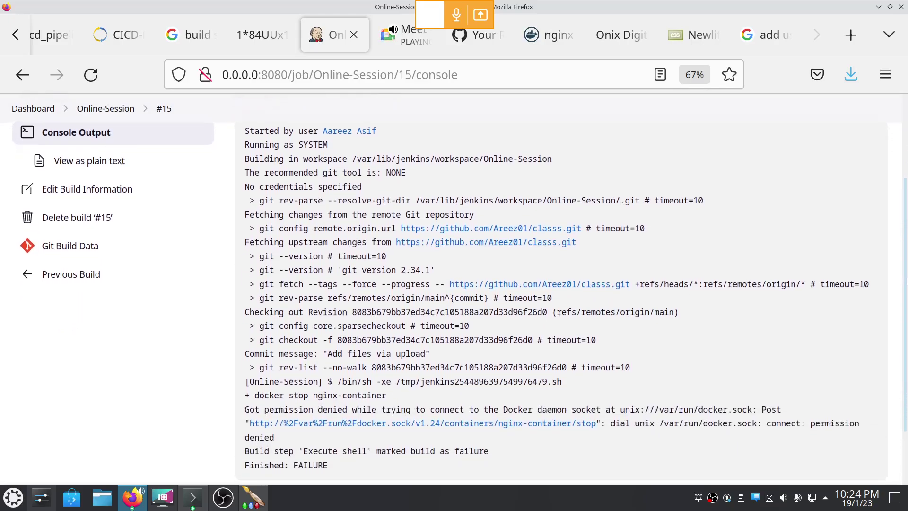
pyautogui.scroll(-2, 907, 281)
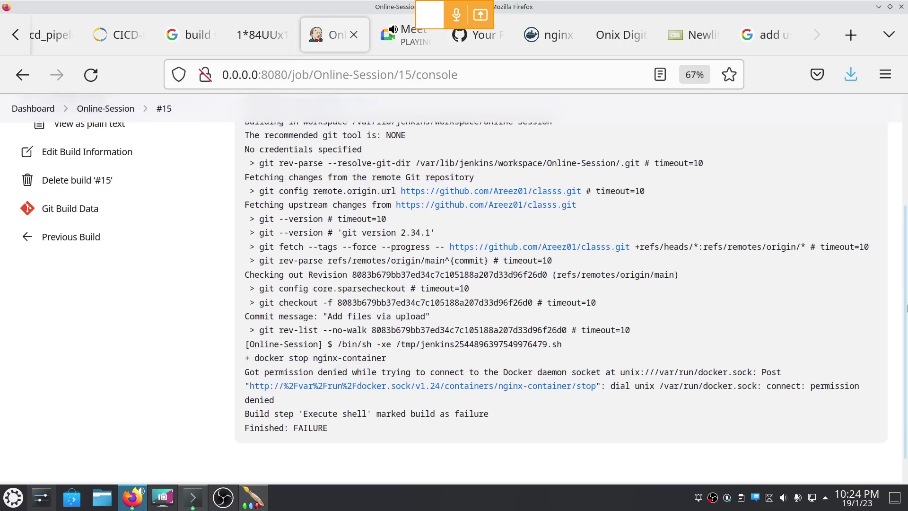
pyautogui.moveTo(907, 308); pyautogui.dragTo(907, 283)
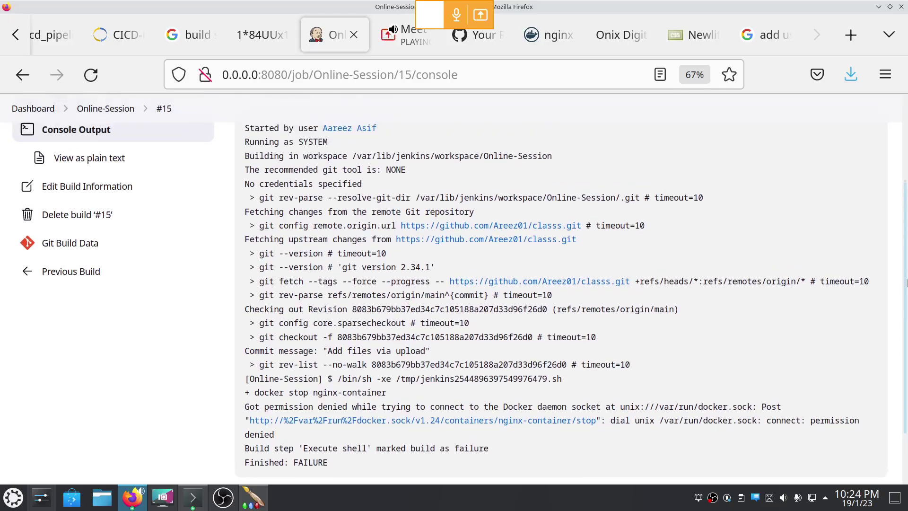
pyautogui.scroll(6, 399, 177)
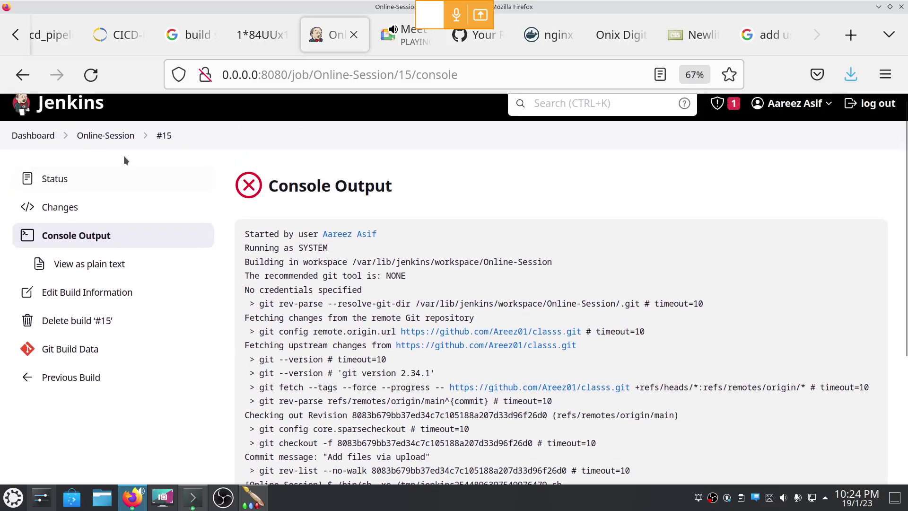
pyautogui.click(113, 136)
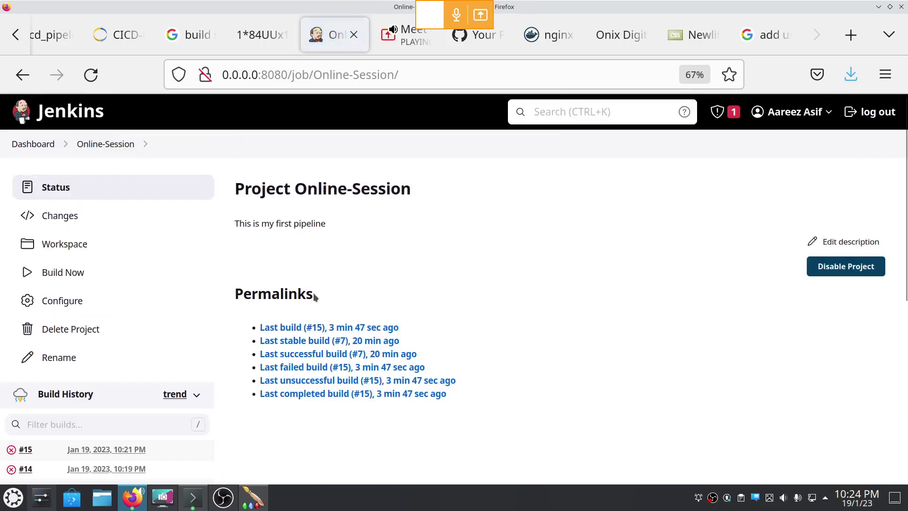
# - Open Online-Session's configuration and inspect the Execute shell build step and its options
pyautogui.click(95, 301)
pyautogui.moveTo(907, 142); pyautogui.dragTo(907, 442)
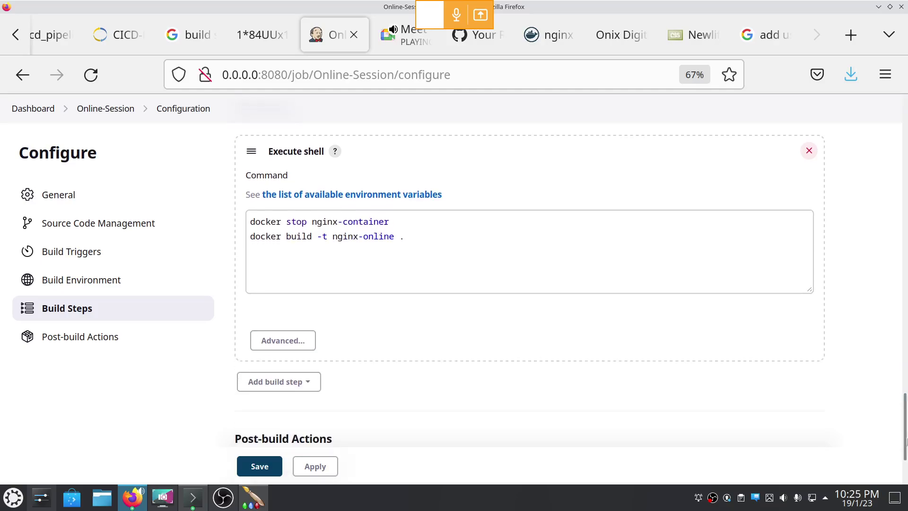
pyautogui.click(269, 251)
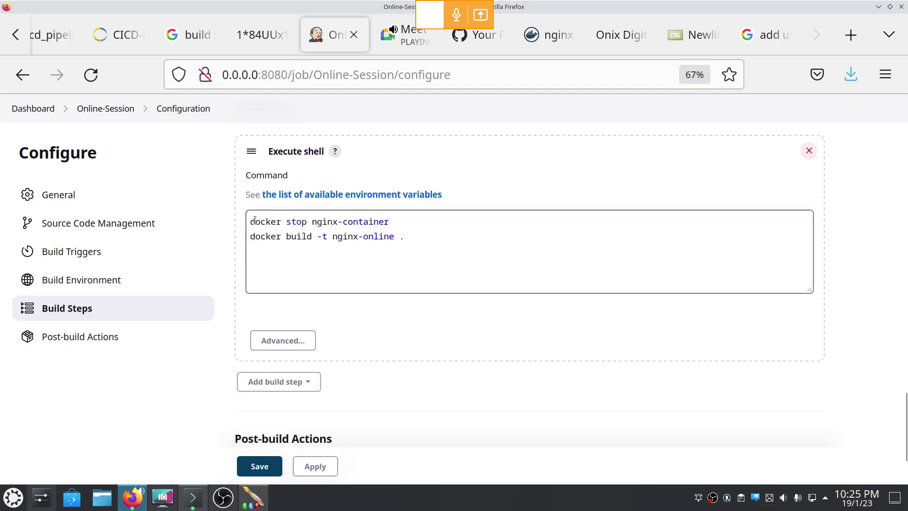
pyautogui.click(405, 255)
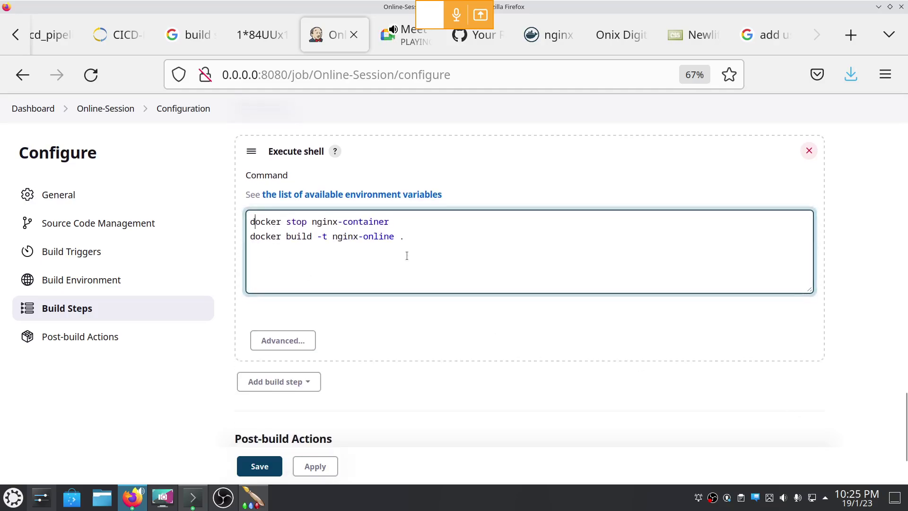
pyautogui.click(295, 342)
pyautogui.moveTo(906, 397); pyautogui.dragTo(906, 428)
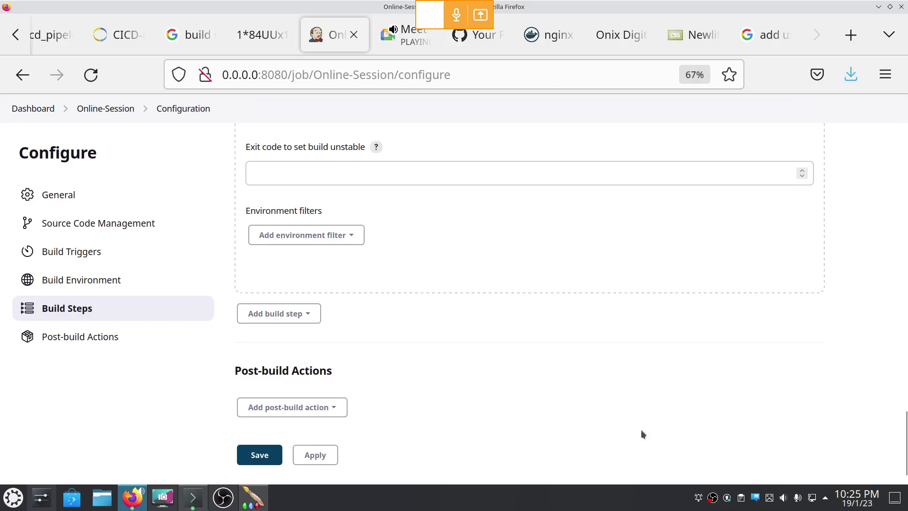
pyautogui.click(301, 320)
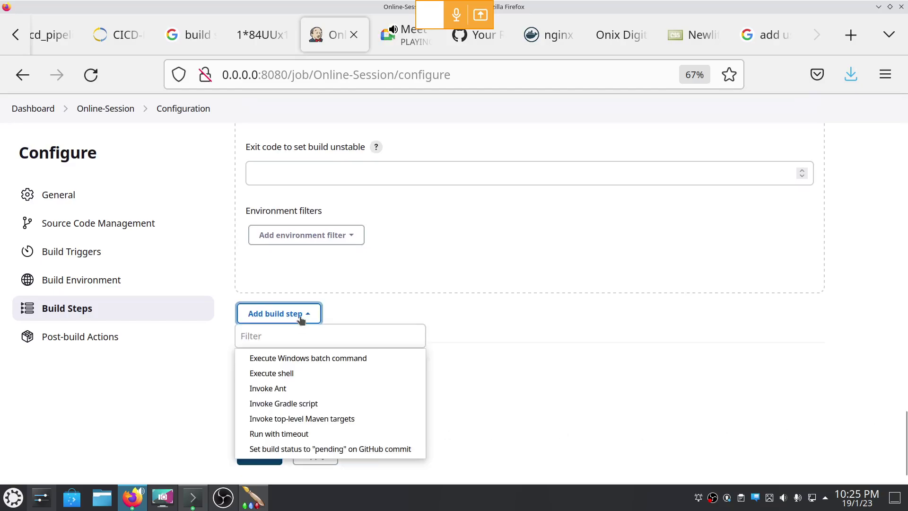
pyautogui.click(435, 310)
pyautogui.scroll(5, 258, 309)
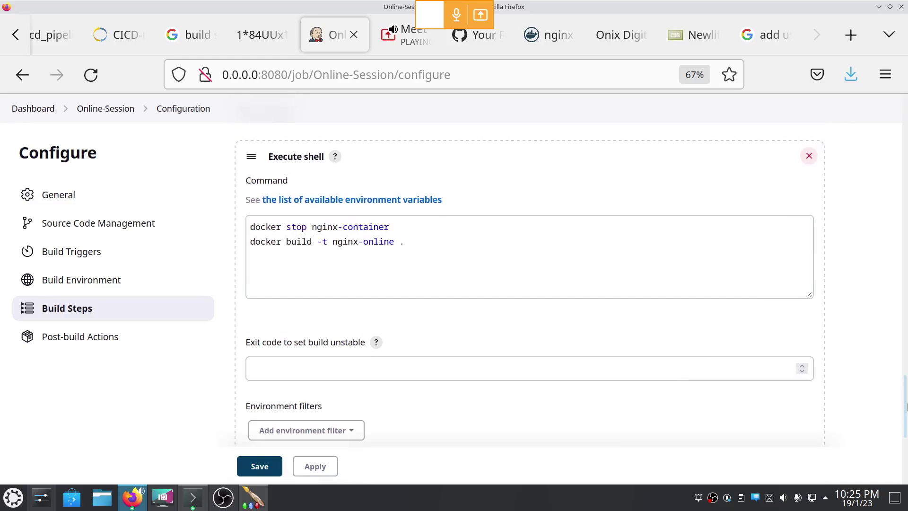
# - Prefix 'docker stop nginx-container' and 'docker build -t nginx-online .' with sudo, then apply and save
pyautogui.click(255, 247)
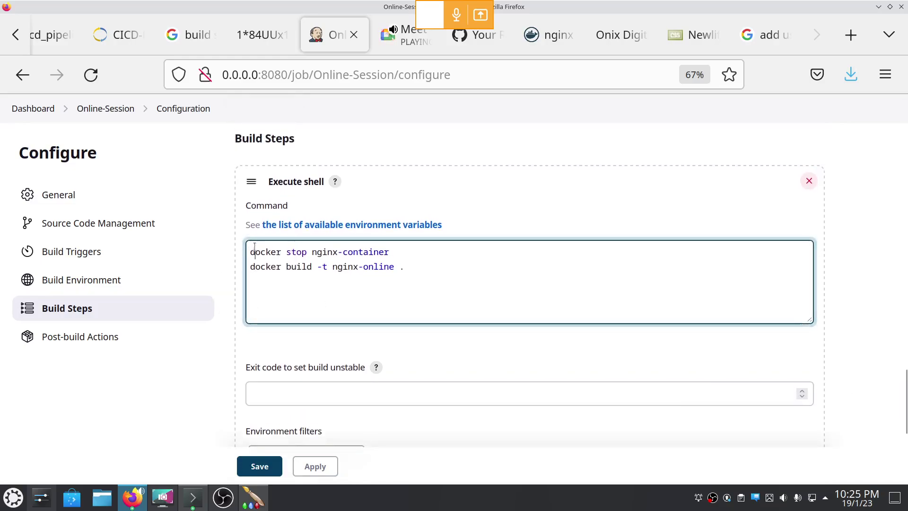
pyautogui.write('sudo')
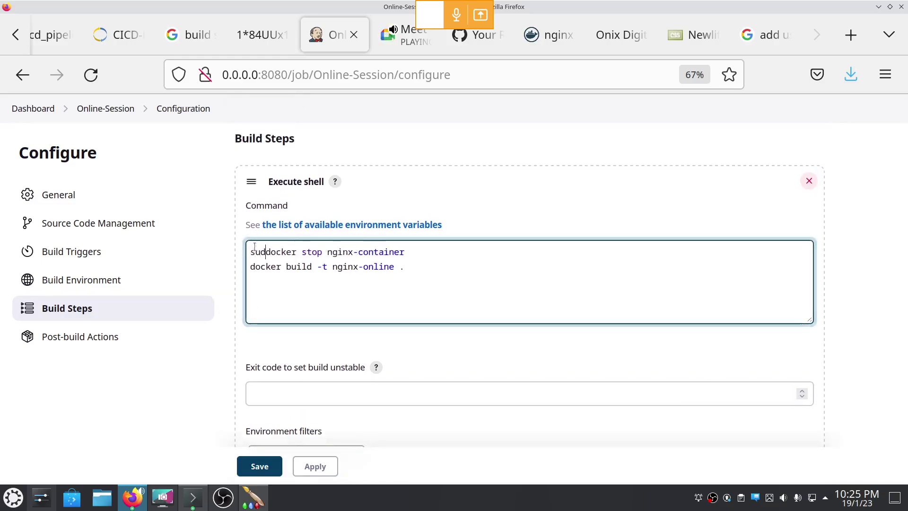
pyautogui.click(315, 467)
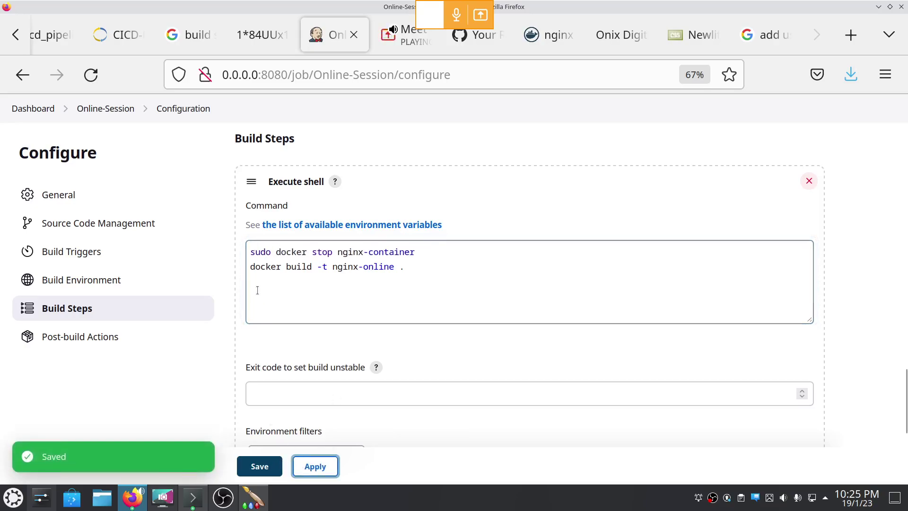
pyautogui.click(249, 267)
pyautogui.write('sudo')
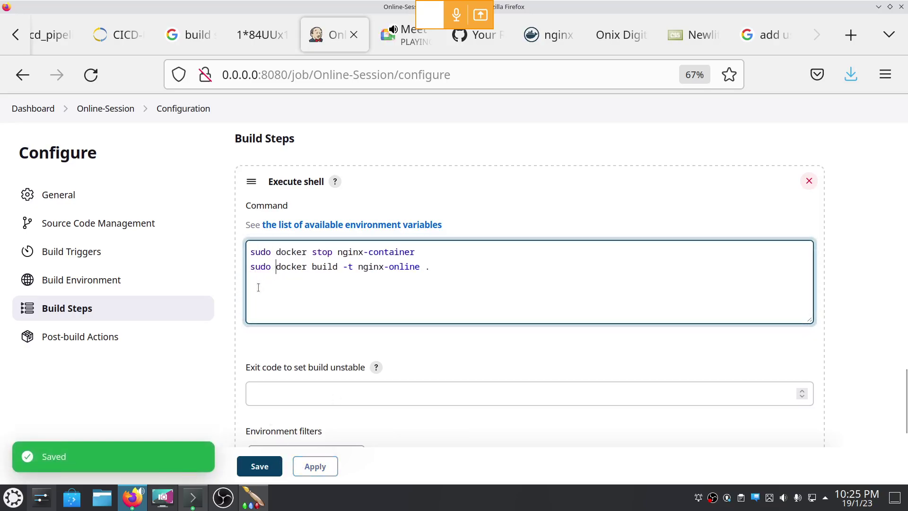
pyautogui.click(315, 466)
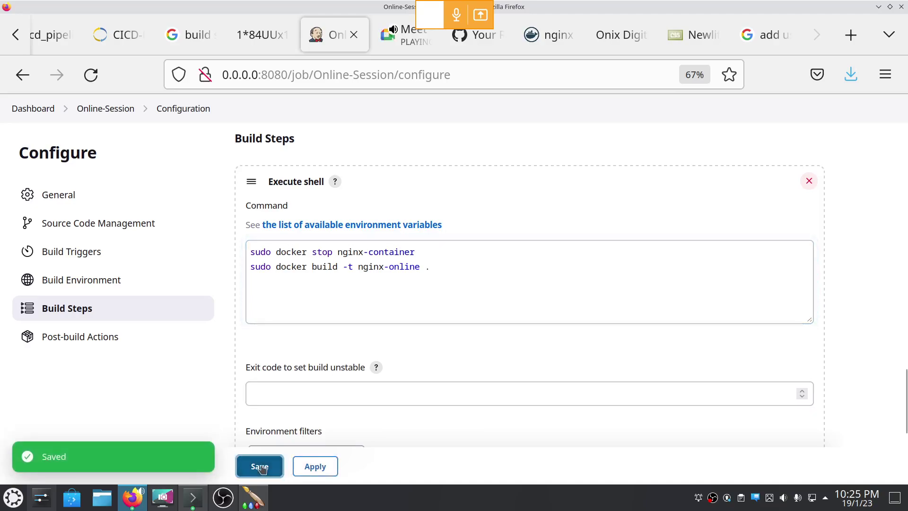
pyautogui.click(260, 467)
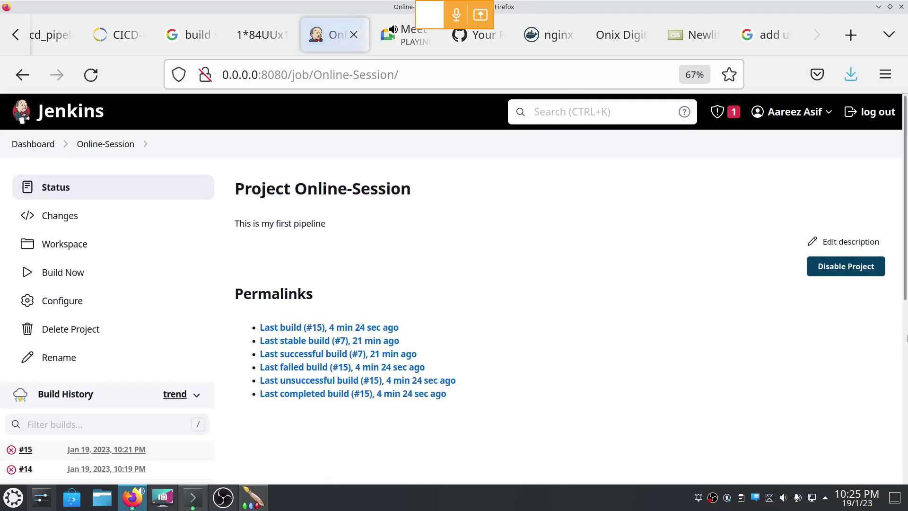
# - Run build #16 and read its console log, which fails because sudo requires a password
pyautogui.click(113, 277)
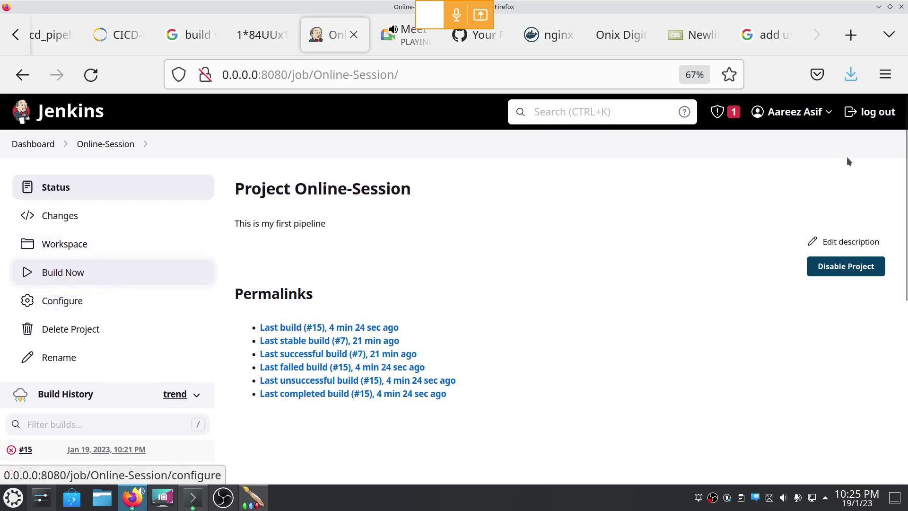
pyautogui.scroll(-5, 890, 213)
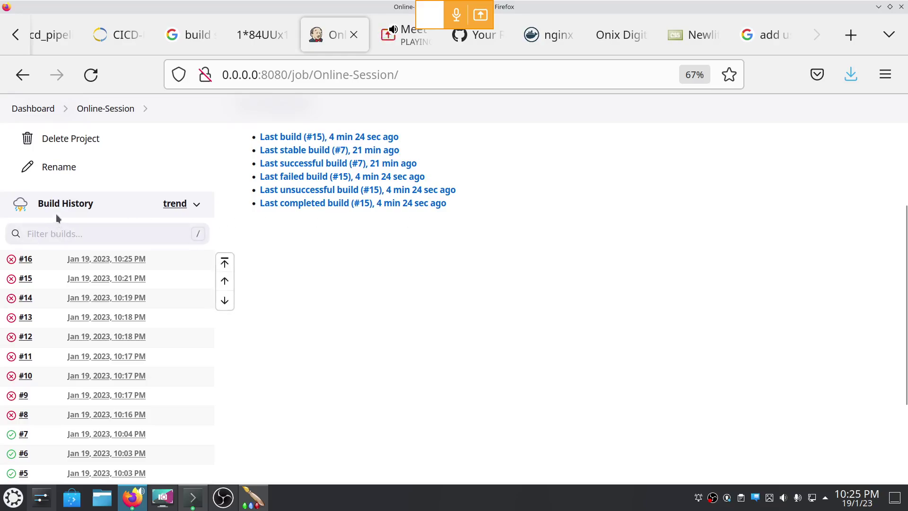
pyautogui.click(10, 262)
pyautogui.scroll(-5, 628, 363)
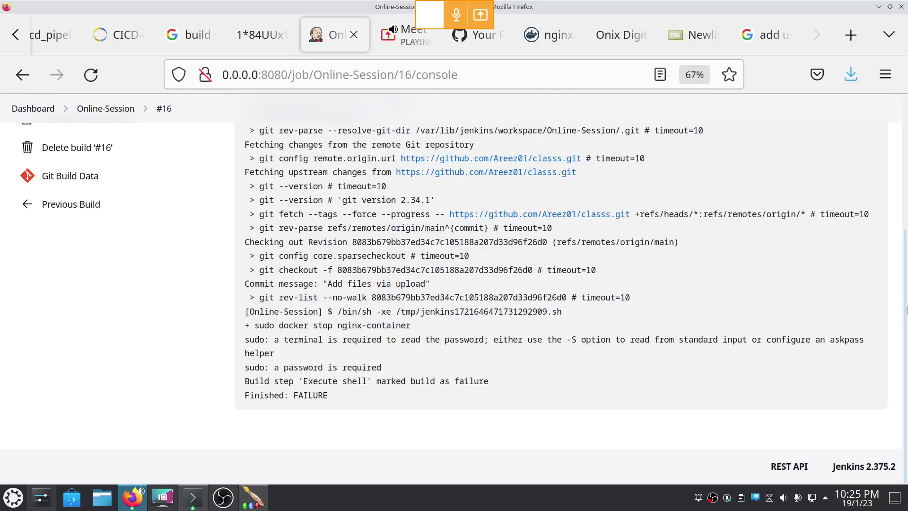
pyautogui.scroll(3, 907, 255)
pyautogui.moveTo(906, 255)
pyautogui.mouseDown()
pyautogui.moveTo(907, 242)
pyautogui.moveTo(907, 302)
pyautogui.moveTo(907, 250)
pyautogui.mouseUp()
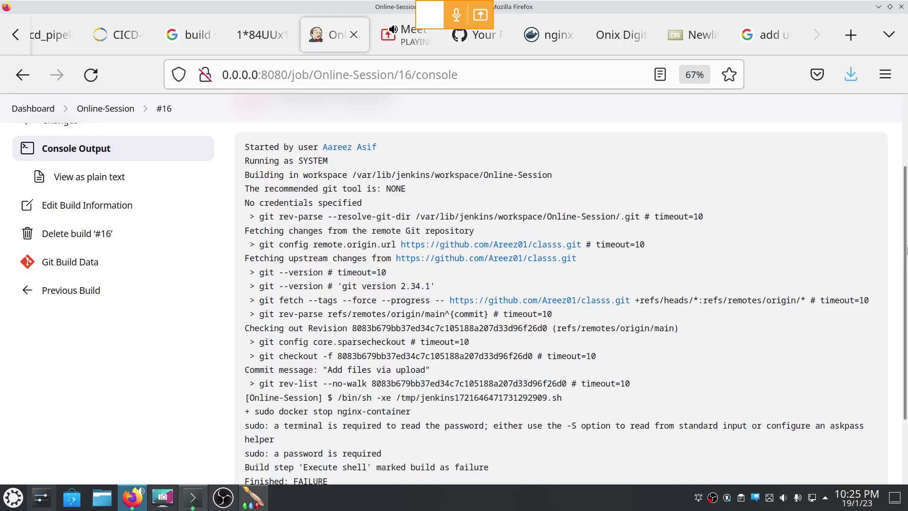
pyautogui.scroll(-2, 907, 250)
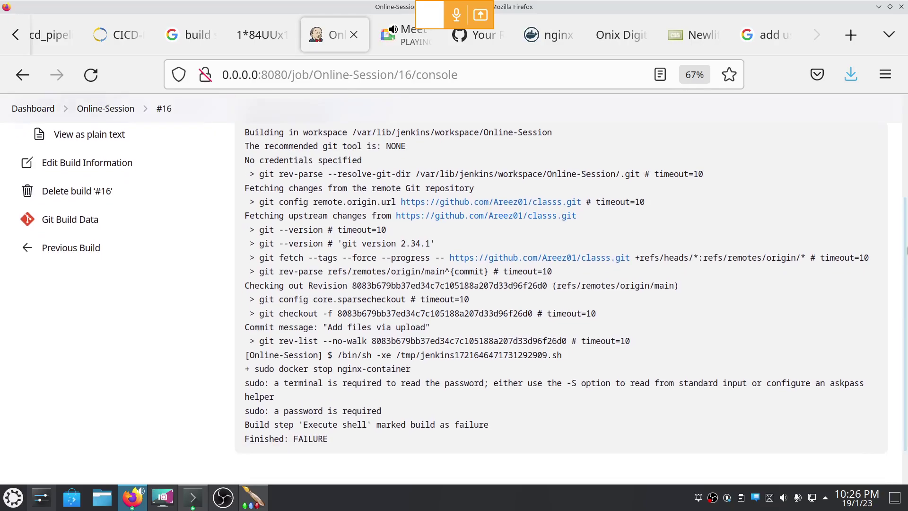
pyautogui.hotkey('alt', 'Tab')
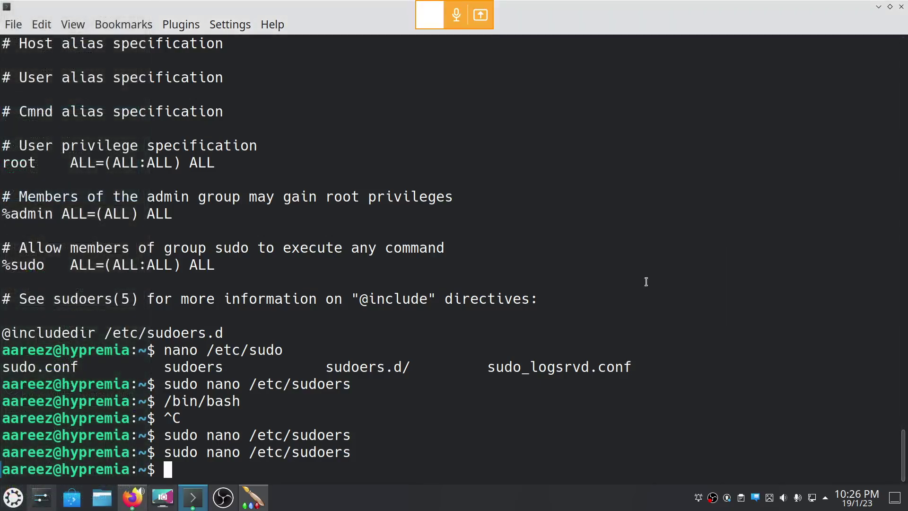
# - Run 'su jenkins' and enter a password, which ends in an authentication failure
pyautogui.write('su jenkins')
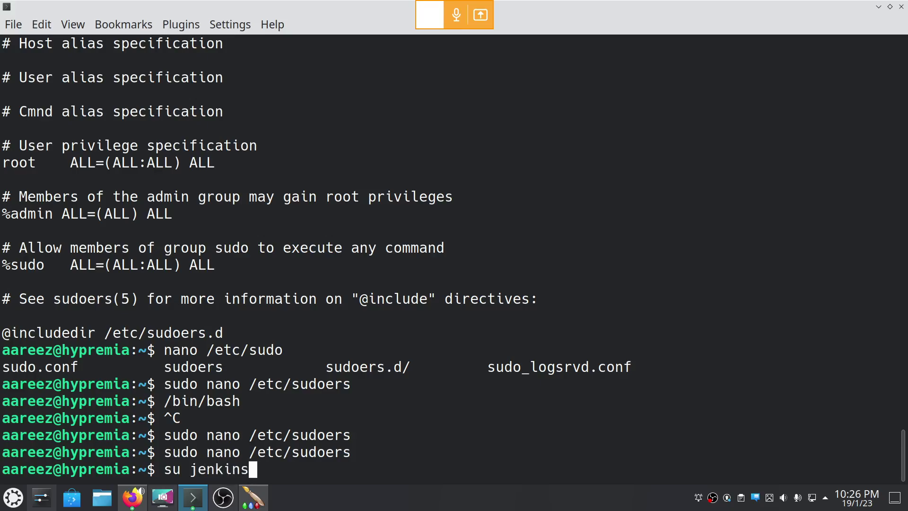
pyautogui.press('Return')
pyautogui.press('Return')
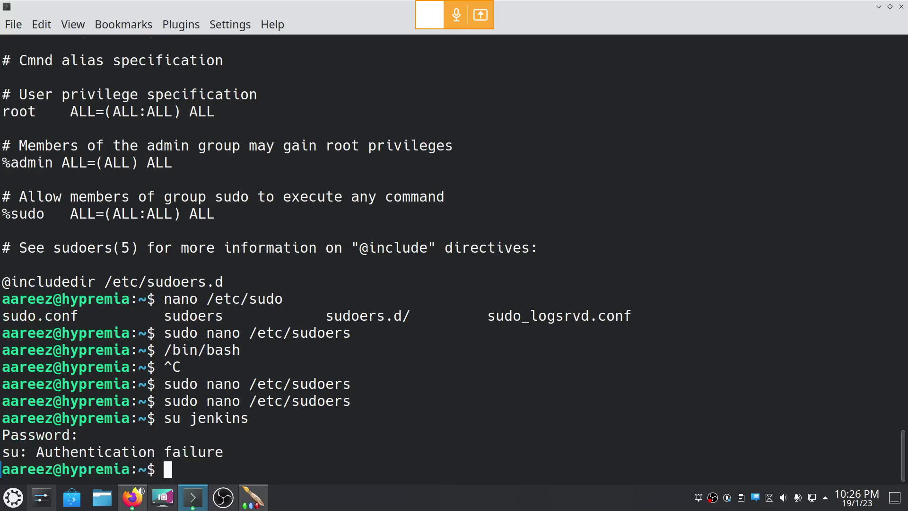
pyautogui.write('passwd')
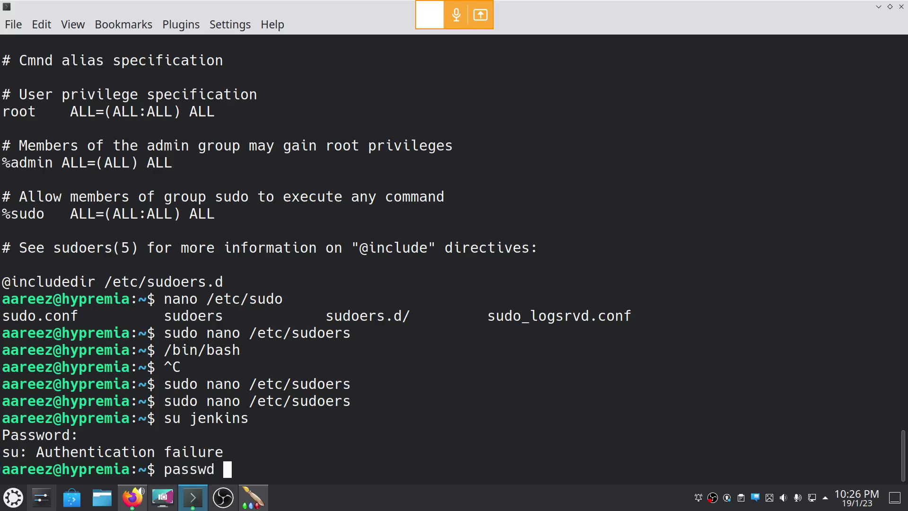
pyautogui.hotkey('alt', 'Tab')
# - Google 'jenkins user default password', then enter 'su jenkins' again in the terminal
pyautogui.click(851, 35)
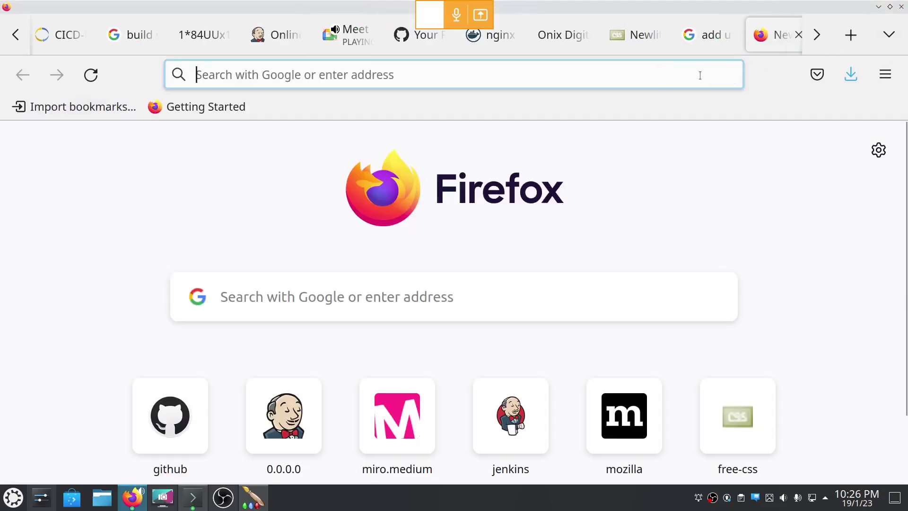
pyautogui.write('jenkins us')
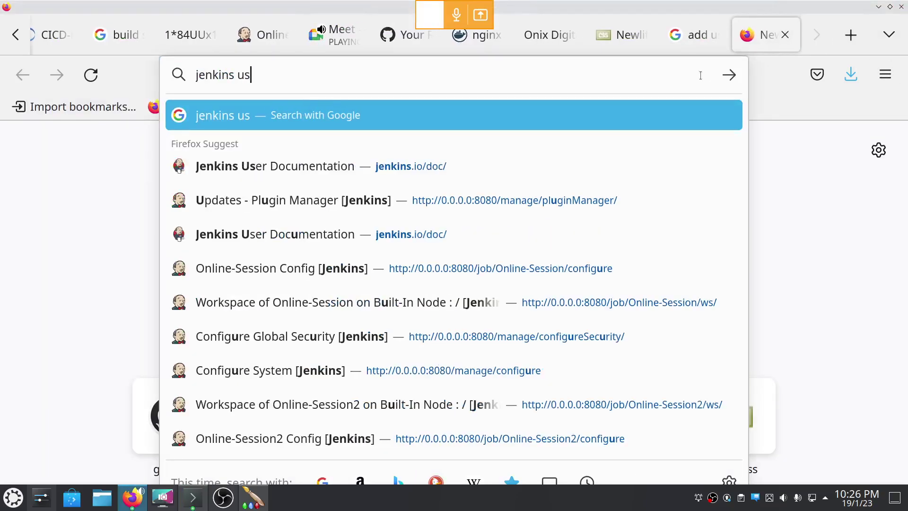
pyautogui.write('er defauly password')
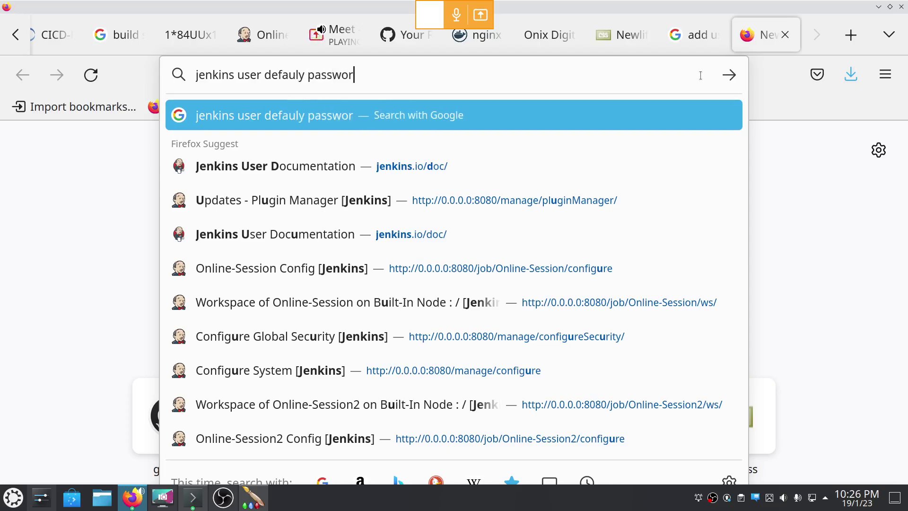
pyautogui.press('Return')
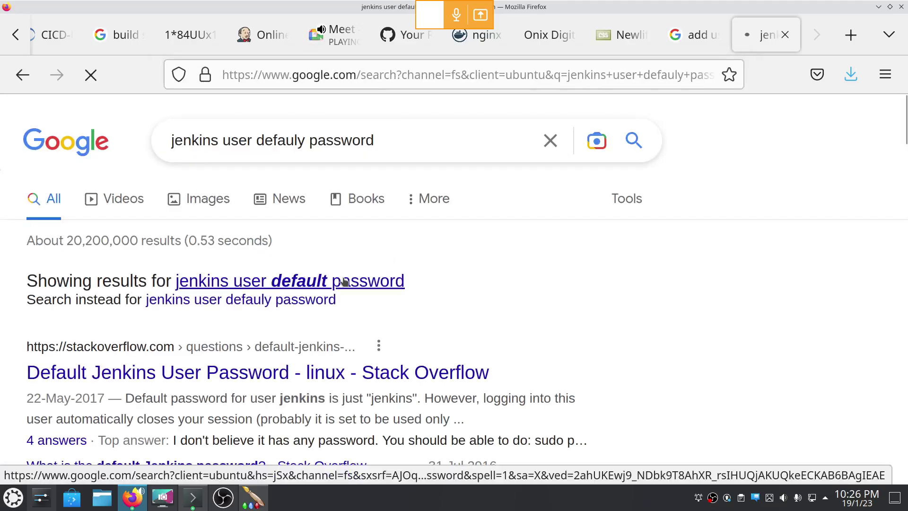
pyautogui.click(344, 282)
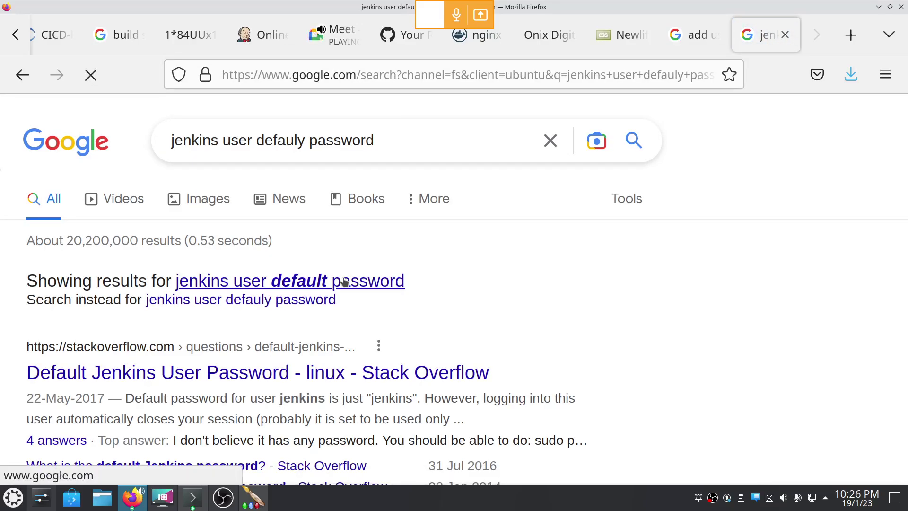
pyautogui.hotkey('alt', 'Tab')
pyautogui.write('su jenkins')
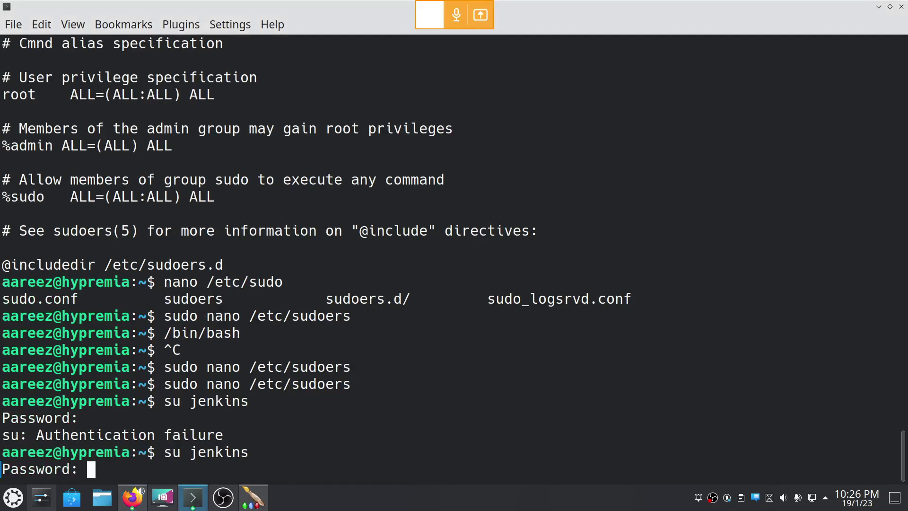
# - Submit passwords to two 'su jenkins' attempts, the first failing authentication
pyautogui.press('Return')
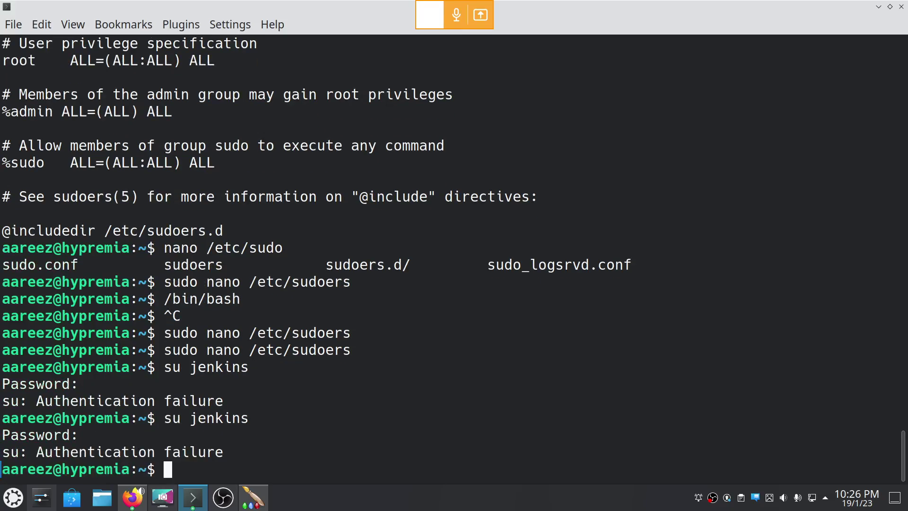
pyautogui.write('su jenkins')
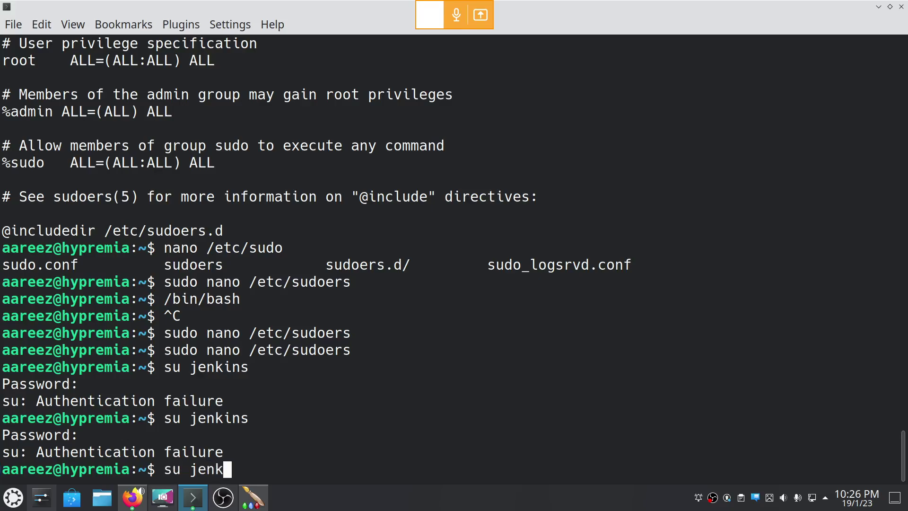
pyautogui.press('Return')
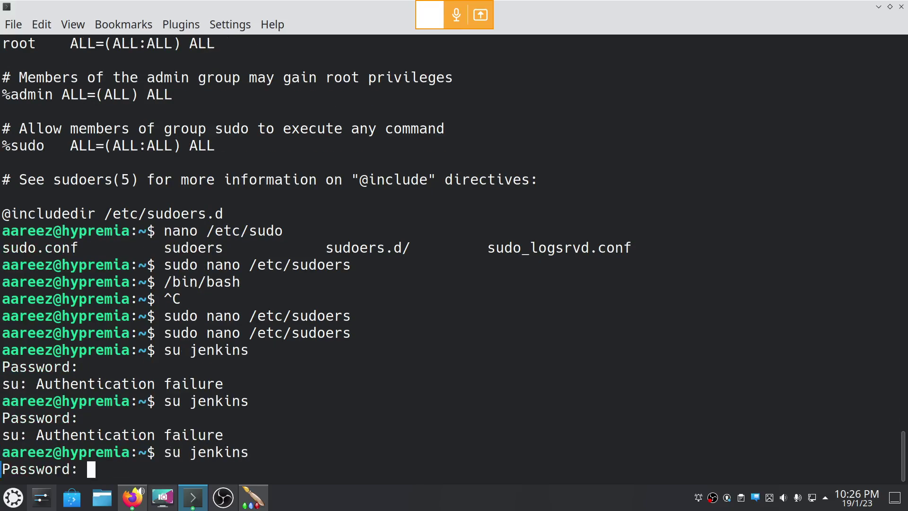
pyautogui.press('Return')
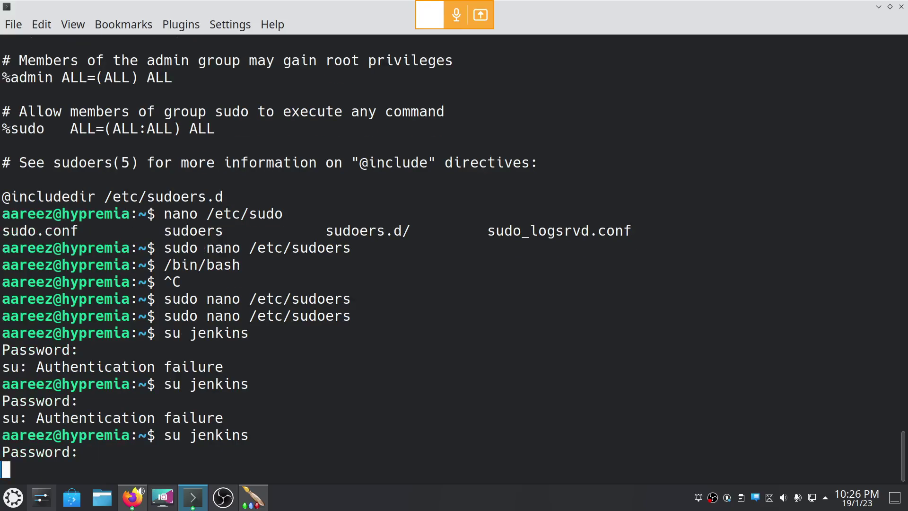
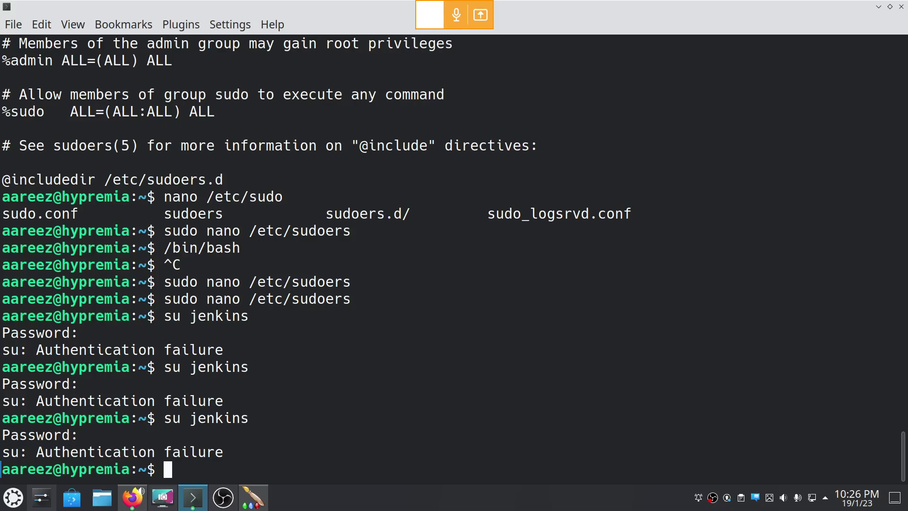
# - Reset the jenkins user's password with sudo passwd jenkins, entering the new password twice
pyautogui.write('passwd')
pyautogui.press('Home')
pyautogui.write('s')
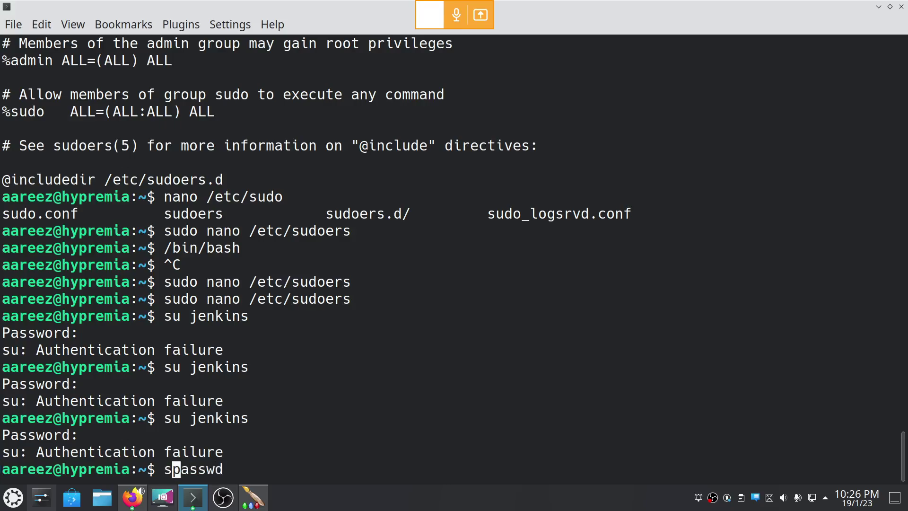
pyautogui.write('udo')
pyautogui.press('Right')
pyautogui.press('Right')
pyautogui.press('End')
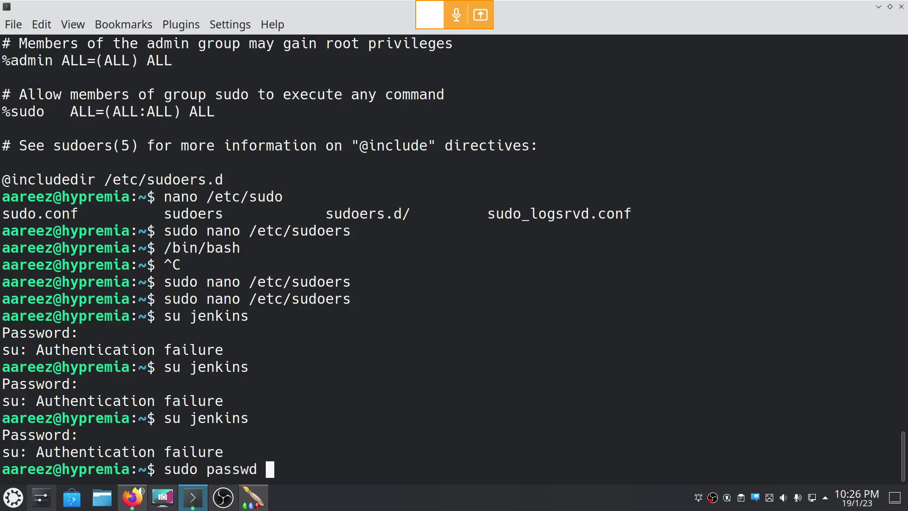
pyautogui.write('jenkins')
pyautogui.press('Return')
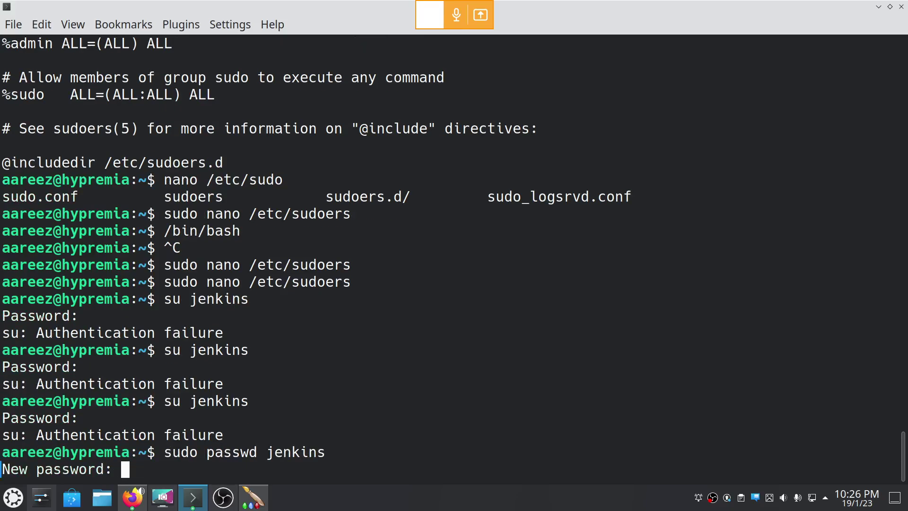
pyautogui.press('Return')
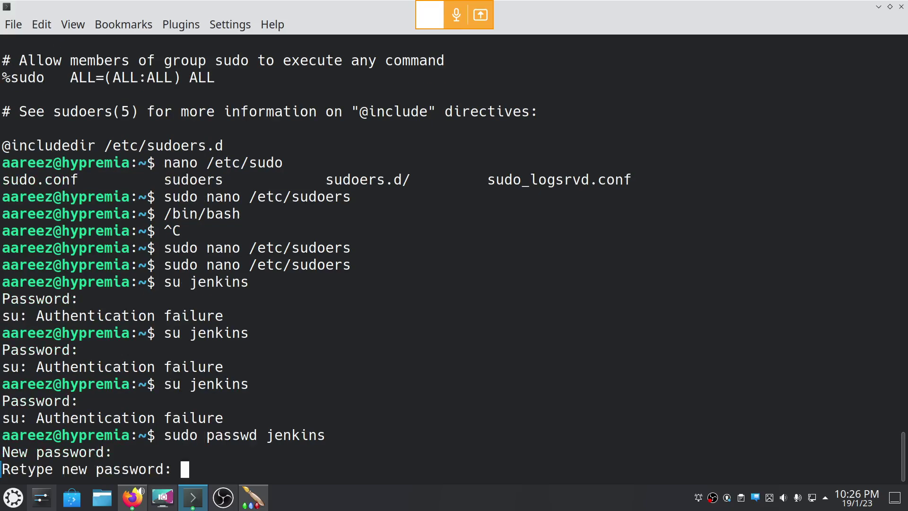
pyautogui.press('Return')
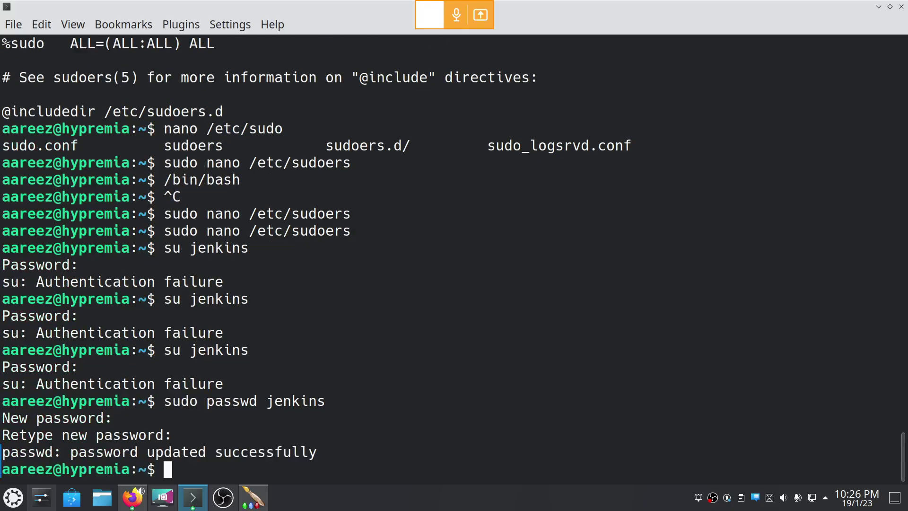
# - Switch to the jenkins user with su jenkins, run docker ps -a, then exit that shell
pyautogui.write('su jenk')
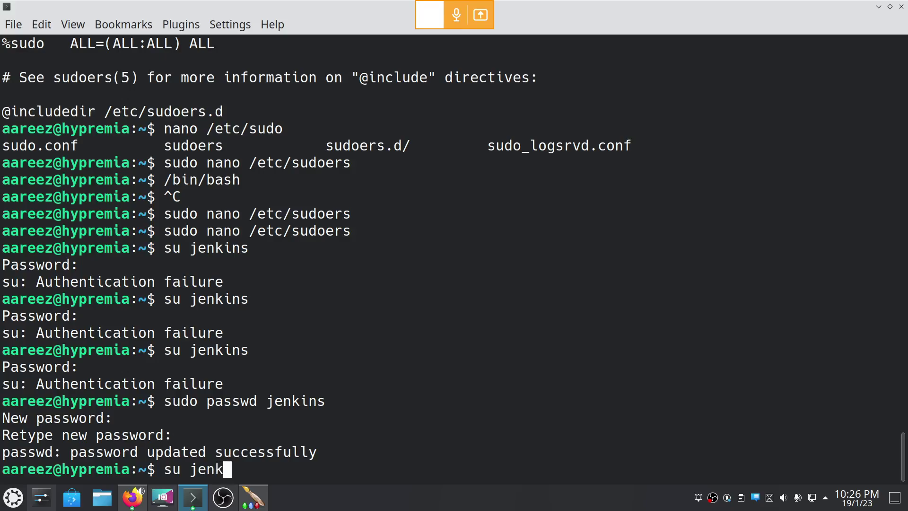
pyautogui.write('ins')
pyautogui.press('Return')
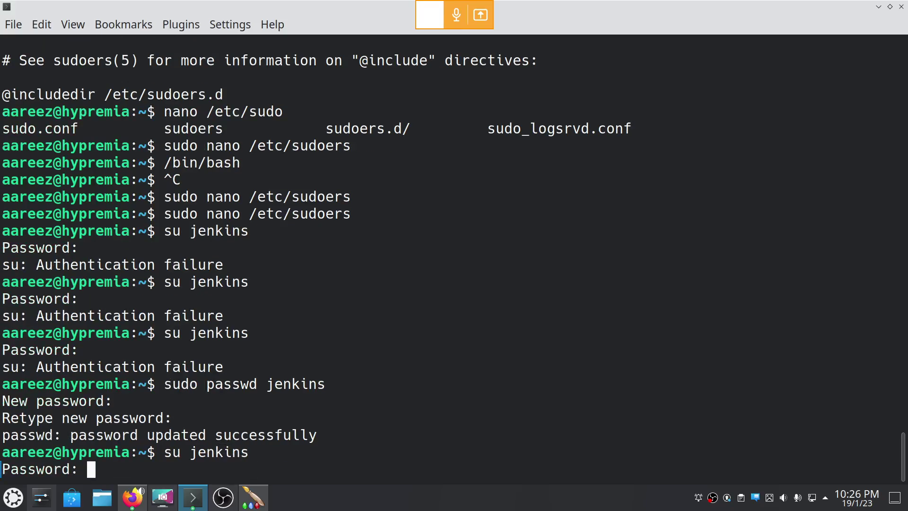
pyautogui.press('Return')
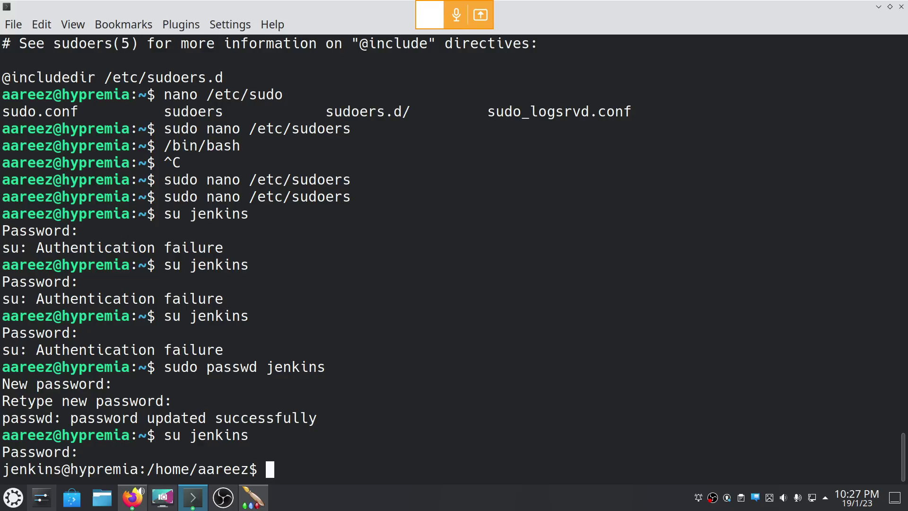
pyautogui.write('docker ps -a')
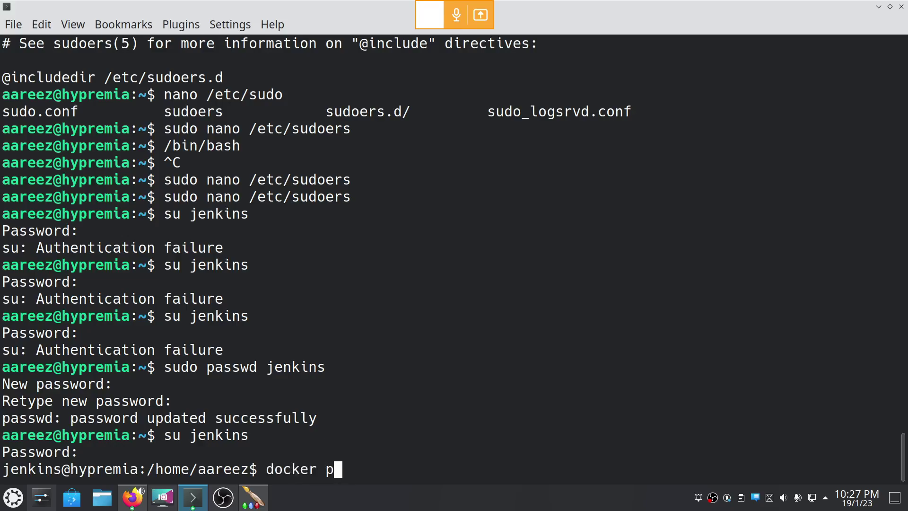
pyautogui.press('Return')
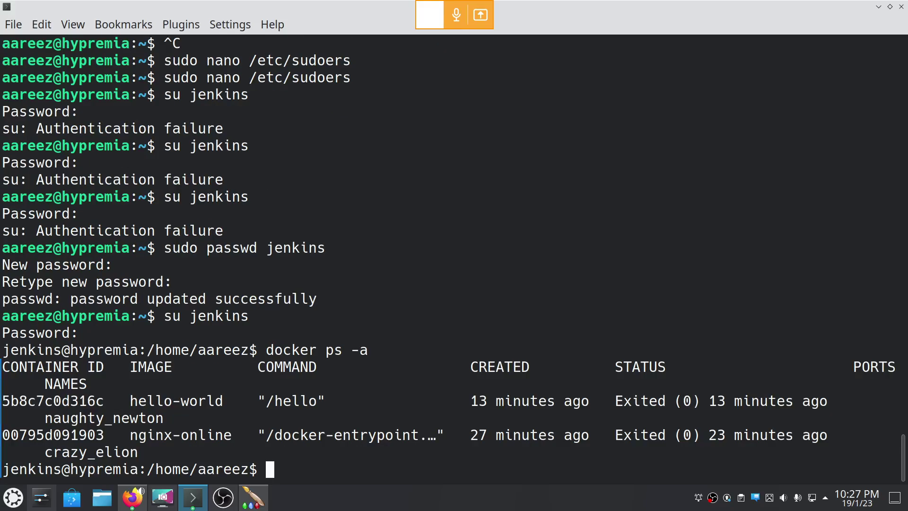
pyautogui.write('docker')
pyautogui.press('BackSpace')
pyautogui.press('BackSpace')
pyautogui.press('BackSpace')
pyautogui.press('BackSpace')
pyautogui.press('BackSpace')
pyautogui.press('BackSpace')
pyautogui.write('exit')
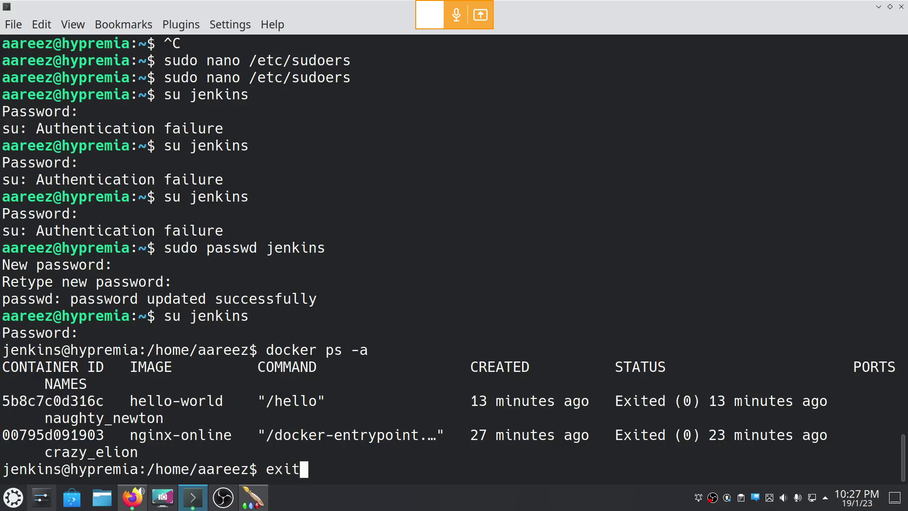
pyautogui.press('Return')
pyautogui.hotkey('alt', 'Tab')
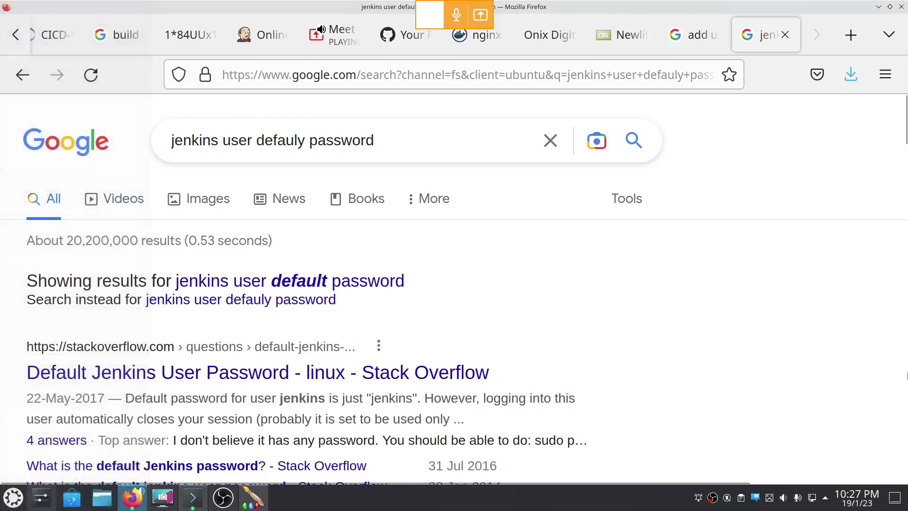
pyautogui.click(677, 38)
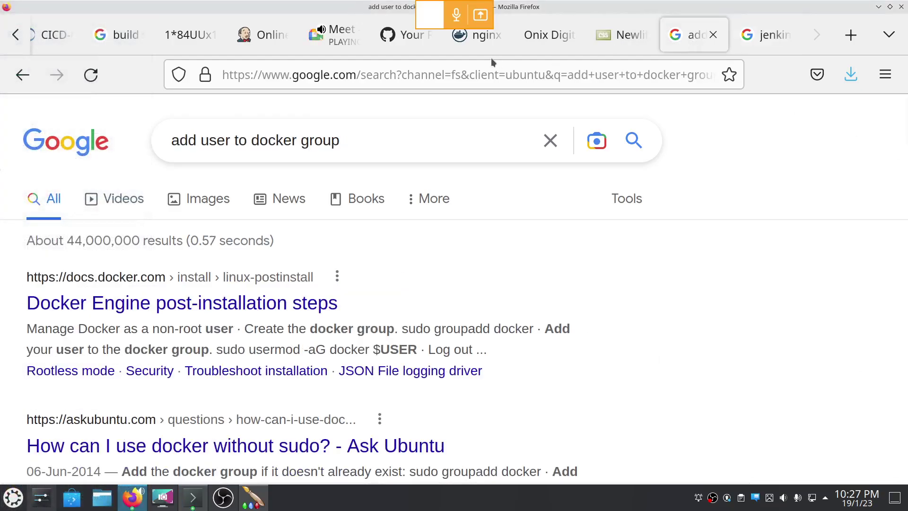
pyautogui.click(269, 48)
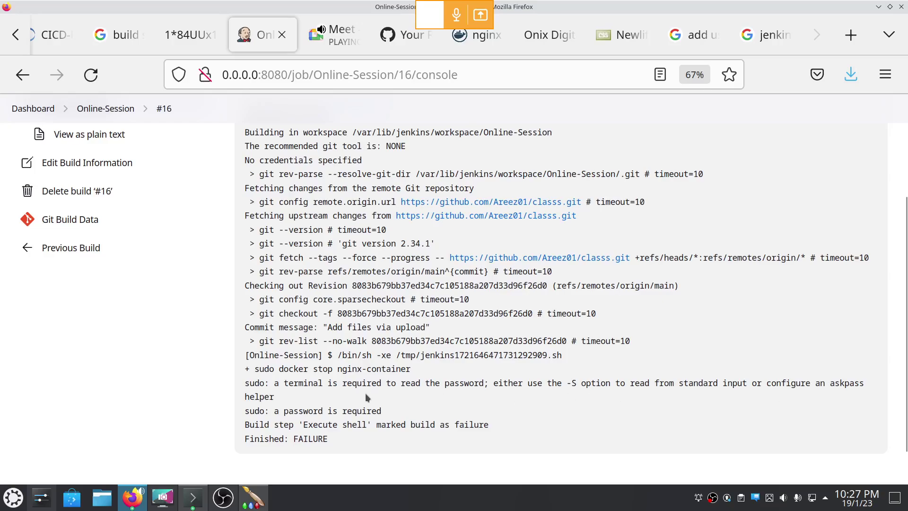
pyautogui.moveTo(300, 384); pyautogui.dragTo(847, 383)
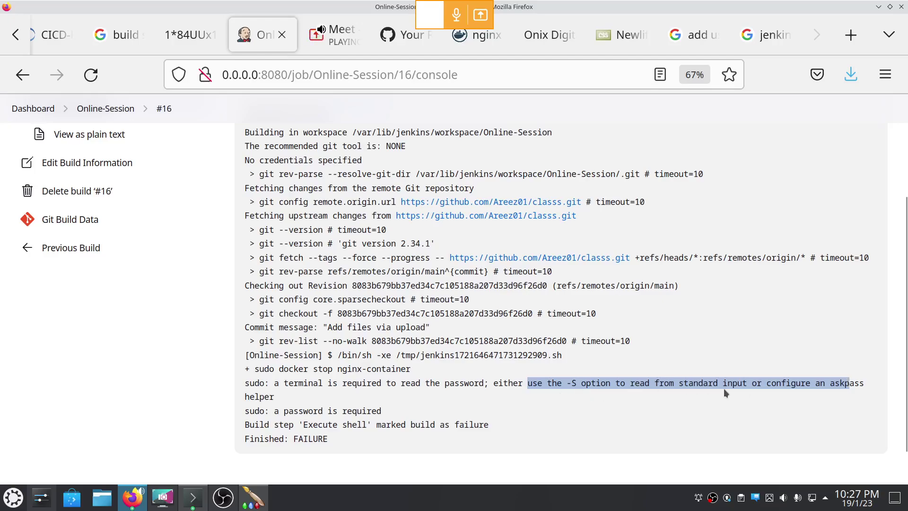
pyautogui.click(828, 387)
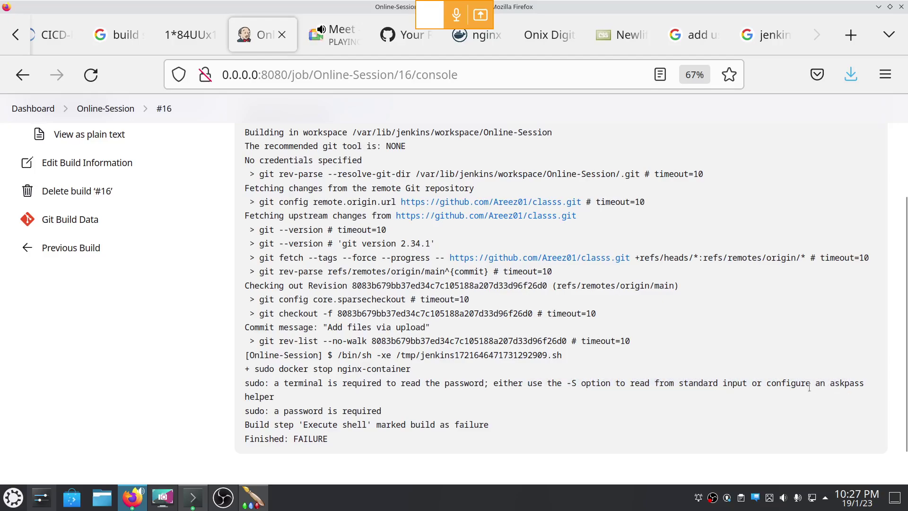
pyautogui.hotkey('alt', 'Tab')
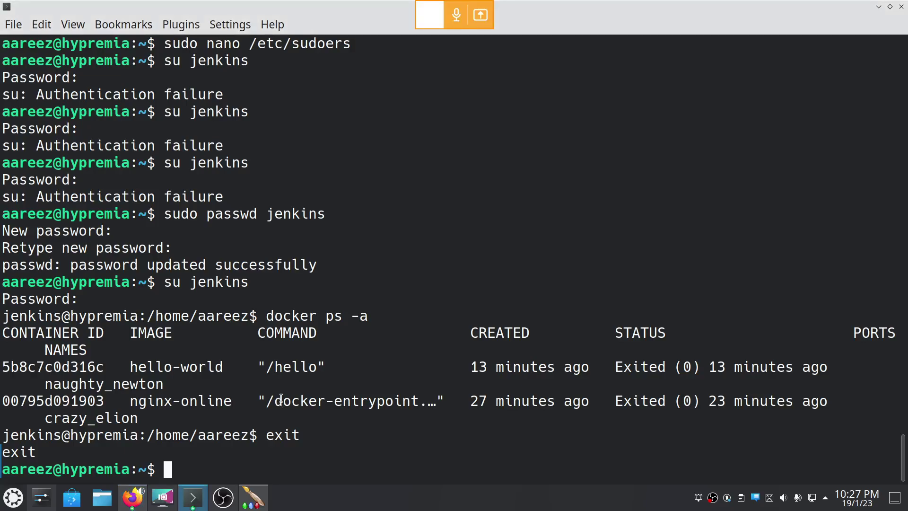
# - Reload the Jenkins build console, then list all containers in Konsole with sudo docker ps -a
pyautogui.hotkey('alt', 'Tab')
pyautogui.press('F5')
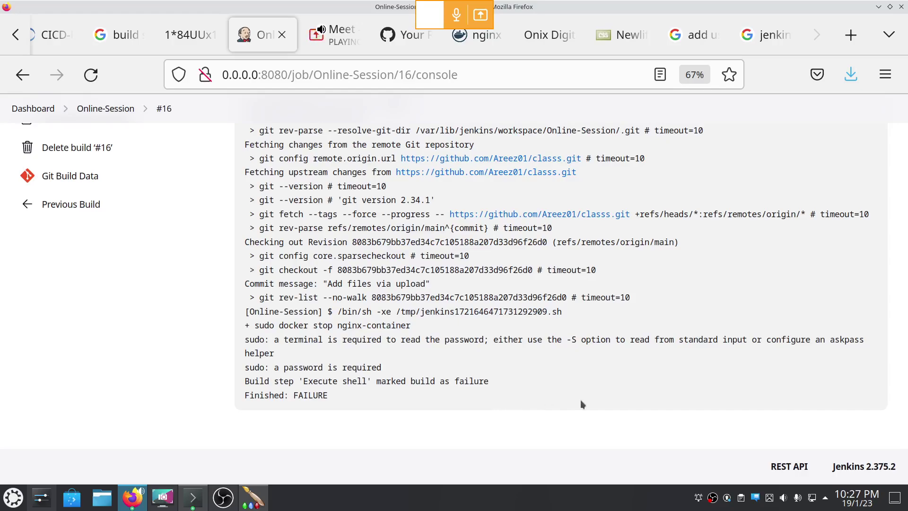
pyautogui.hotkey('alt', 'Tab')
pyautogui.write('s')
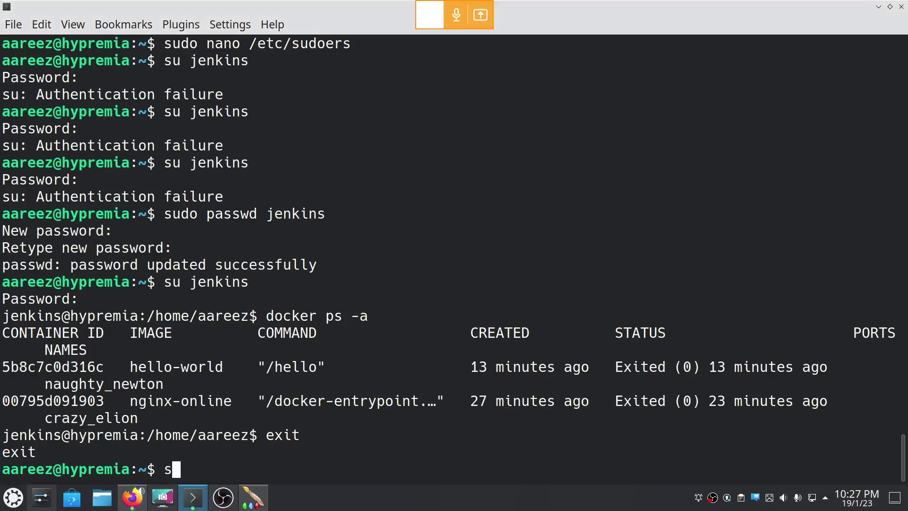
pyautogui.write('udo docke')
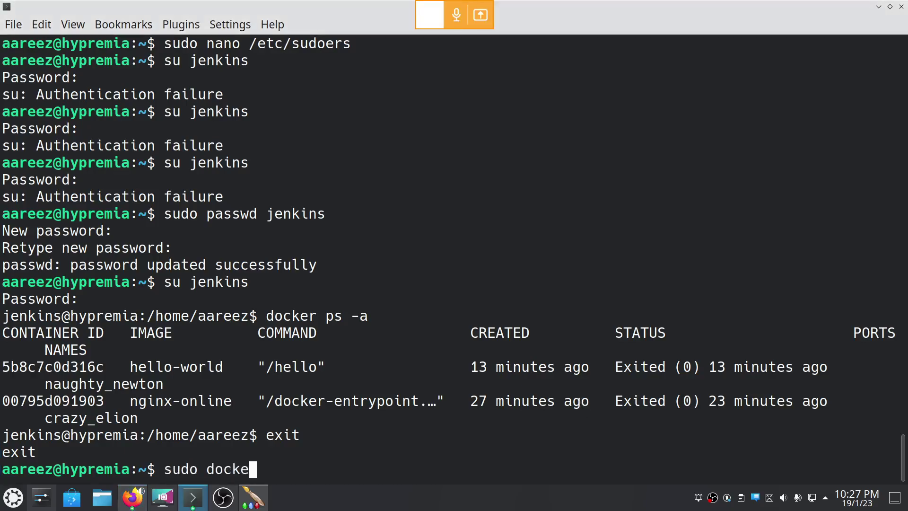
pyautogui.write('r ps -a')
pyautogui.press('Return')
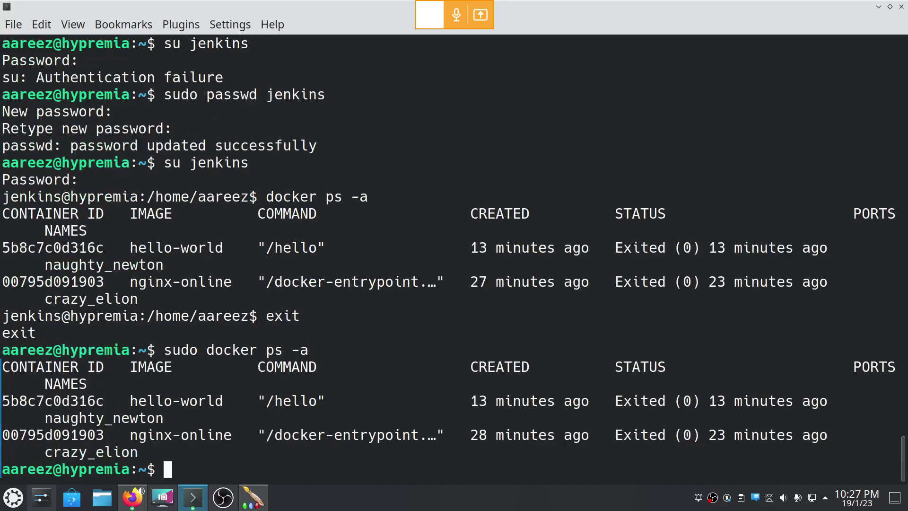
# - Return to Jenkins build #16's failed console output and scroll up through the log
pyautogui.hotkey('alt', 'Tab')
pyautogui.scroll(3, 901, 343)
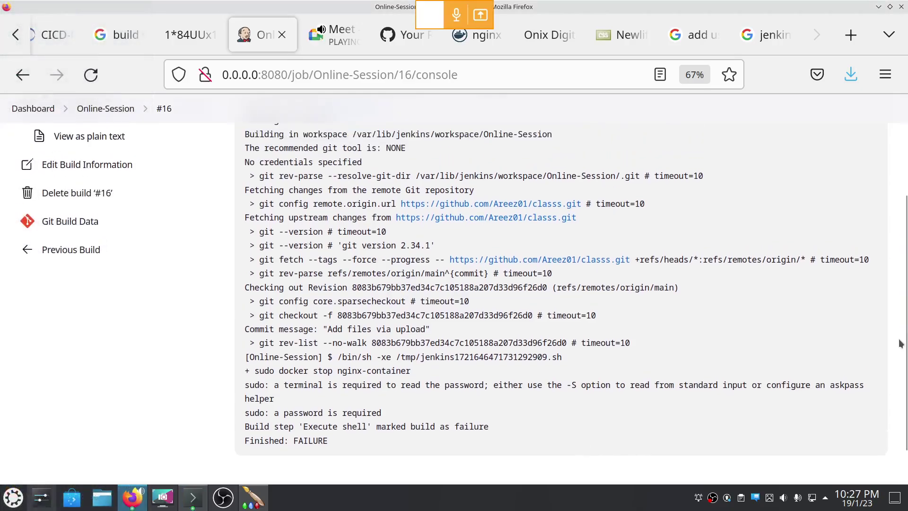
pyautogui.scroll(5, 901, 344)
# - Remove sudo from the docker commands in Online-Session's shell build step, then apply and save
pyautogui.click(108, 144)
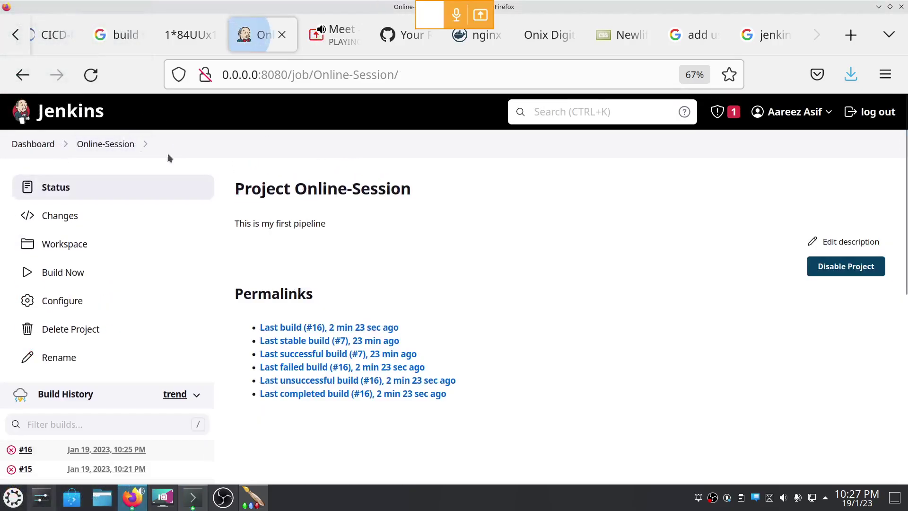
pyautogui.click(75, 302)
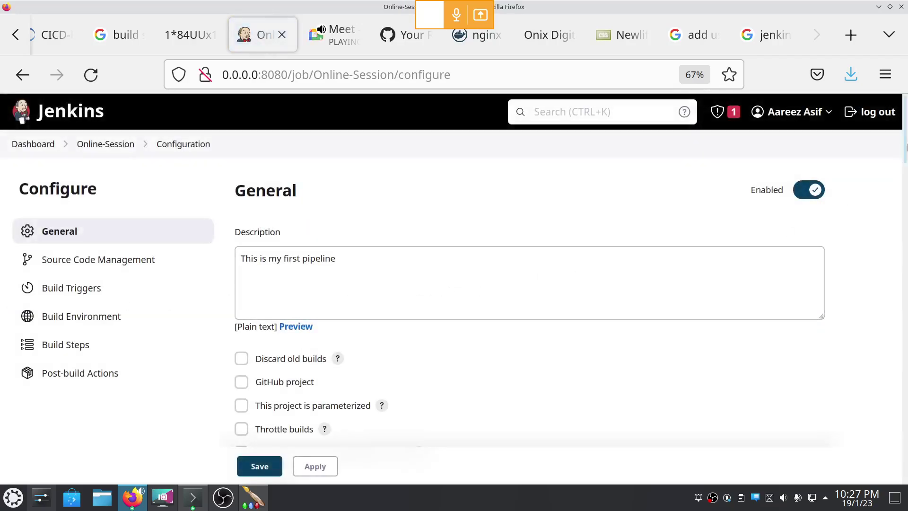
pyautogui.moveTo(906, 148); pyautogui.dragTo(906, 430)
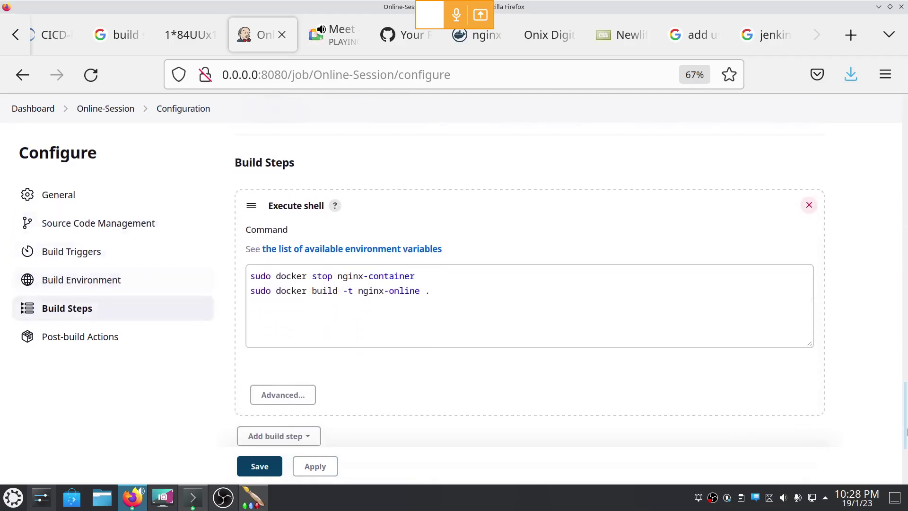
pyautogui.moveTo(277, 276); pyautogui.dragTo(207, 296)
pyautogui.press('BackSpace')
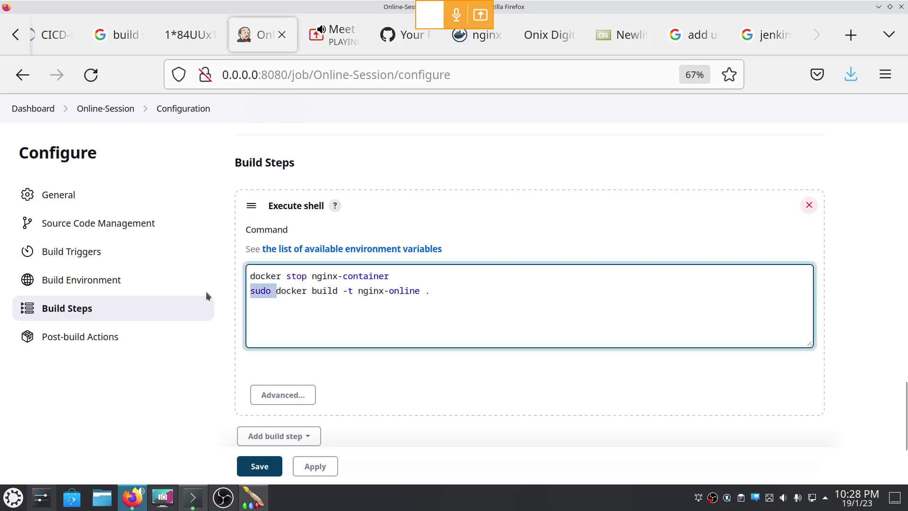
pyautogui.press('BackSpace')
pyautogui.click(315, 466)
pyautogui.click(260, 467)
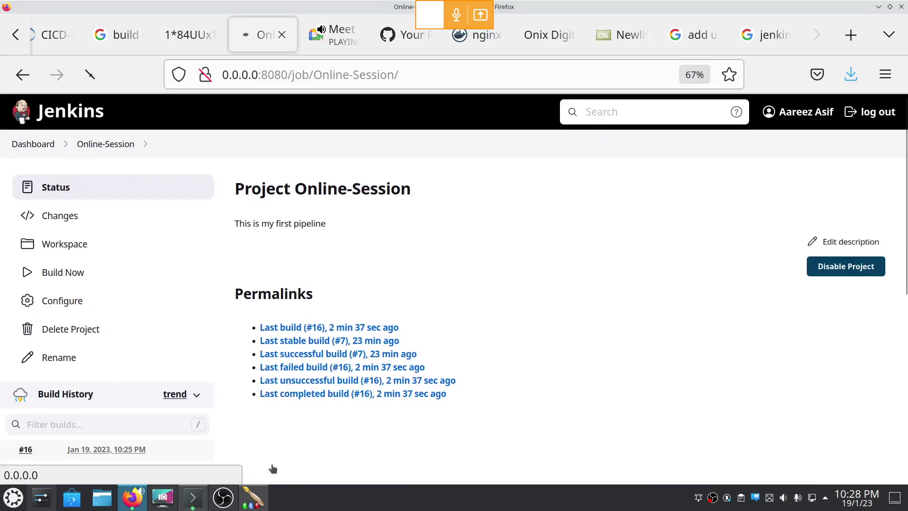
# - Trigger build #17 of Online-Session and return to the job configuration
pyautogui.click(106, 270)
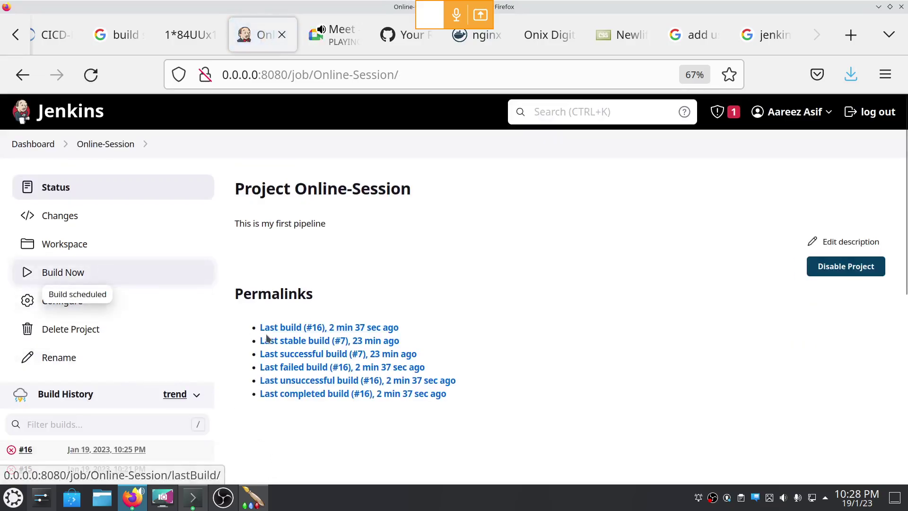
pyautogui.scroll(-2, 906, 185)
pyautogui.scroll(-1, 906, 187)
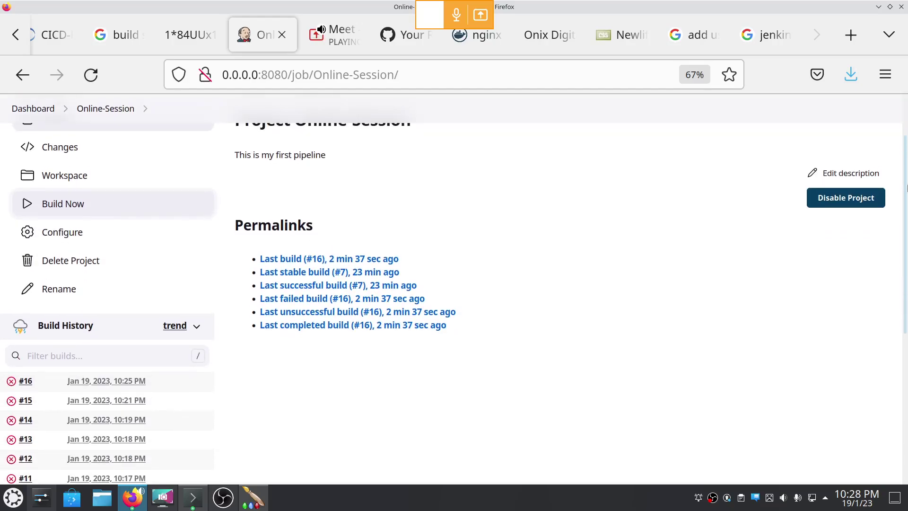
pyautogui.click(36, 206)
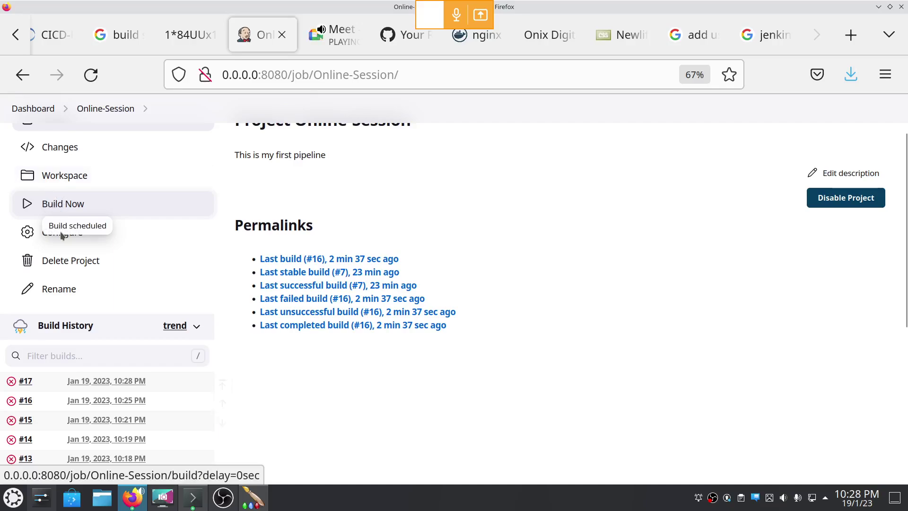
pyautogui.click(124, 243)
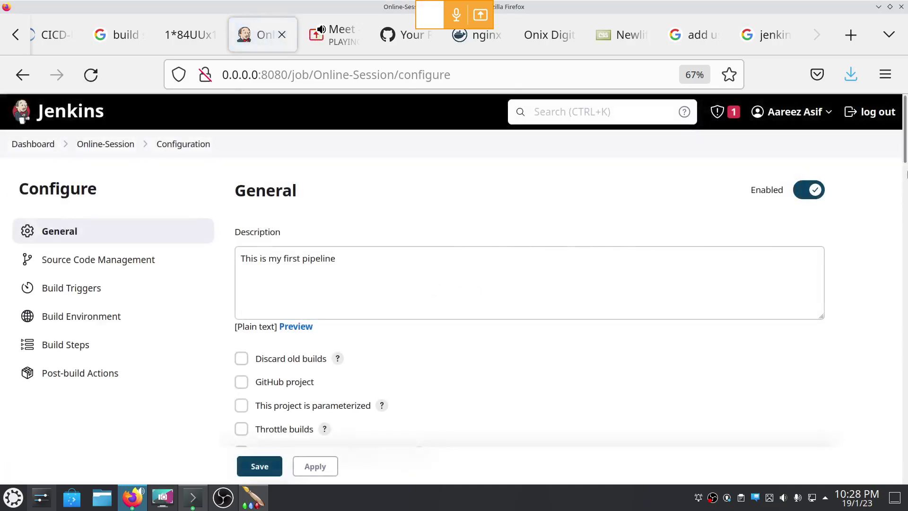
# - Replace the Execute shell commands with just docker ps -a, then apply and save
pyautogui.scroll(-15, 661, 371)
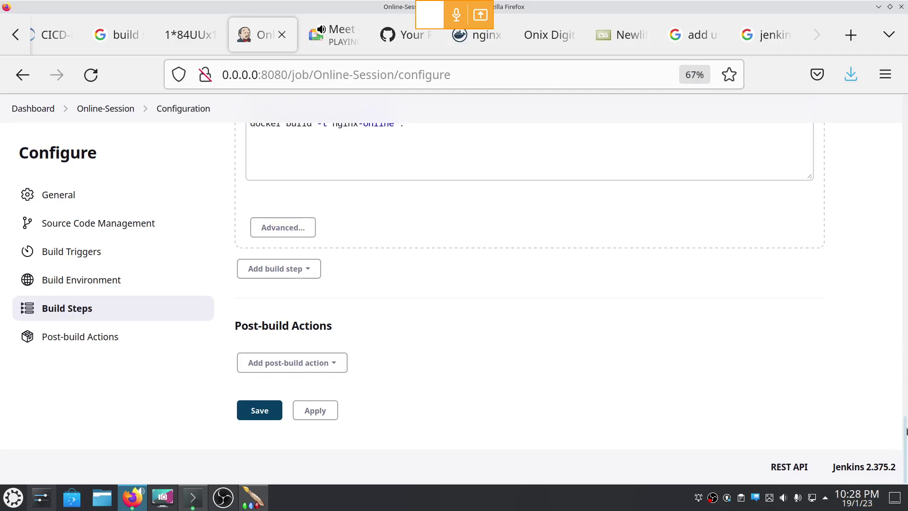
pyautogui.scroll(4, 410, 330)
pyautogui.click(409, 330)
pyautogui.hotkey('ctrl', 'a')
pyautogui.press('BackSpace')
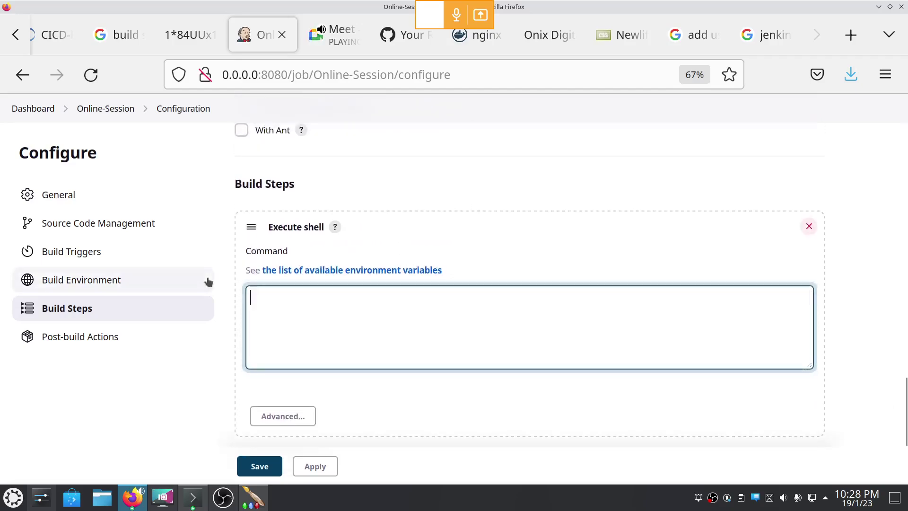
pyautogui.write('docker ps -a')
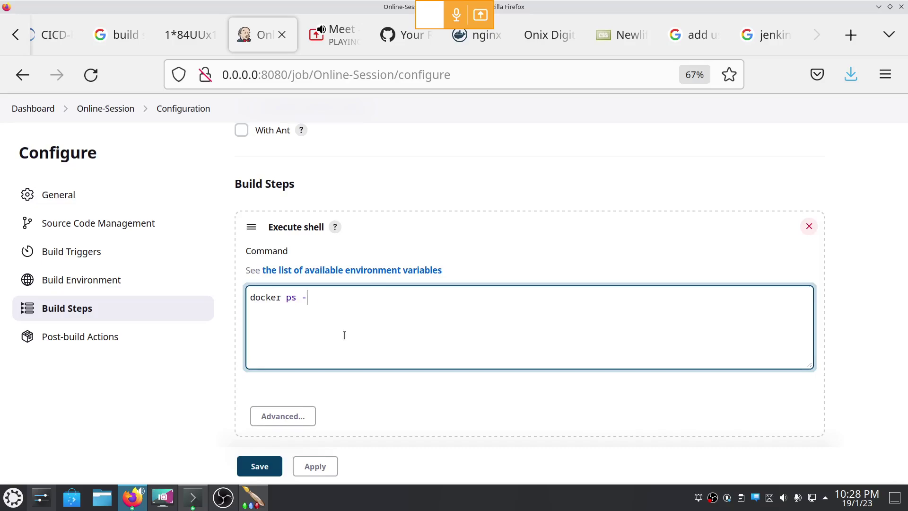
pyautogui.click(312, 467)
pyautogui.click(276, 468)
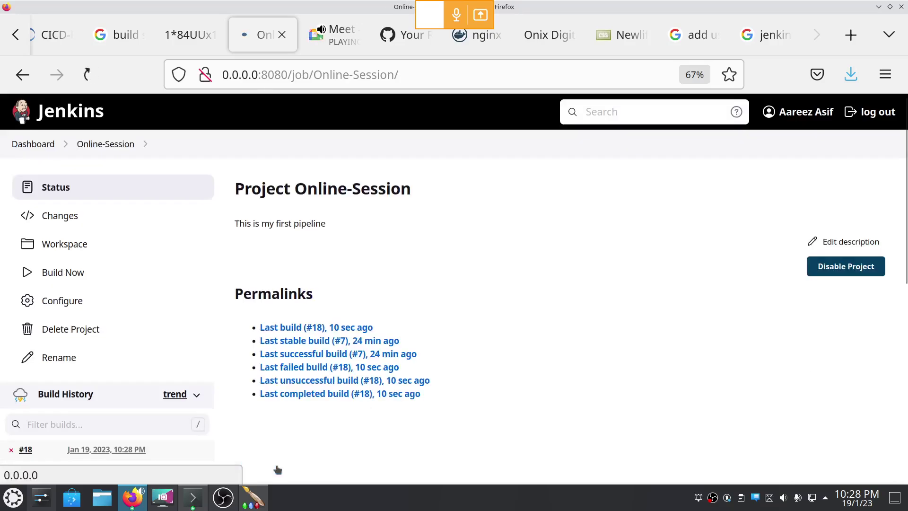
# - Start a new Online-Session build and check Build History for builds #18 and #19
pyautogui.click(112, 276)
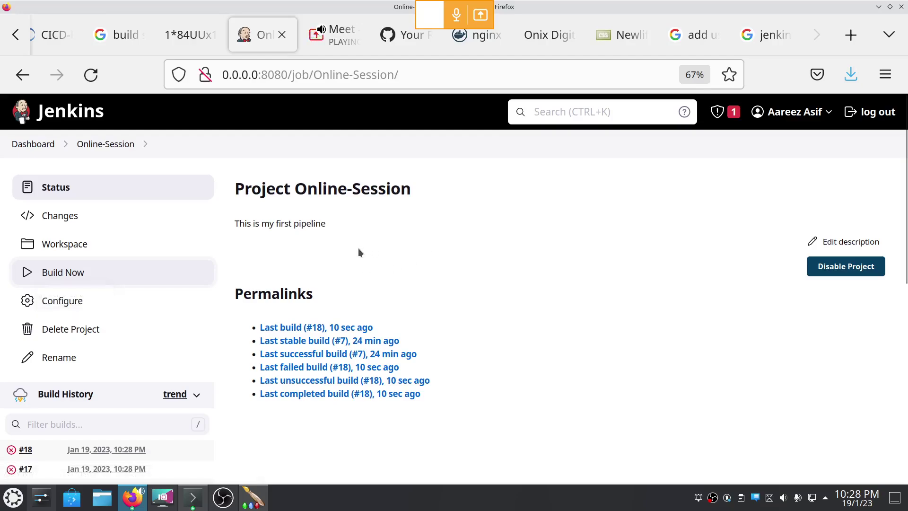
pyautogui.hotkey('ctrl', '+')
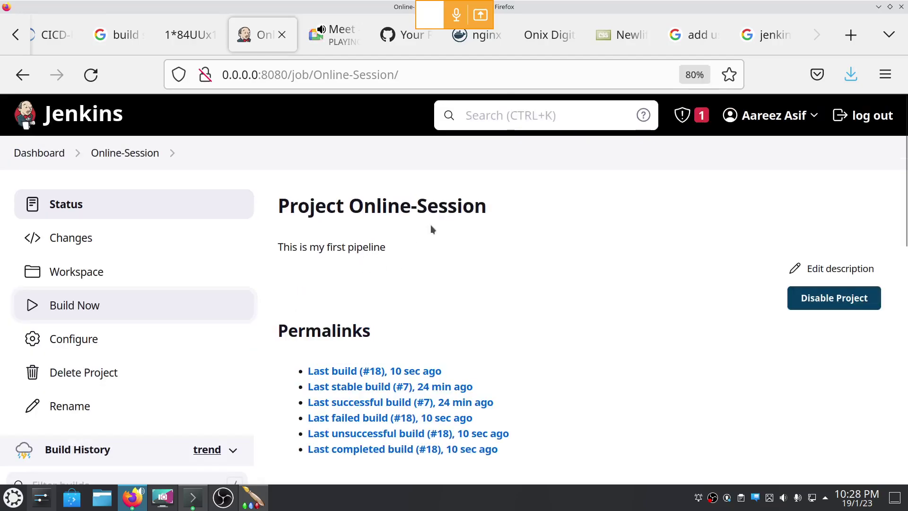
pyautogui.hotkey('ctrl', '-')
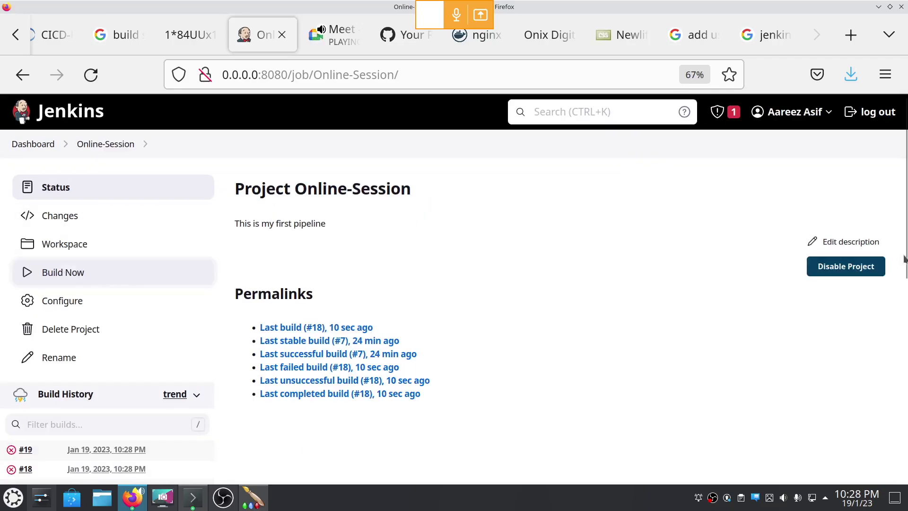
pyautogui.scroll(-3, 217, 287)
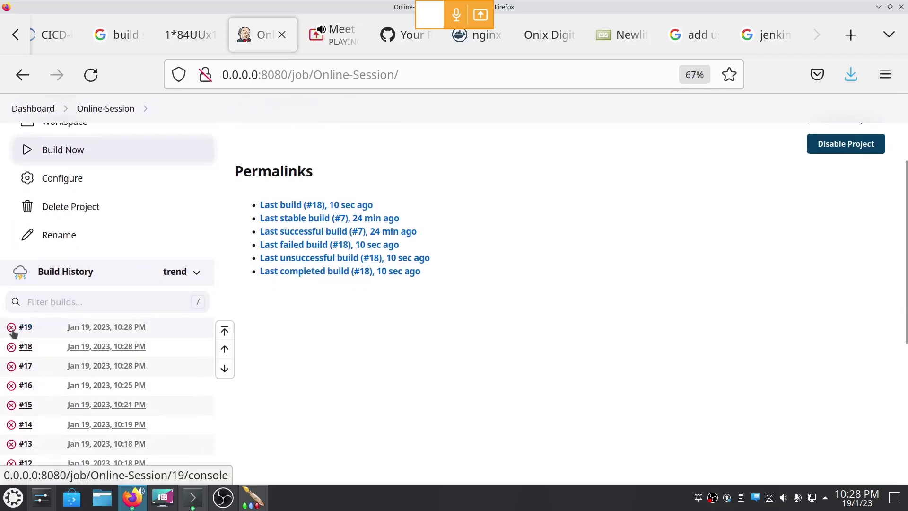
# - Open build #19's console output and enlarge the log to read the /var/run/docker.sock permission-denied error
pyautogui.click(12, 327)
pyautogui.scroll(-3, 669, 284)
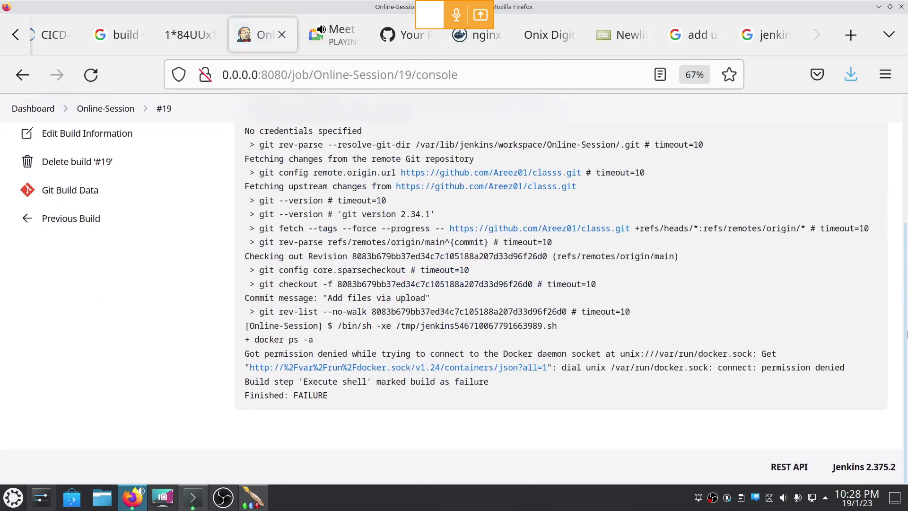
pyautogui.moveTo(245, 355); pyautogui.dragTo(837, 401)
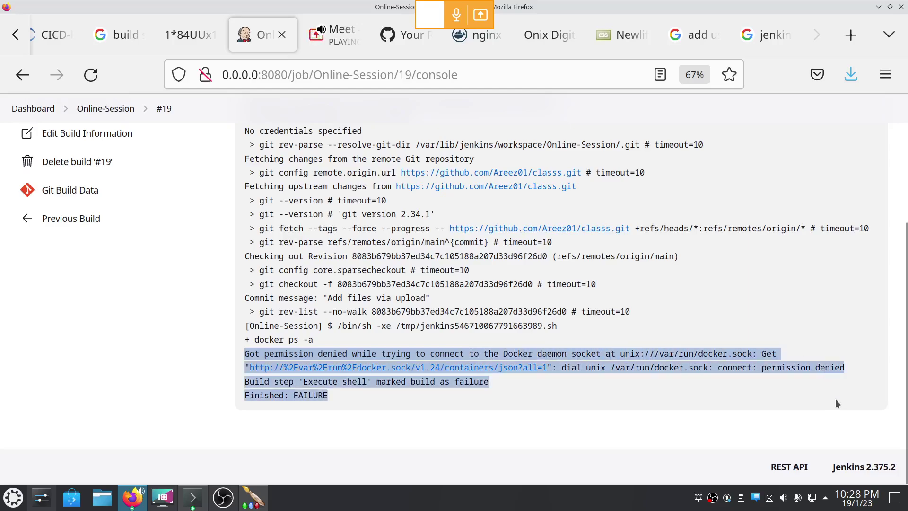
pyautogui.click(573, 390)
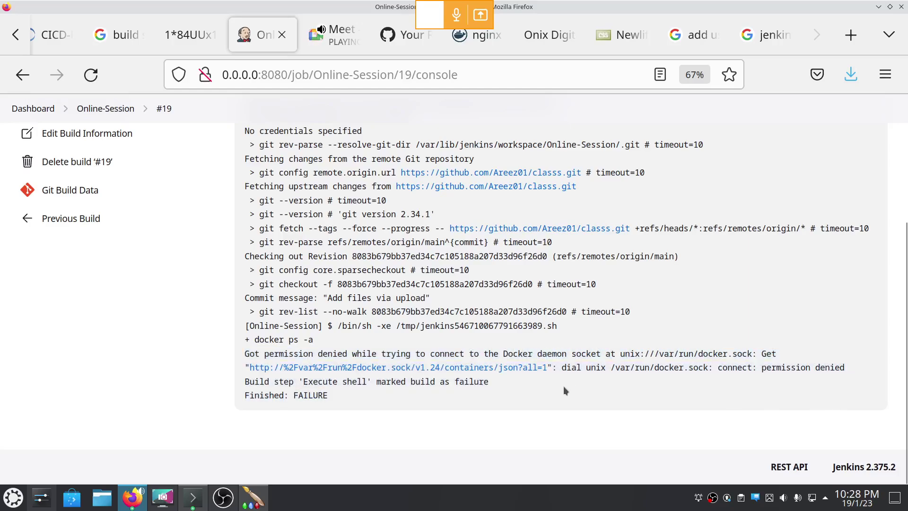
pyautogui.hotkey('ctrl', '+')
pyautogui.scroll(-3, 565, 391)
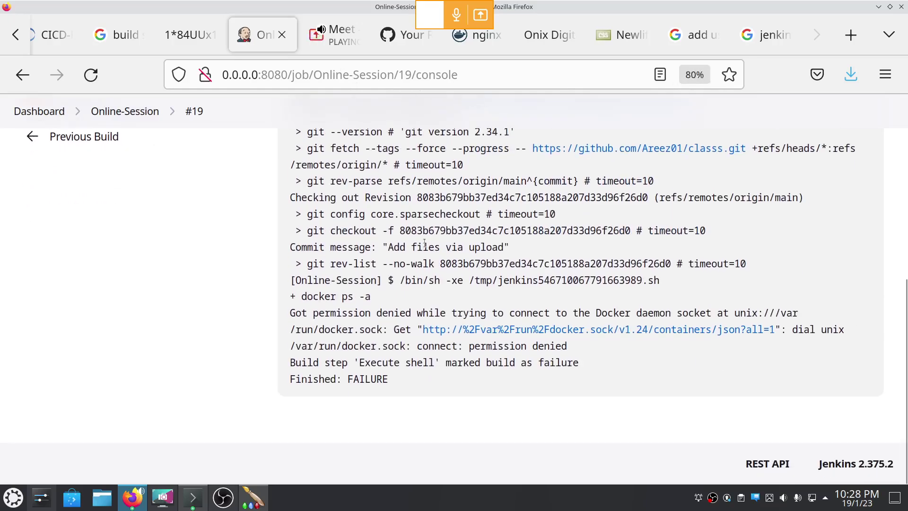
pyautogui.moveTo(907, 353); pyautogui.dragTo(907, 331)
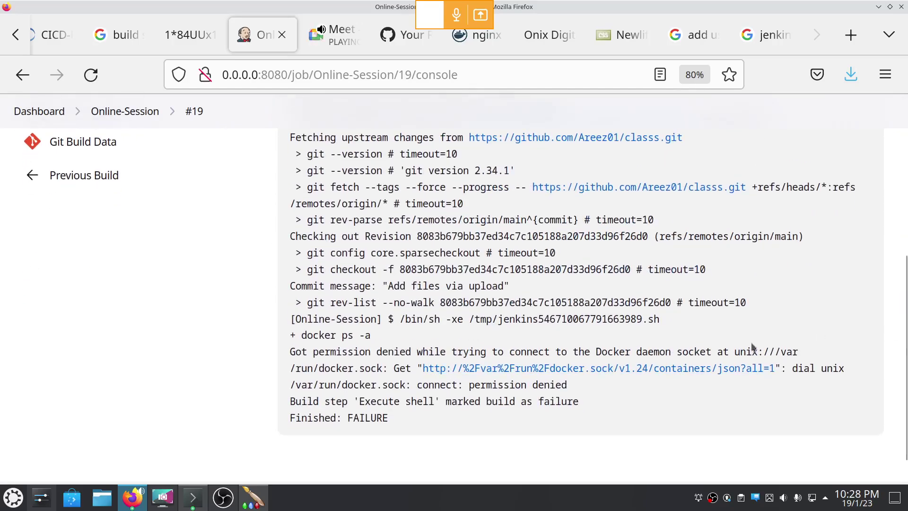
pyautogui.moveTo(905, 376)
pyautogui.mouseDown()
pyautogui.moveTo(905, 352)
pyautogui.moveTo(907, 378)
pyautogui.mouseUp()
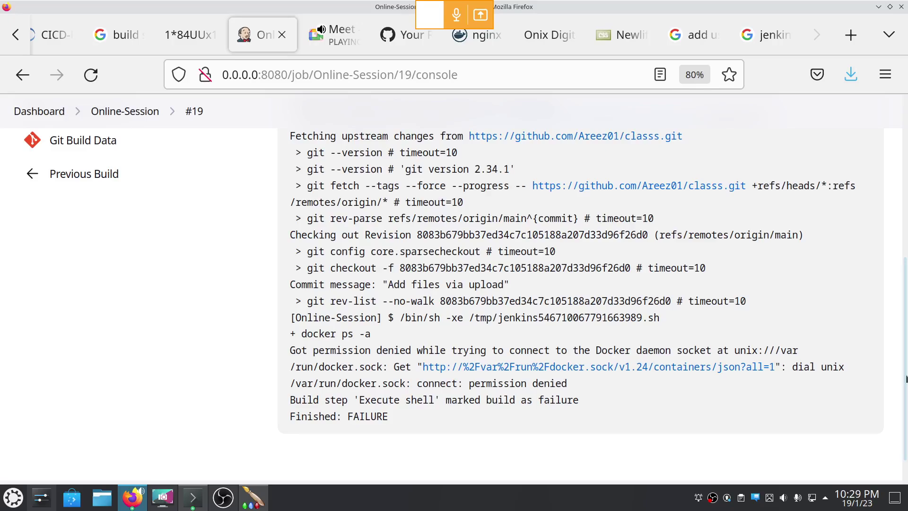
pyautogui.scroll(-1, 907, 361)
pyautogui.moveTo(416, 409); pyautogui.dragTo(278, 309)
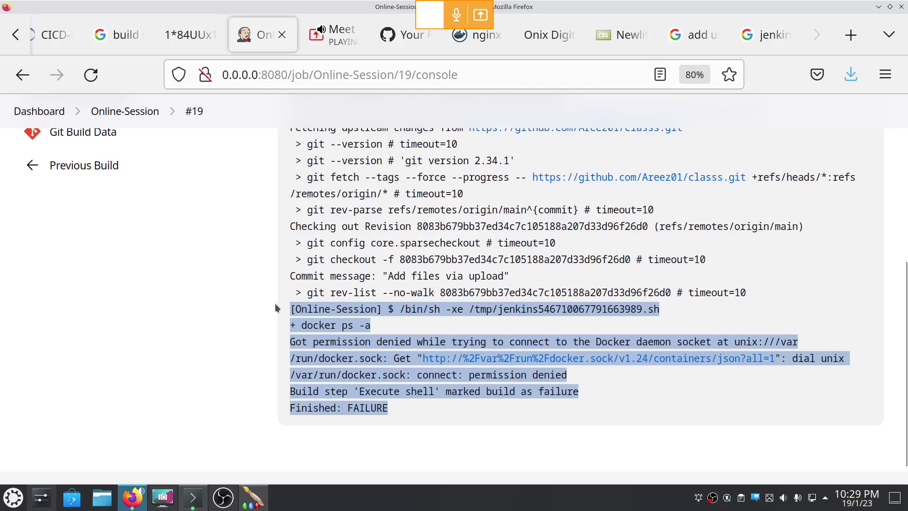
pyautogui.click(353, 39)
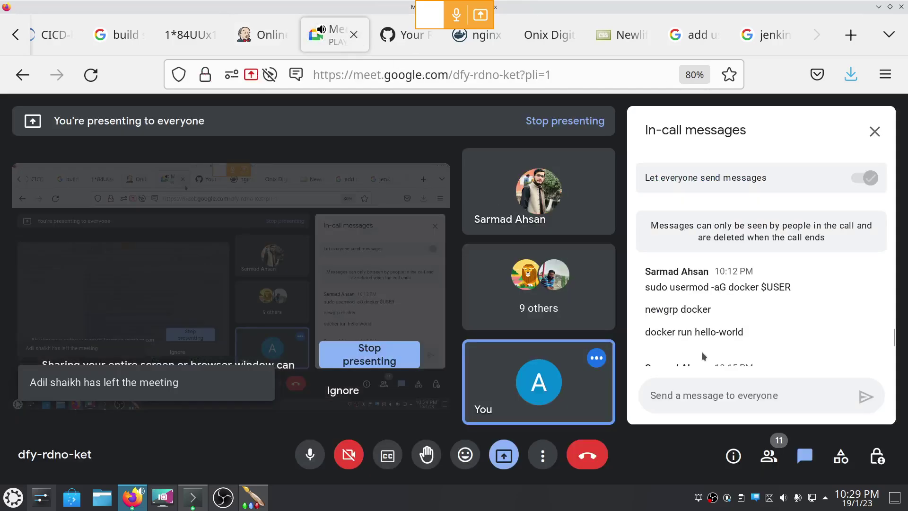
pyautogui.click(705, 397)
pyautogui.hotkey('ctrl', 'v')
pyautogui.hotkey('ctrl', 'z')
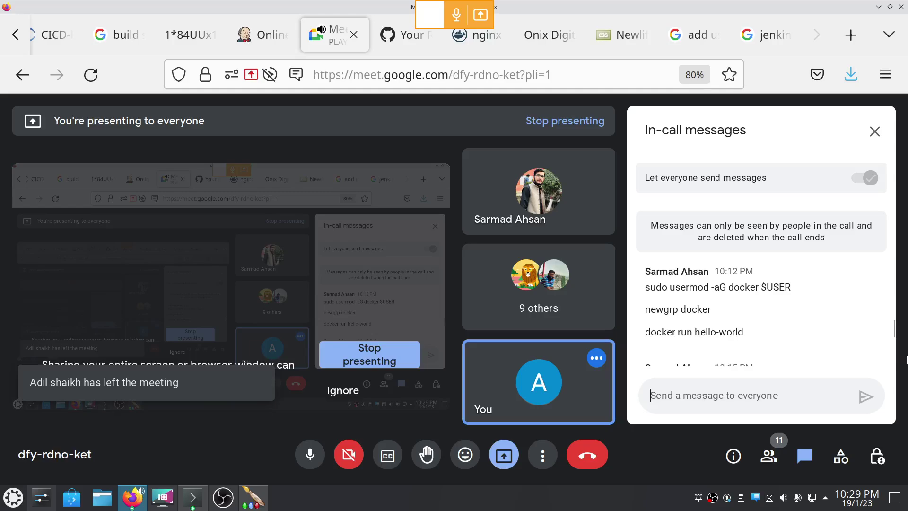
pyautogui.scroll(-10, 896, 374)
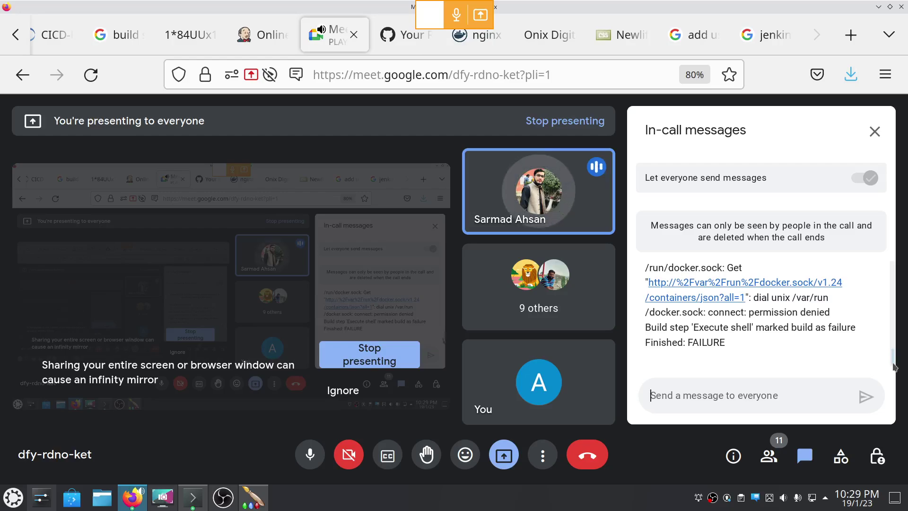
pyautogui.scroll(3, 896, 360)
pyautogui.scroll(1, 896, 361)
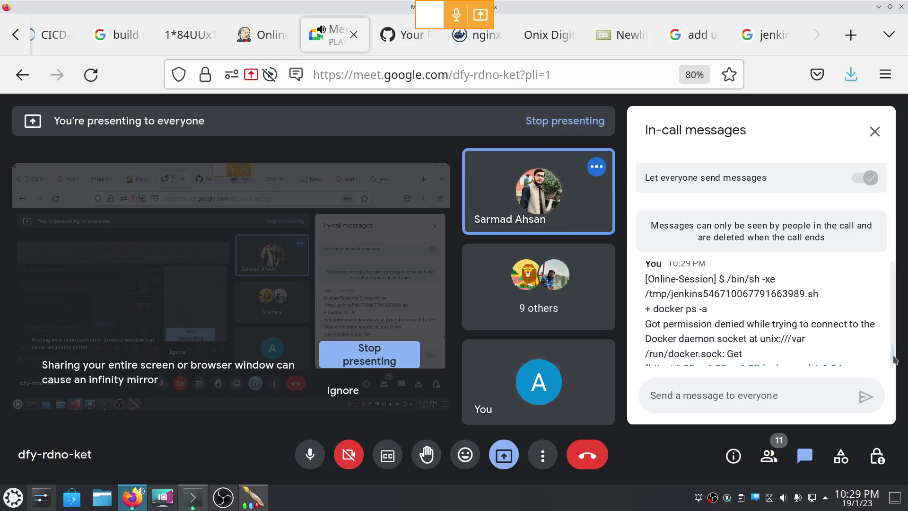
pyautogui.scroll(2, 895, 360)
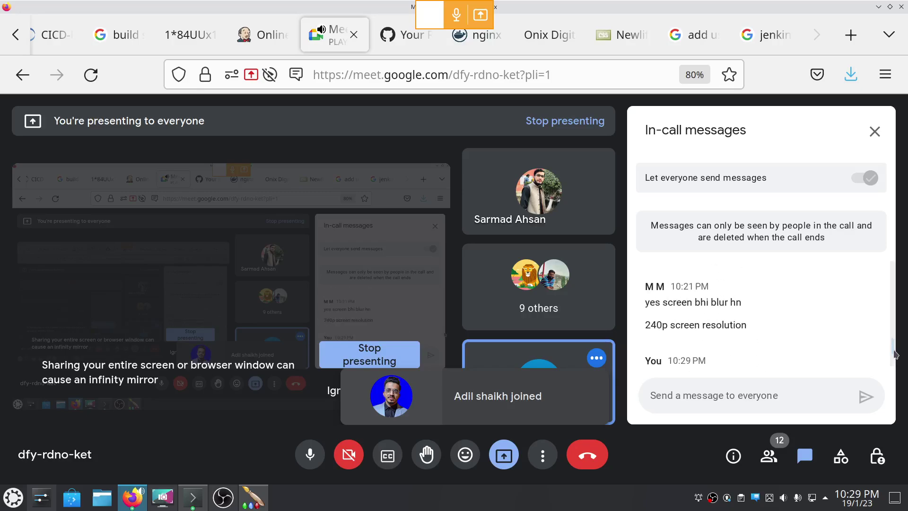
pyautogui.scroll(-1, 897, 355)
pyautogui.scroll(2, 898, 353)
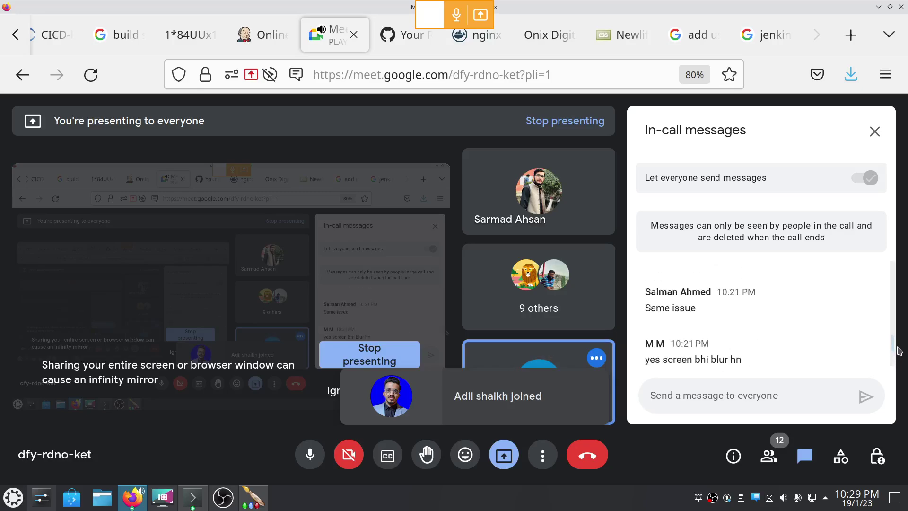
pyautogui.scroll(-3, 899, 353)
pyautogui.scroll(3, 900, 358)
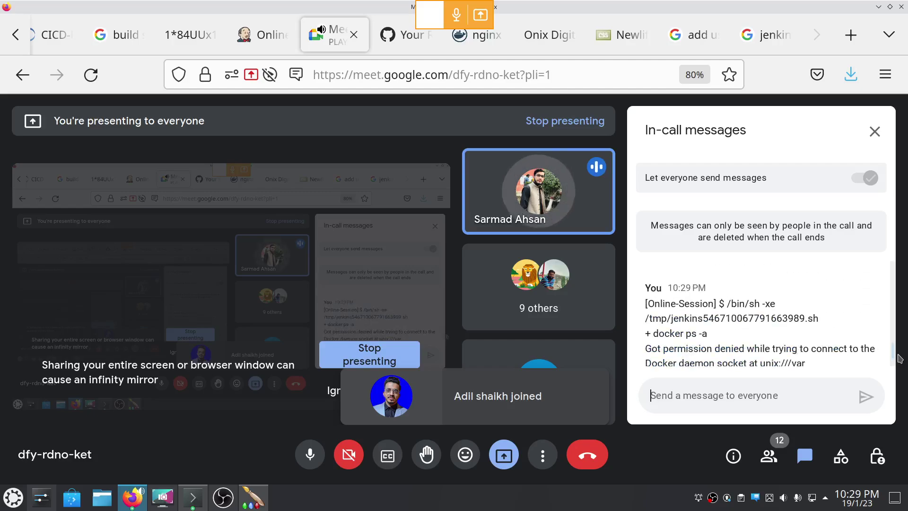
pyautogui.scroll(-3, 900, 359)
pyautogui.scroll(3, 902, 359)
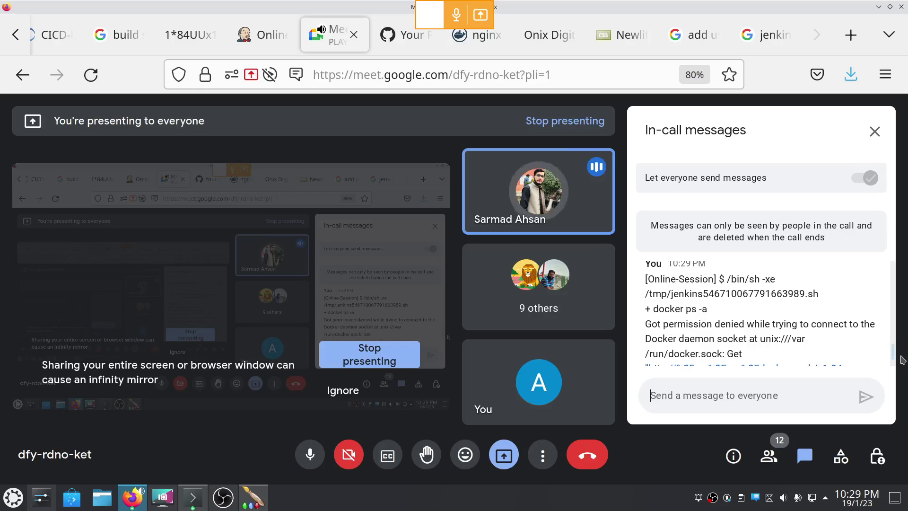
pyautogui.scroll(-1, 902, 361)
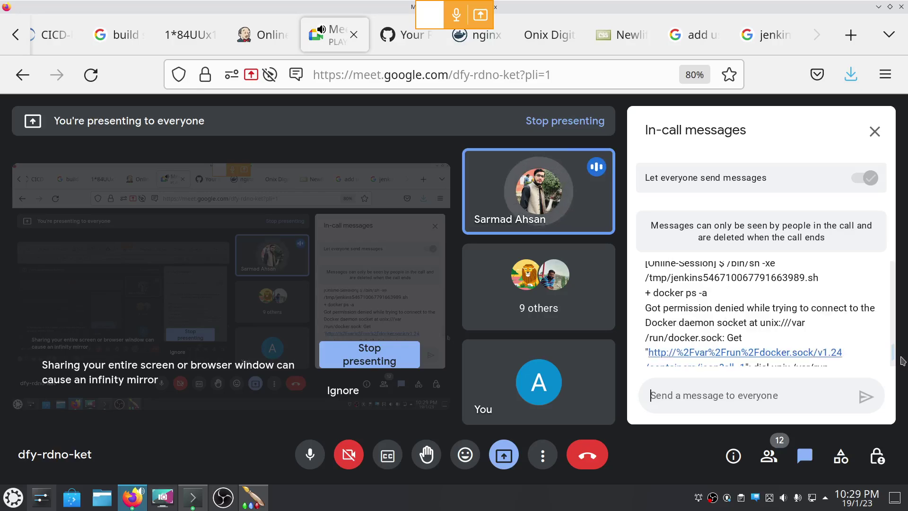
pyautogui.scroll(-2, 903, 362)
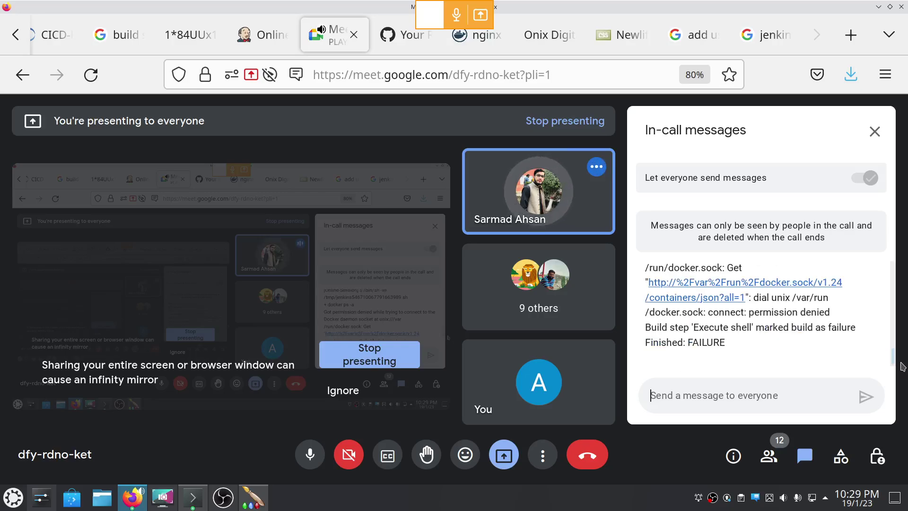
pyautogui.scroll(4, 901, 362)
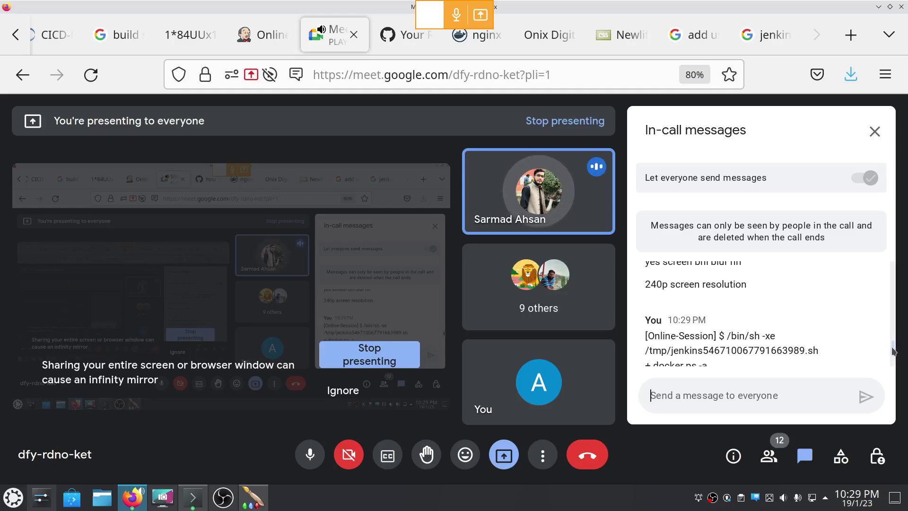
pyautogui.moveTo(893, 351); pyautogui.dragTo(899, 362)
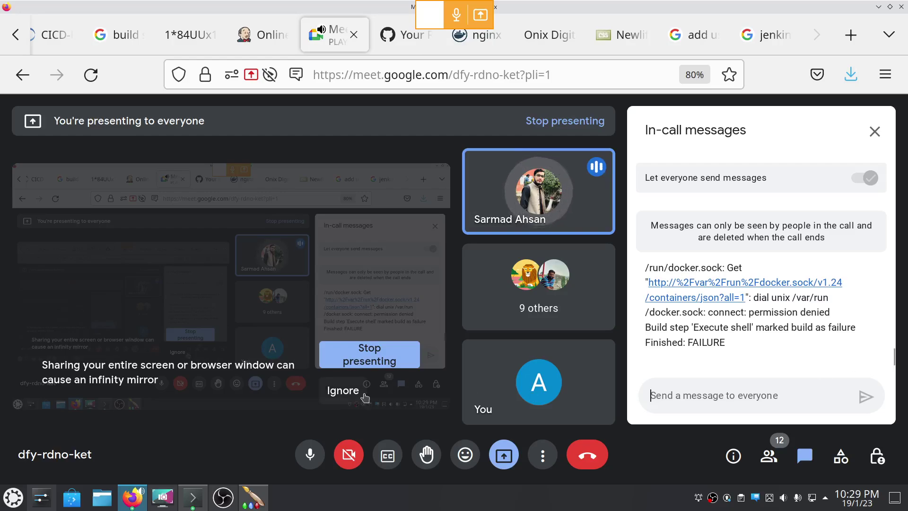
pyautogui.click(343, 391)
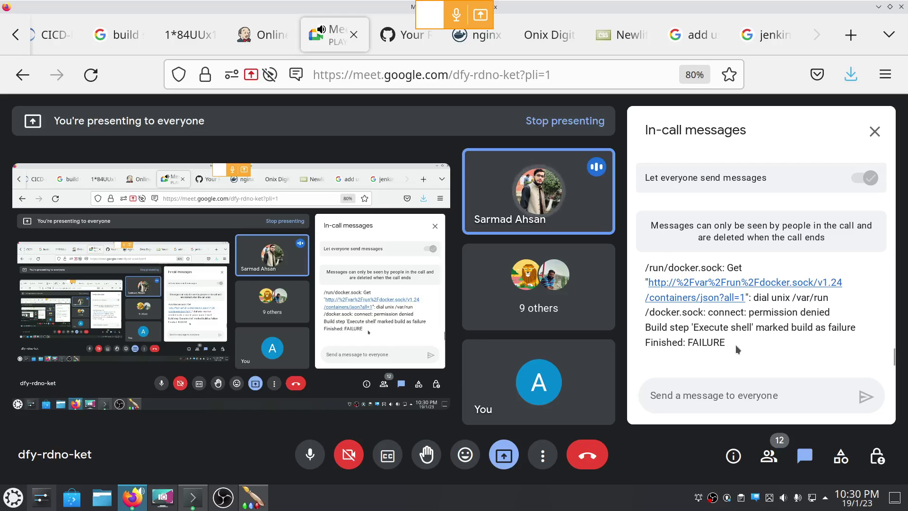
pyautogui.moveTo(728, 343); pyautogui.dragTo(645, 266)
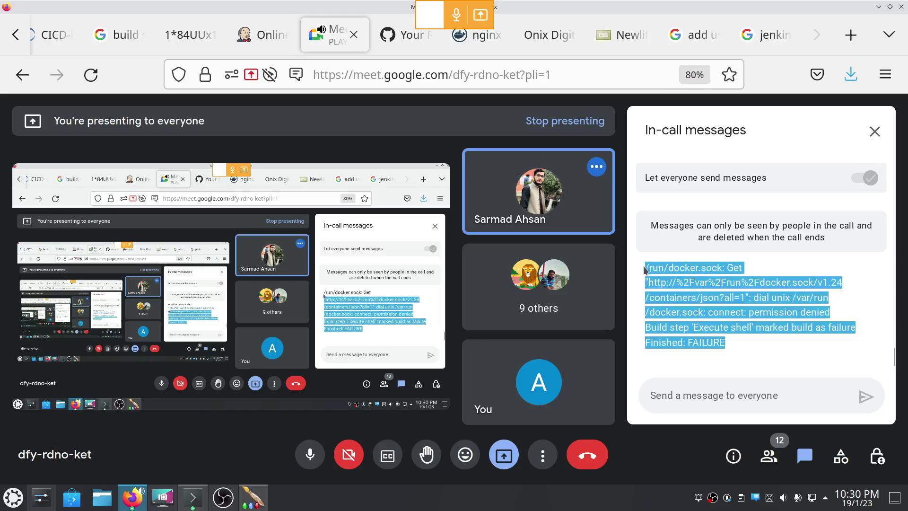
pyautogui.click(754, 334)
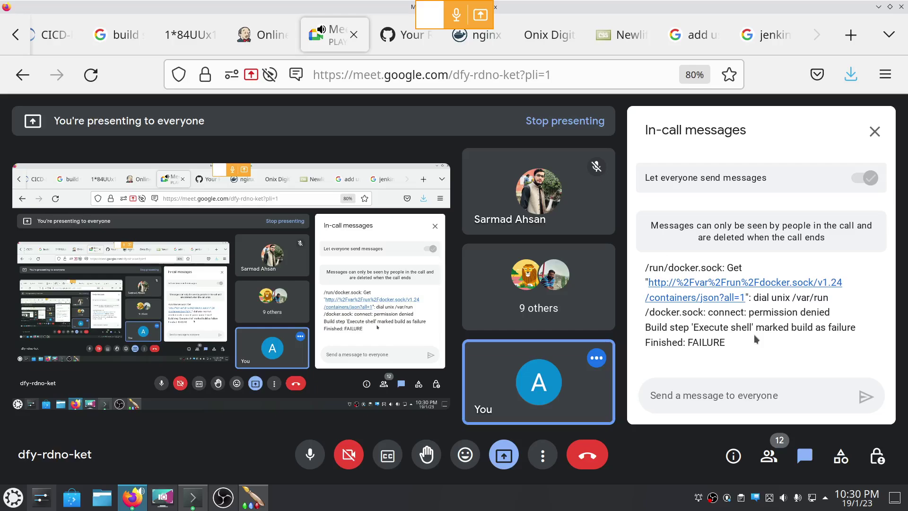
# - Become the jenkins user with su jenkins and run docker ps -a, which now succeeds
pyautogui.hotkey('alt', 'Tab')
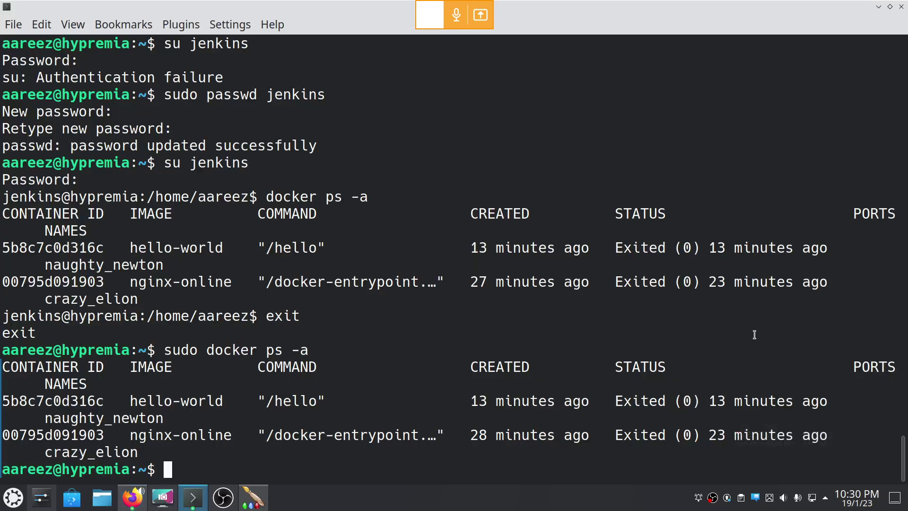
pyautogui.write('su jen')
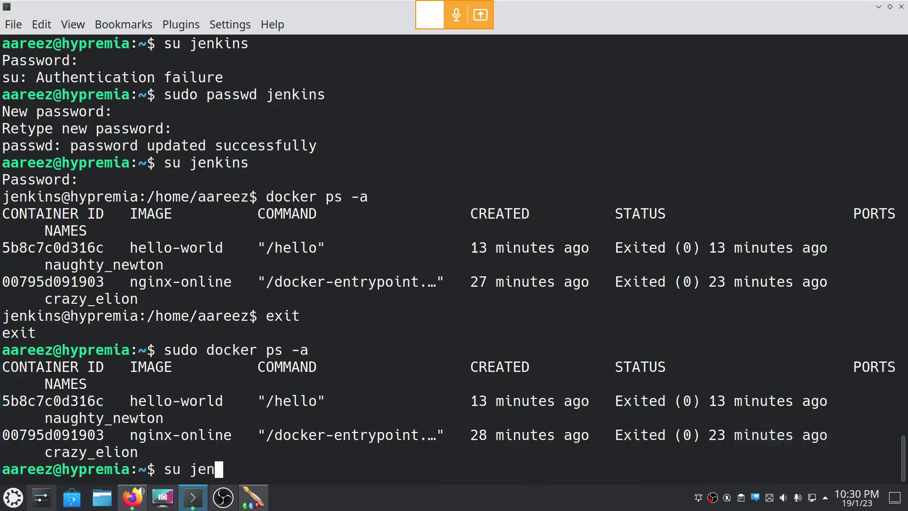
pyautogui.write('kins')
pyautogui.press('Return')
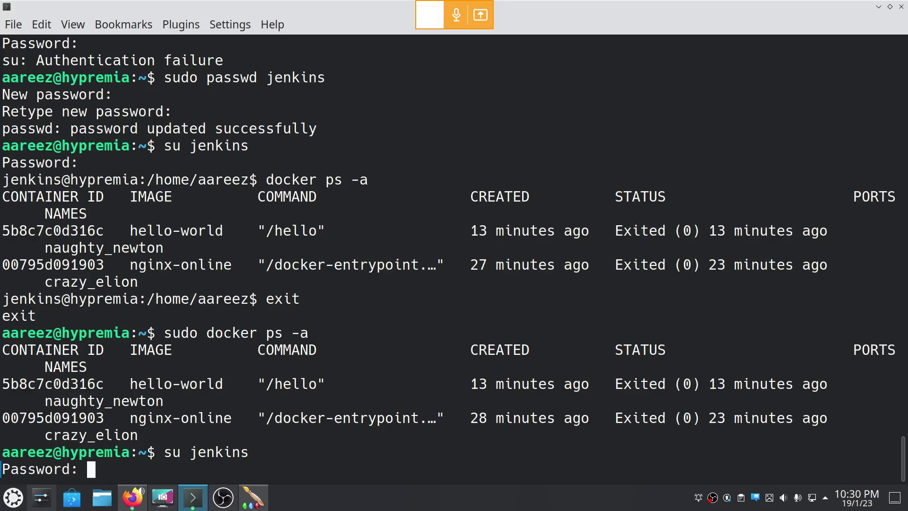
pyautogui.press('Return')
pyautogui.write('do')
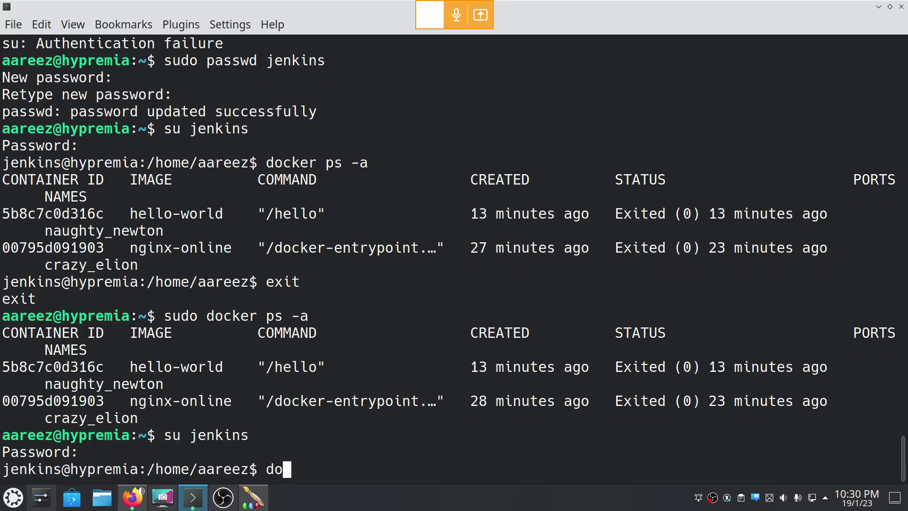
pyautogui.write('cker ps -a')
pyautogui.press('Return')
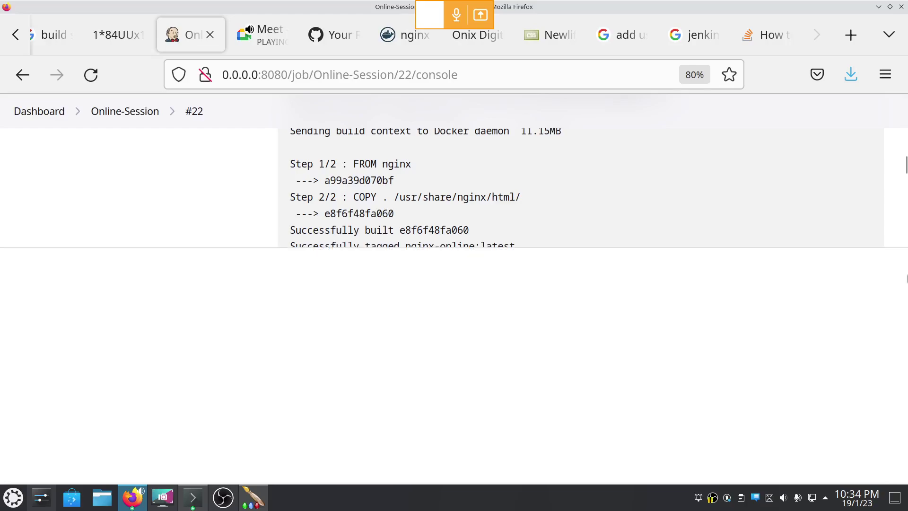
pyautogui.press('F12')
pyautogui.press('F12')
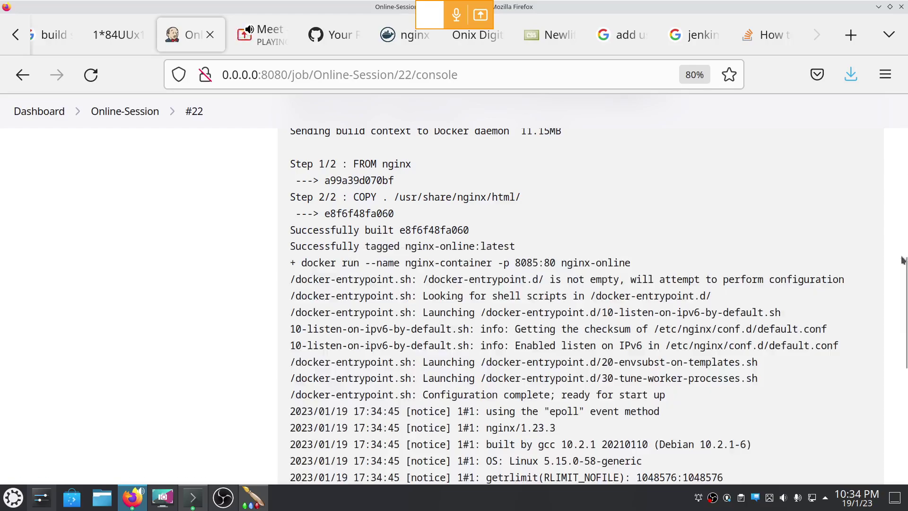
# - Scroll through build #22's console log for the git checkout and docker steps, then go back to Online-Session
pyautogui.moveTo(906, 260); pyautogui.dragTo(906, 241)
pyautogui.scroll(1, 906, 241)
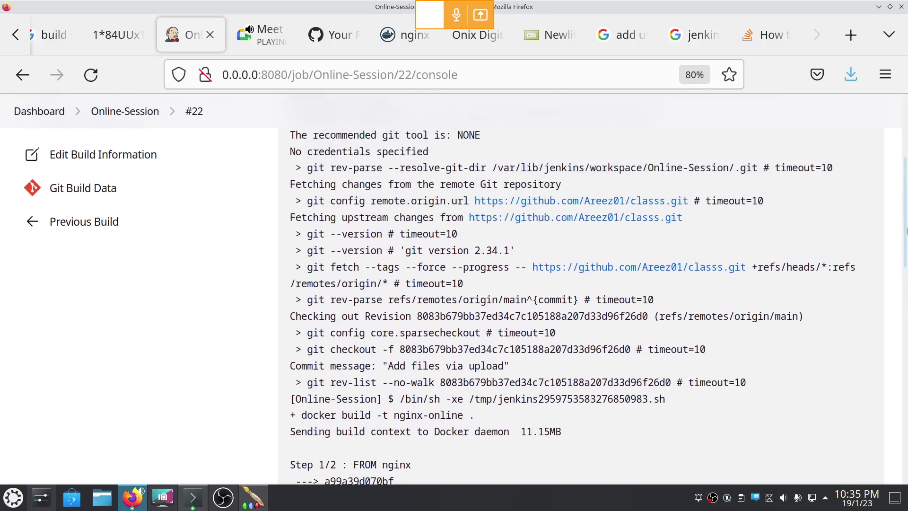
pyautogui.moveTo(906, 206); pyautogui.dragTo(907, 165)
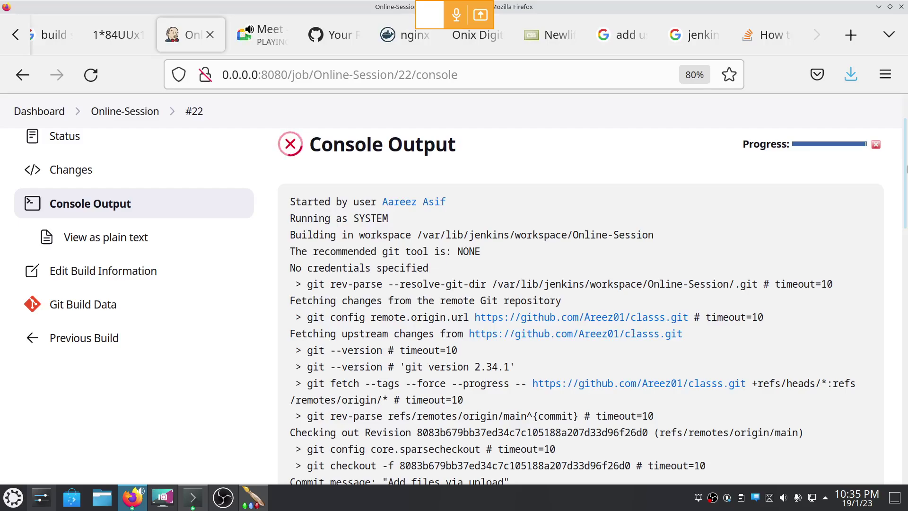
pyautogui.moveTo(907, 168); pyautogui.dragTo(907, 99)
pyautogui.click(137, 152)
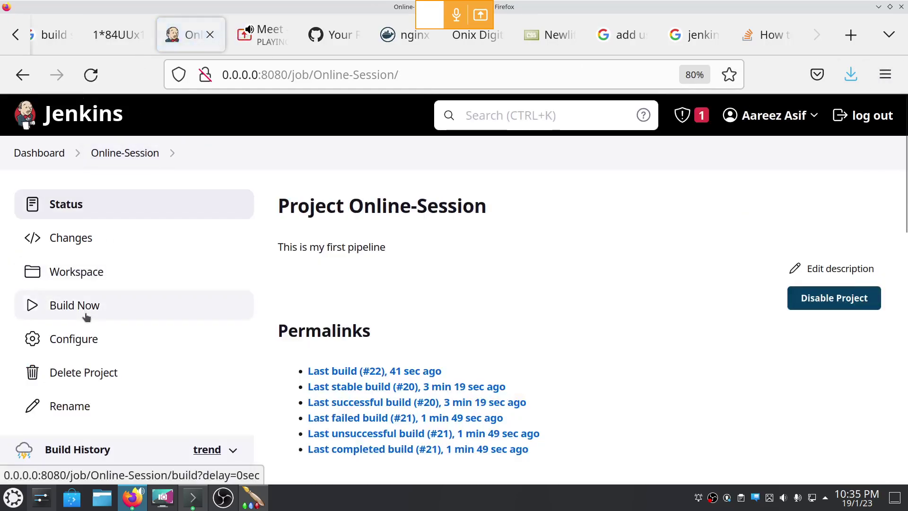
# - Inspect the docker build and docker run lines in the Execute shell step, leaving without saving
pyautogui.click(78, 339)
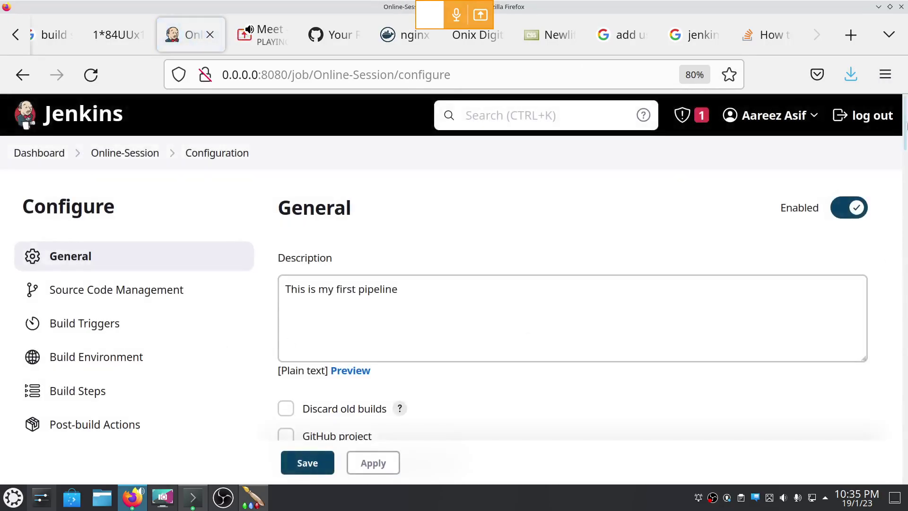
pyautogui.moveTo(907, 124); pyautogui.dragTo(907, 412)
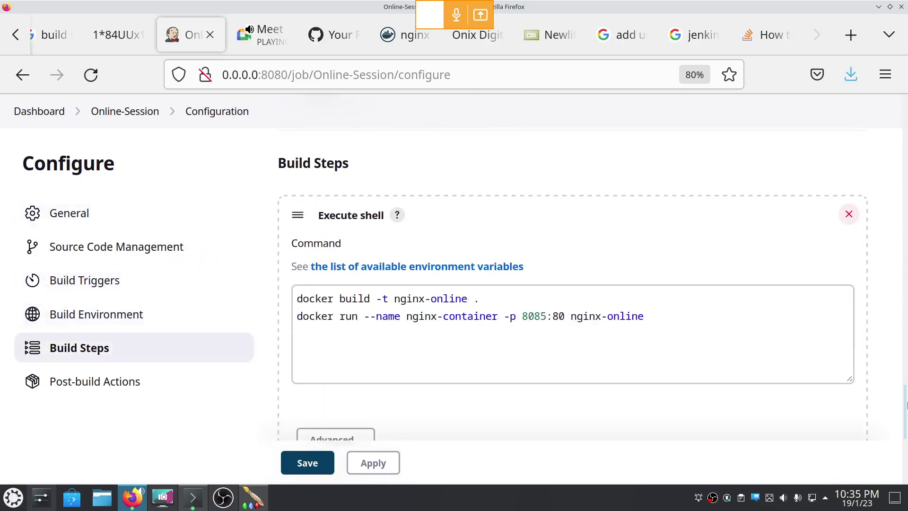
pyautogui.tripleClick(424, 292)
pyautogui.click(445, 316)
pyautogui.tripleClick(447, 316)
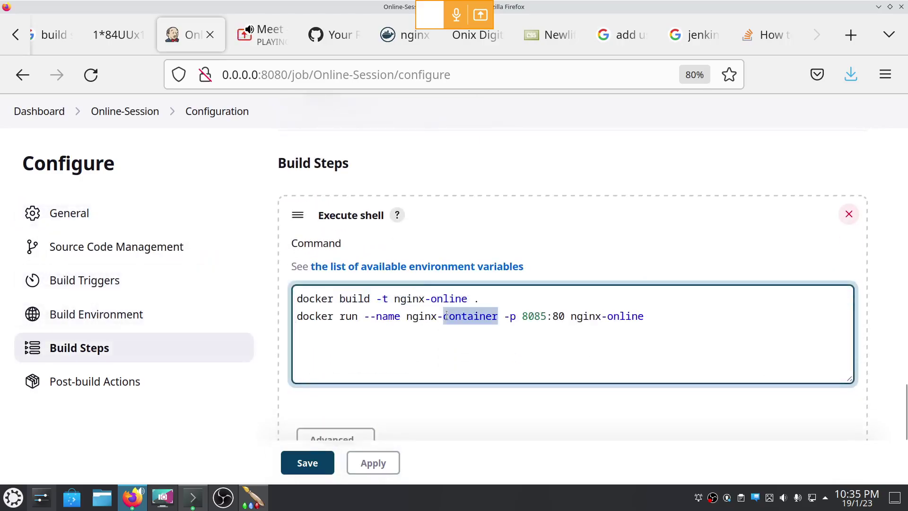
pyautogui.click(464, 316)
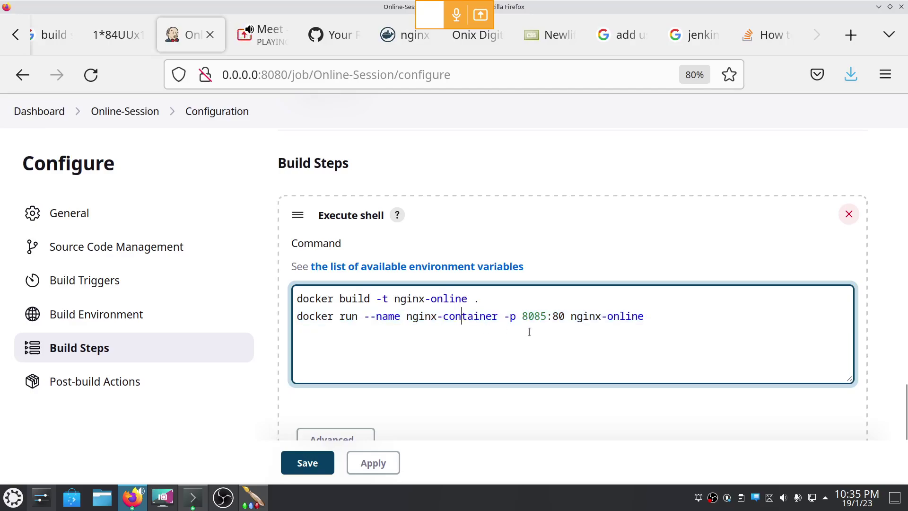
pyautogui.click(128, 112)
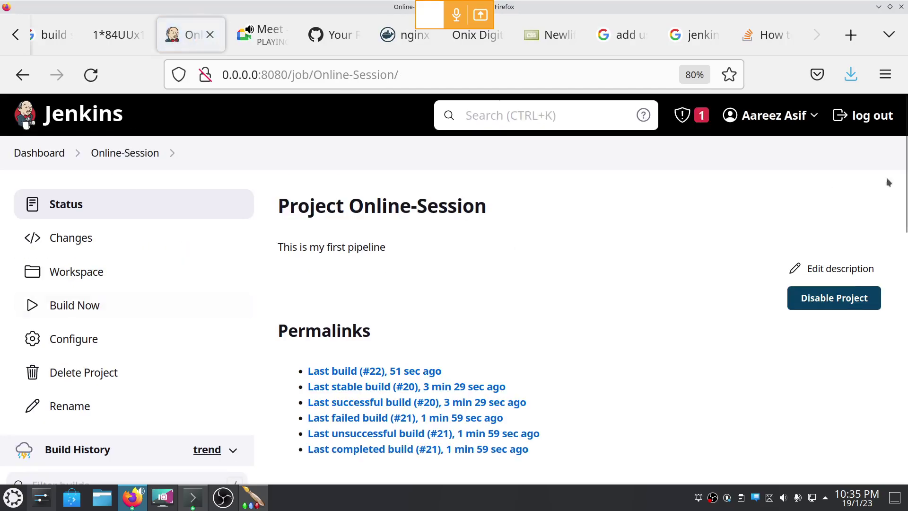
# - Reopen build #22's console output and highlight port 8085 in the docker run line
pyautogui.scroll(-4, 2, 339)
pyautogui.click(14, 322)
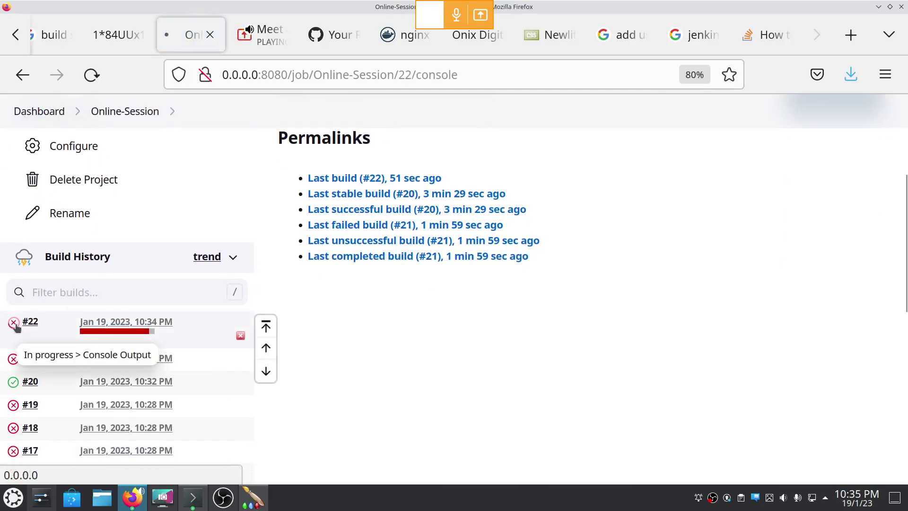
pyautogui.moveTo(905, 410)
pyautogui.mouseDown()
pyautogui.moveTo(906, 291)
pyautogui.moveTo(907, 395)
pyautogui.mouseUp()
pyautogui.moveTo(699, 383); pyautogui.dragTo(416, 157)
pyautogui.scroll(6, 381, 203)
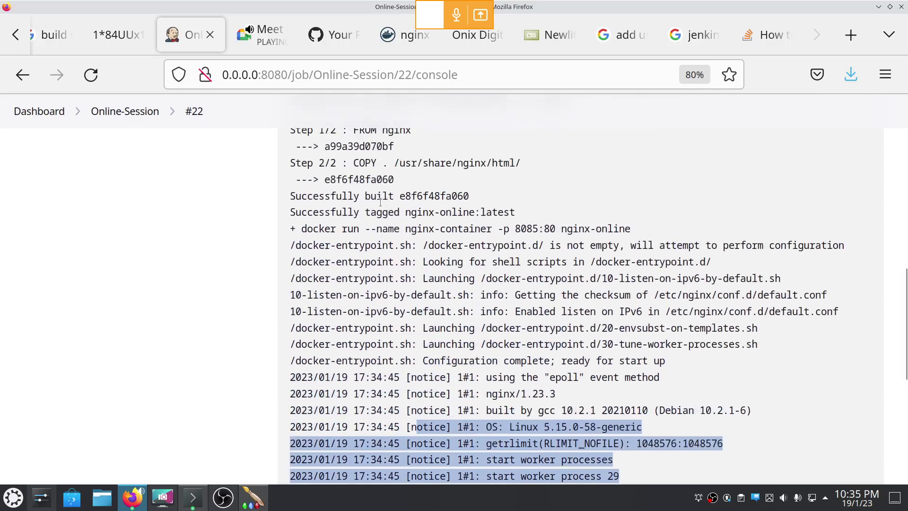
pyautogui.moveTo(539, 227); pyautogui.dragTo(516, 222)
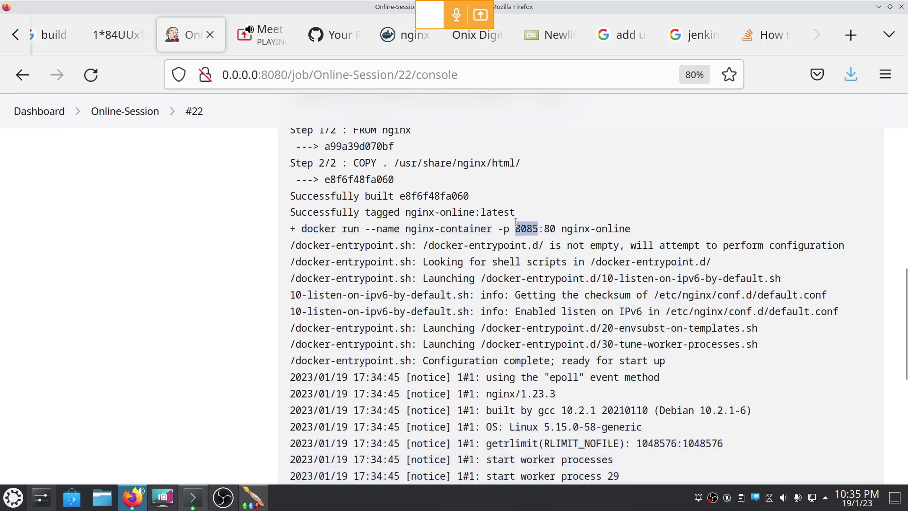
# - Load the nginx site at 0.0.0.0:8085 in a new browser tab
pyautogui.click(851, 38)
pyautogui.write('0.0.0.0:')
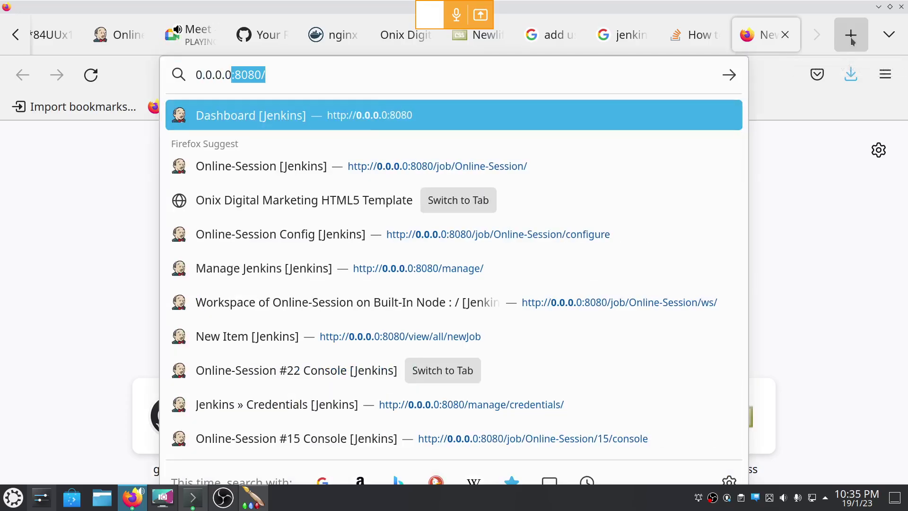
pyautogui.write('8085')
pyautogui.press('Return')
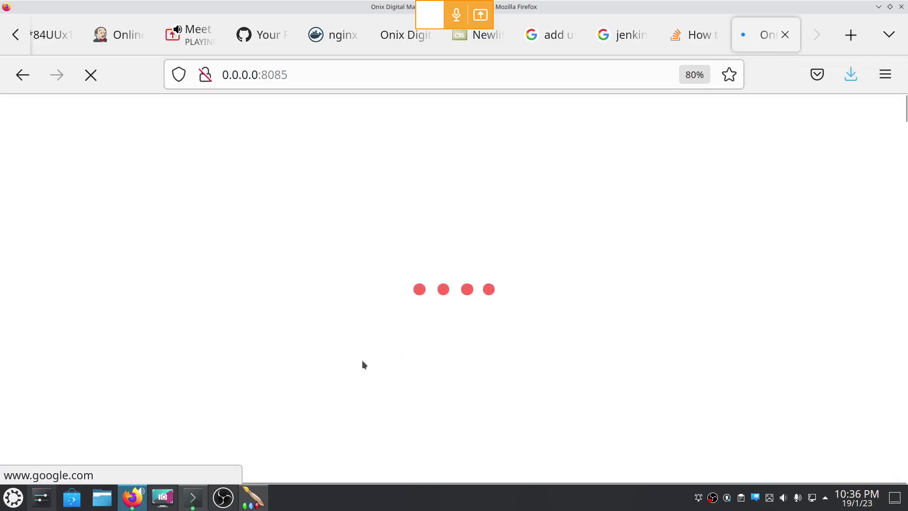
# - Check docker ps -a for the nginx-container port mapping, then show the Stack Overflow Docker-permission answer
pyautogui.click(193, 497)
pyautogui.write('docker ps -a')
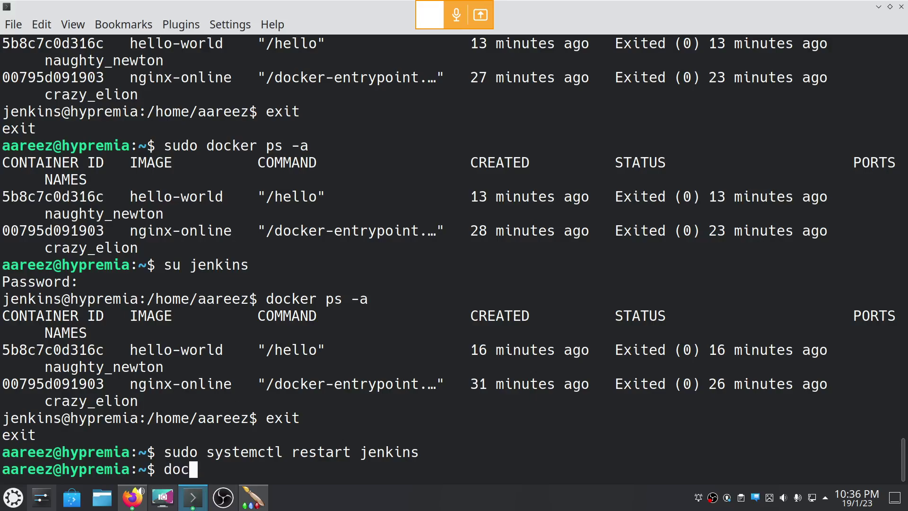
pyautogui.press('Return')
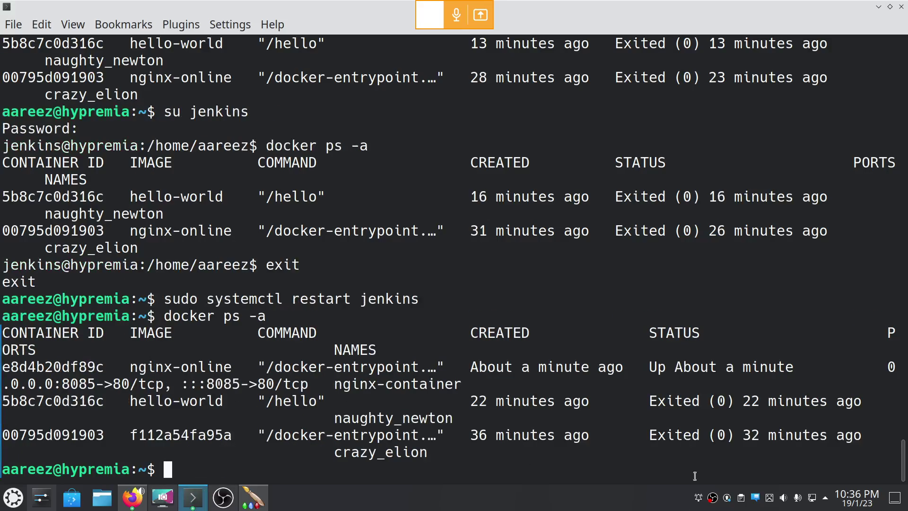
pyautogui.hotkey('ctrl', '-')
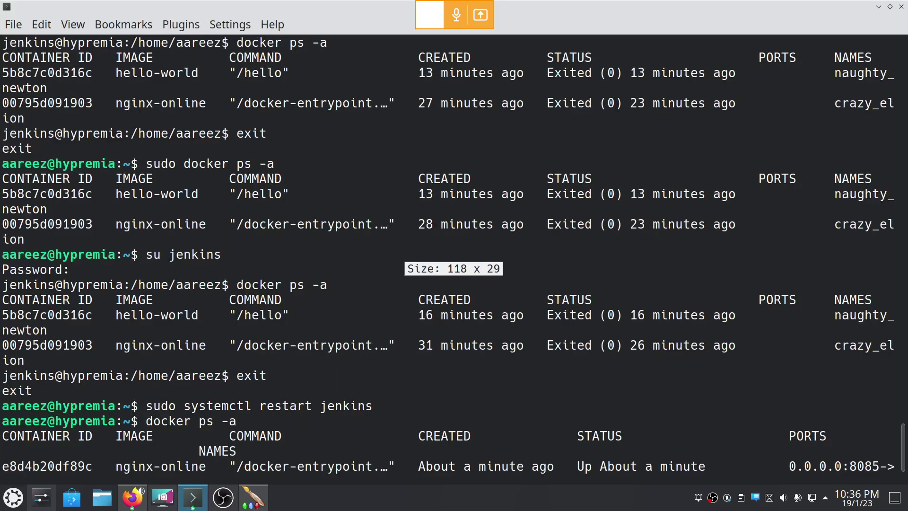
pyautogui.hotkey('ctrl', '-')
pyautogui.hotkey('ctrl', '+')
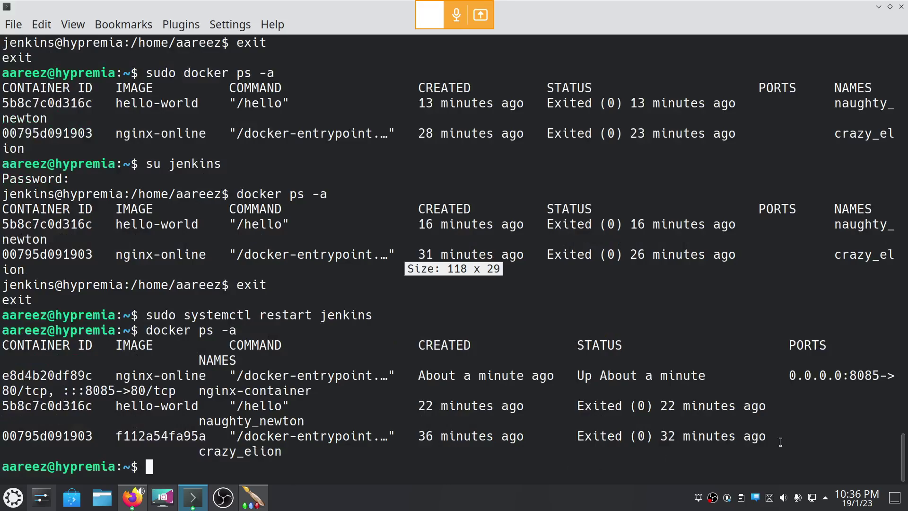
pyautogui.tripleClick(823, 375)
pyautogui.hotkey('alt', 'Tab')
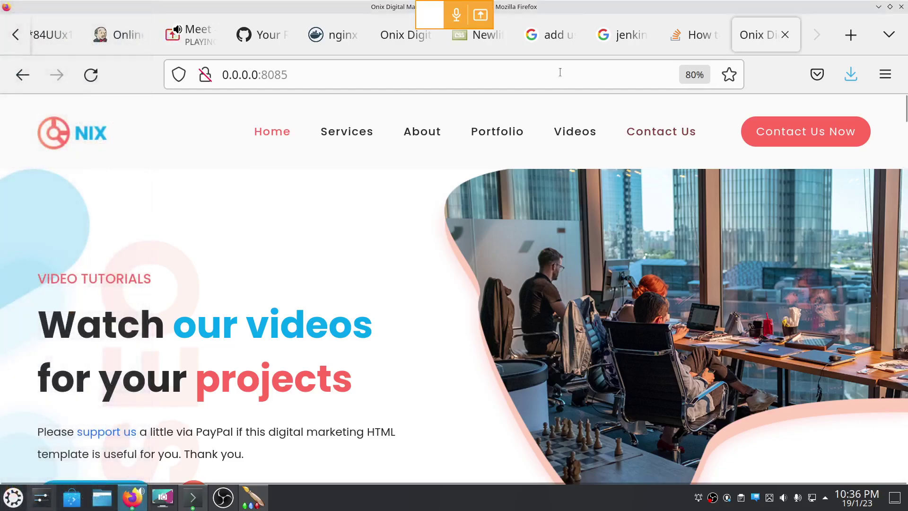
pyautogui.click(684, 34)
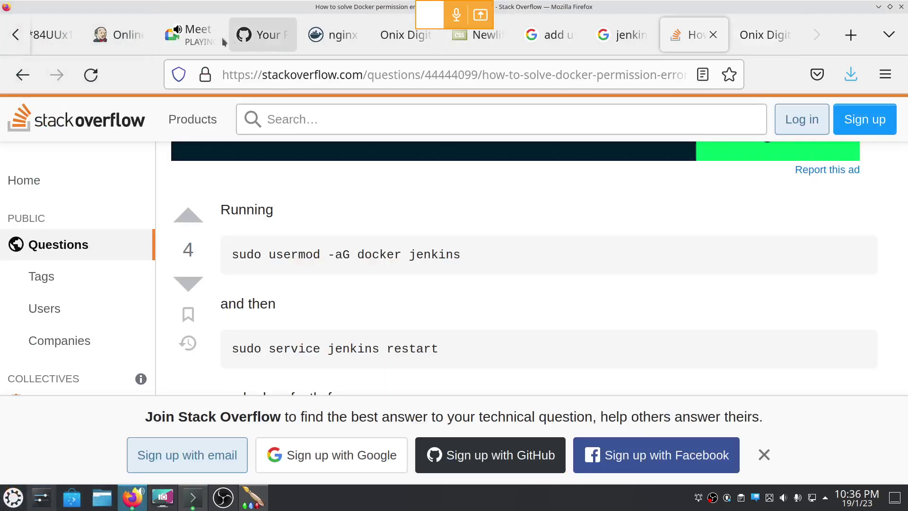
# - Admit the waiting participant into the video call and return to the Online-Session project page
pyautogui.click(196, 36)
pyautogui.click(118, 35)
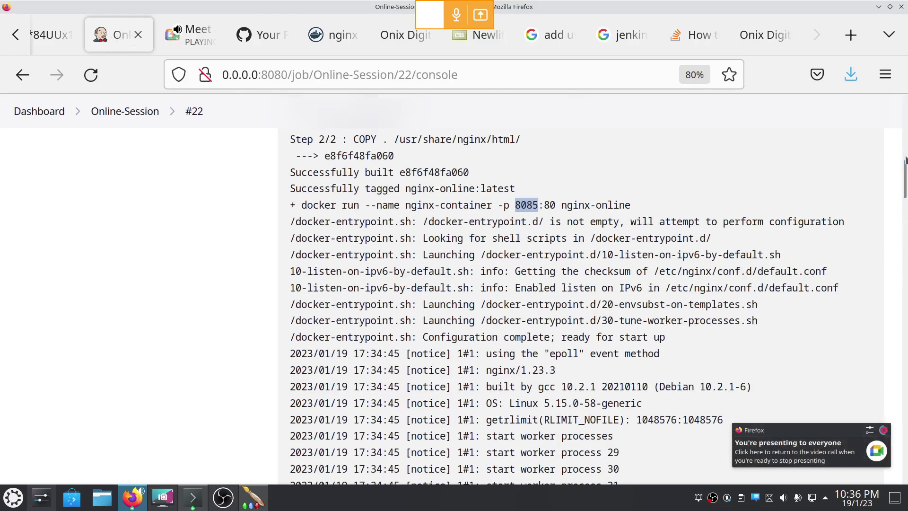
pyautogui.moveTo(907, 195); pyautogui.dragTo(903, 97)
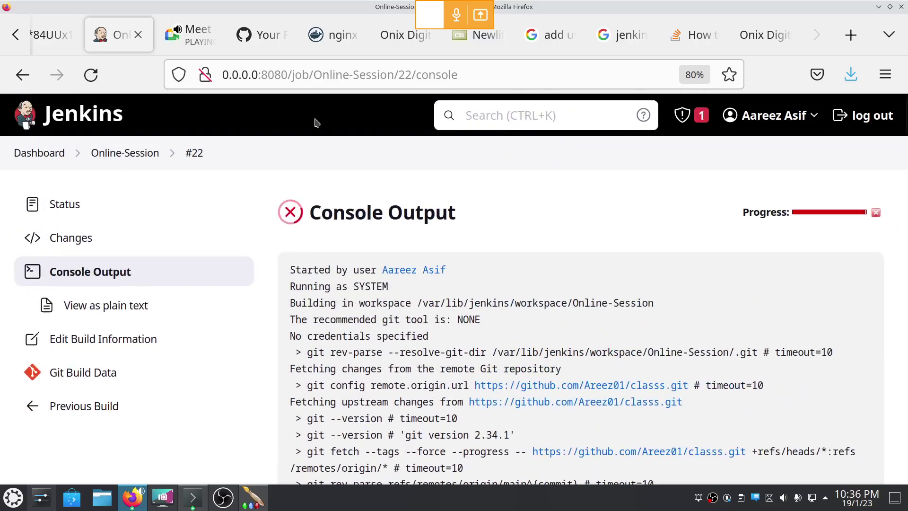
pyautogui.click(125, 154)
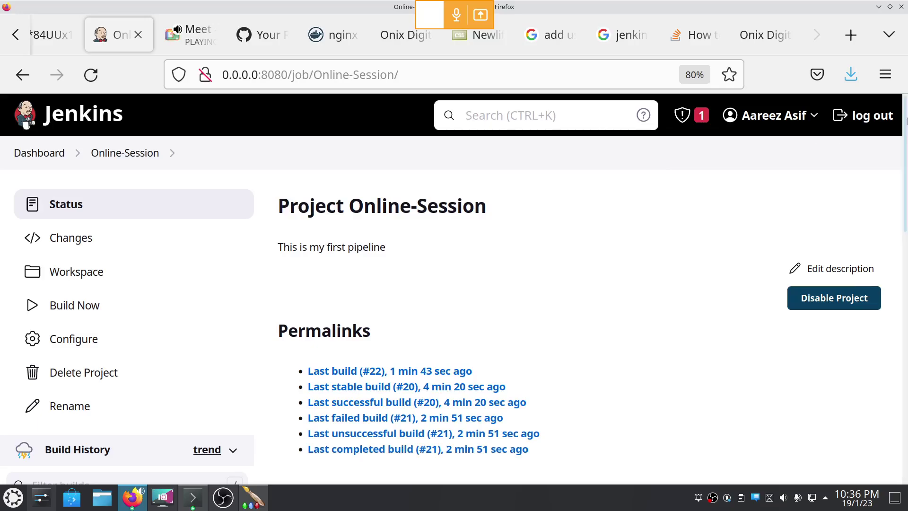
pyautogui.scroll(-3, 134, 185)
pyautogui.click(185, 46)
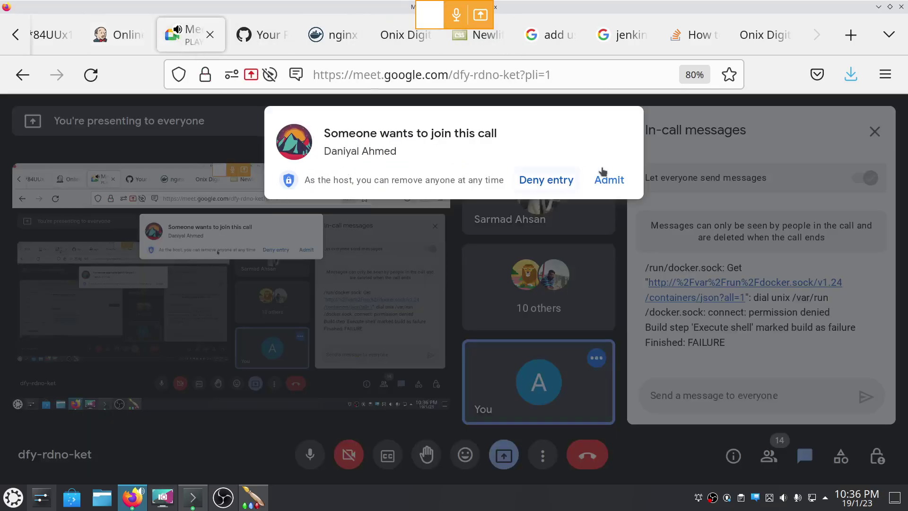
pyautogui.click(627, 178)
pyautogui.click(108, 44)
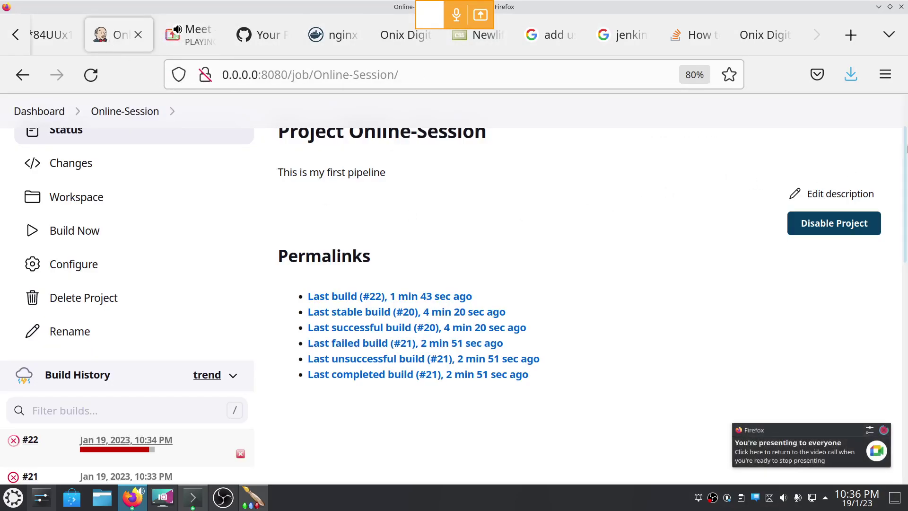
pyautogui.scroll(-4, 81, 220)
# - Open build #22's console output and abort the still-running build, confirming with OK
pyautogui.click(14, 328)
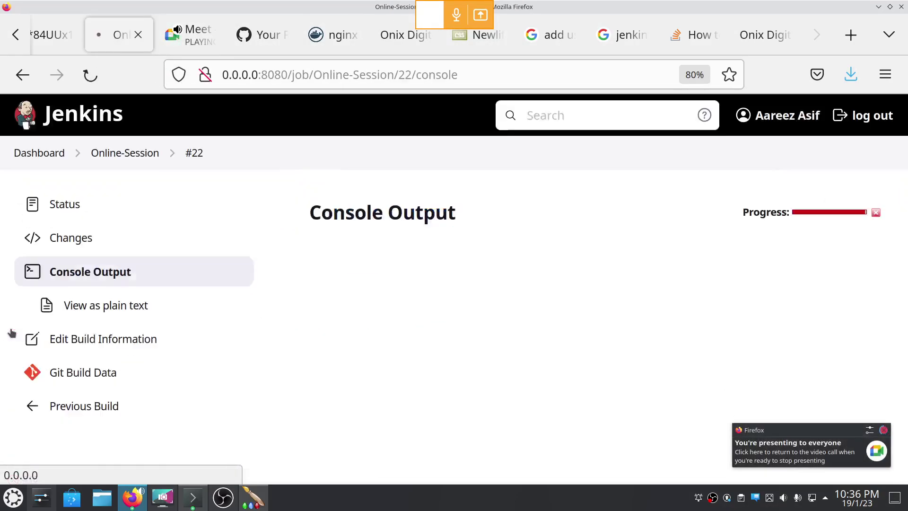
pyautogui.moveTo(906, 448); pyautogui.dragTo(907, 98)
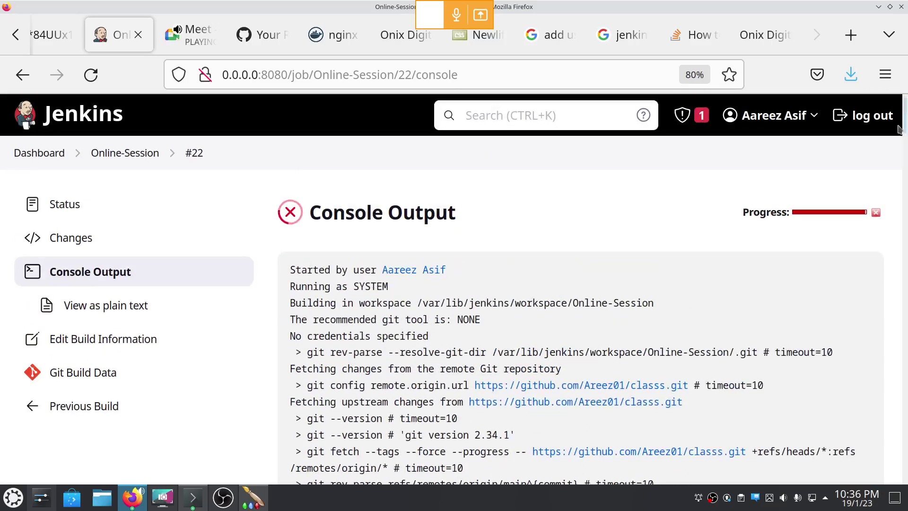
pyautogui.click(874, 214)
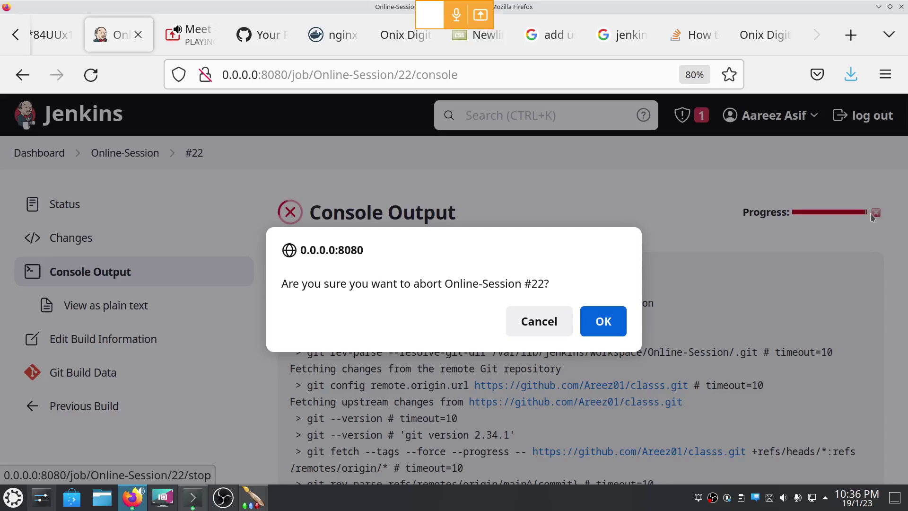
pyautogui.click(620, 325)
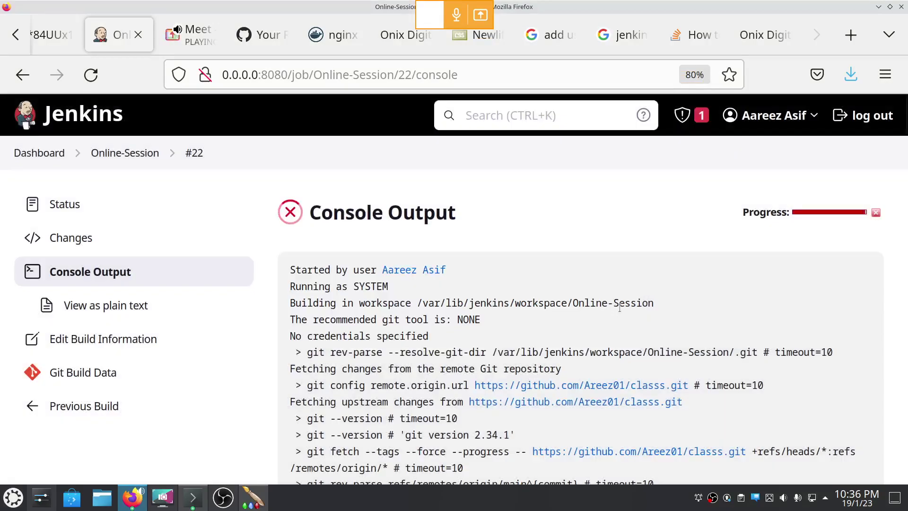
# - Add -d after 8085:80 in the Online-Session docker run line and apply it
pyautogui.click(118, 154)
pyautogui.click(133, 337)
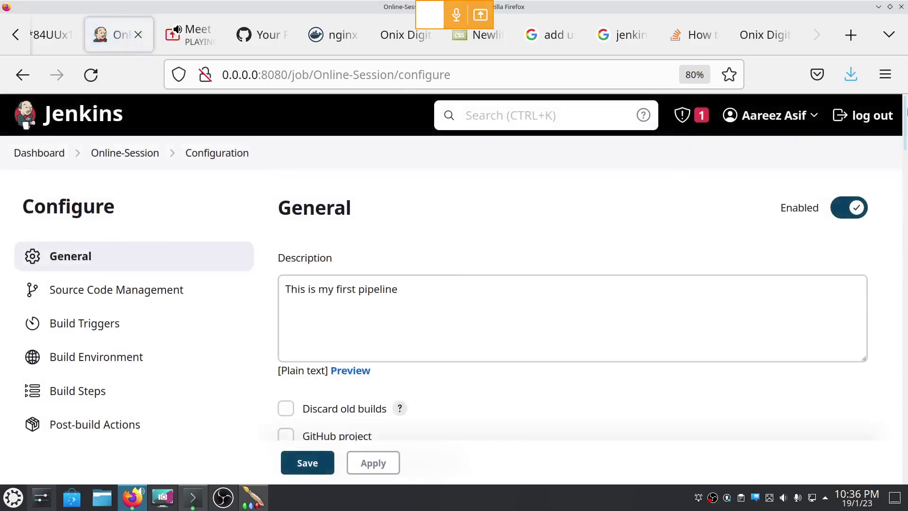
pyautogui.scroll(-10, 906, 330)
pyautogui.scroll(-10, 906, 330)
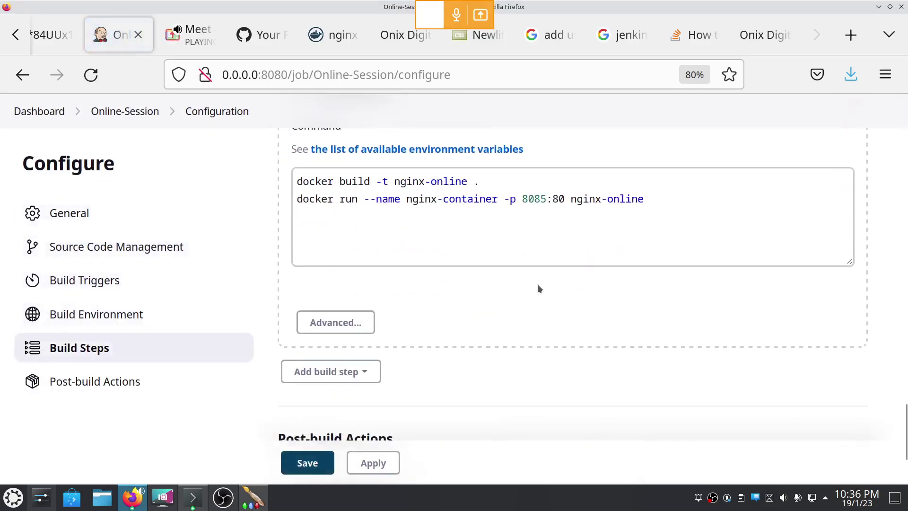
pyautogui.click(568, 199)
pyautogui.write('-d')
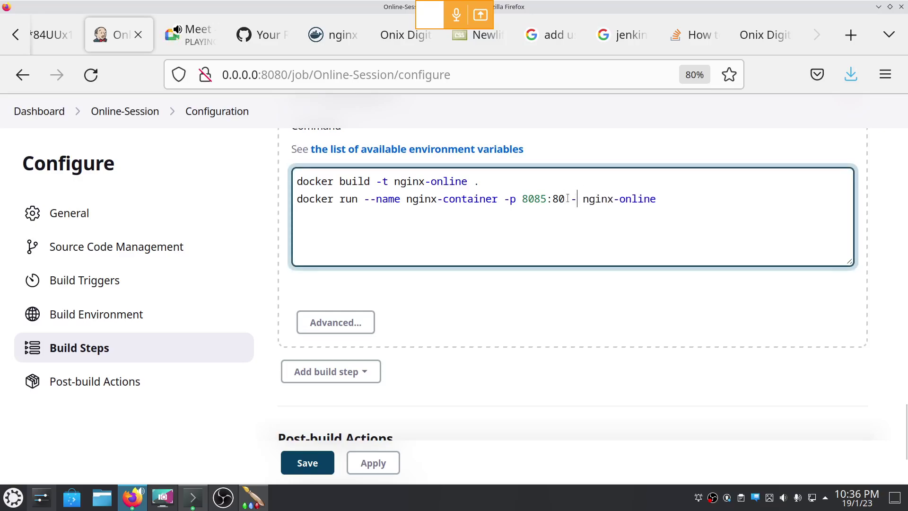
pyautogui.click(373, 463)
pyautogui.moveTo(488, 182); pyautogui.dragTo(286, 184)
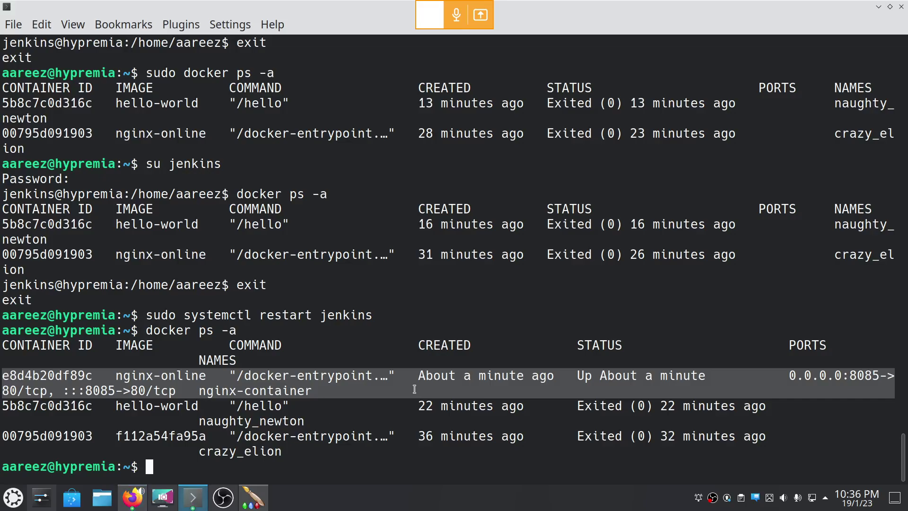
# - Rerun docker ps -a in Konsole to list all Docker containers
pyautogui.click(192, 498)
pyautogui.press('Up')
pyautogui.press('Return')
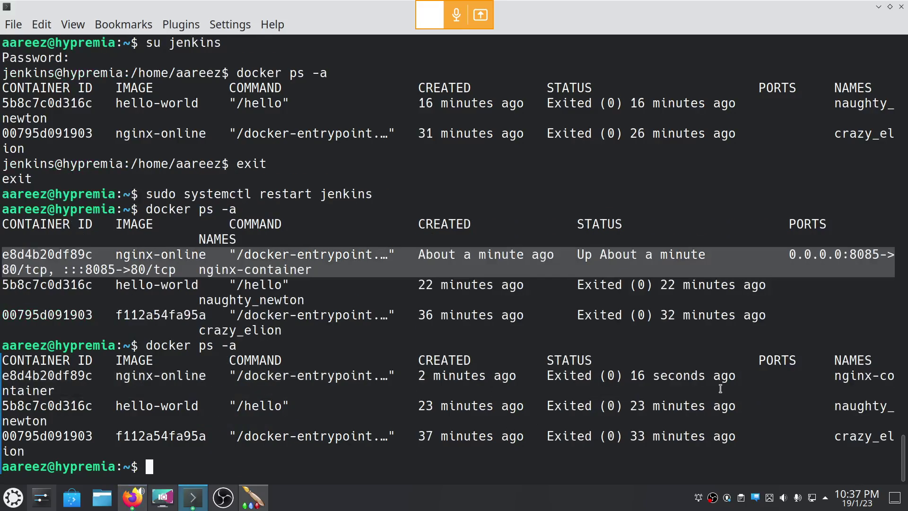
# - Return to the Jenkins Online-Session configuration and place the caret in the shell command box
pyautogui.hotkey('alt', 'Tab')
pyautogui.click(708, 198)
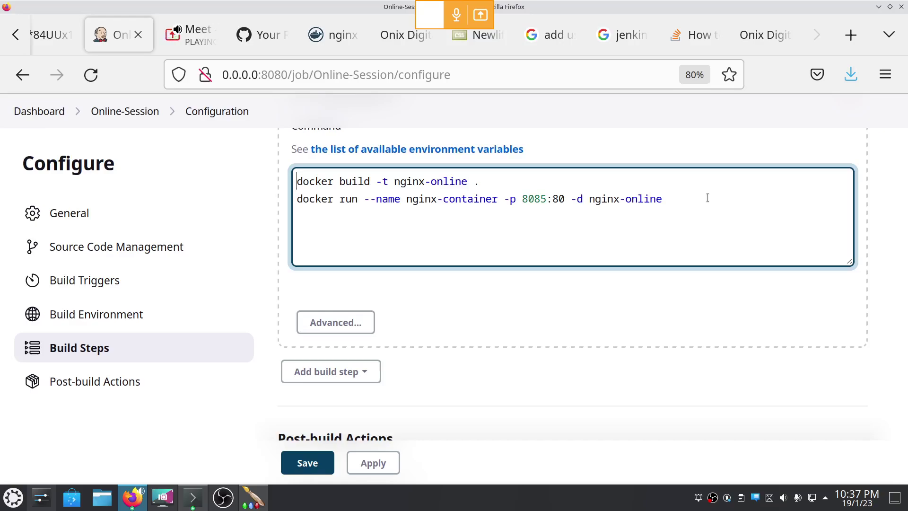
# - Insert a blank line above docker build, delete the docker rm nginx-container line, and save
pyautogui.press('Return')
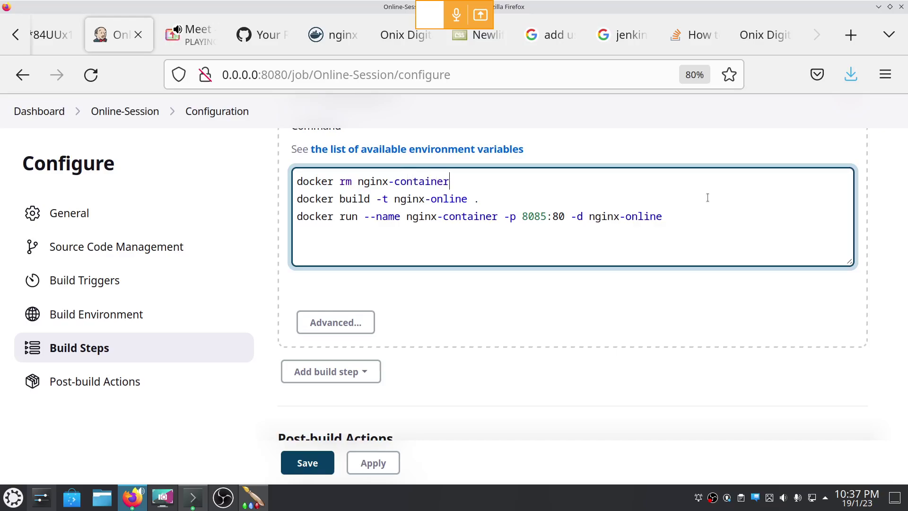
pyautogui.click(373, 463)
pyautogui.moveTo(450, 181); pyautogui.dragTo(231, 187)
pyautogui.hotkey('ctrl', 'c')
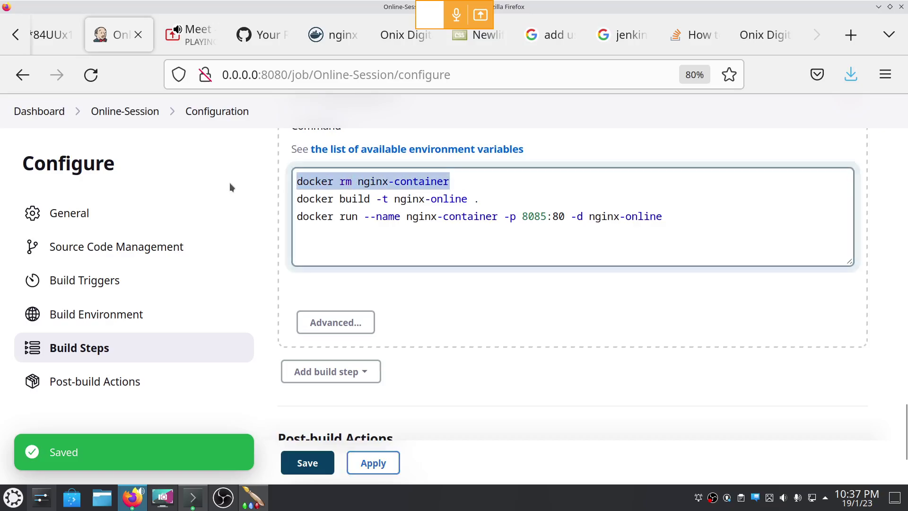
pyautogui.press('BackSpace')
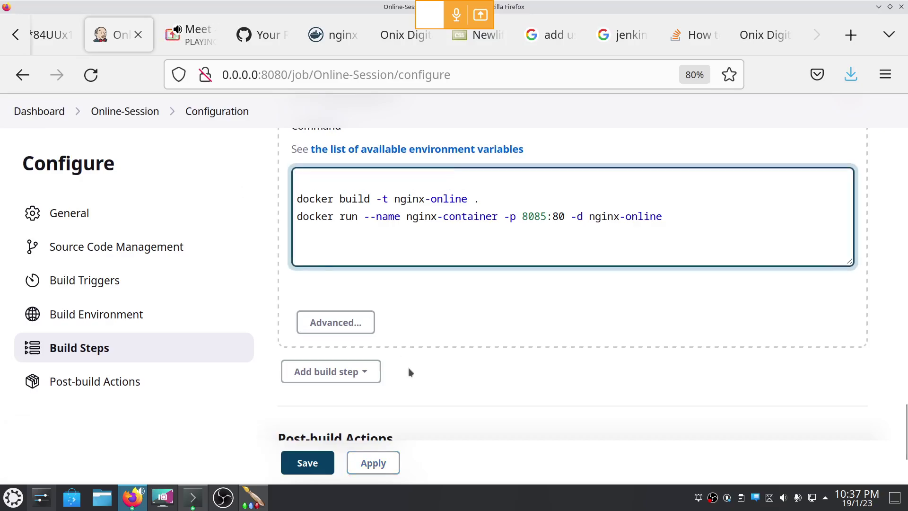
pyautogui.click(307, 463)
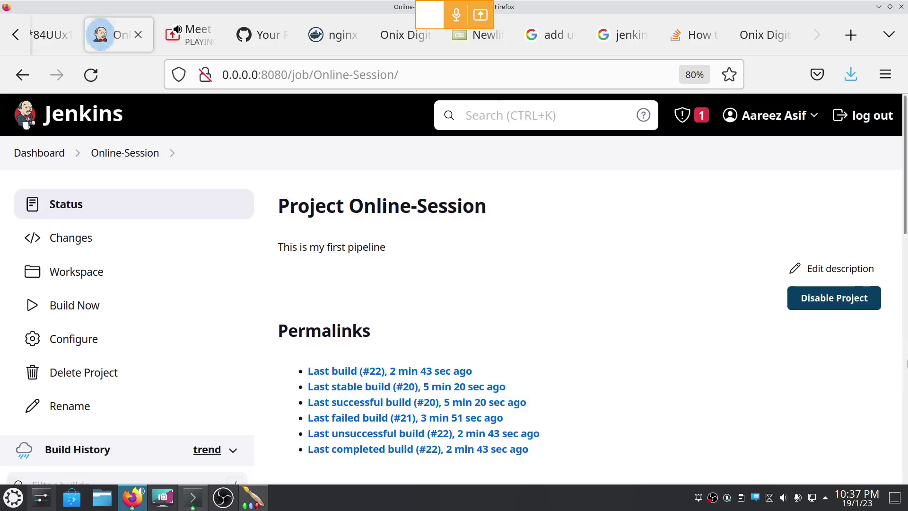
# - Start a new Online-Session build and open build #23's console output
pyautogui.click(100, 303)
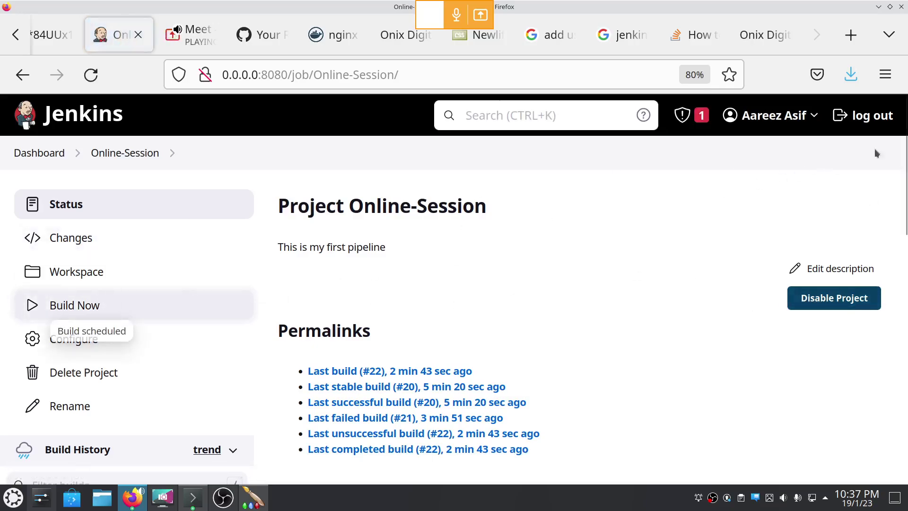
pyautogui.scroll(-5, 906, 143)
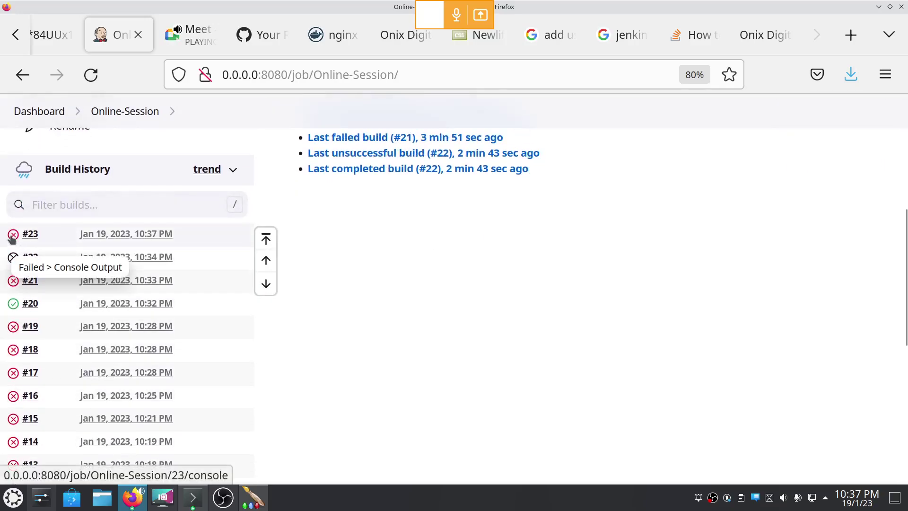
pyautogui.click(13, 236)
# - Highlight the 'nginx-container name already in use' error, then return to the project page
pyautogui.scroll(-10, 906, 357)
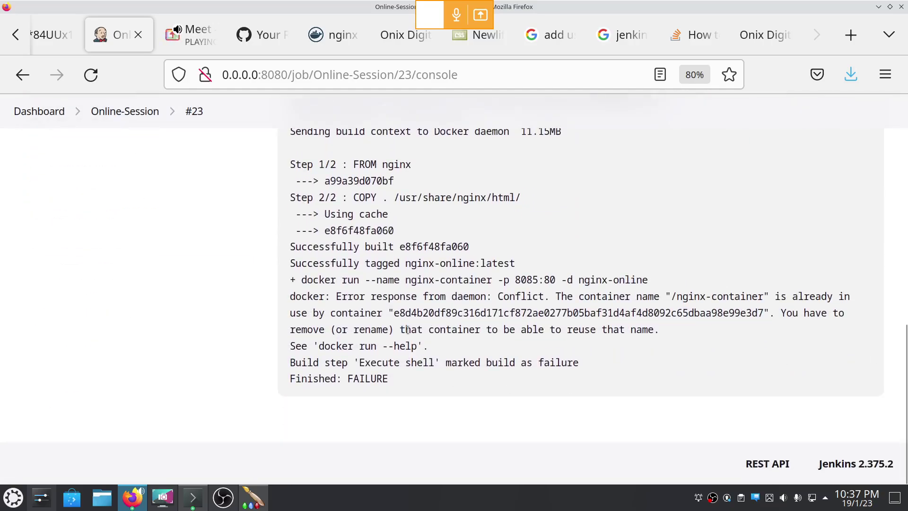
pyautogui.moveTo(400, 330); pyautogui.dragTo(615, 338)
pyautogui.doubleClick(607, 330)
pyautogui.moveTo(313, 334); pyautogui.dragTo(608, 313)
pyautogui.moveTo(660, 329); pyautogui.dragTo(268, 297)
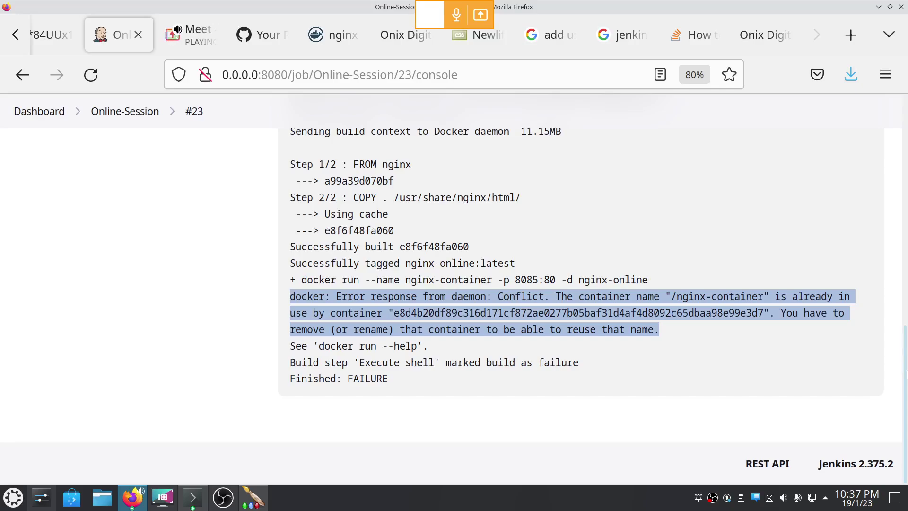
pyautogui.scroll(10, 906, 375)
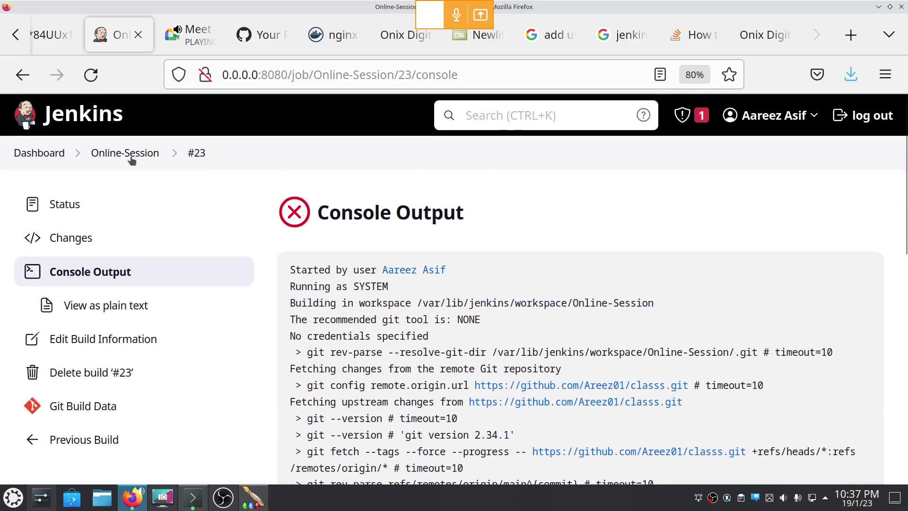
pyautogui.click(131, 156)
# - Paste docker rm nginx-container as the first shell command line, apply, and save the job
pyautogui.click(86, 338)
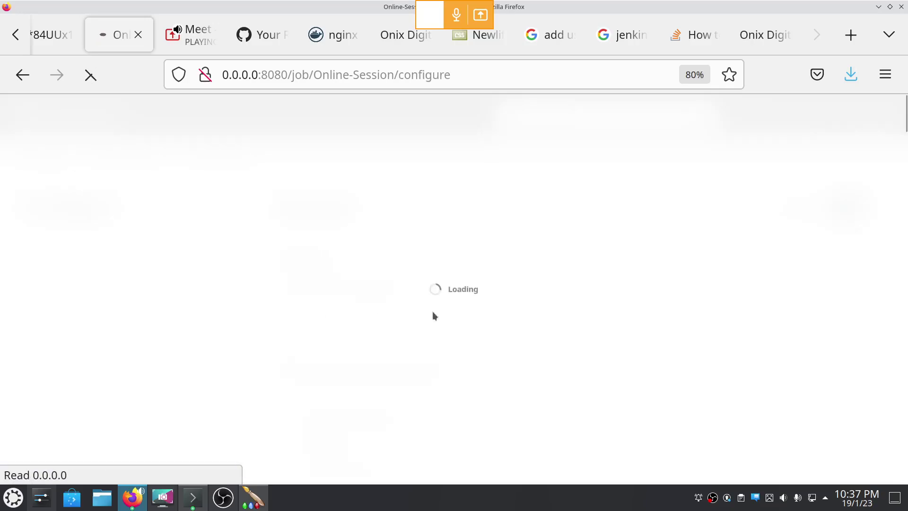
pyautogui.scroll(-12, 906, 293)
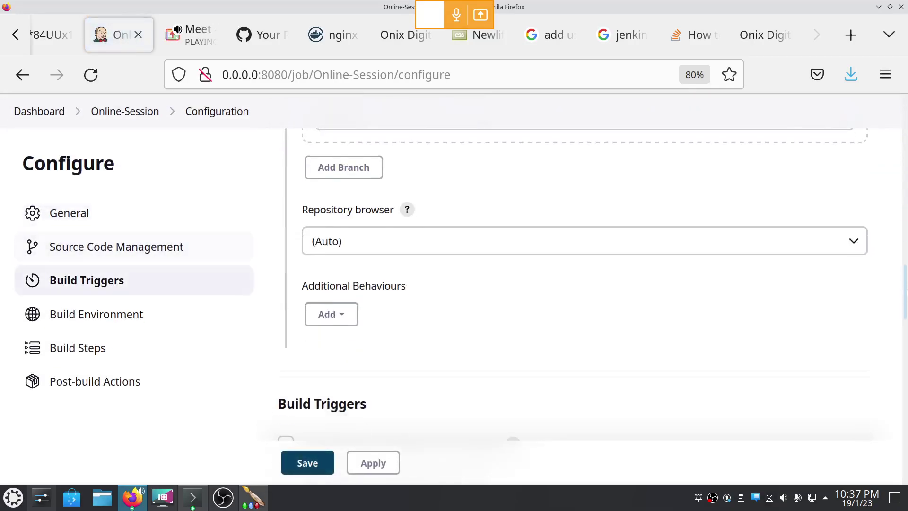
pyautogui.scroll(-10, 907, 293)
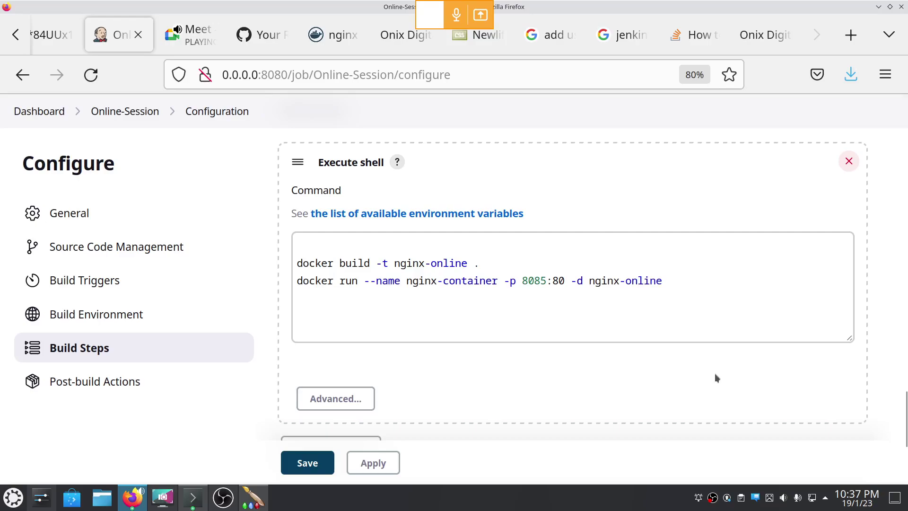
pyautogui.click(383, 239)
pyautogui.hotkey('ctrl', 'v')
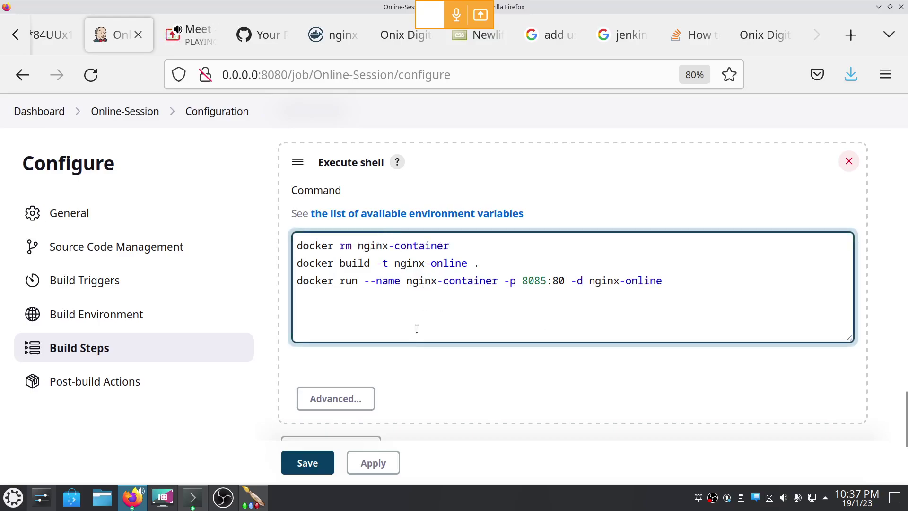
pyautogui.click(365, 463)
pyautogui.click(366, 465)
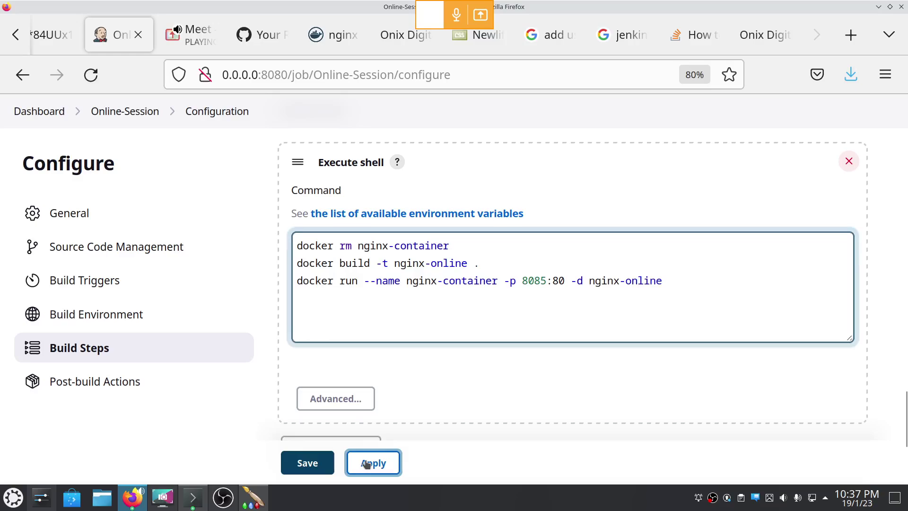
pyautogui.click(310, 463)
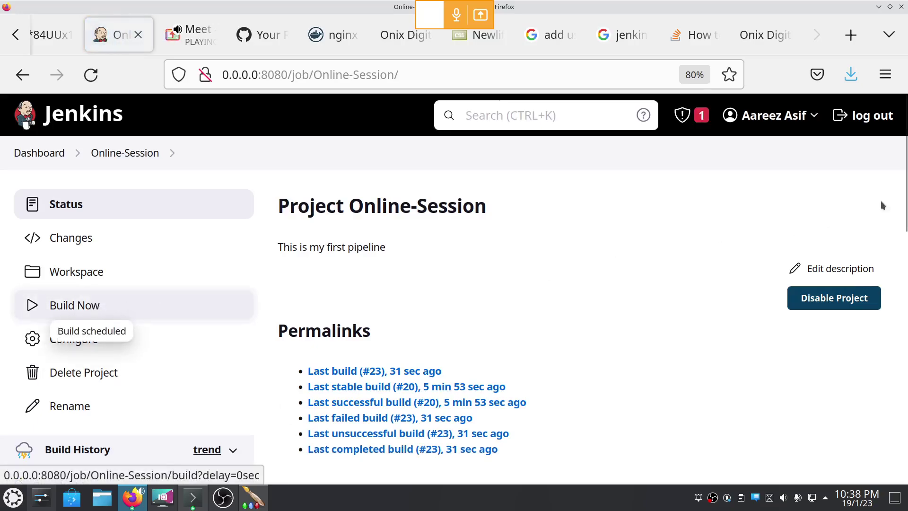
# - Confirm build #24's console ends with Finished: SUCCESS, then reload the Onix Digital tab
pyautogui.scroll(-5, 883, 202)
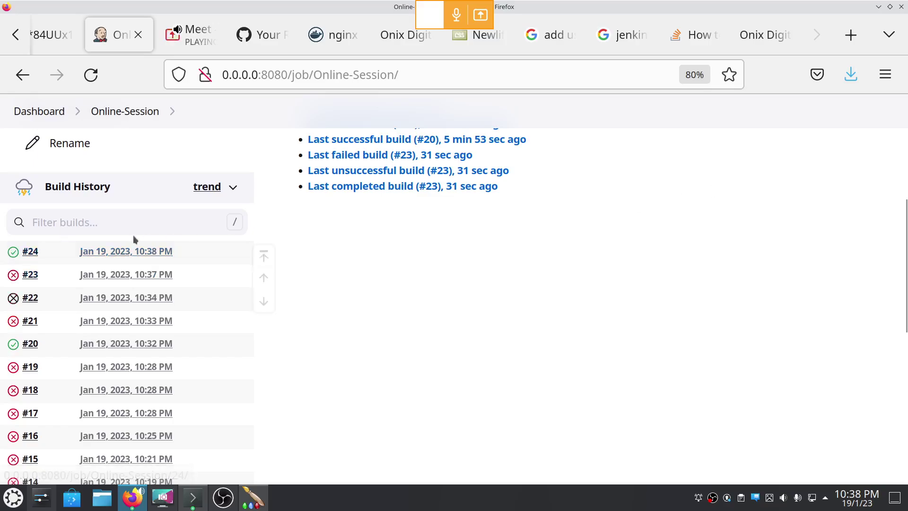
pyautogui.click(13, 251)
pyautogui.scroll(-10, 906, 334)
pyautogui.scroll(-1, 661, 400)
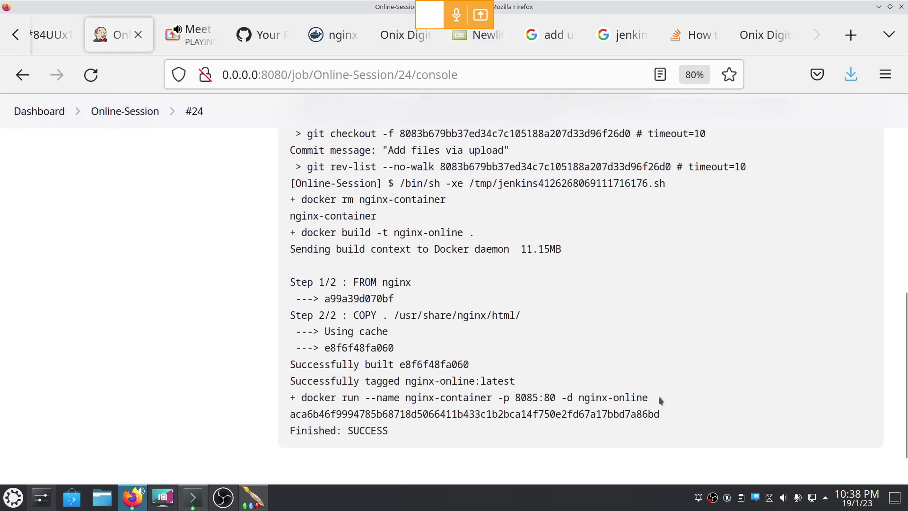
pyautogui.doubleClick(369, 430)
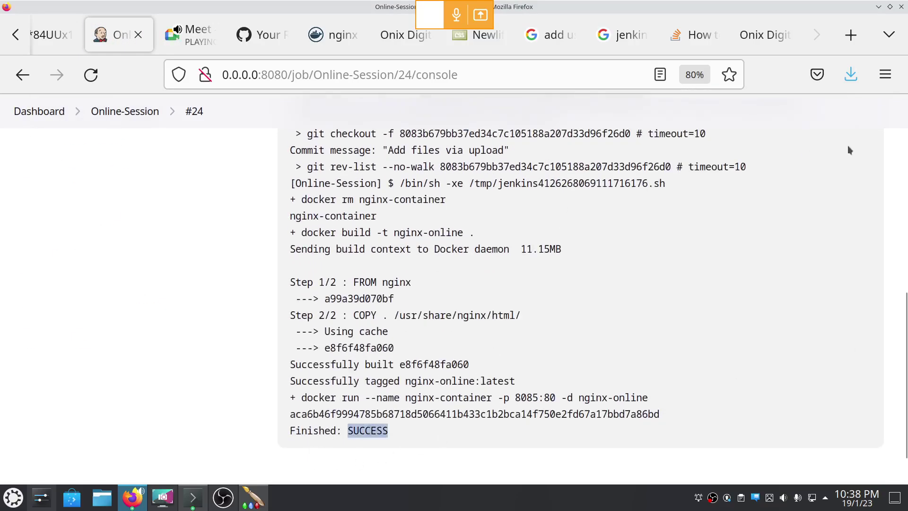
pyautogui.click(765, 34)
pyautogui.click(91, 76)
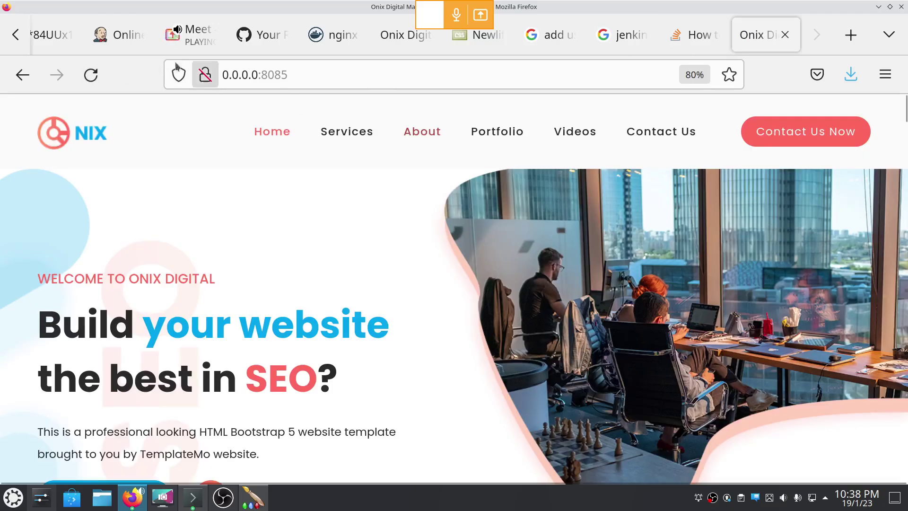
# - Reload the Onix Digital site at 0.0.0.0:8085, briefly showing and minimising OBS
pyautogui.click(92, 75)
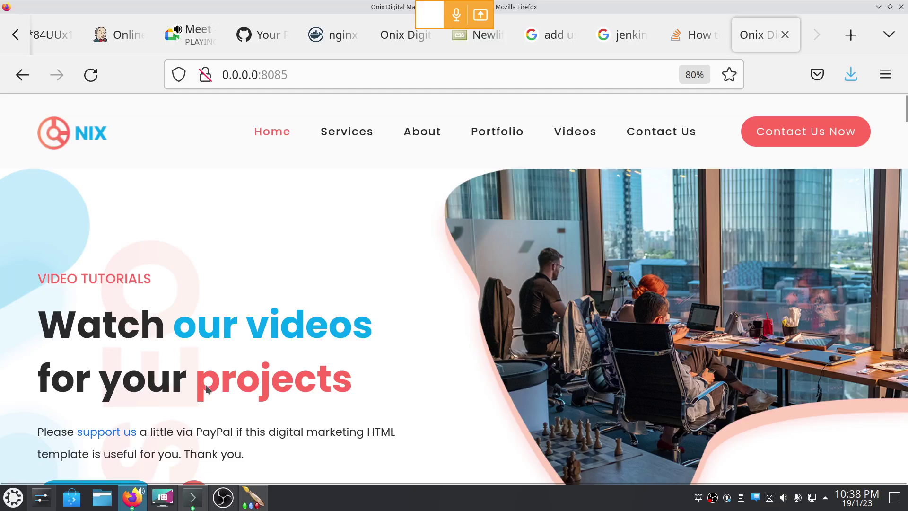
pyautogui.click(223, 498)
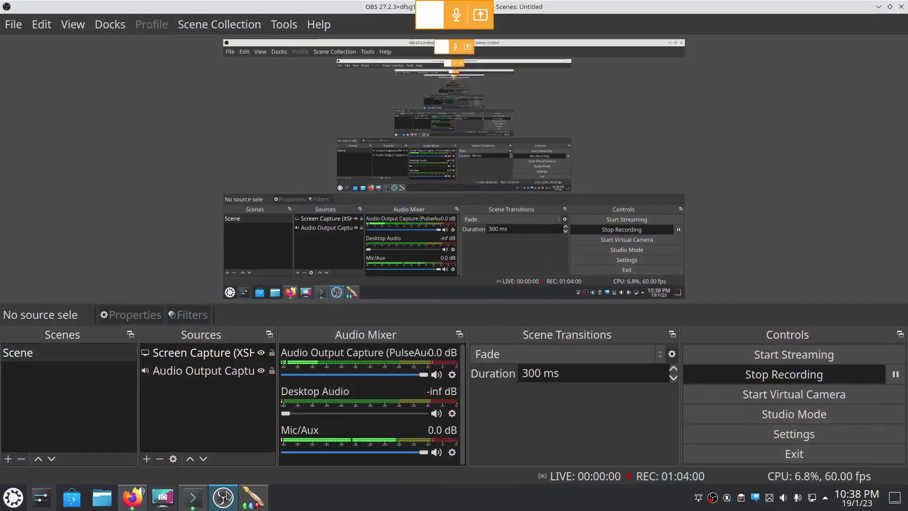
pyautogui.click(224, 498)
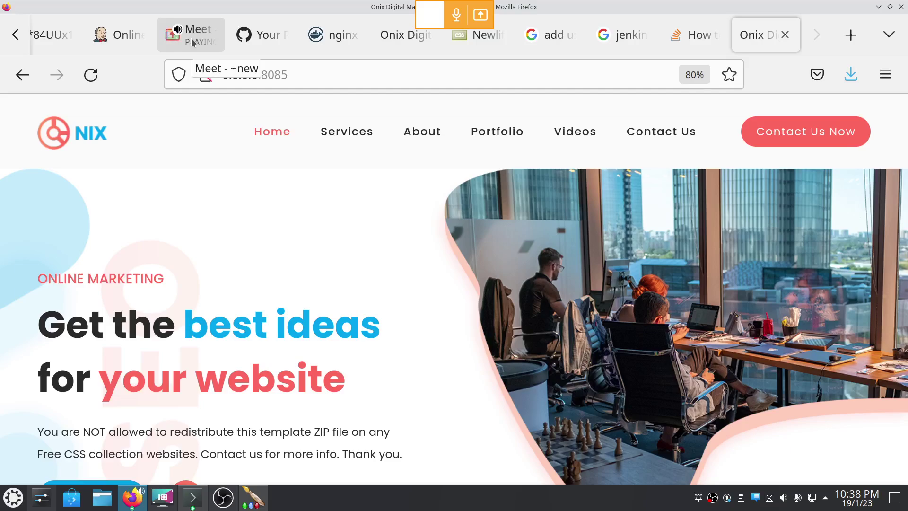
# - Scroll build #24's console output back to the top, then switch to the Google Meet call
pyautogui.click(121, 41)
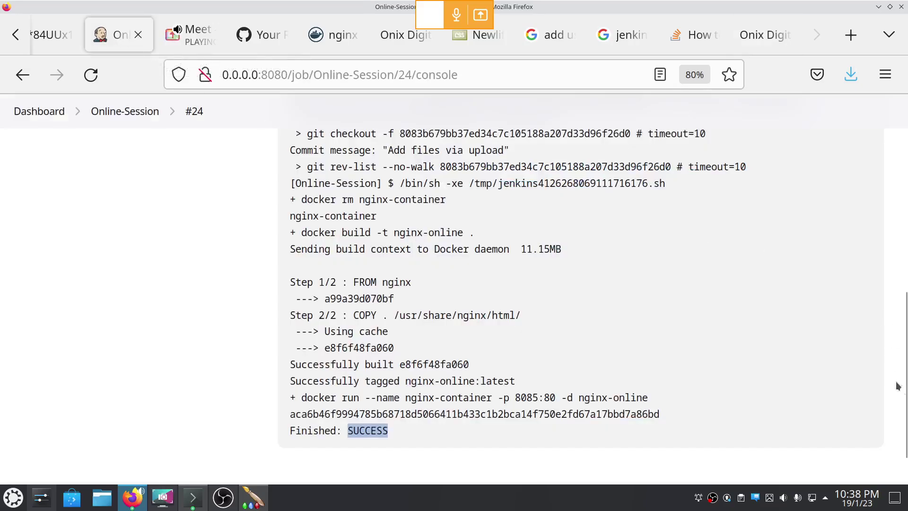
pyautogui.moveTo(898, 385); pyautogui.dragTo(906, 170)
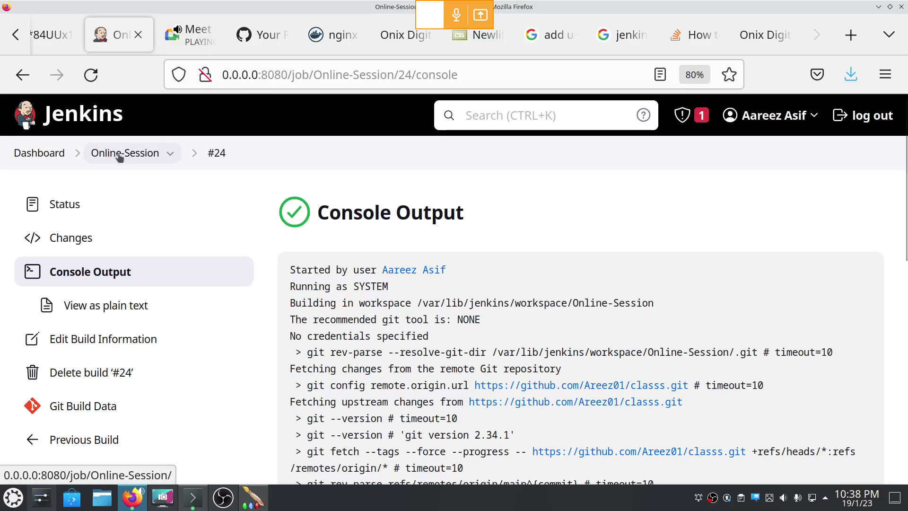
pyautogui.click(194, 48)
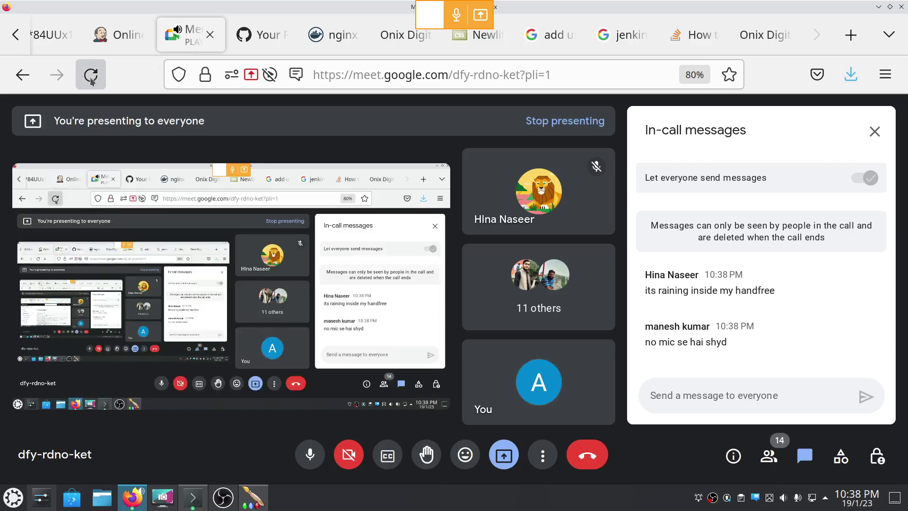
# - Reload Google Meet, unmute the microphone with Ctrl+D, and switch to OBS Studio
pyautogui.click(91, 74)
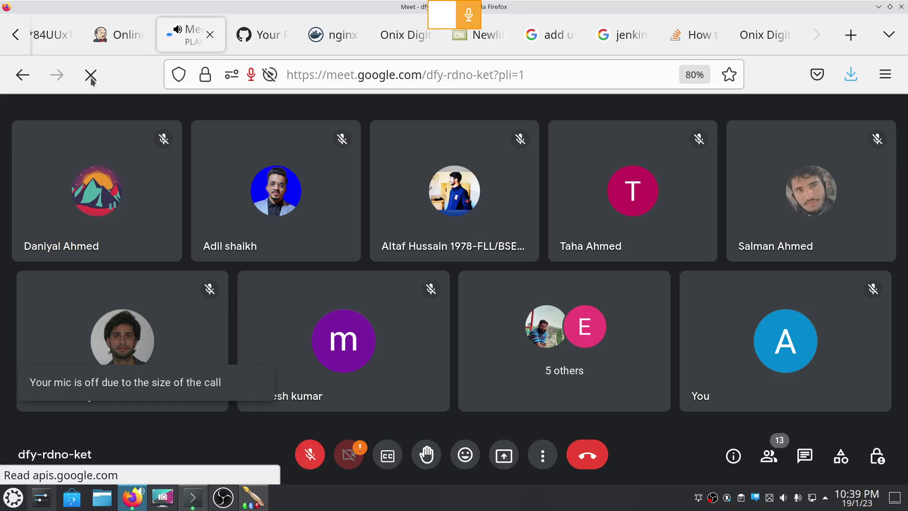
pyautogui.hotkey('ctrl', 'd')
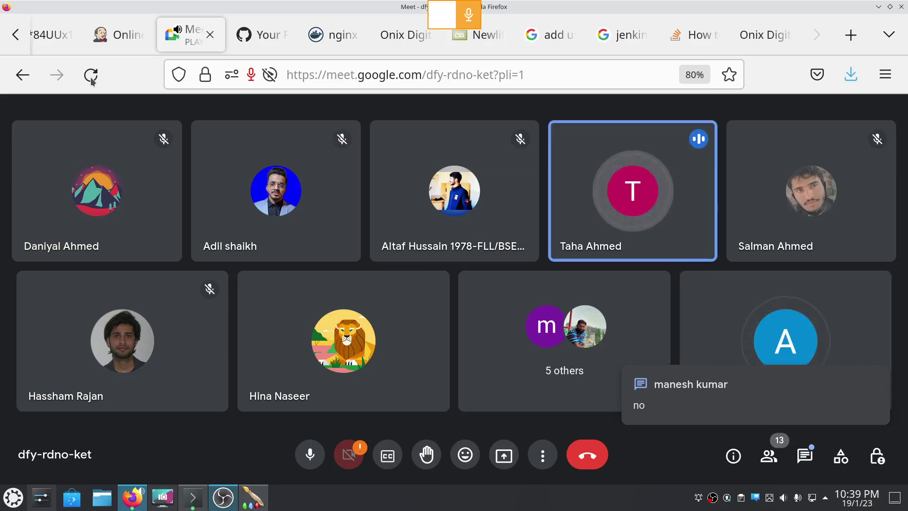
pyautogui.hotkey('alt', 'Tab')
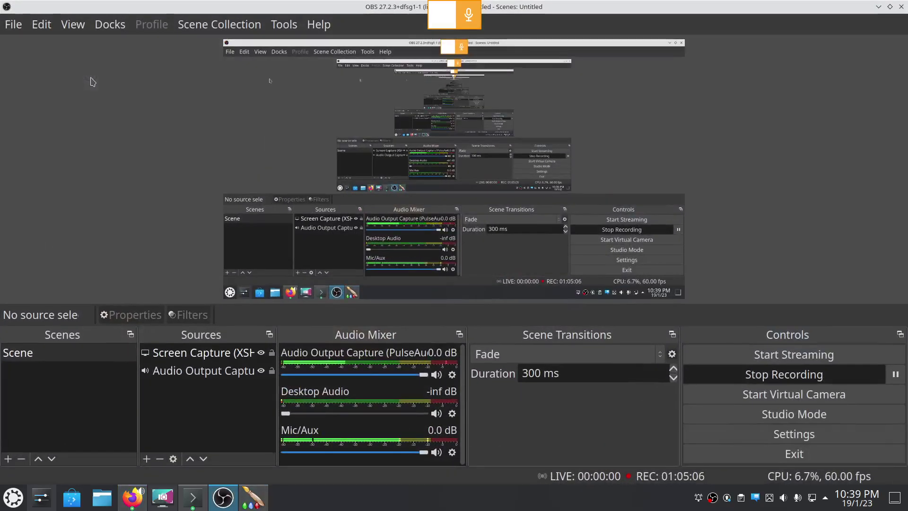
# - In Mic/Aux Advanced Audio Properties, set audio monitoring to Monitor and Output
pyautogui.click(453, 452)
pyautogui.click(533, 442)
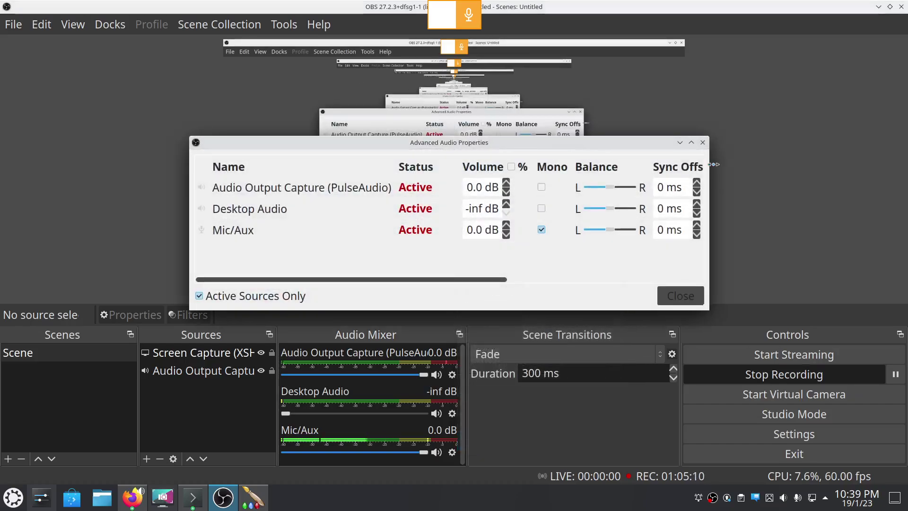
pyautogui.moveTo(710, 167); pyautogui.dragTo(859, 167)
pyautogui.click(786, 230)
pyautogui.press('Down')
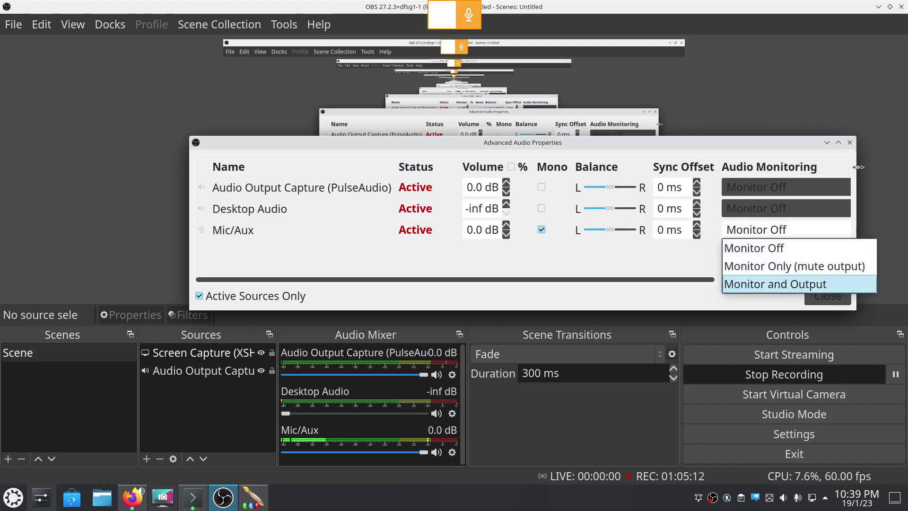
pyautogui.press('Return')
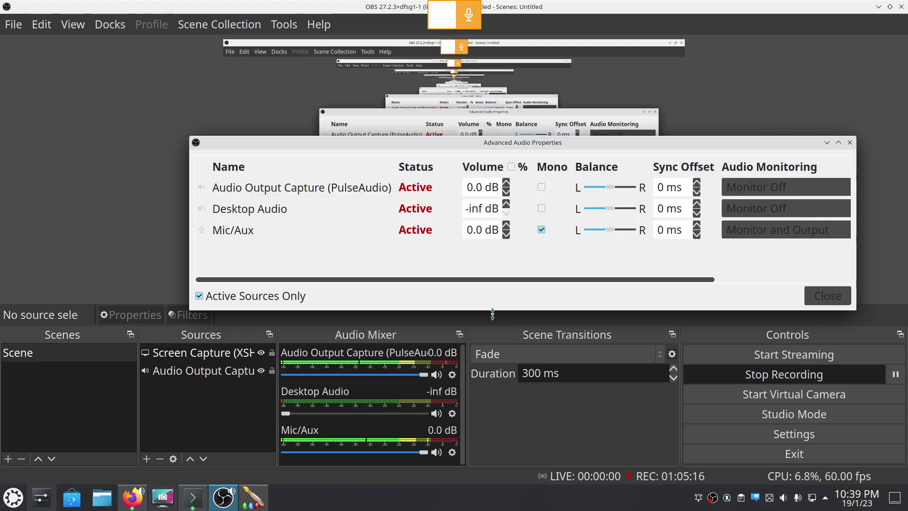
# - Set Mic/Aux back to Monitor Off and drop Audio Output Capture to -inf dB
pyautogui.press('space')
pyautogui.press('Up')
pyautogui.press('Up')
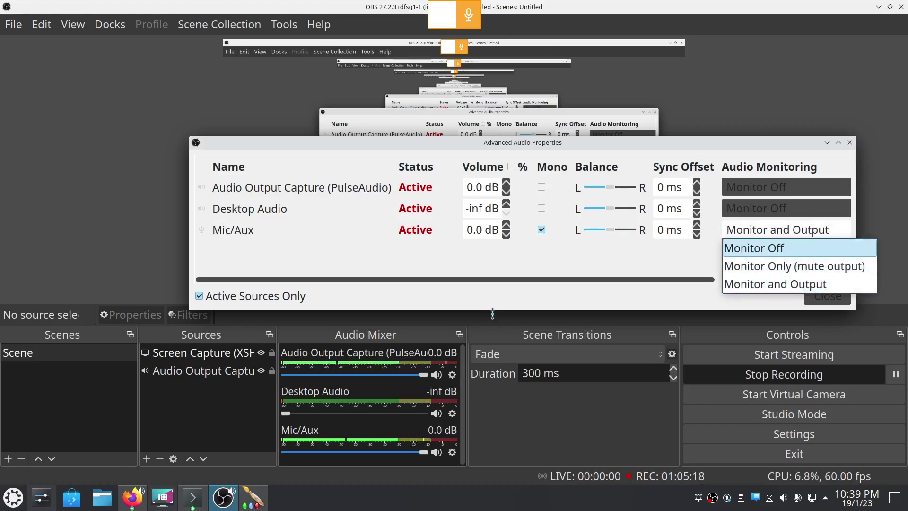
pyautogui.press('Return')
pyautogui.press('Escape')
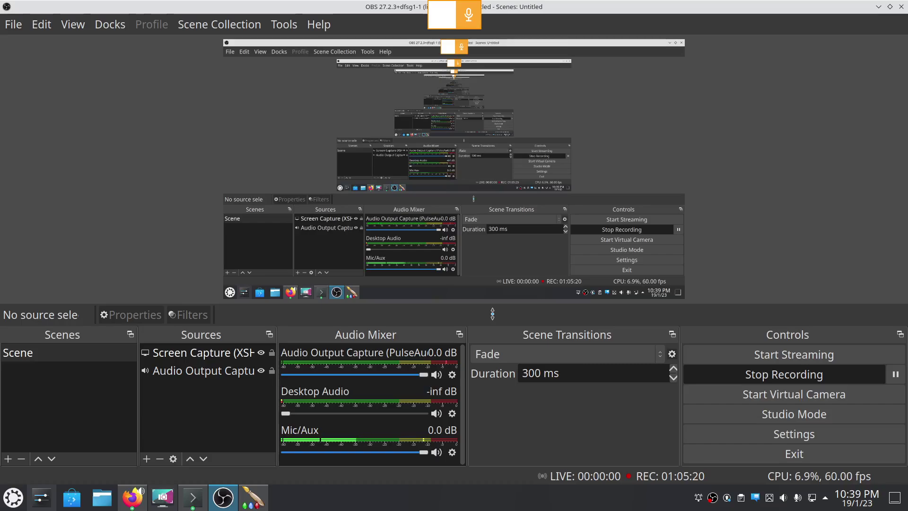
pyautogui.press('Home')
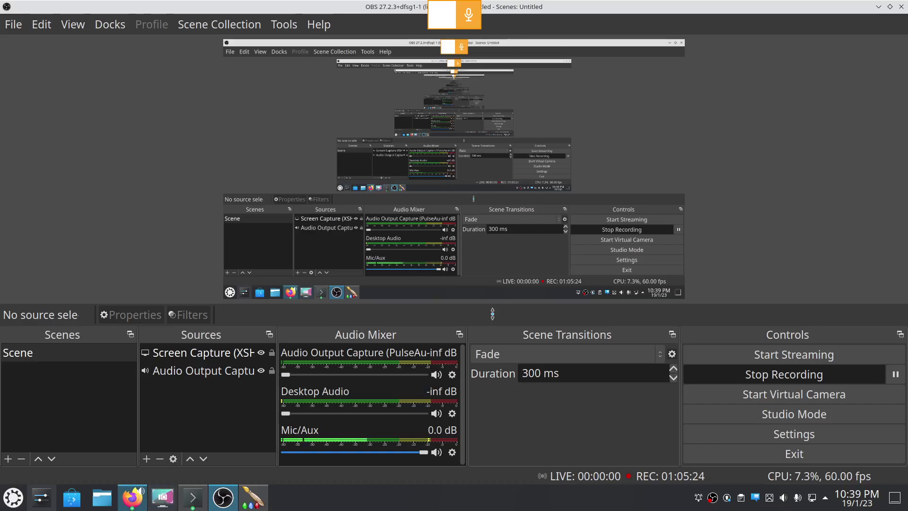
pyautogui.hotkey('alt', 'Tab')
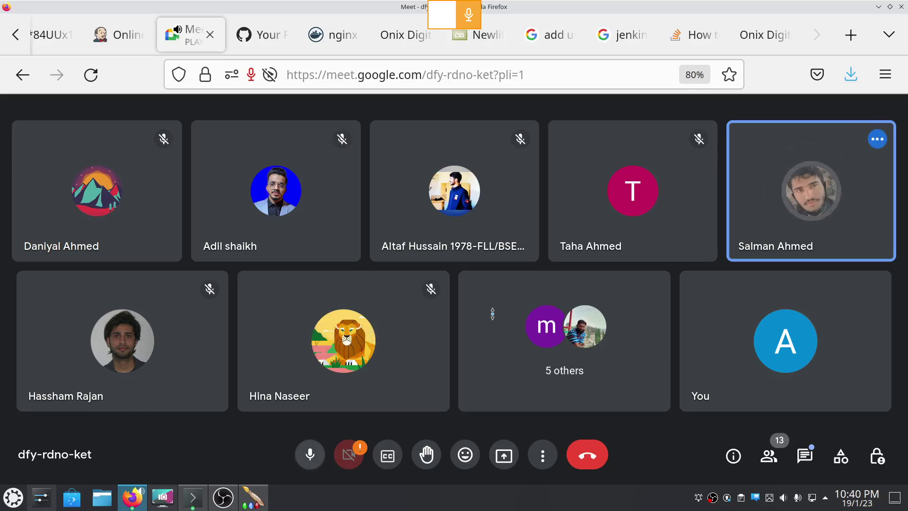
# - Revoke Meet's temporary microphone permission in Firefox and reload the Meet page
pyautogui.hotkey('ctrl', 'd')
pyautogui.hotkey('ctrl', 'd')
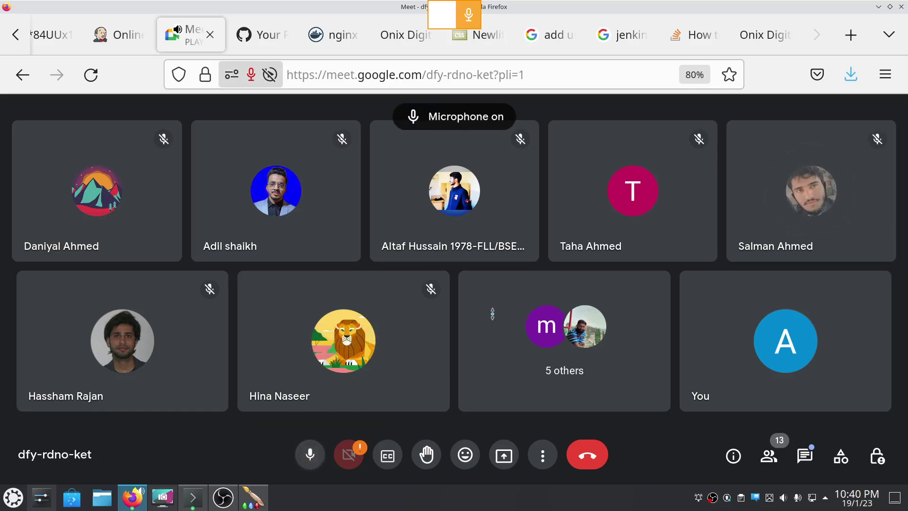
pyautogui.click(251, 75)
pyautogui.click(546, 150)
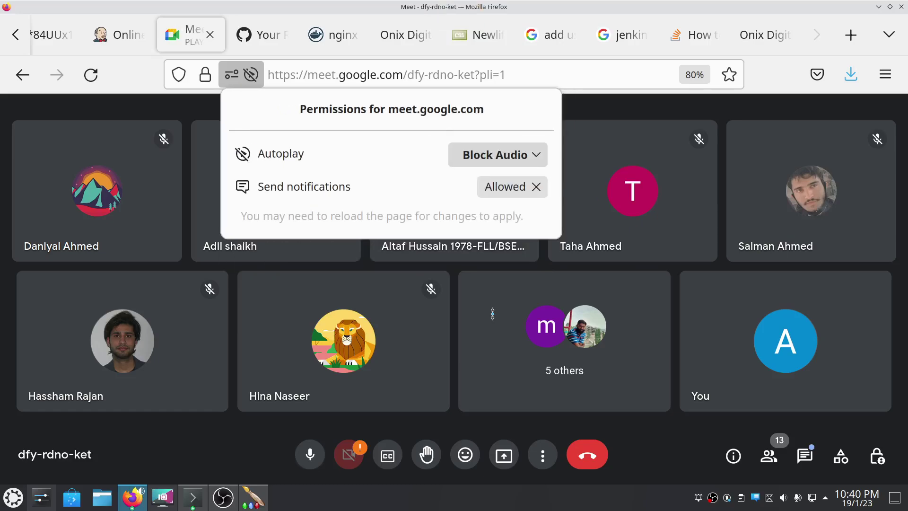
pyautogui.hotkey('ctrl', 'l')
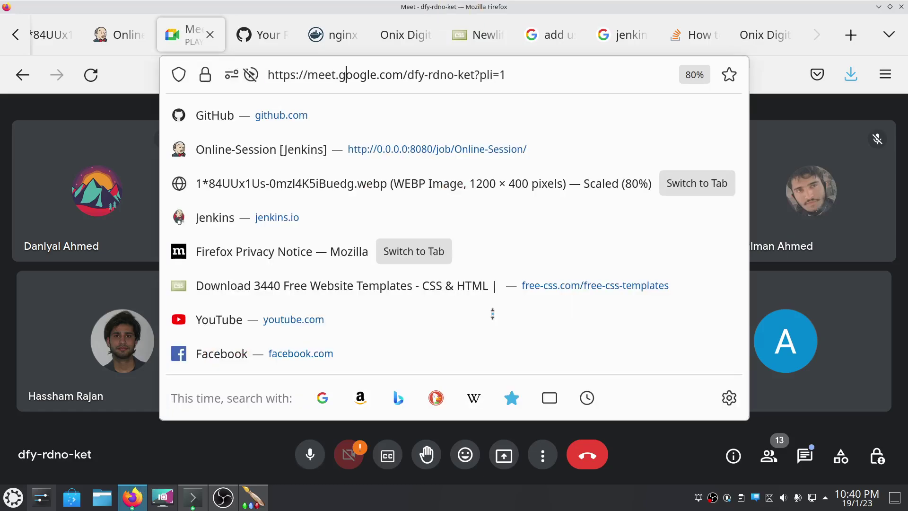
pyautogui.press('Return')
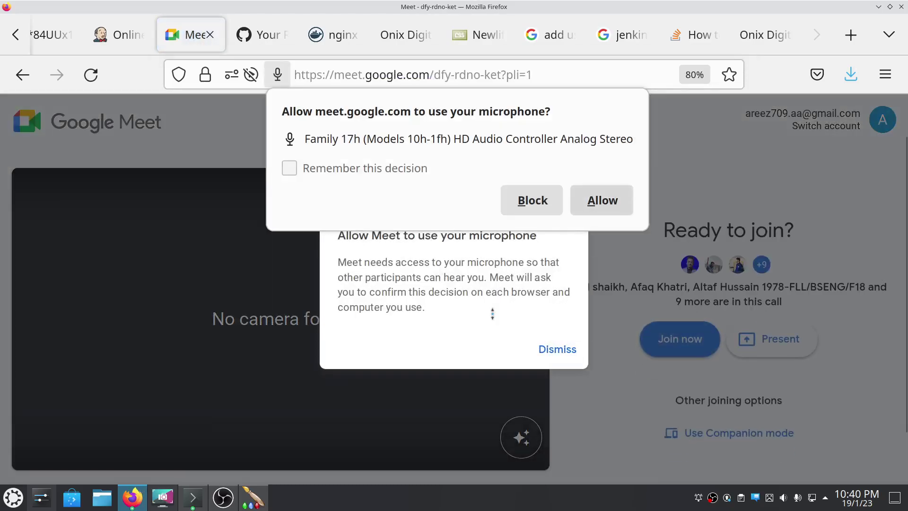
# - Allow the microphone, rejoin the call, admit the waiting participant, and unmute with Ctrl+D
pyautogui.press('Return')
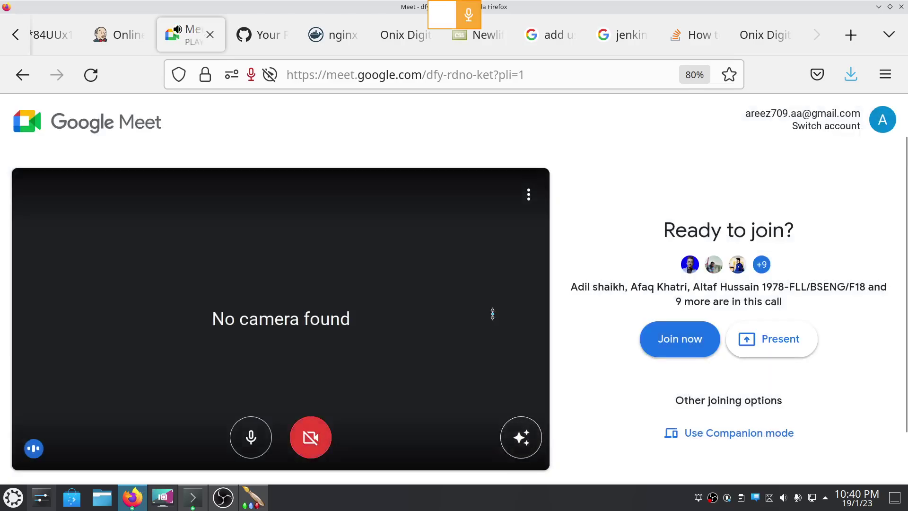
pyautogui.press('Return')
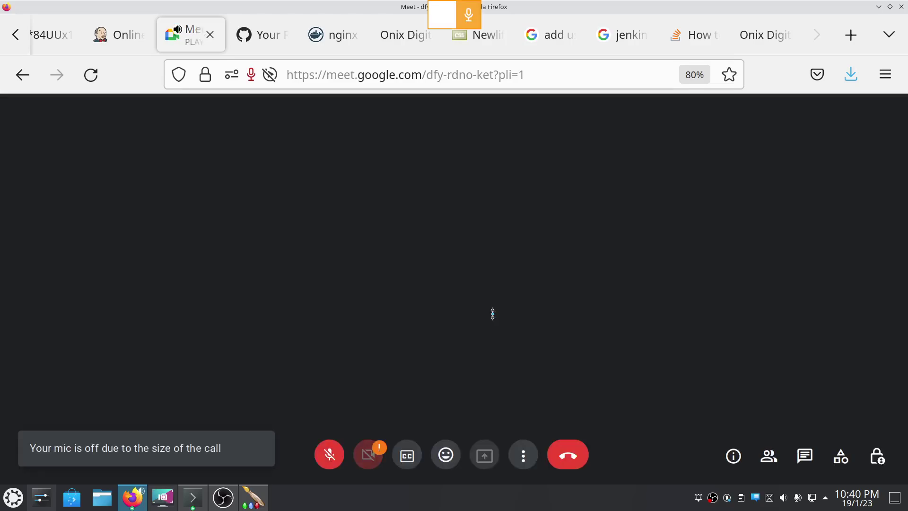
pyautogui.press('Return')
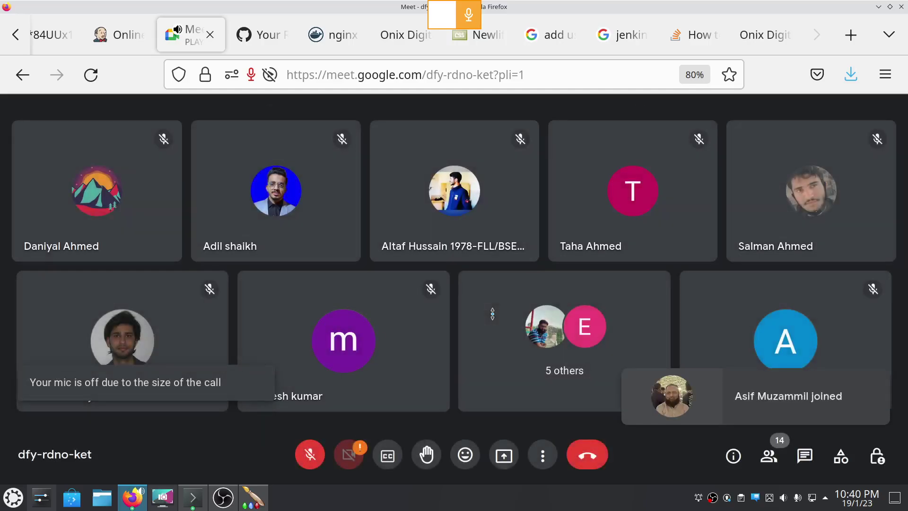
pyautogui.hotkey('ctrl', 'd')
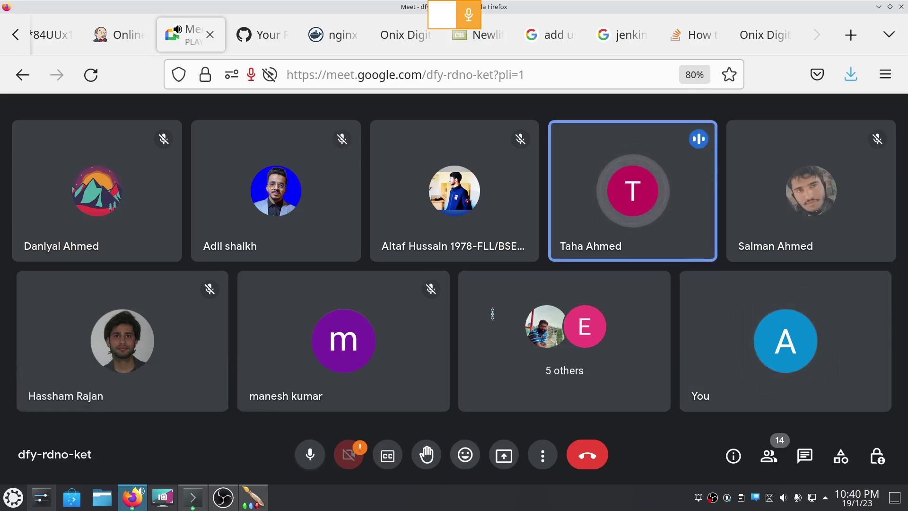
pyautogui.hotkey('alt', 'Tab')
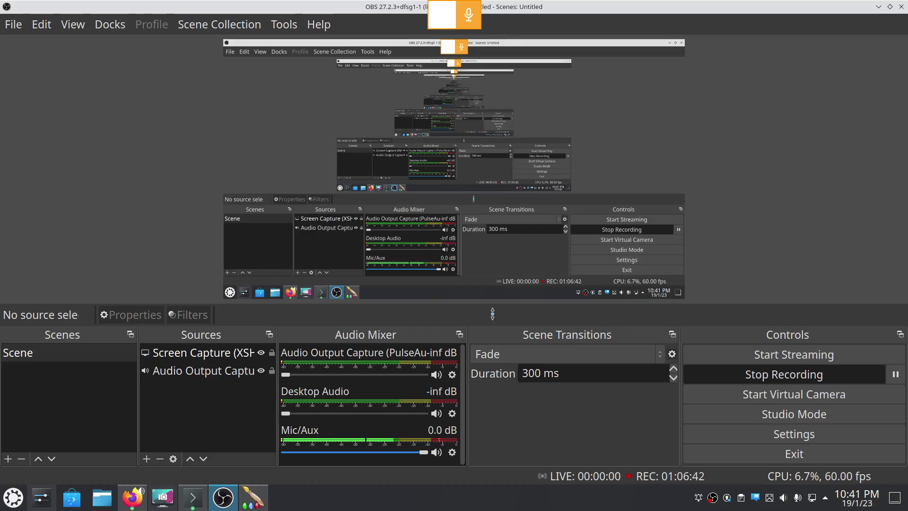
# - Mute the microphone in the Meet call and return to OBS Studio
pyautogui.hotkey('alt', 'Tab')
pyautogui.press('Tab')
pyautogui.press('Tab')
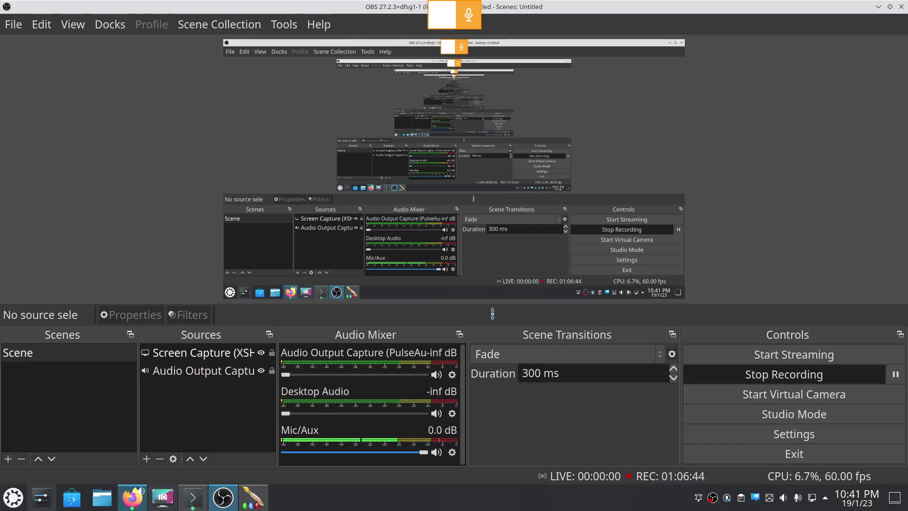
pyautogui.hotkey('ctrl', 'd')
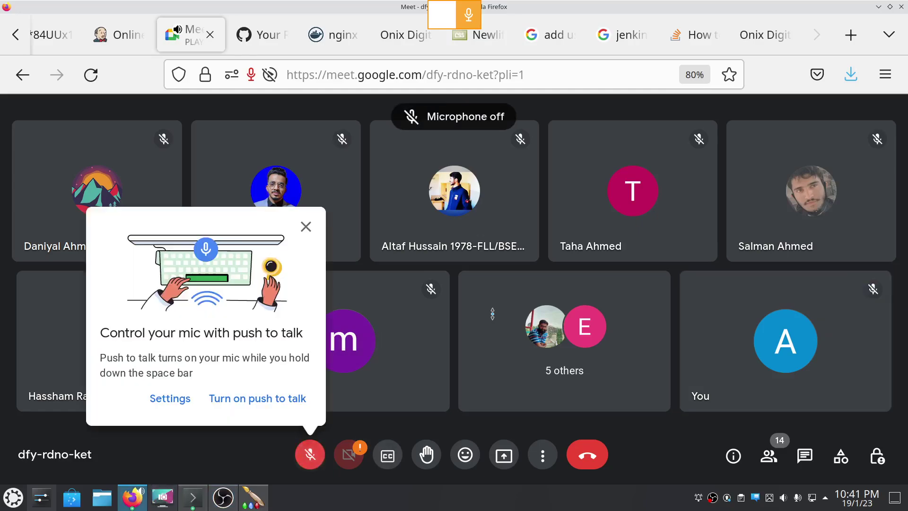
pyautogui.hotkey('alt', 'Tab')
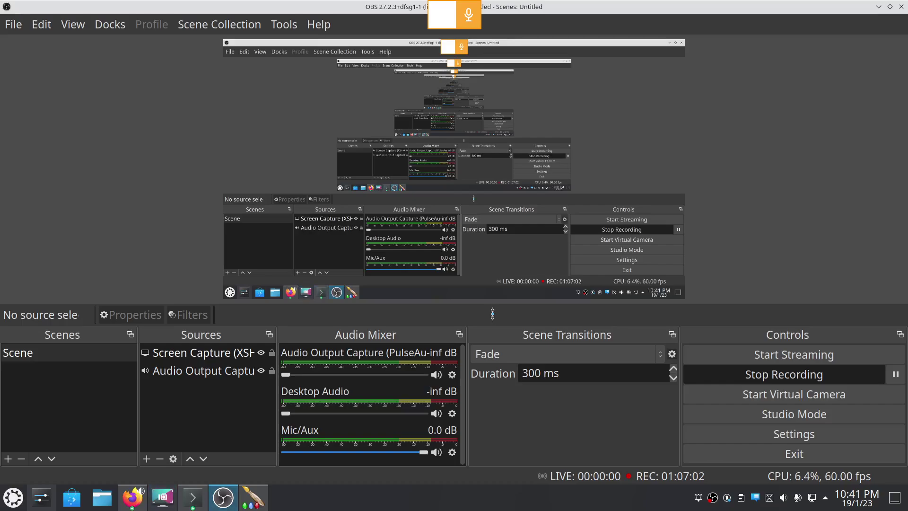
# - Review the Mic/Aux Advanced Audio Properties in OBS, then close them and go back to Meet
pyautogui.moveTo(223, 498)
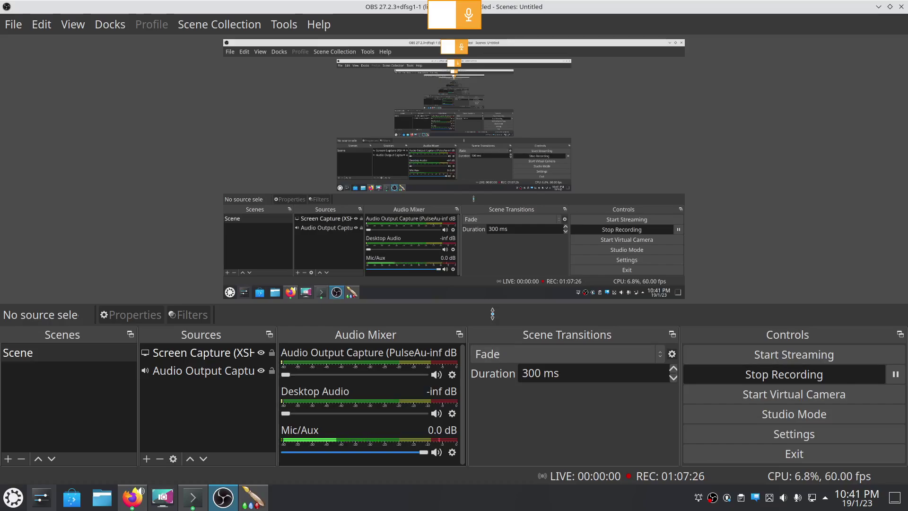
pyautogui.click(452, 452)
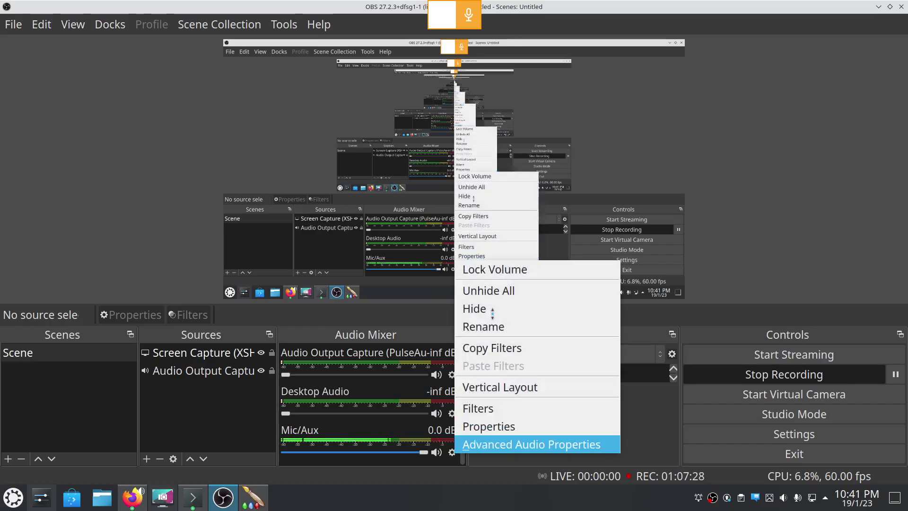
pyautogui.click(535, 442)
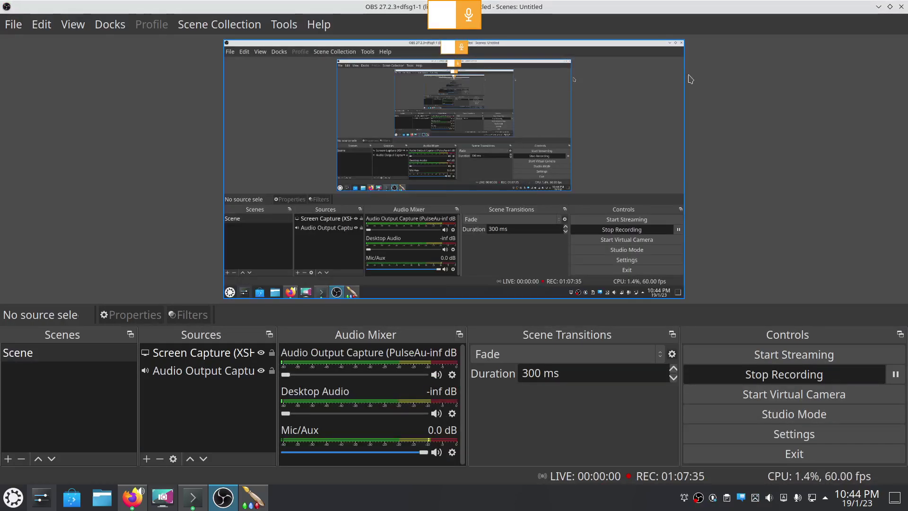
pyautogui.press('F11')
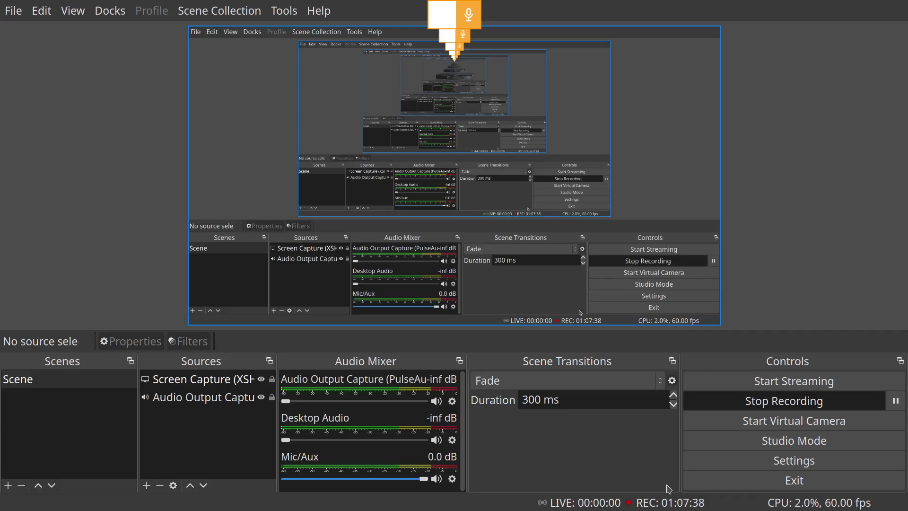
pyautogui.hotkey('alt', 'Tab')
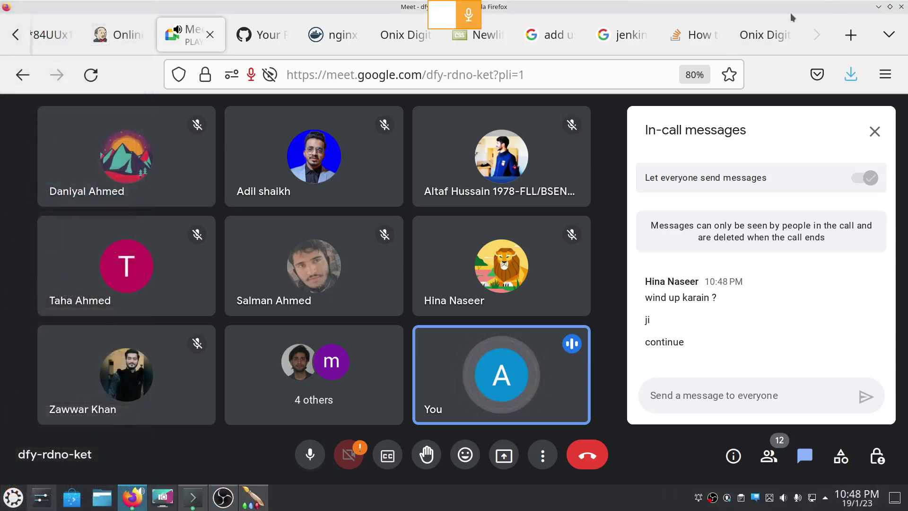
# - Present your entire screen in Meet, choosing Entire screen in Firefox's share prompt
pyautogui.hotkey('alt', 'Tab')
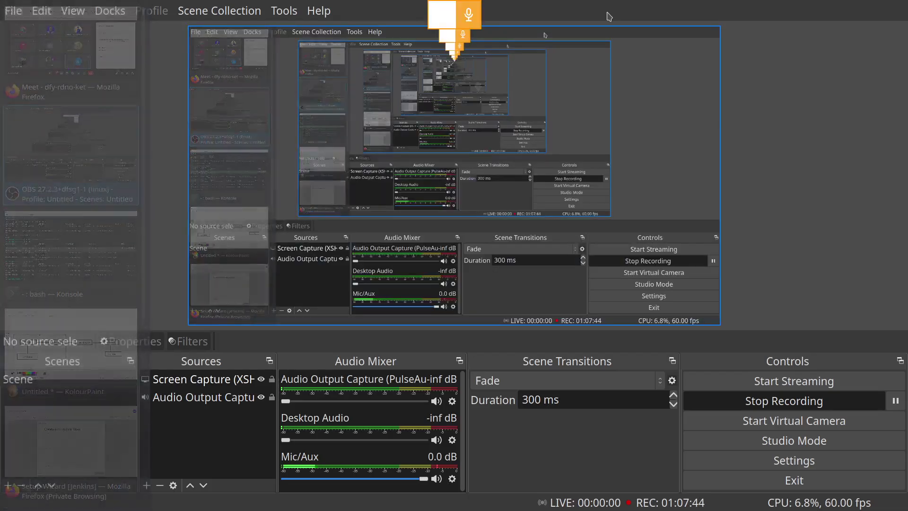
pyautogui.hotkey('alt', 'Tab')
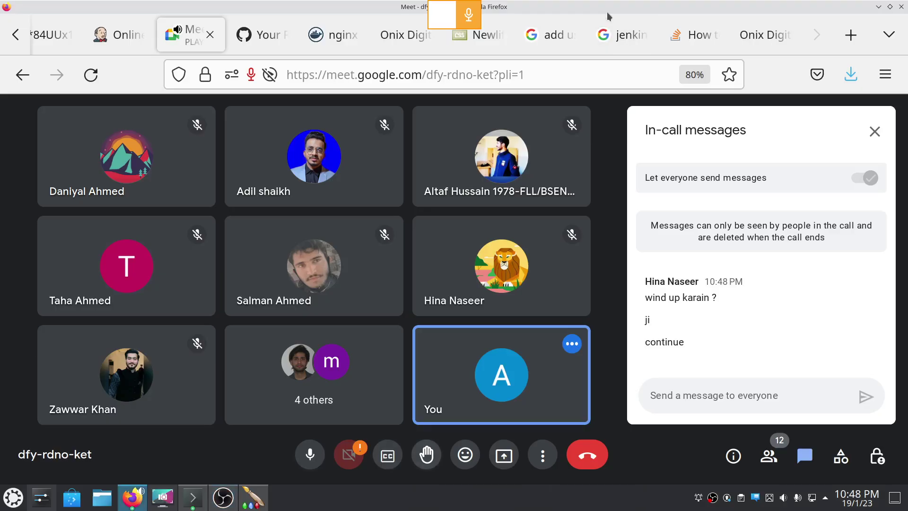
pyautogui.press('Return')
pyautogui.press('Down')
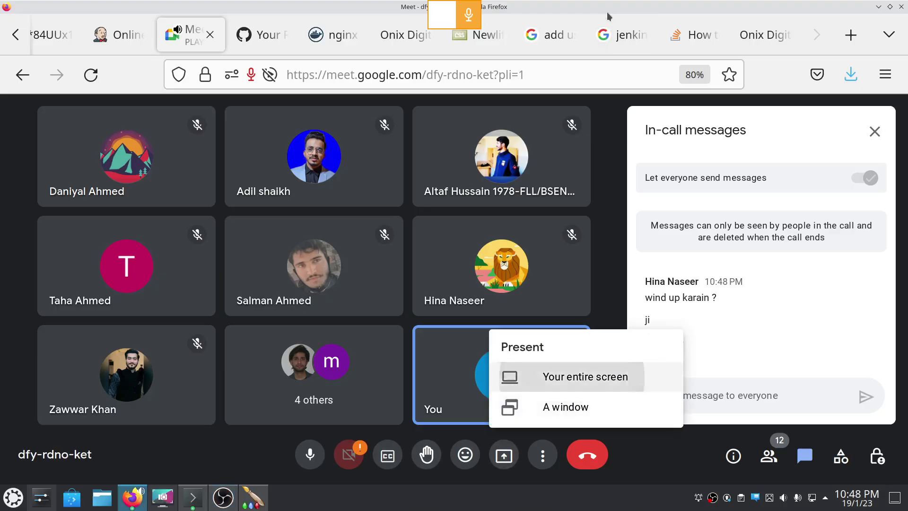
pyautogui.press('Return')
pyautogui.press('space')
pyautogui.press('End')
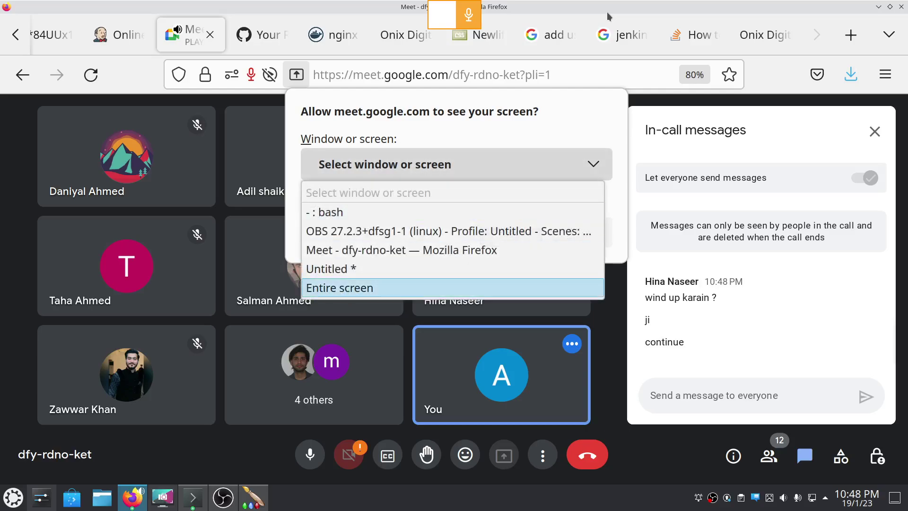
pyautogui.press('Return')
pyautogui.press('Return')
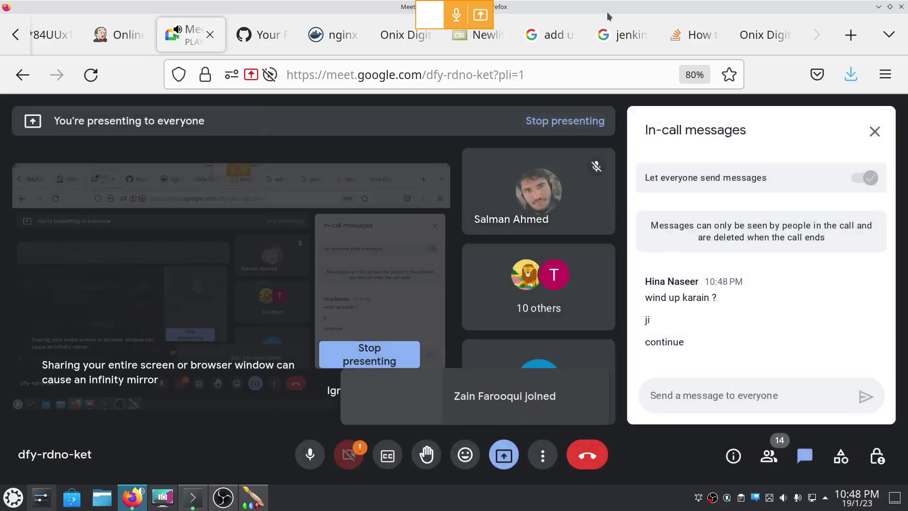
pyautogui.hotkey('ctrl', 'pageup')
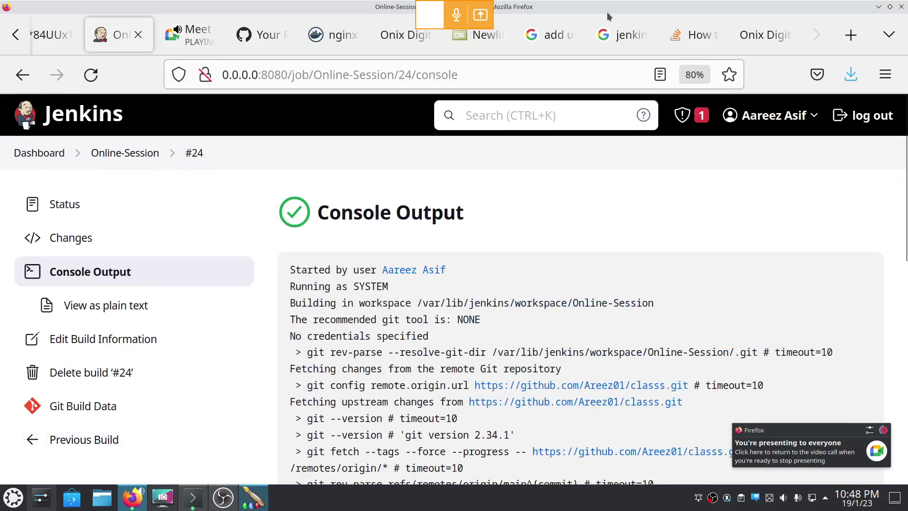
pyautogui.hotkey('alt', 'Tab')
pyautogui.click(572, 326)
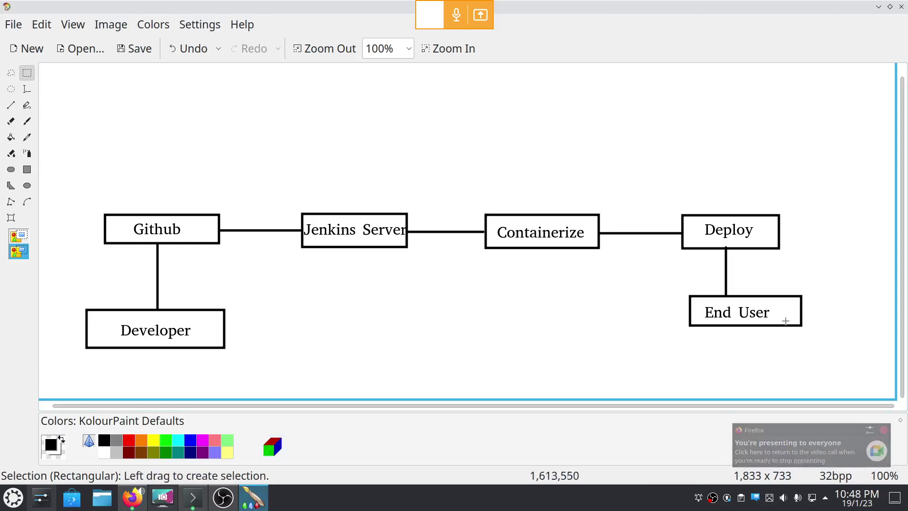
pyautogui.moveTo(118, 363); pyautogui.dragTo(195, 200)
pyautogui.click(276, 179)
pyautogui.moveTo(297, 191); pyautogui.dragTo(415, 269)
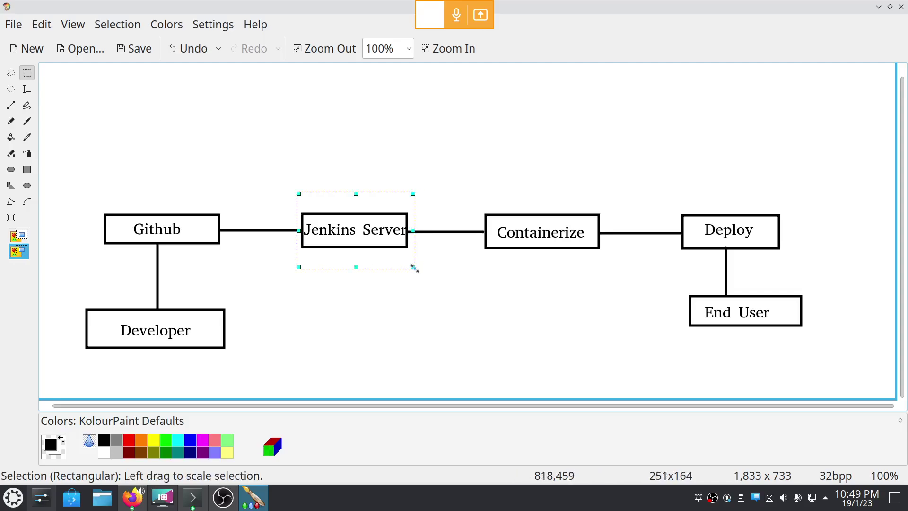
pyautogui.moveTo(461, 205); pyautogui.dragTo(802, 271)
pyautogui.moveTo(860, 335); pyautogui.dragTo(637, 285)
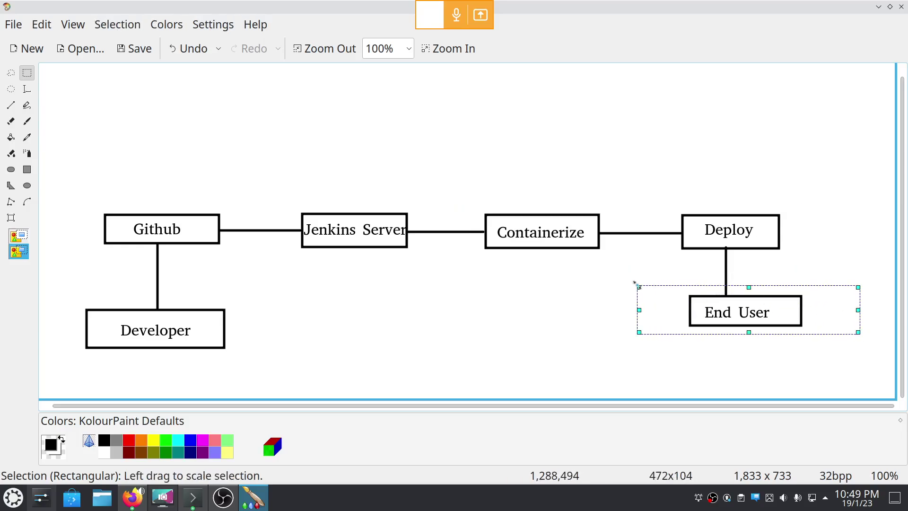
pyautogui.click(428, 285)
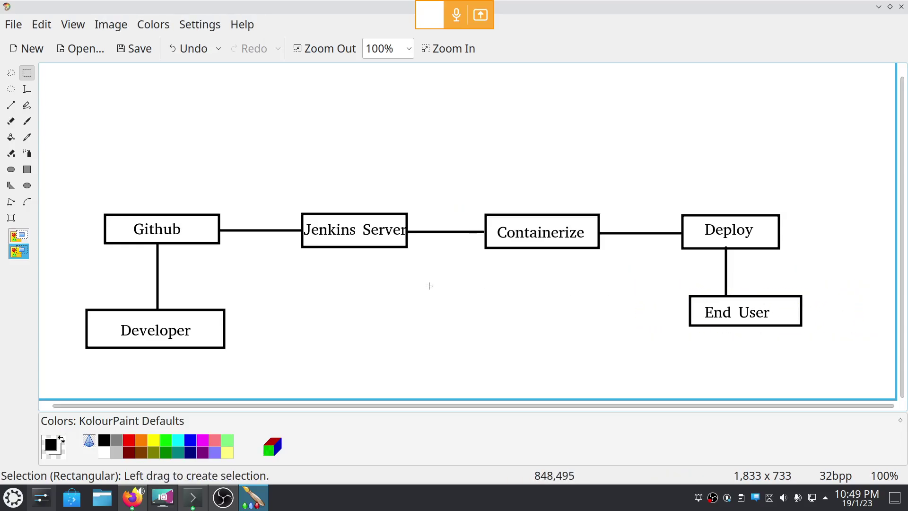
pyautogui.hotkey('alt', 'Tab')
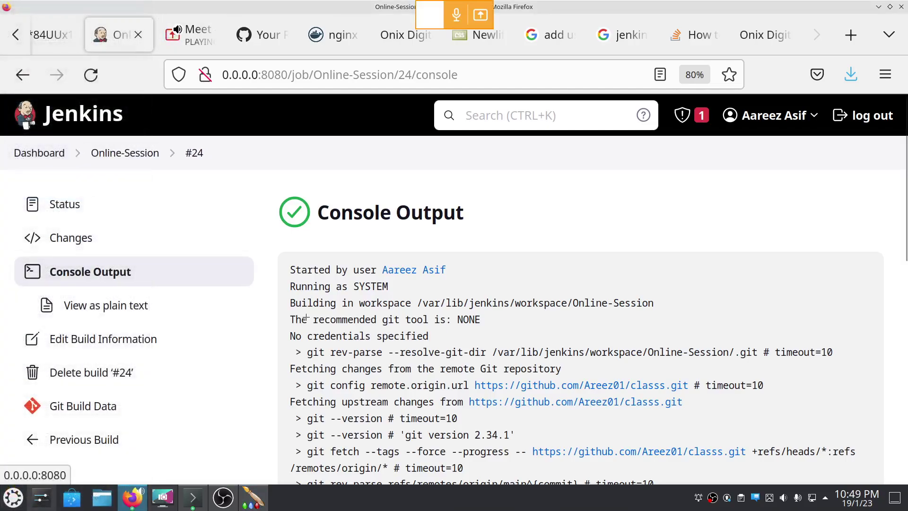
# - Create a new Freestyle project named Online-Session3 from the Jenkins dashboard
pyautogui.press('Return')
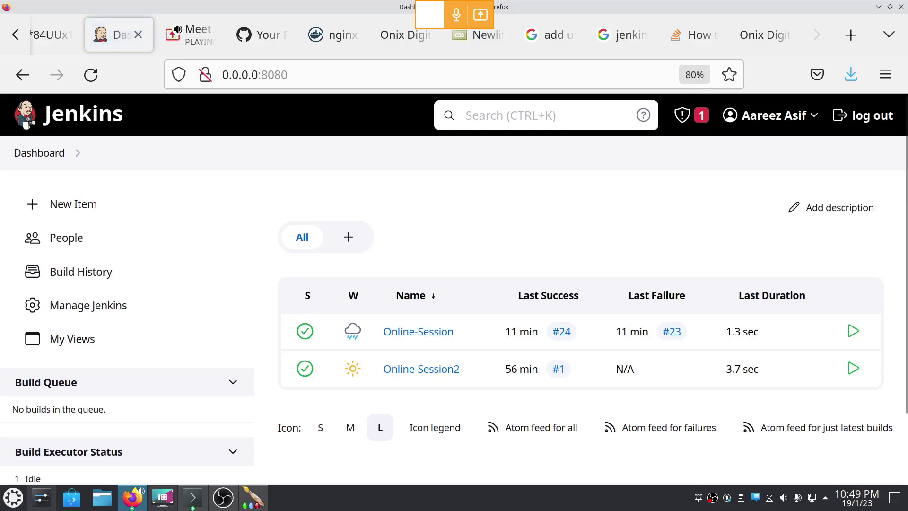
pyautogui.hotkey('shift', 'Tab')
pyautogui.hotkey('shift', 'Tab')
pyautogui.press('Return')
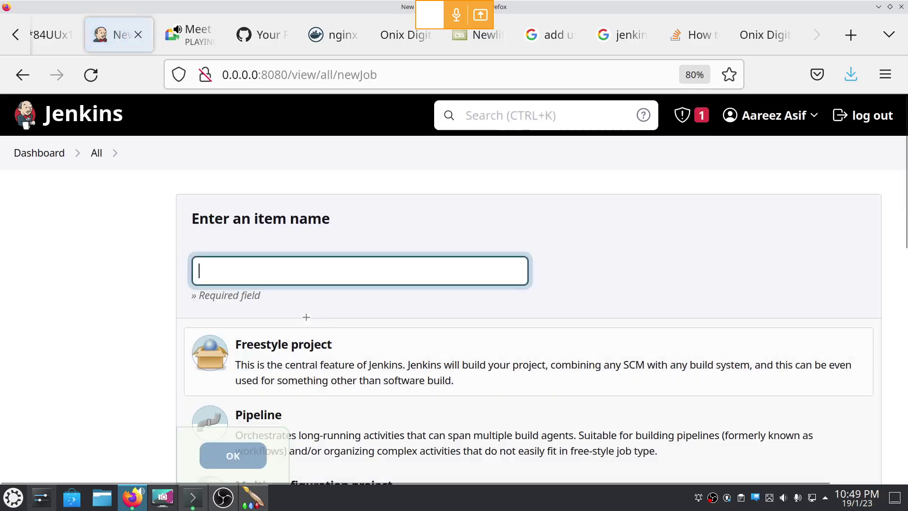
pyautogui.press('Down')
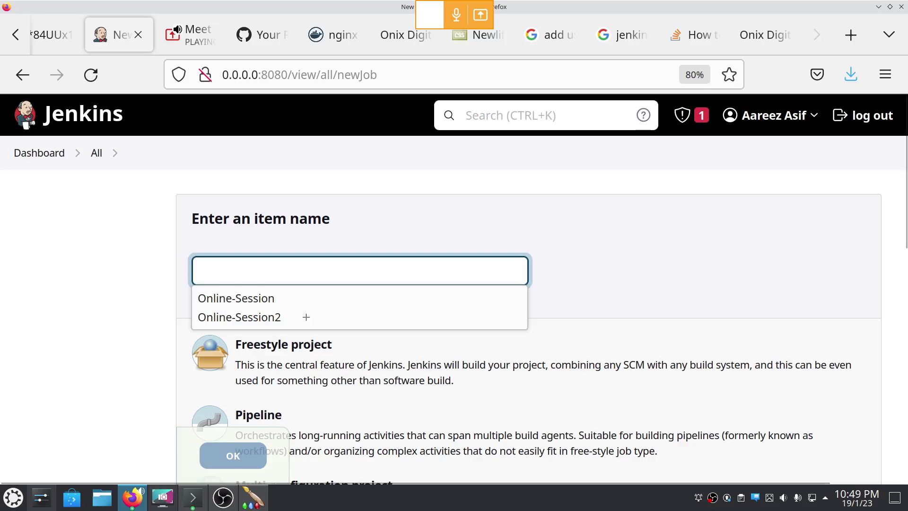
pyautogui.press('Down')
pyautogui.press('Return')
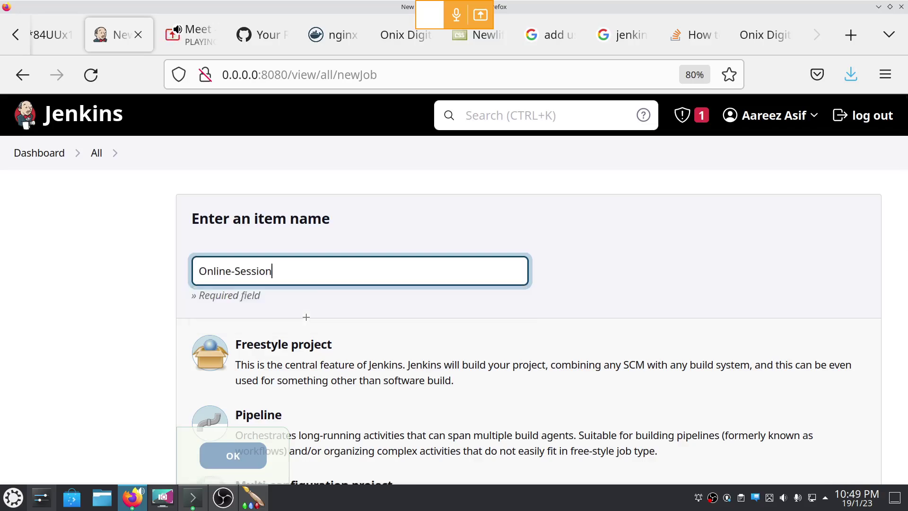
pyautogui.write('3')
pyautogui.press('Tab')
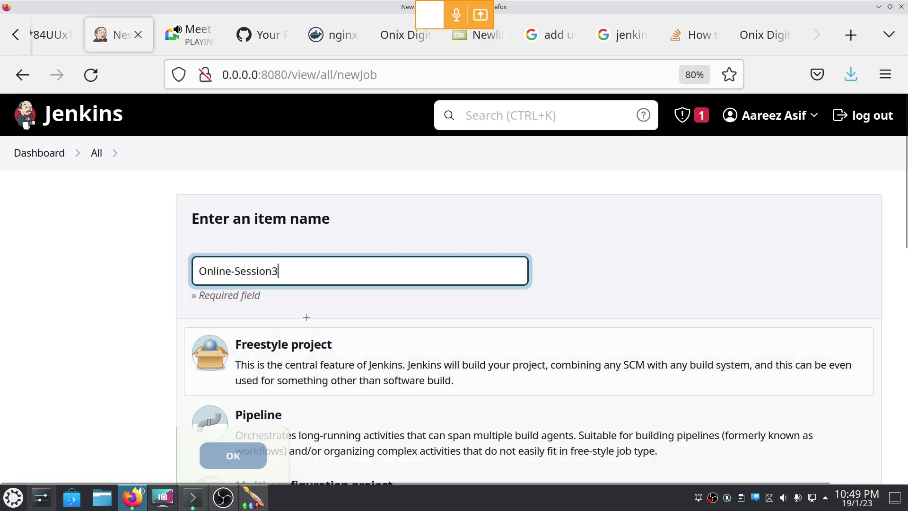
pyautogui.press('space')
pyautogui.press('Return')
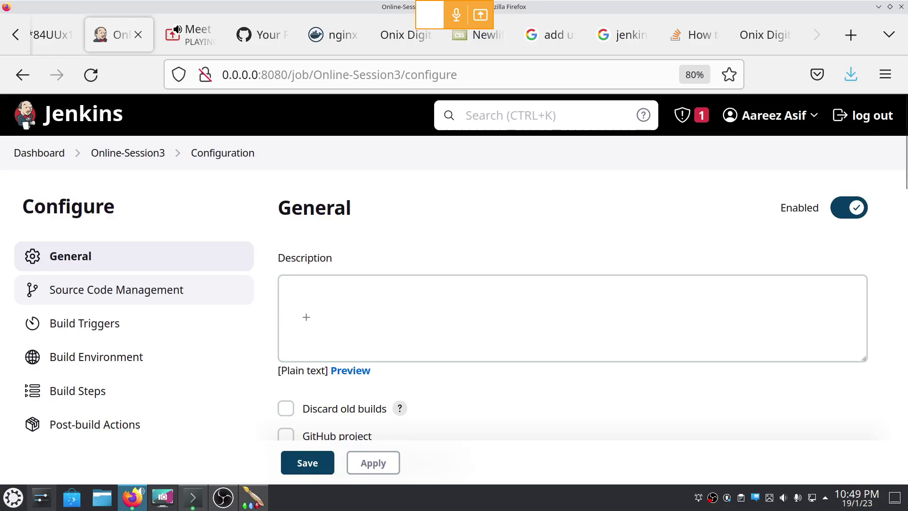
# - Select Git under Source Code Management for Online-Session3
pyautogui.scroll(-8, 306, 317)
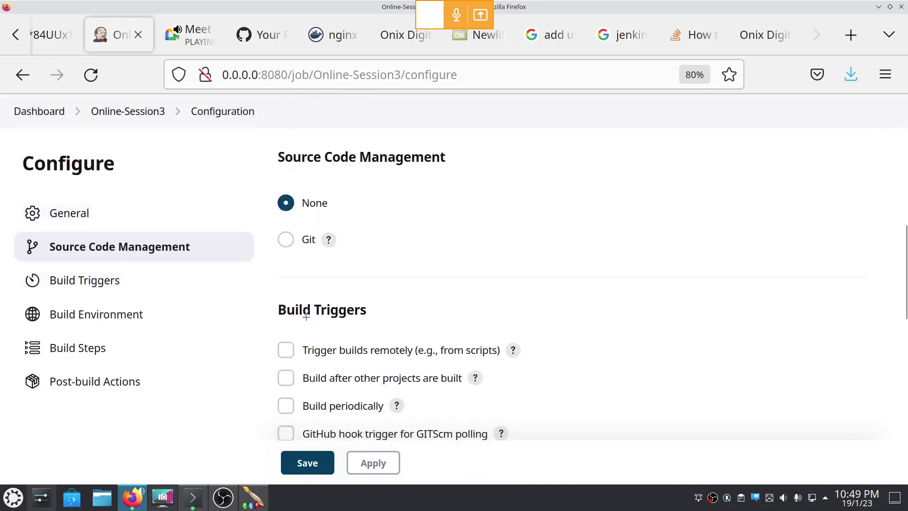
pyautogui.press('space')
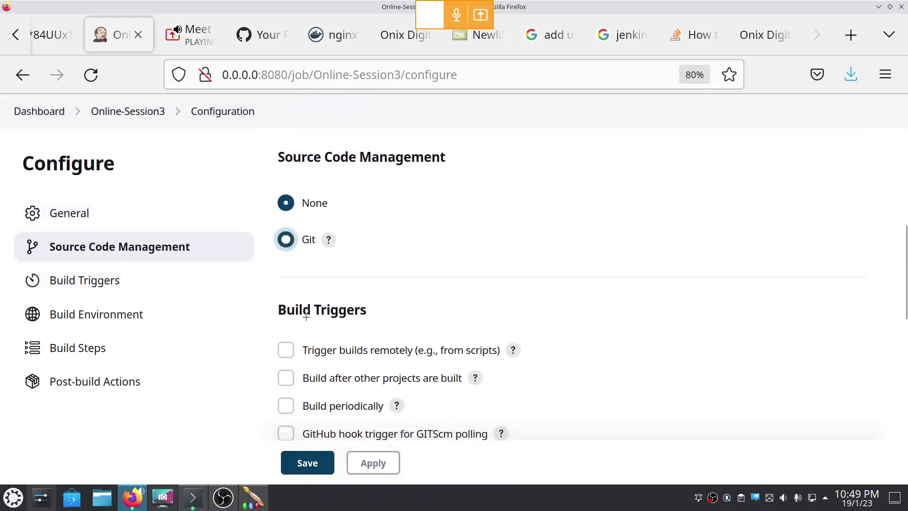
pyautogui.scroll(-3, 306, 317)
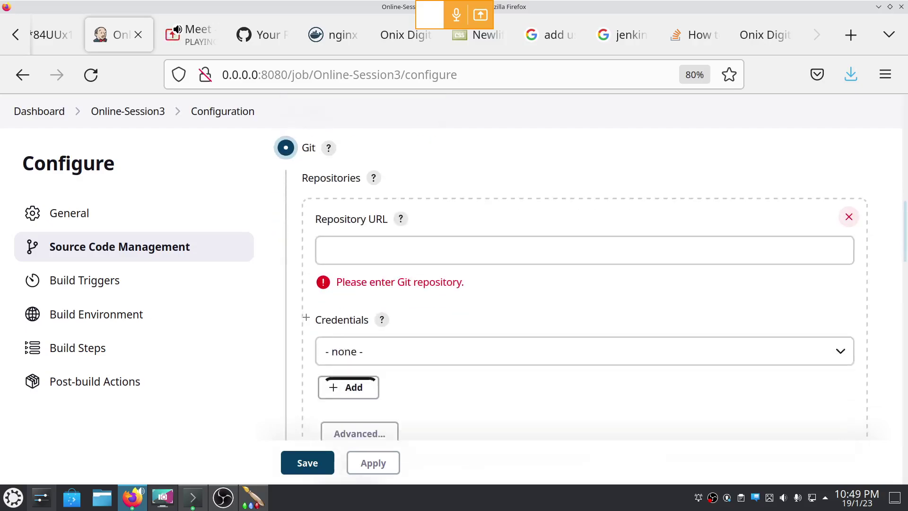
pyautogui.hotkey('ctrl', 'Tab')
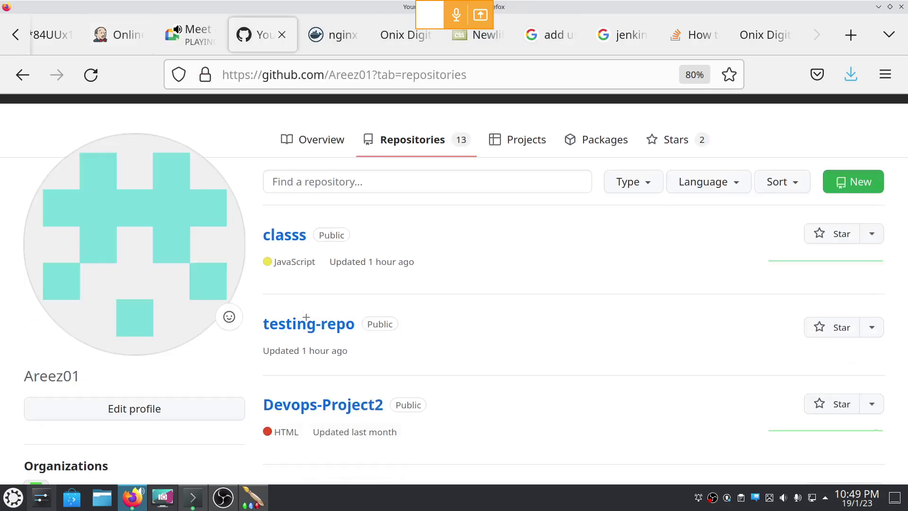
# - Copy the classss repository's HTTPS clone URL from GitHub's Code dropdown
pyautogui.click(284, 235)
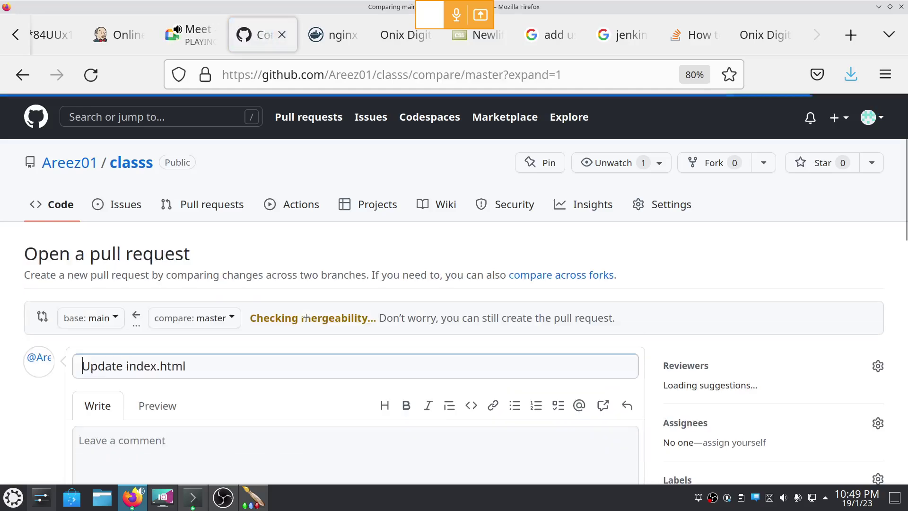
pyautogui.hotkey('alt', 'Left')
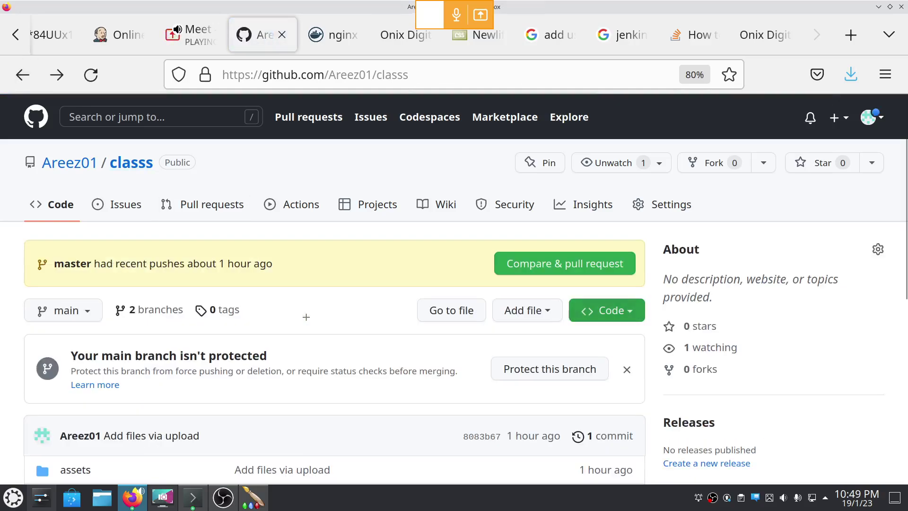
pyautogui.click(471, 443)
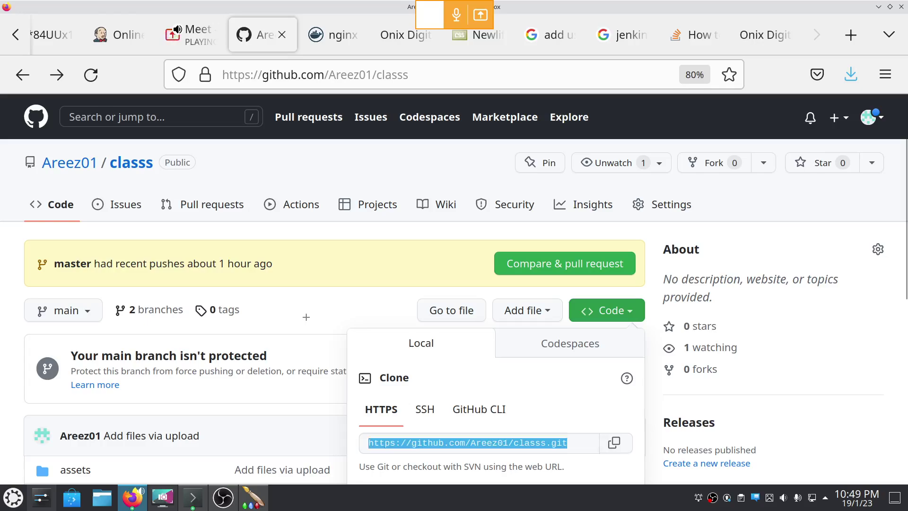
pyautogui.doubleClick(528, 443)
pyautogui.click(471, 443)
pyautogui.click(614, 443)
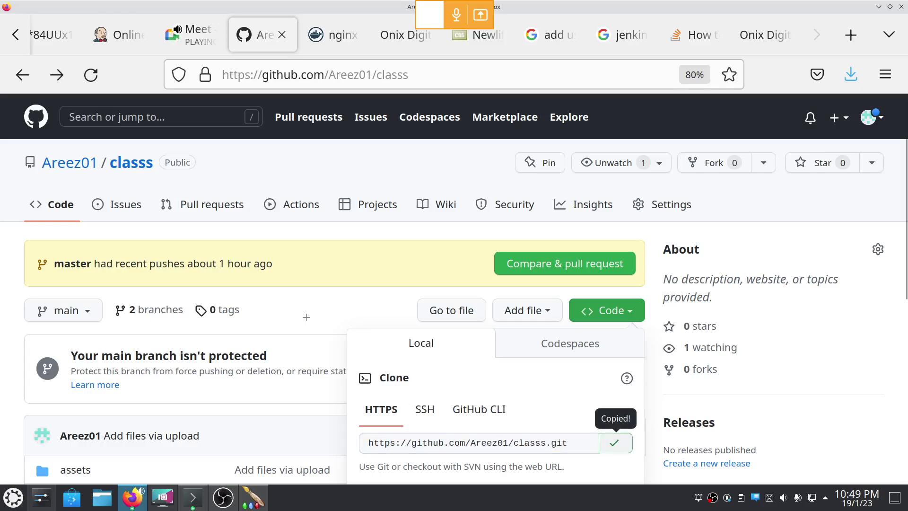
pyautogui.hotkey('ctrl', 'shift', 'Tab')
pyautogui.hotkey('ctrl', 'shift', 'Tab')
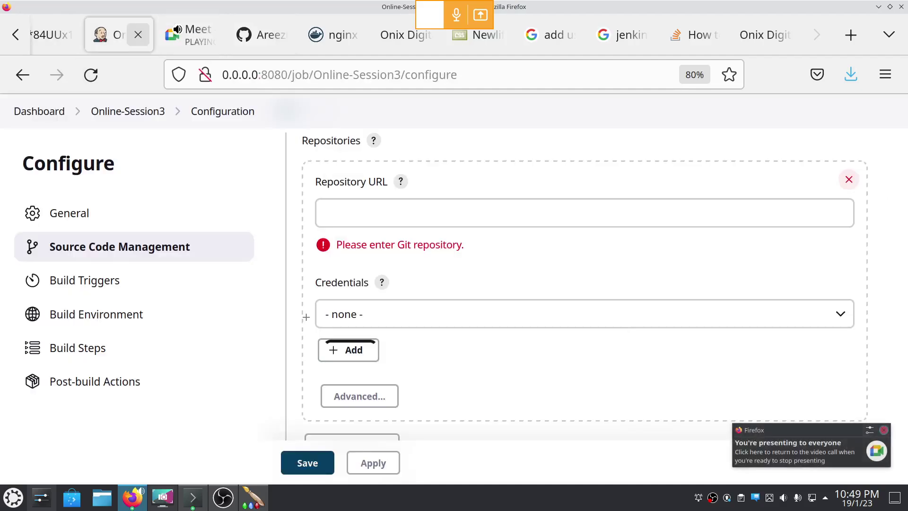
# - Paste the classss clone URL into the job's Git Repository URL field
pyautogui.hotkey('ctrl', 'v')
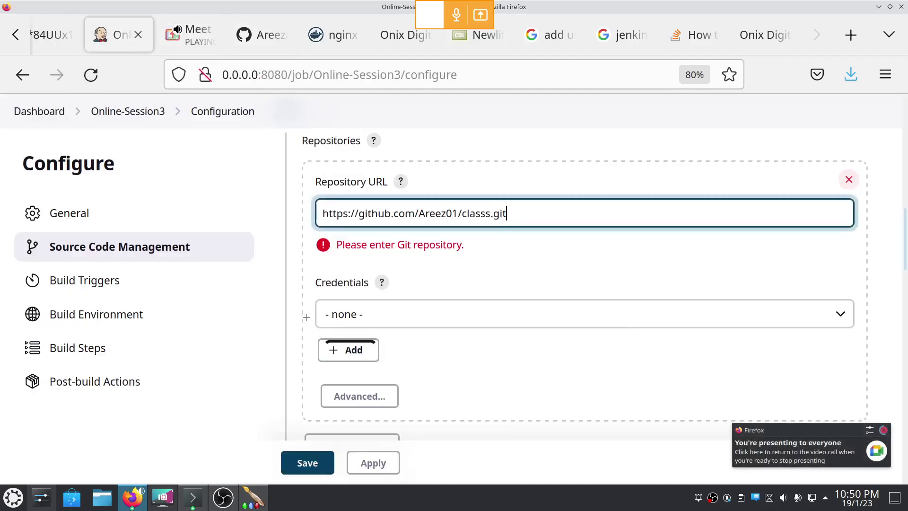
pyautogui.scroll(-1, 306, 317)
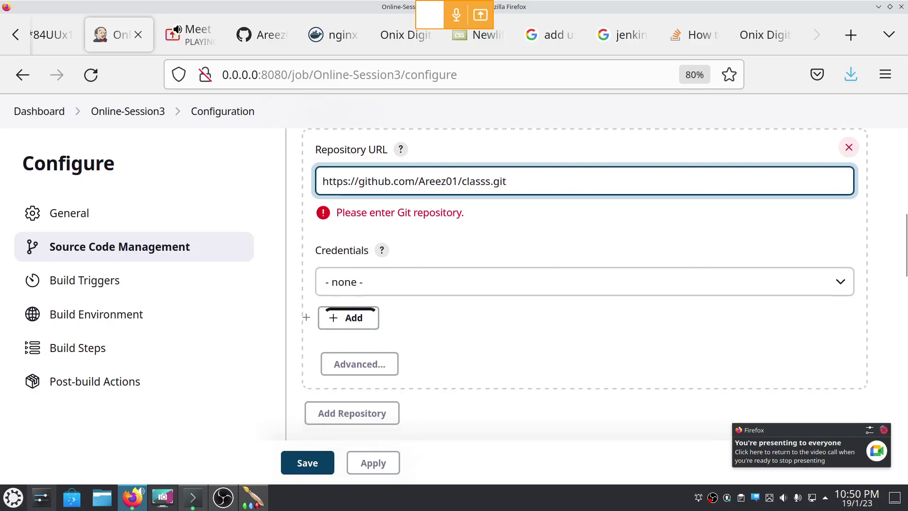
pyautogui.click(306, 317)
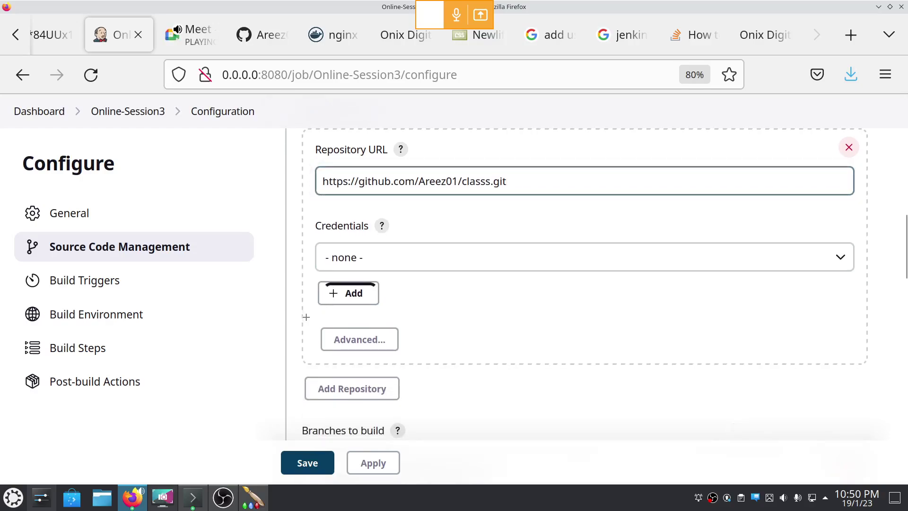
pyautogui.scroll(-5, 306, 317)
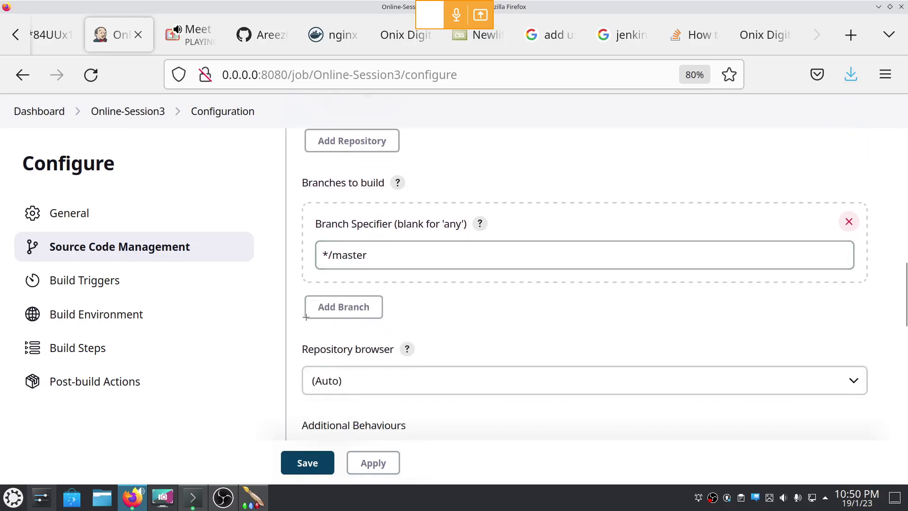
pyautogui.press('Tab')
# - Check the repo's branches on GitHub, then change Branch Specifier from */master to */main
pyautogui.hotkey('ctrl', 'Tab')
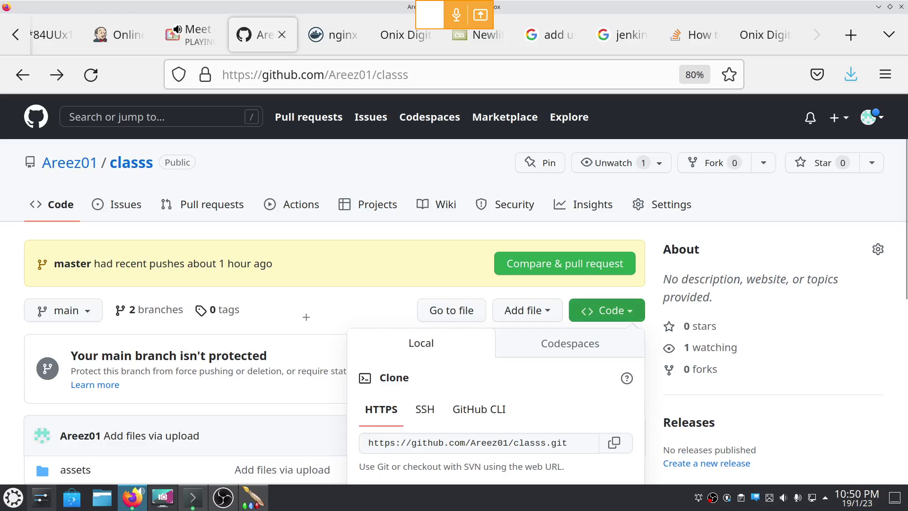
pyautogui.press('Escape')
pyautogui.press('w')
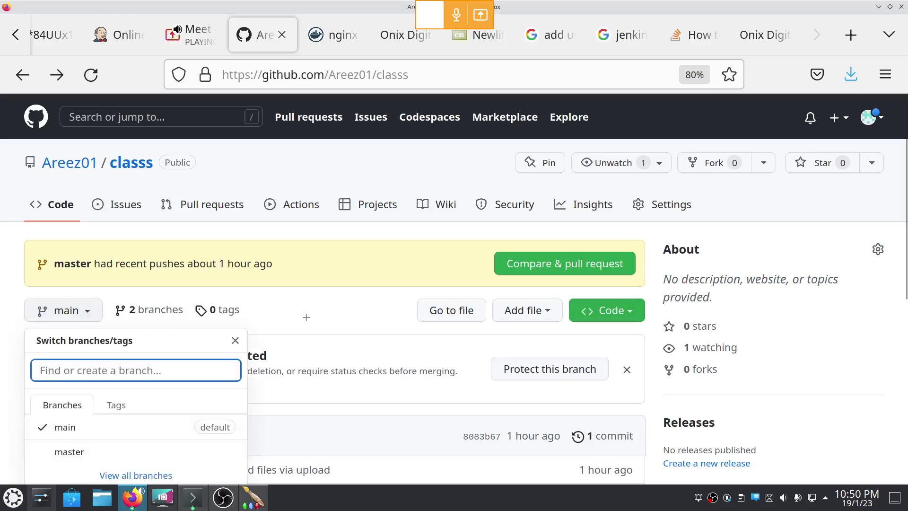
pyautogui.press('Down')
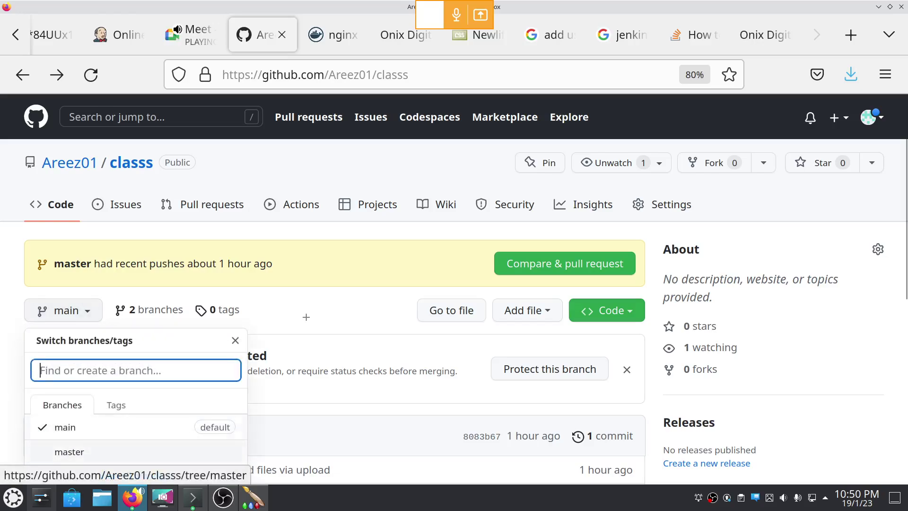
pyautogui.press('Return')
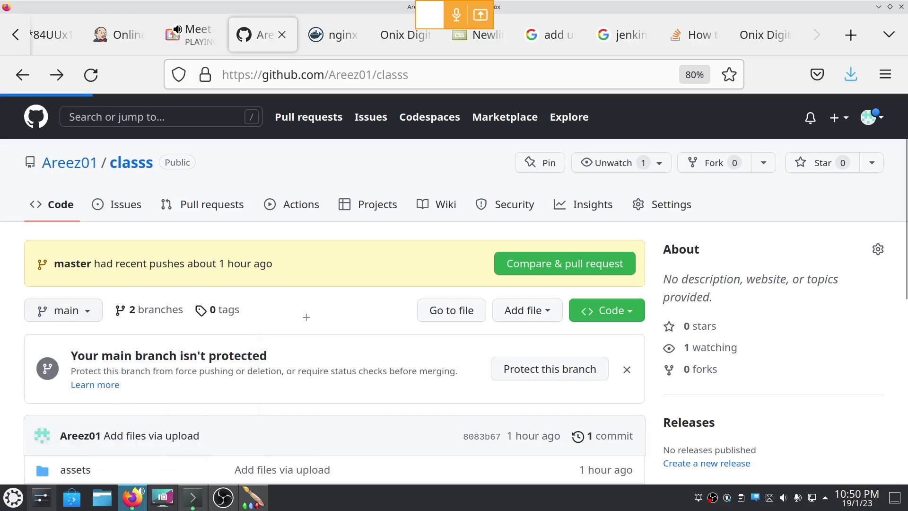
pyautogui.click(121, 12)
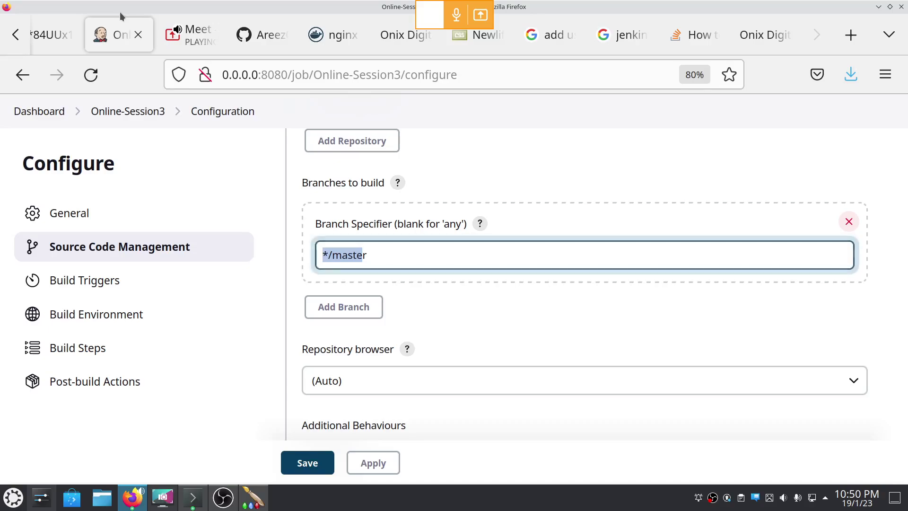
pyautogui.press('End')
pyautogui.press('BackSpace')
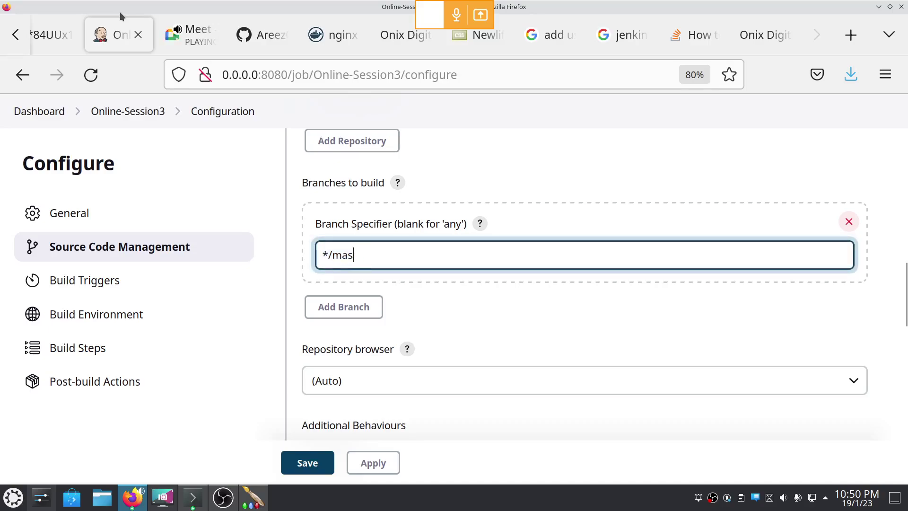
pyautogui.press('BackSpace')
pyautogui.write('in')
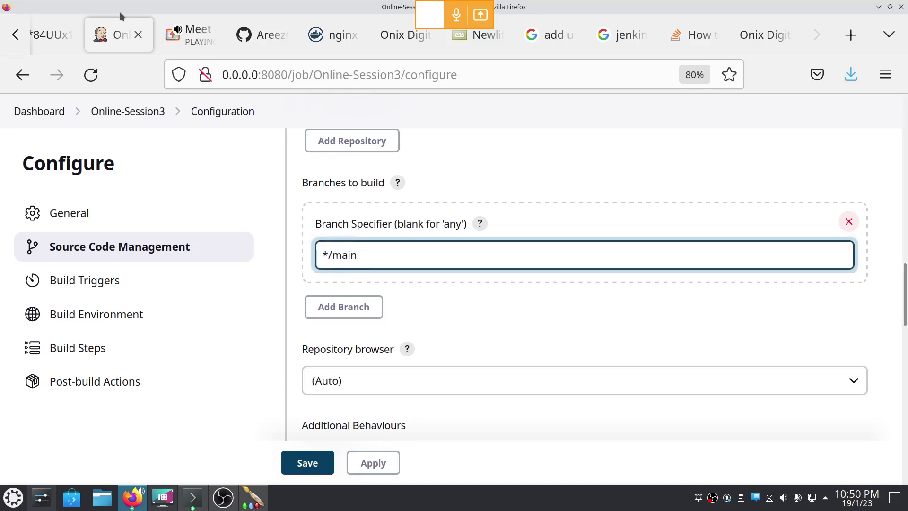
# - Scroll down to Build Steps and open the list of build step types
pyautogui.scroll(-3, 120, 12)
pyautogui.press('Down')
pyautogui.press('Down')
pyautogui.press('Down')
pyautogui.press('Down')
pyautogui.press('Down')
pyautogui.press('Down')
pyautogui.press('Down')
pyautogui.press('Down')
pyautogui.press('Down')
pyautogui.press('Down')
pyautogui.press('Down')
pyautogui.press('Down')
pyautogui.press('Down')
pyautogui.press('Down')
pyautogui.press('Down')
pyautogui.press('Down')
pyautogui.press('Down')
pyautogui.press('Down')
pyautogui.press('Down')
pyautogui.press('Down')
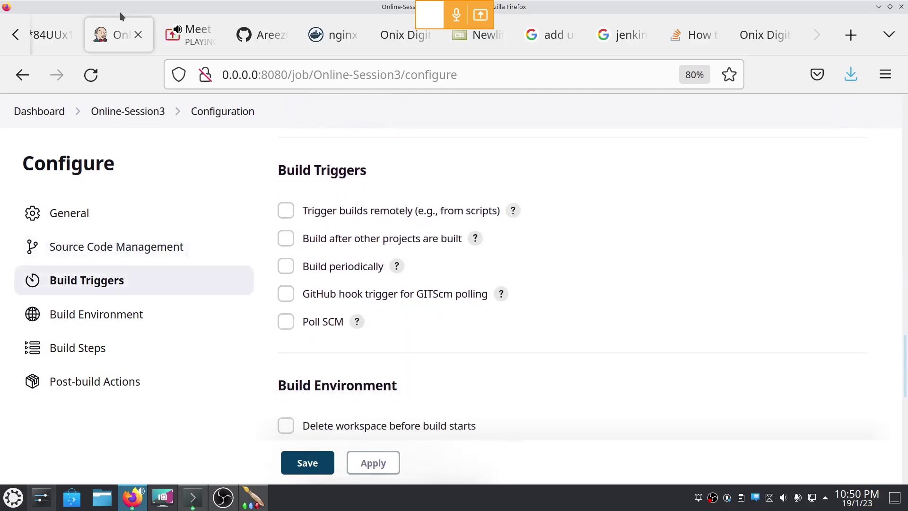
pyautogui.press('Down')
pyautogui.press('Down')
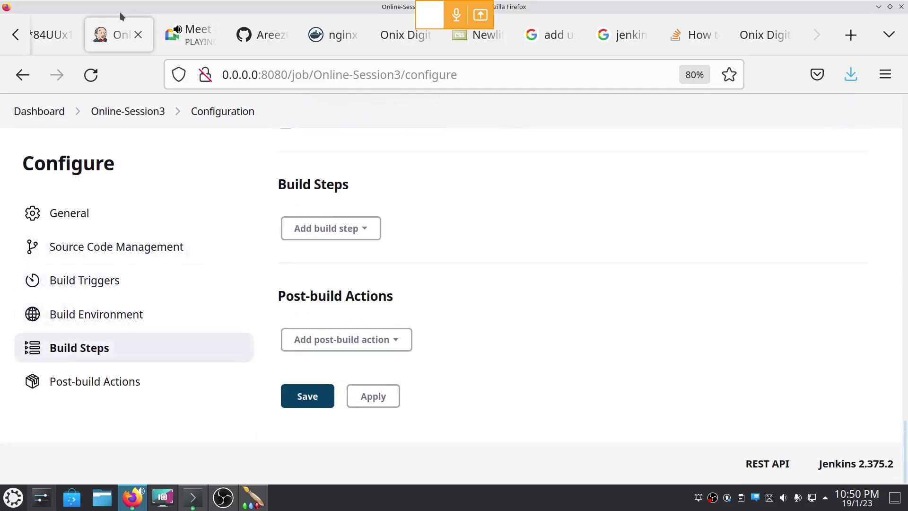
pyautogui.press('Tab')
pyautogui.press('Return')
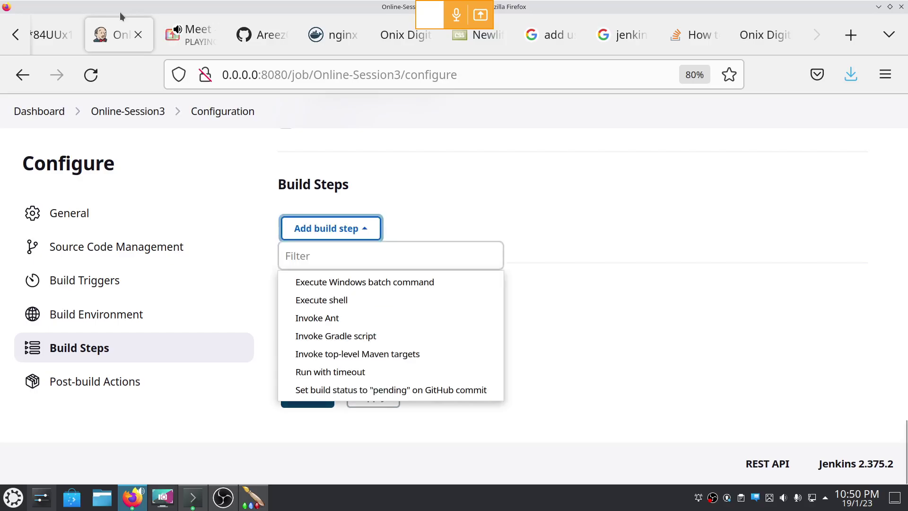
# - Replace a mistaken Windows batch step with an empty Execute shell step, then head to the project page
pyautogui.press('Down')
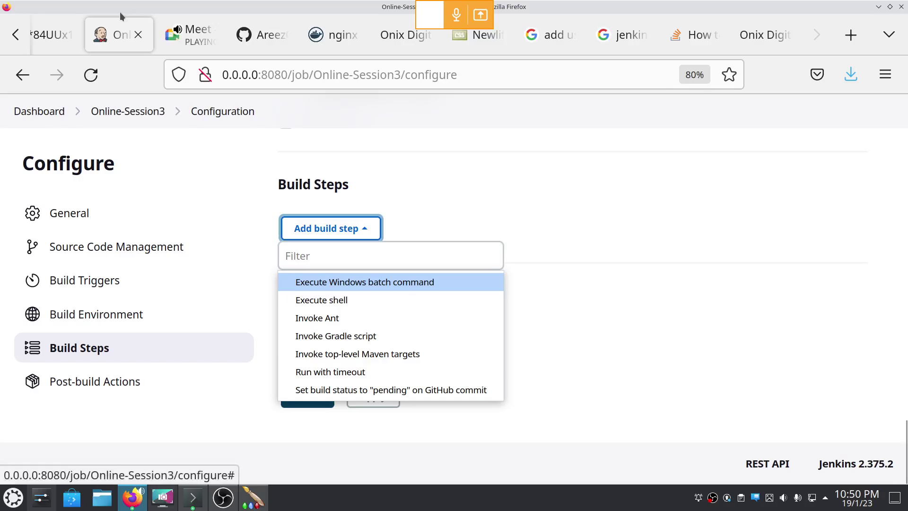
pyautogui.press('Return')
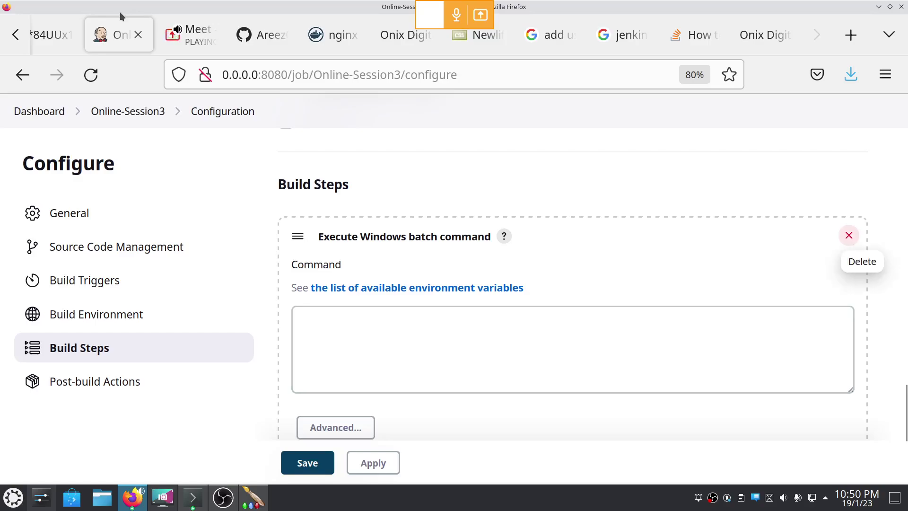
pyautogui.press('Return')
pyautogui.press('Return')
pyautogui.press('Down')
pyautogui.press('Down')
pyautogui.press('Return')
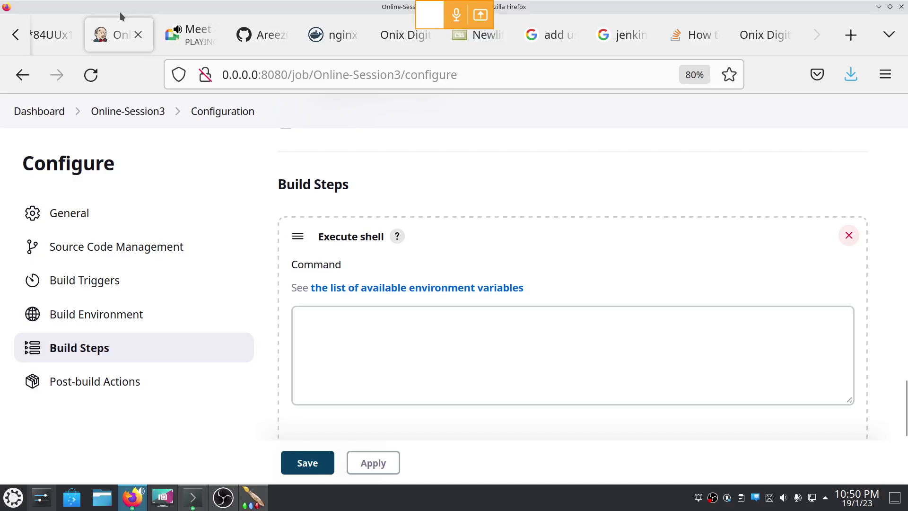
pyautogui.click(120, 13)
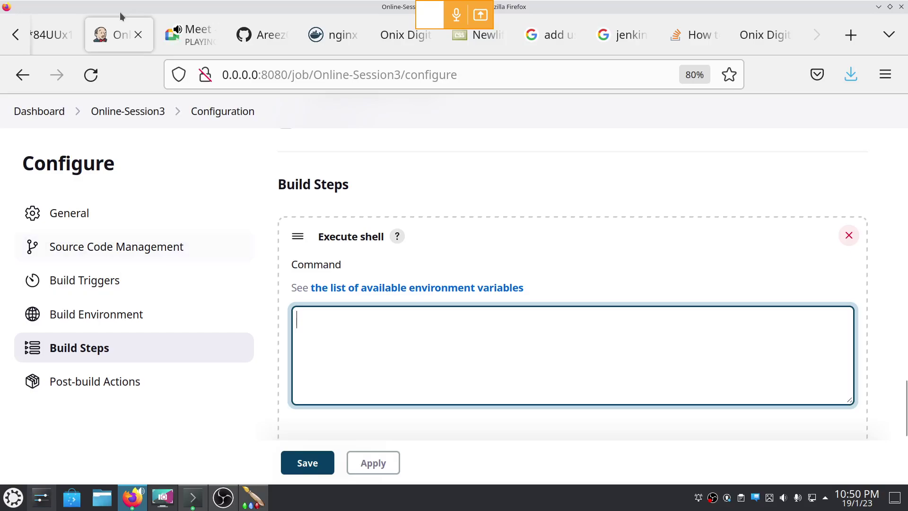
pyautogui.scroll(10, 128, 111)
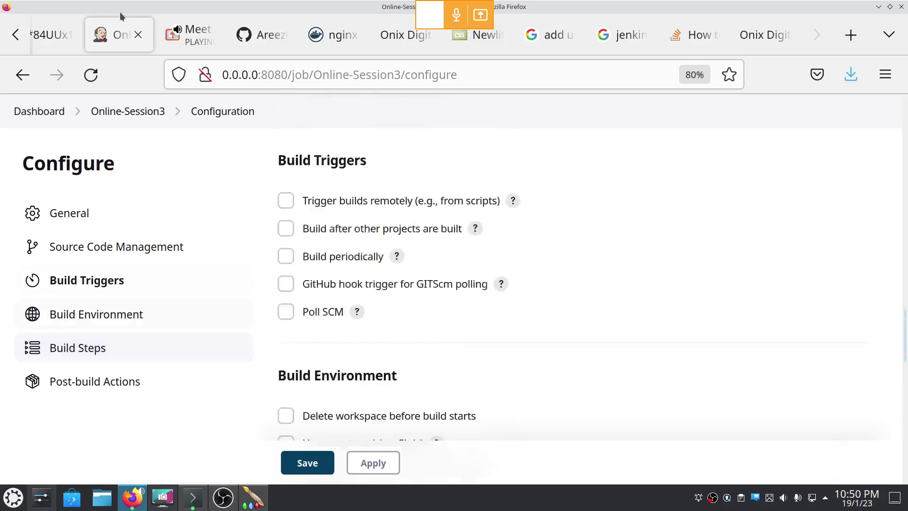
pyautogui.click(127, 111)
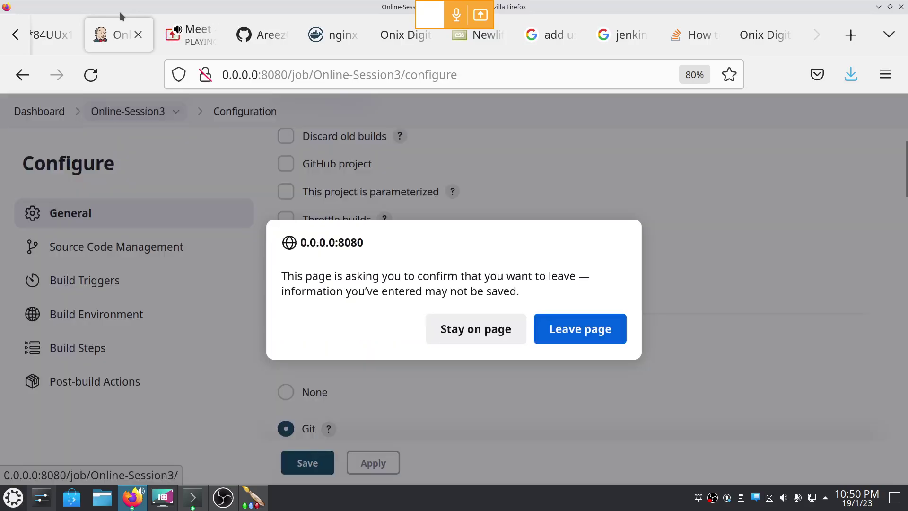
# - Leave configuration without saving, run Online-Session3, check build #1's console output, and build again
pyautogui.click(580, 328)
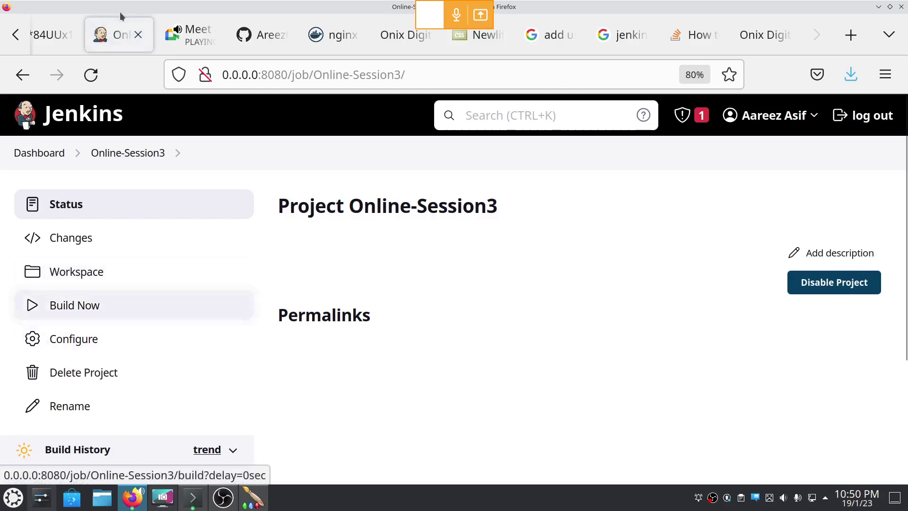
pyautogui.click(75, 305)
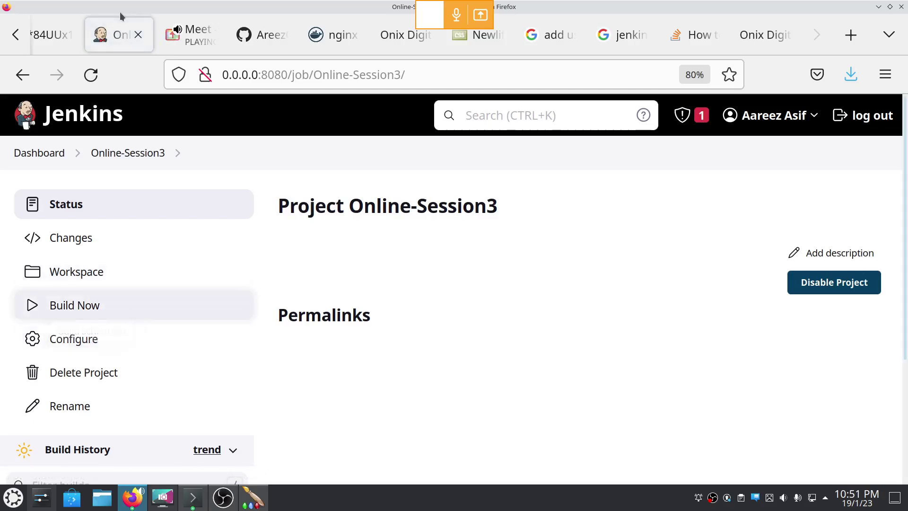
pyautogui.press('Down')
pyautogui.press('Down')
pyautogui.press('Down')
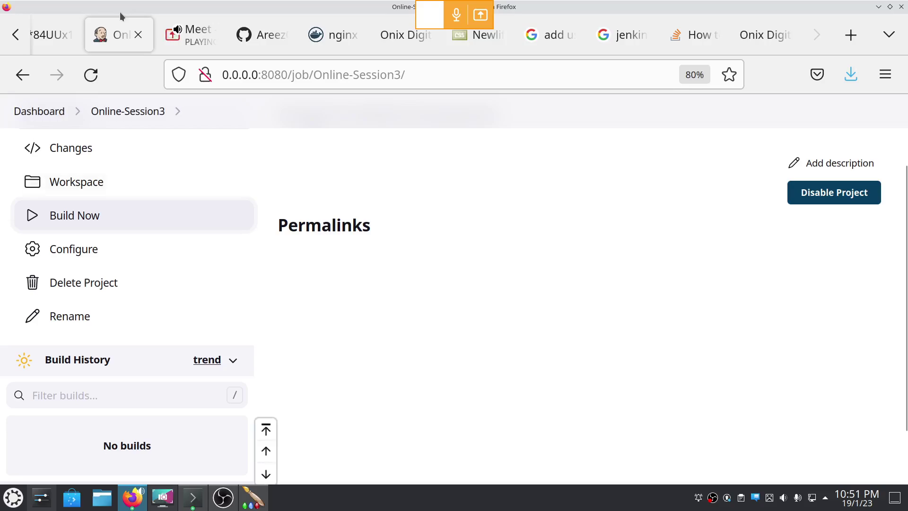
pyautogui.press('Tab')
pyautogui.press('Tab')
pyautogui.press('Return')
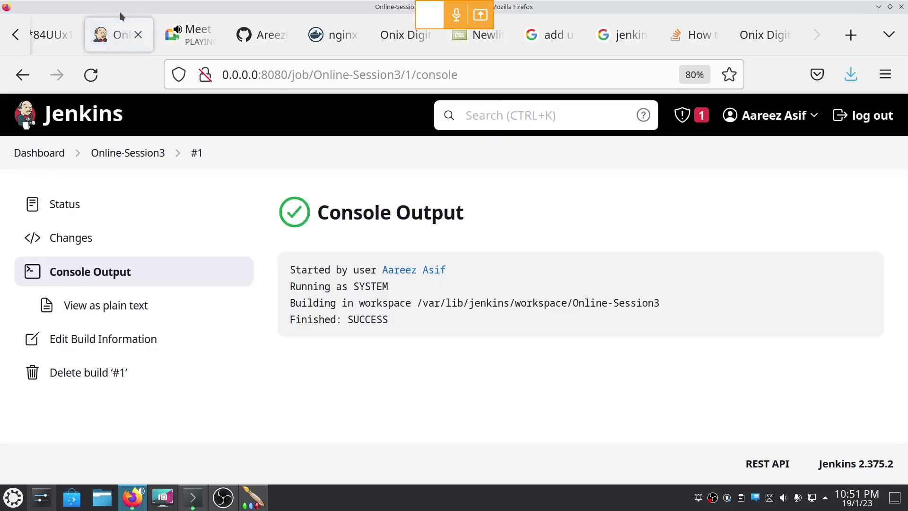
pyautogui.press('Tab')
pyautogui.press('Tab')
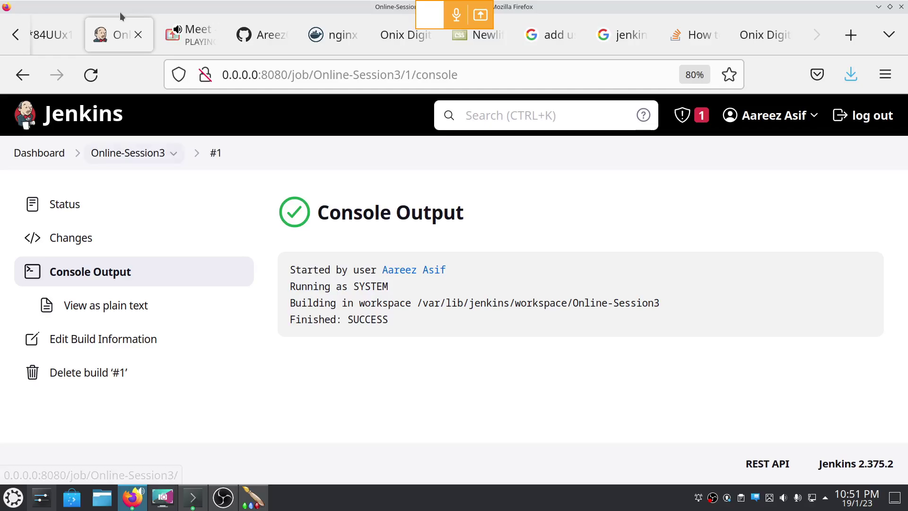
pyautogui.press('Return')
pyautogui.press('Tab')
pyautogui.press('Tab')
pyautogui.press('Return')
# - Confirm the job's workspace is still empty, glance at Meet, and return to the dashboard
pyautogui.hotkey('shift', 'Tab')
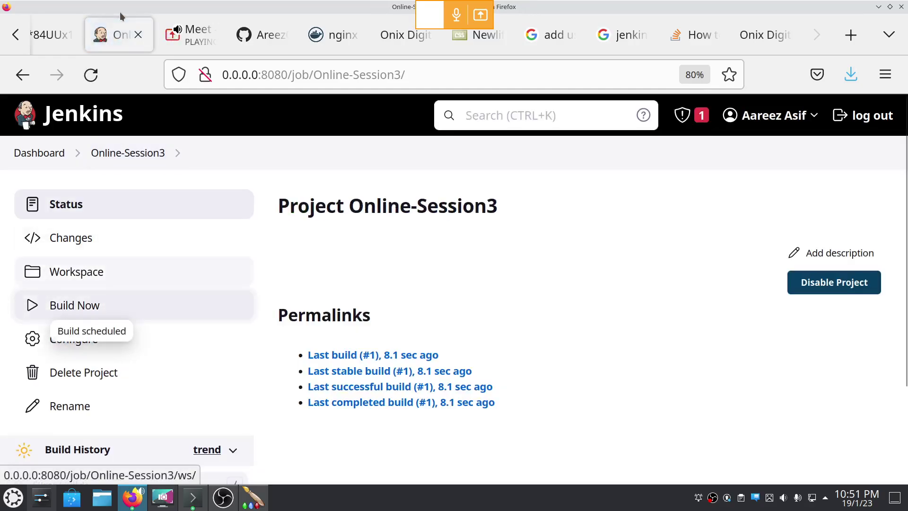
pyautogui.press('Return')
pyautogui.hotkey('shift', 'Tab')
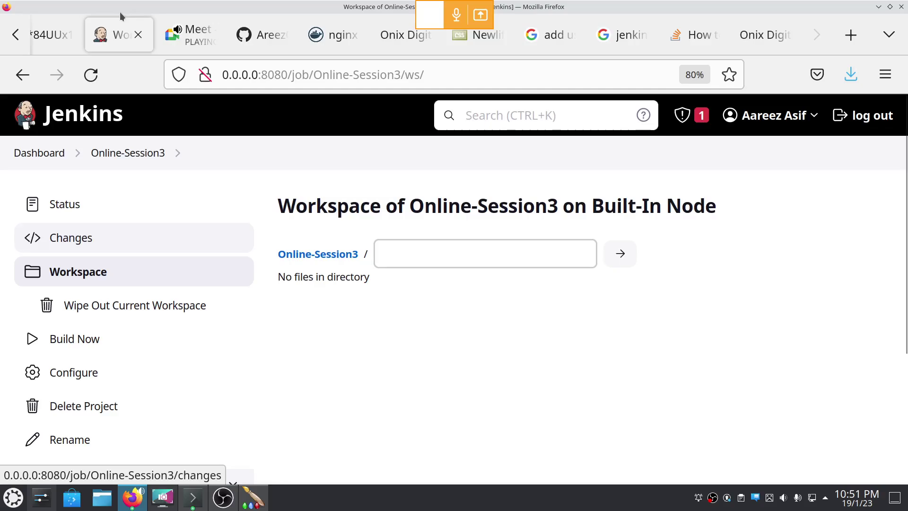
pyautogui.hotkey('ctrl', 'Tab')
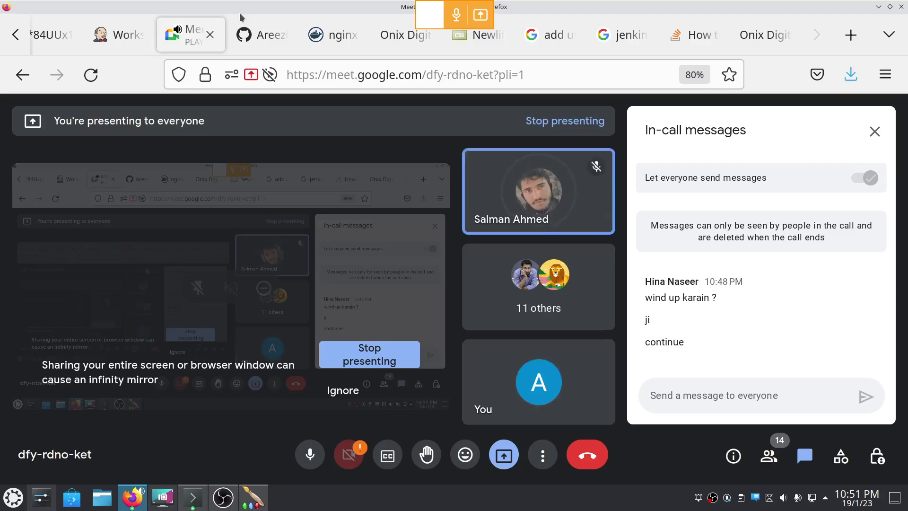
pyautogui.hotkey('ctrl', 'pageup')
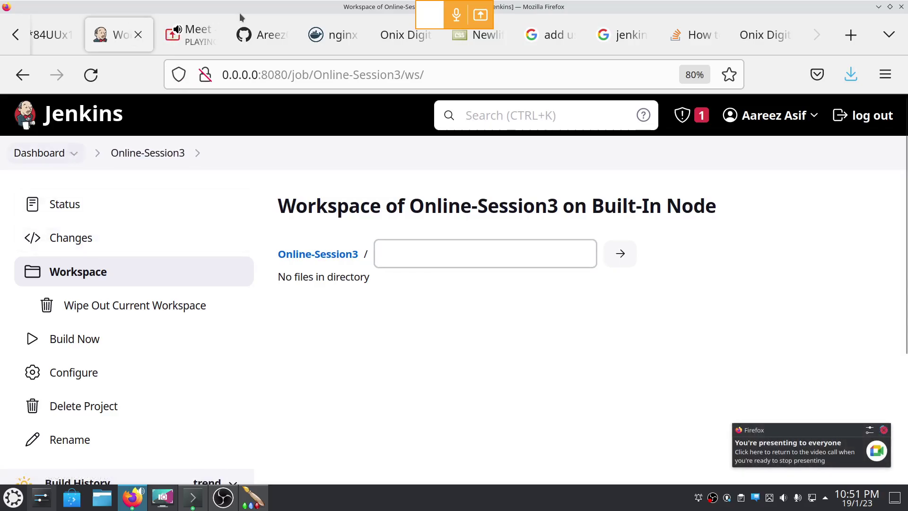
pyautogui.hotkey('alt', 'Left')
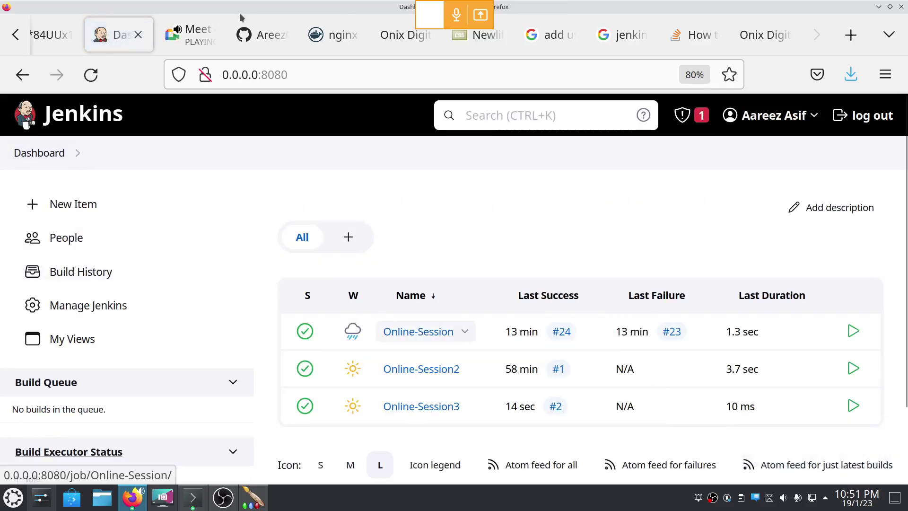
# - Open Online-Session3, check its workspace, and trigger another build
pyautogui.click(422, 406)
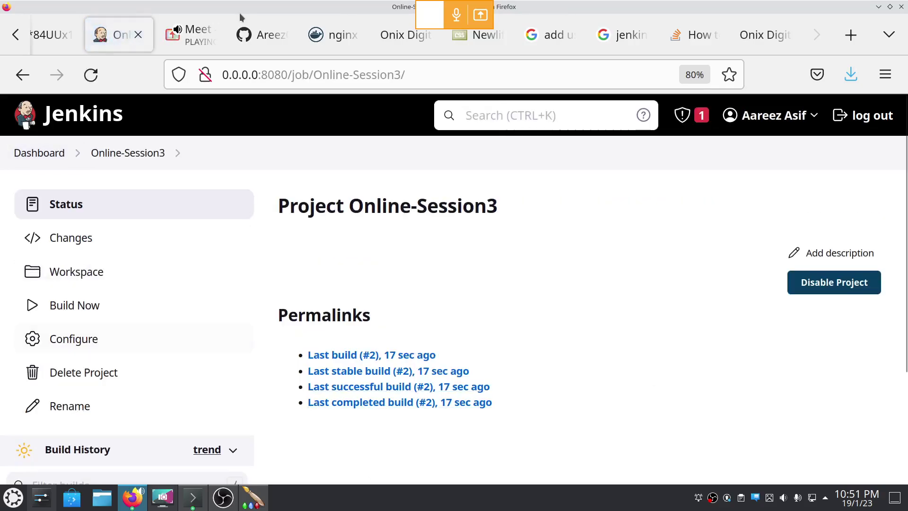
pyautogui.click(76, 271)
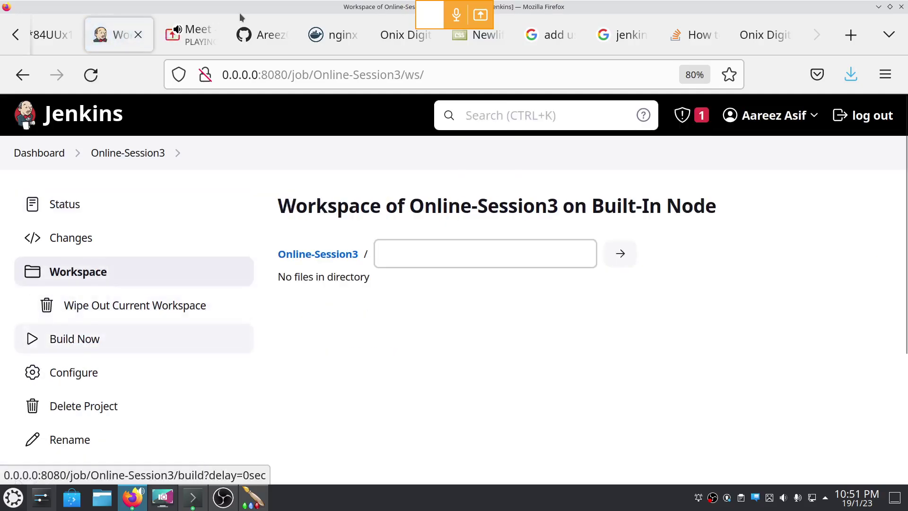
pyautogui.click(75, 339)
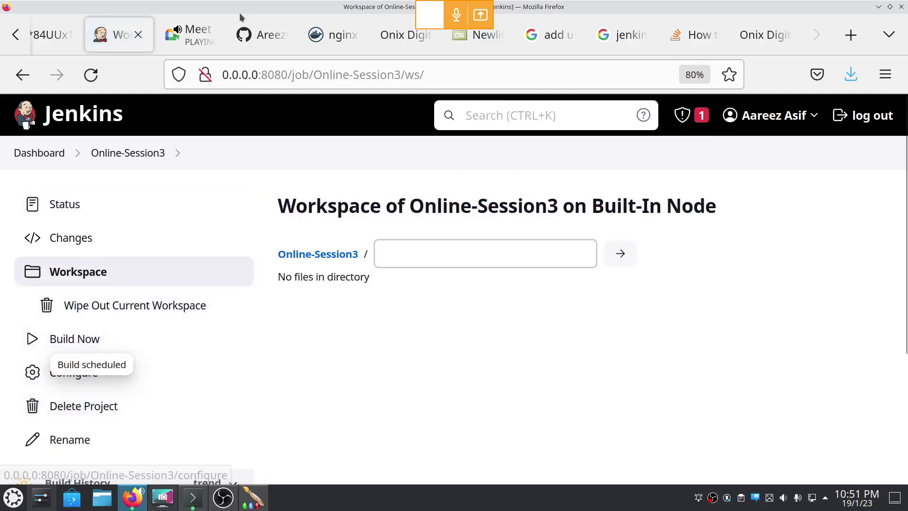
# - Set the job's Git source to the classss repo URL with branch */main and save
pyautogui.click(73, 372)
pyautogui.scroll(-12, 240, 17)
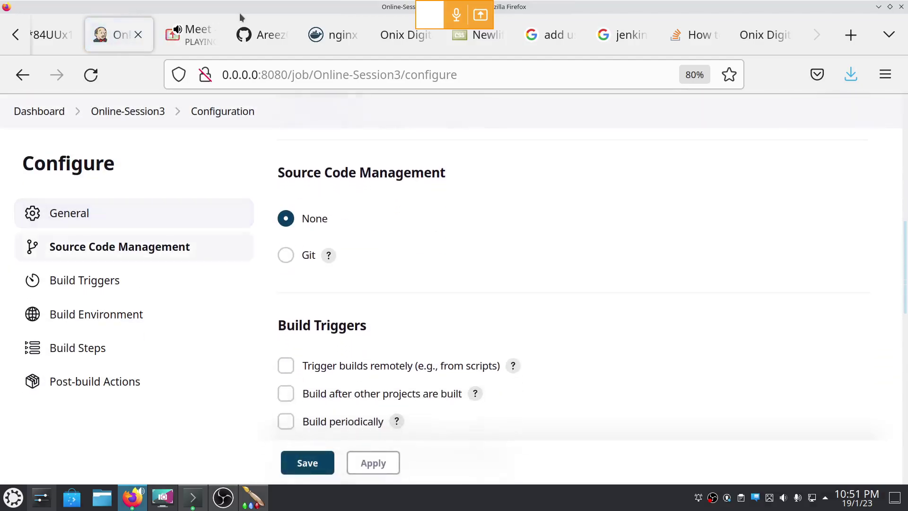
pyautogui.scroll(4, 240, 18)
pyautogui.click(286, 286)
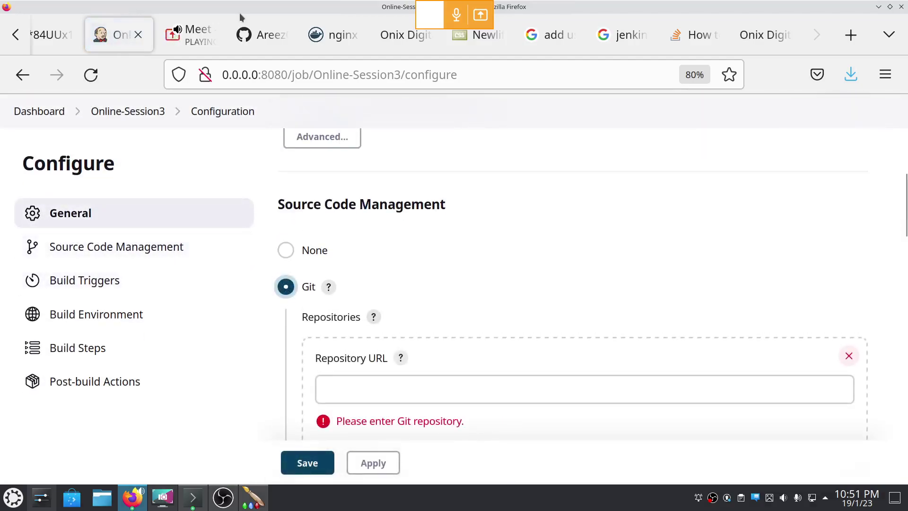
pyautogui.click(473, 389)
pyautogui.write('https://github.com/Areez01/classs.git')
pyautogui.scroll(-2, 473, 331)
pyautogui.scroll(-8, 240, 18)
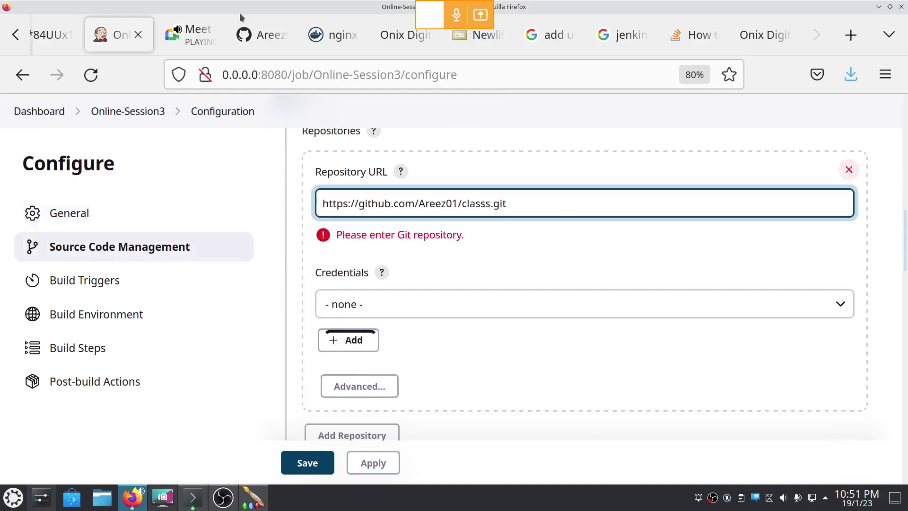
pyautogui.moveTo(368, 257); pyautogui.dragTo(348, 257)
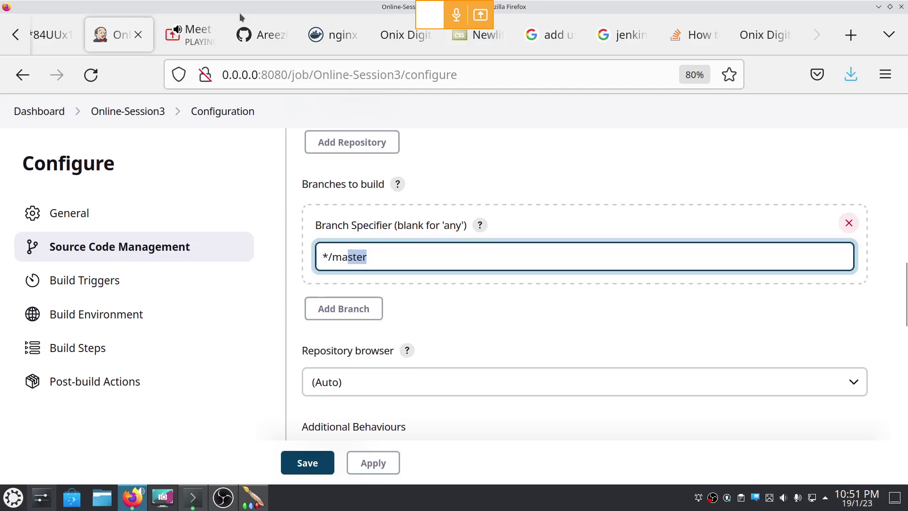
pyautogui.scroll(-10, 240, 17)
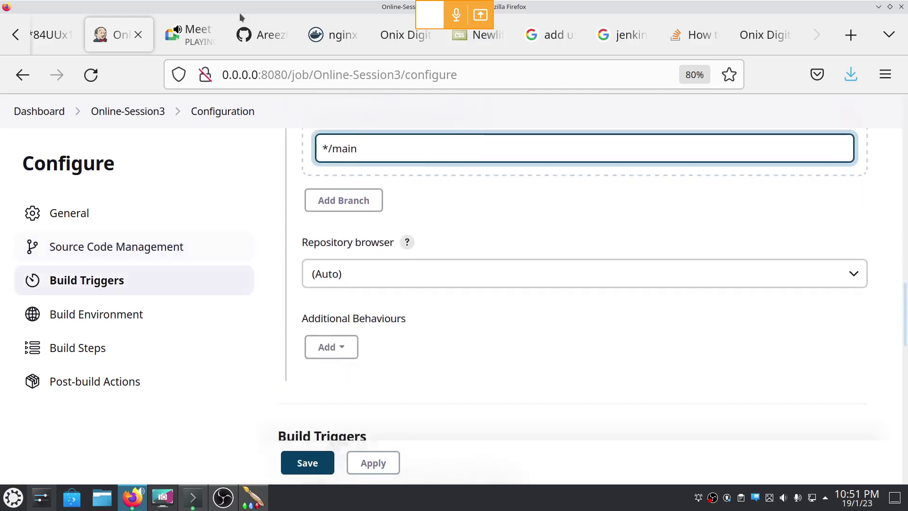
pyautogui.click(307, 463)
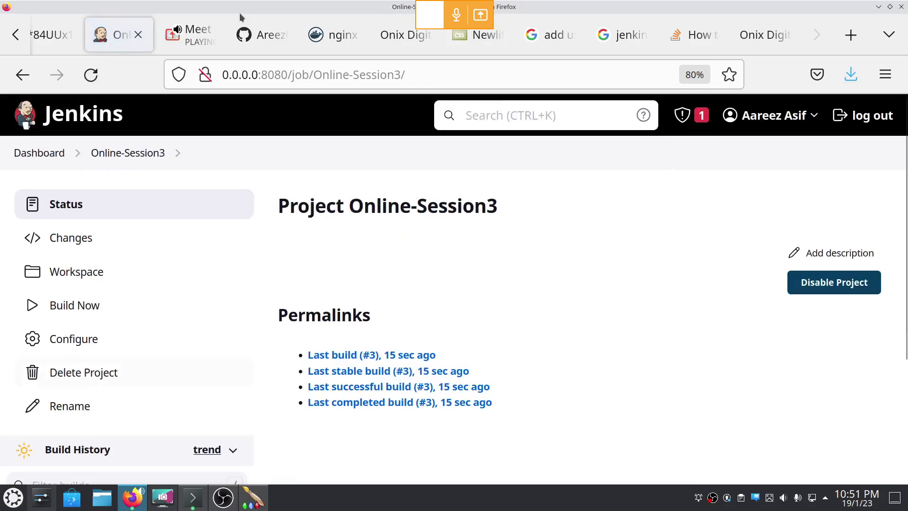
# - Run build #4, view its console output, and see the cloned classss files in the workspace
pyautogui.click(74, 305)
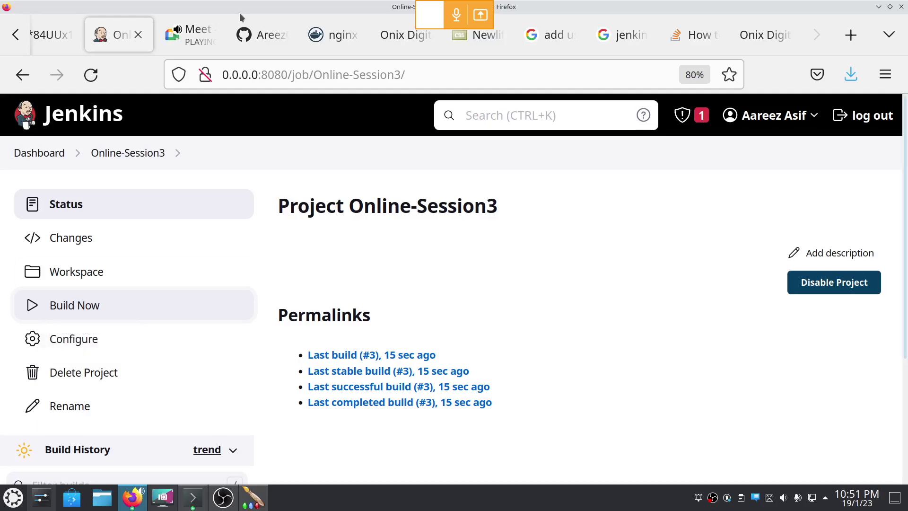
pyautogui.scroll(-2, 240, 17)
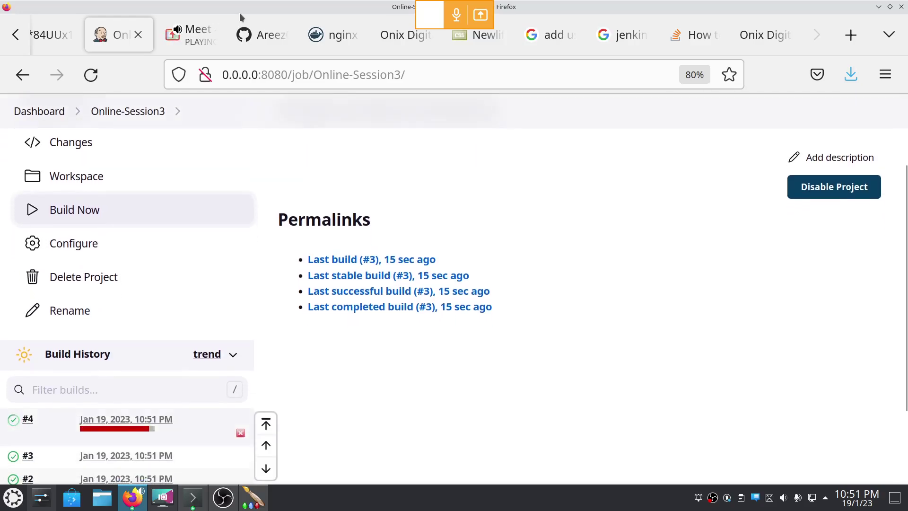
pyautogui.click(116, 428)
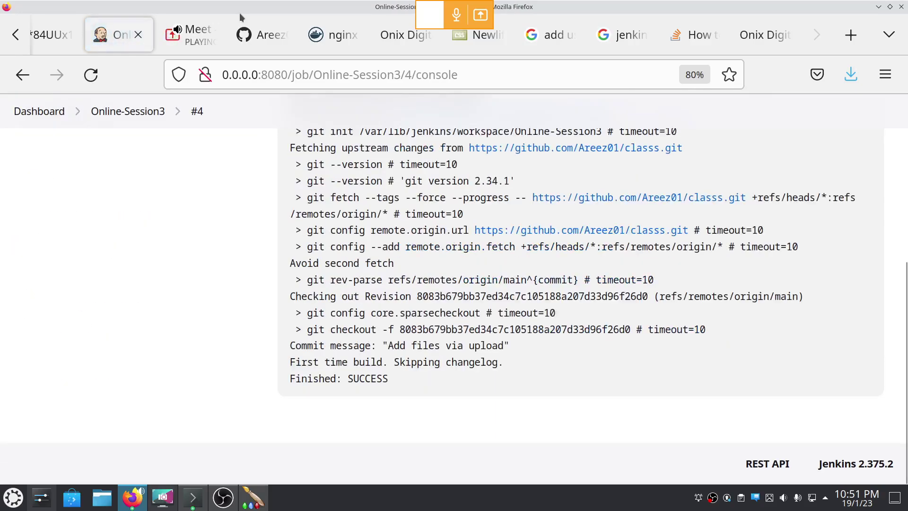
pyautogui.scroll(5, 567, 284)
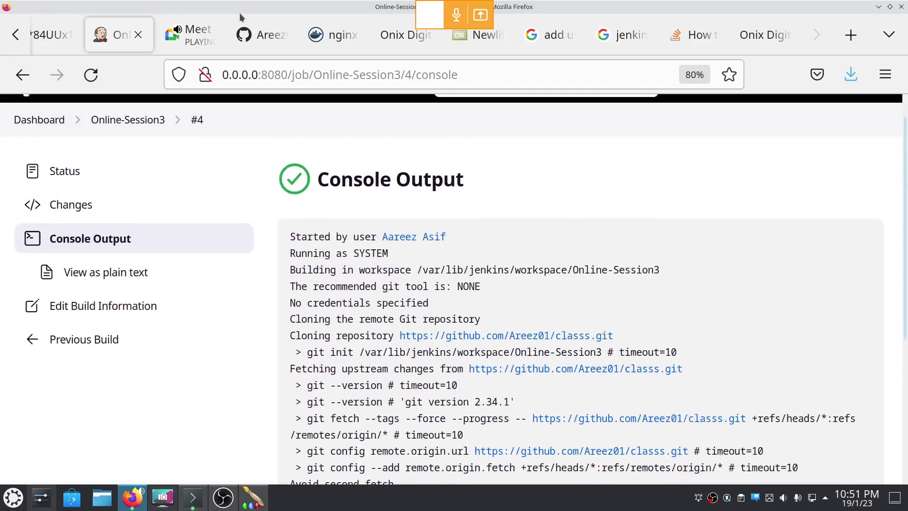
pyautogui.click(128, 121)
pyautogui.click(78, 271)
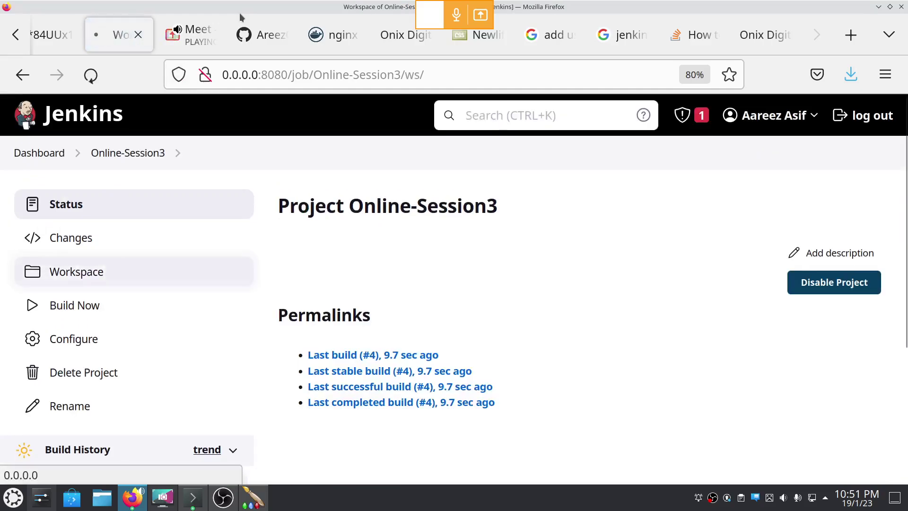
pyautogui.moveTo(520, 393); pyautogui.dragTo(279, 246)
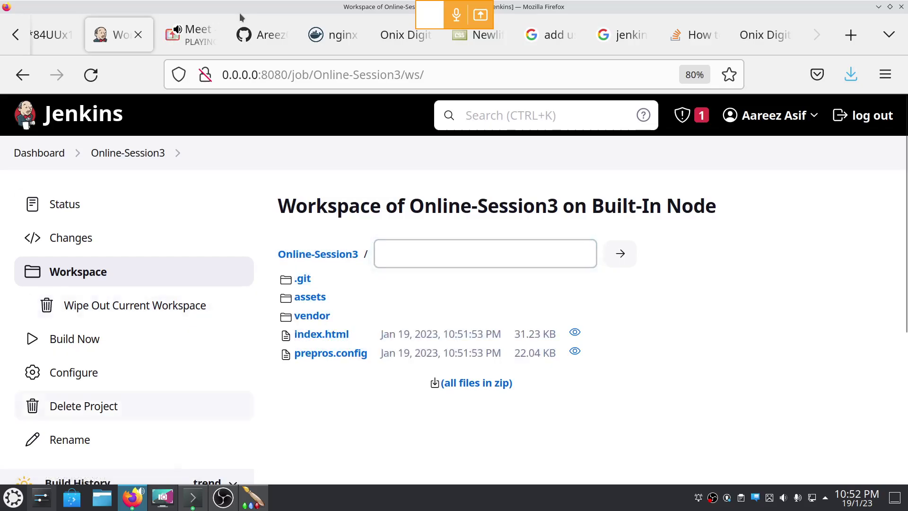
pyautogui.click(193, 498)
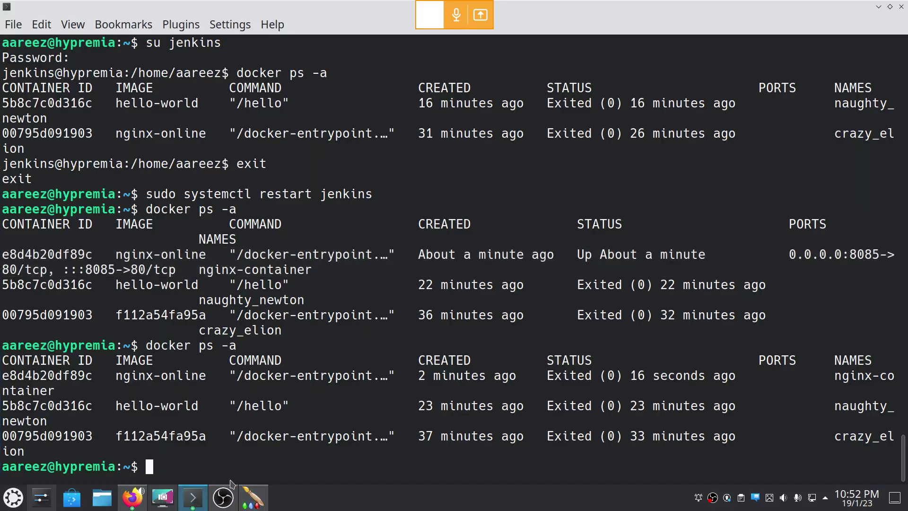
# - Clear the terminal, run sudo usermod -aG docker jenkins, then go back to Google Meet in Firefox
pyautogui.write('clear')
pyautogui.press('Return')
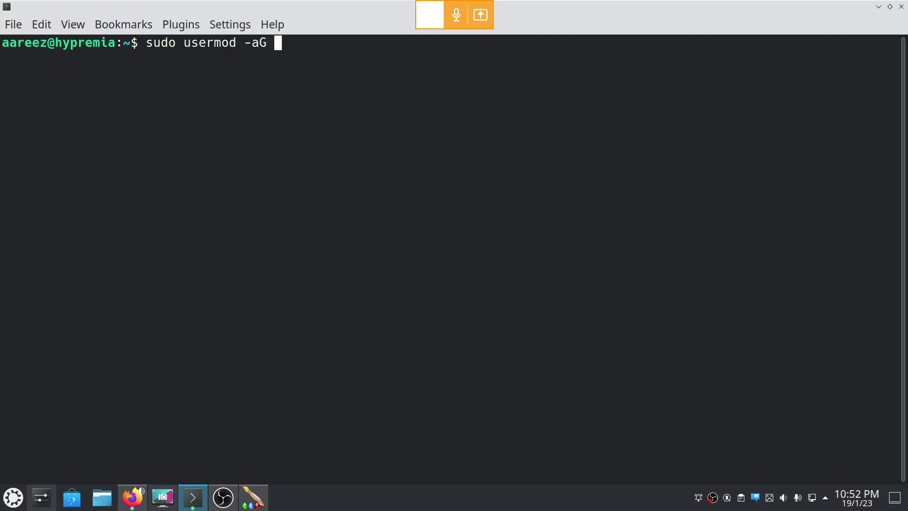
pyautogui.write('docker jenkins')
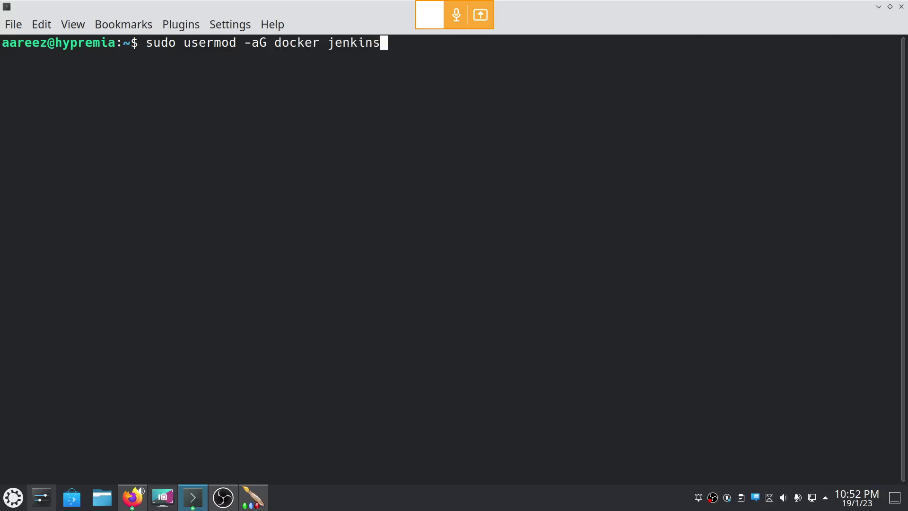
pyautogui.press('Return')
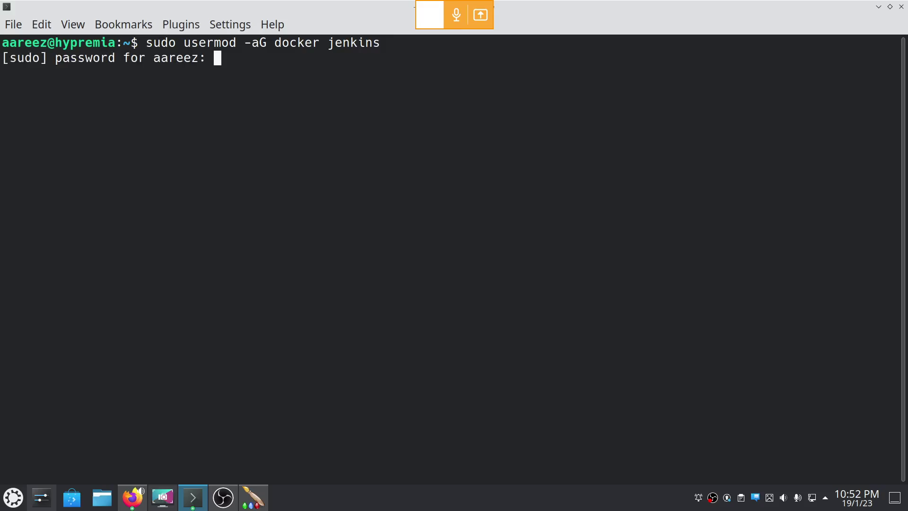
pyautogui.press('Return')
pyautogui.press('Up')
pyautogui.press('Up')
pyautogui.press('Up')
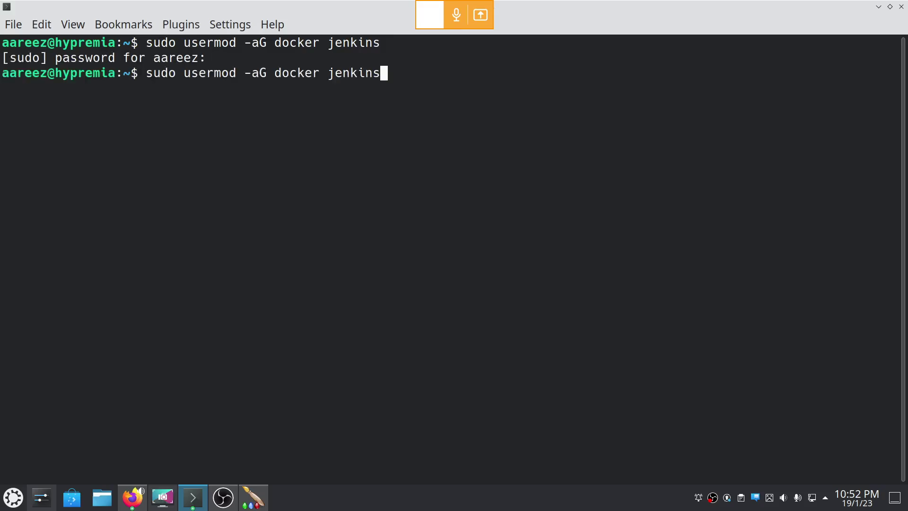
pyautogui.press('Up')
pyautogui.press('Up')
pyautogui.press('Up')
pyautogui.press('Up')
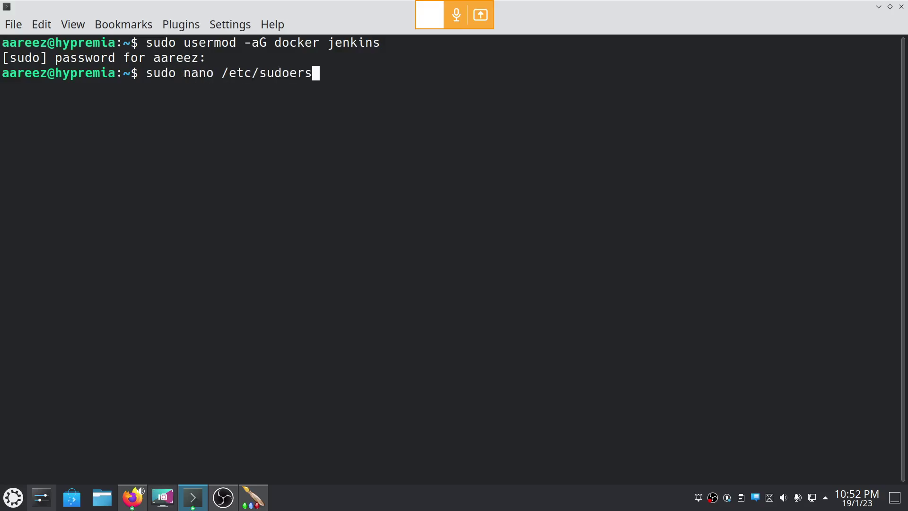
pyautogui.hotkey('alt', 'Tab')
pyautogui.hotkey('alt', 'Tab')
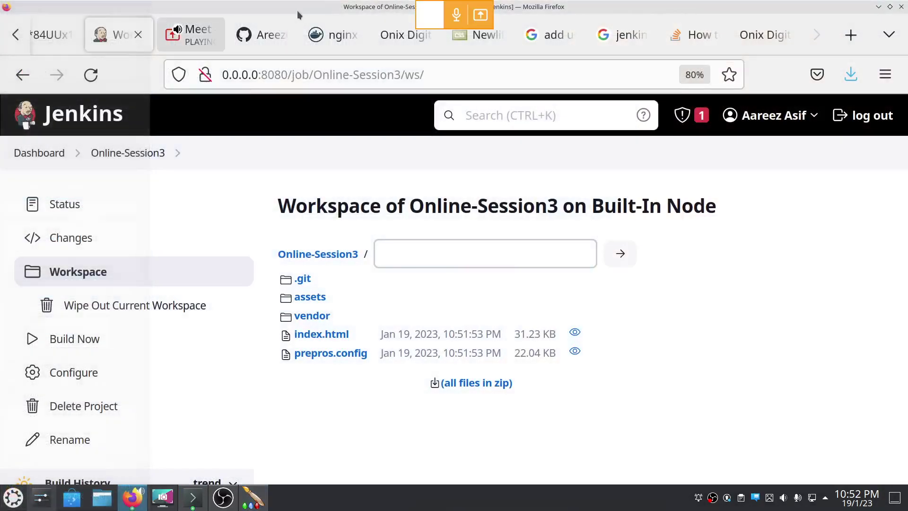
pyautogui.hotkey('ctrl', 'Tab')
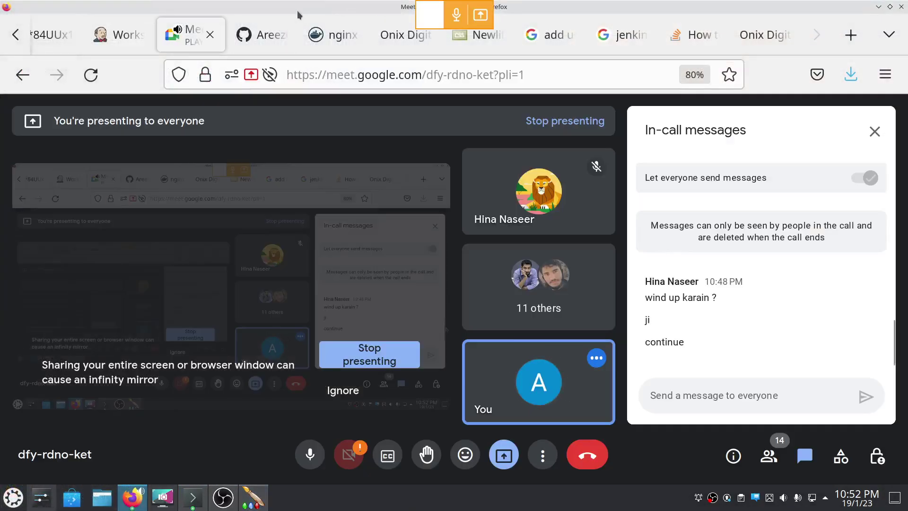